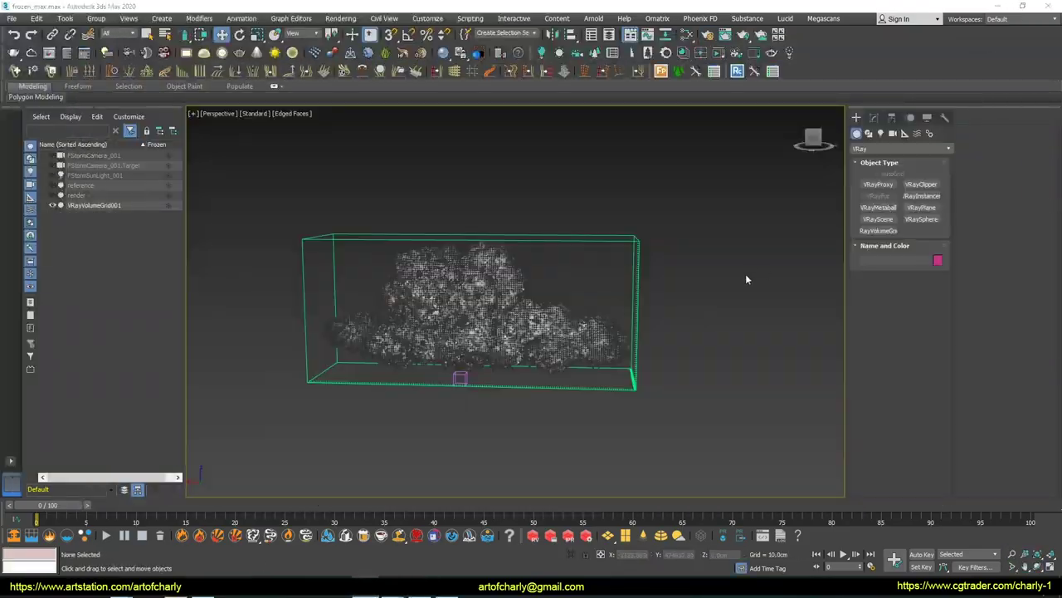
Step: Select VRayVolumeGrid001 and turn on Preview > Show Mesh so it displays as a solid mesh
middle_click_drag(662, 325, 702, 308, "alt")
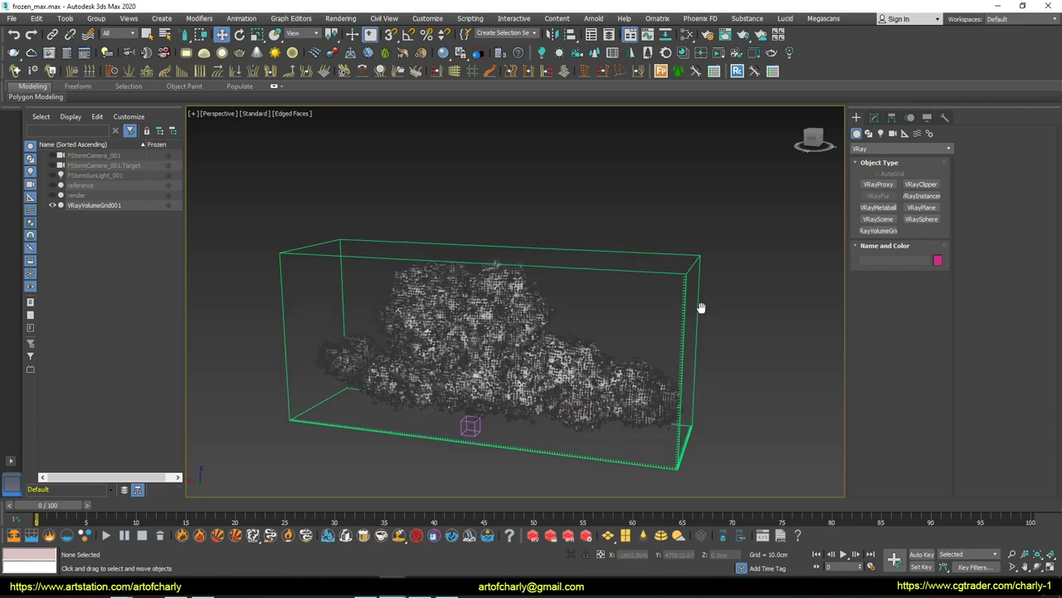
left_click(874, 117)
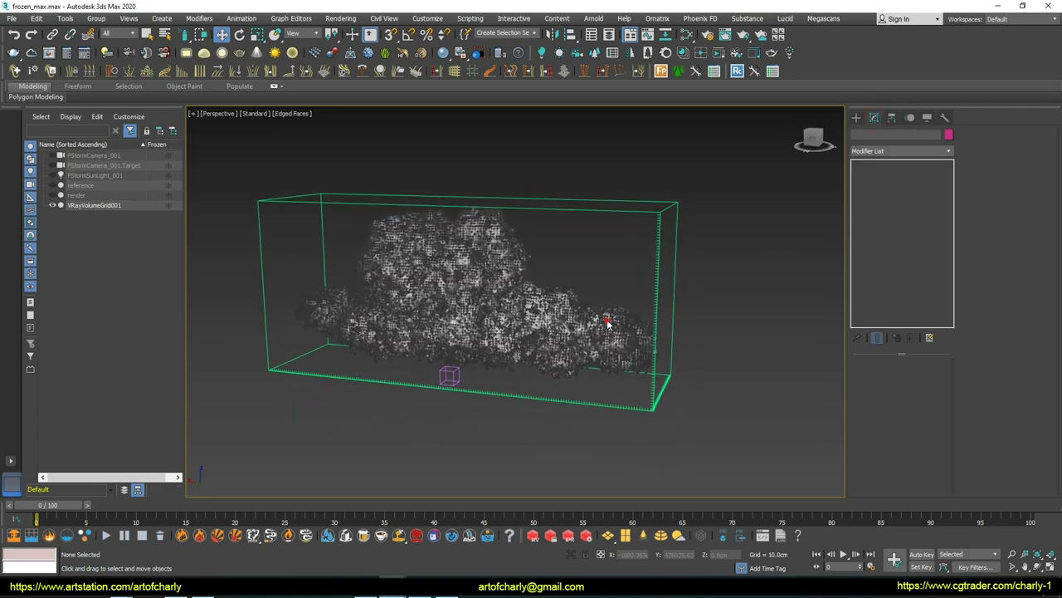
left_click(663, 339)
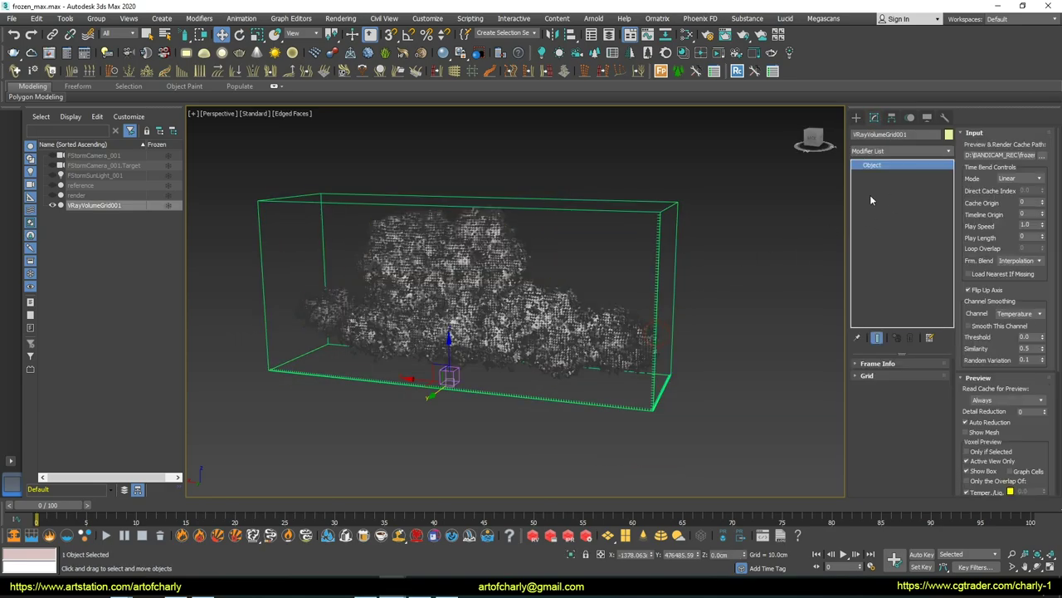
scroll(992, 249, "down", 3)
scroll(987, 199, "down", 3)
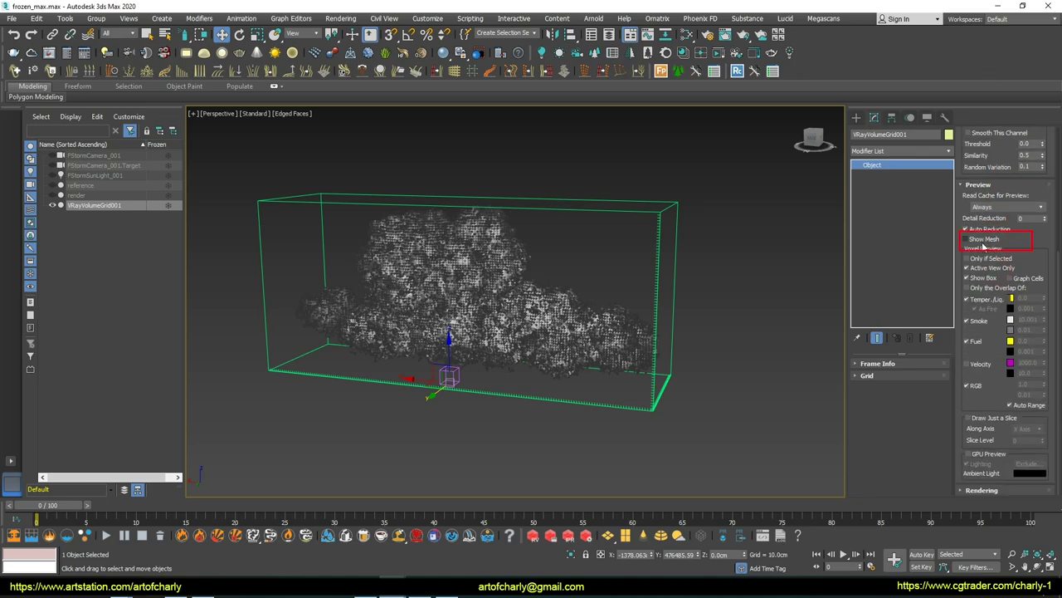
left_click(982, 241)
mouse_move(583, 282)
middle_mouse_down("alt")
mouse_move(608, 261)
mouse_move(565, 257)
mouse_move(592, 269)
mouse_move(553, 254)
middle_mouse_up("alt")
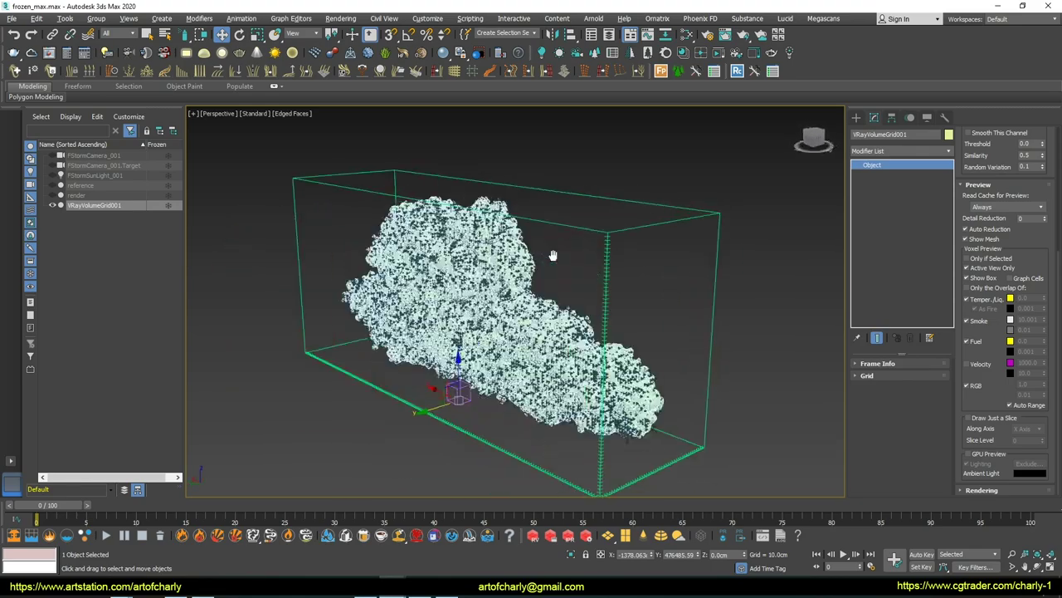
Step: Add an Edit Mesh modifier to the cloud grid from the Modifier List
left_click(905, 150)
left_click(894, 238)
middle_click_drag(840, 241, 821, 249, "alt")
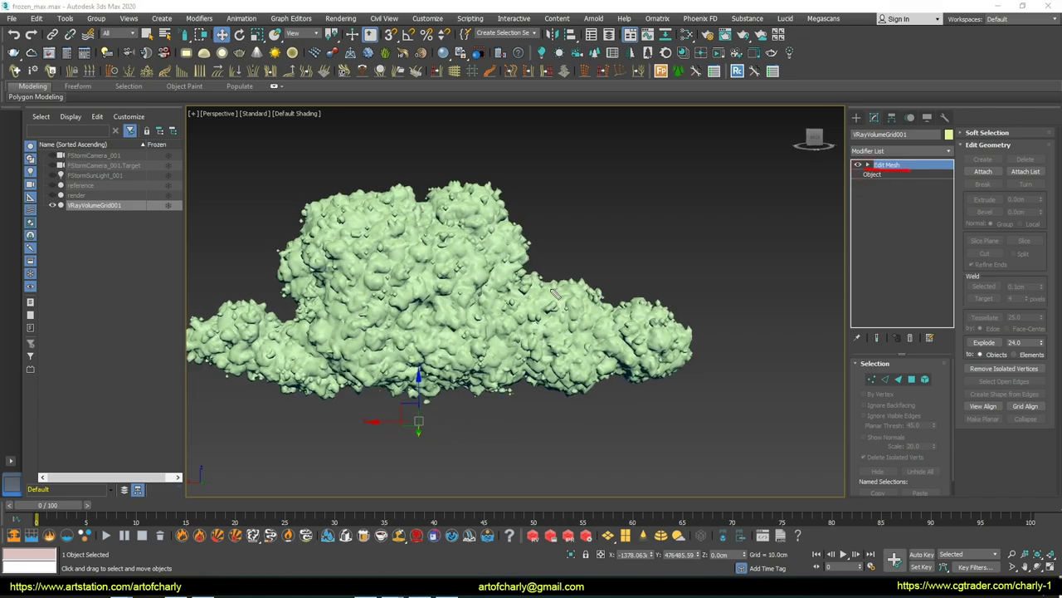
middle_click_drag(606, 276, 525, 258, "alt")
Step: Convert the cloud to an Editable Mesh through the quad menu
right_click(525, 257)
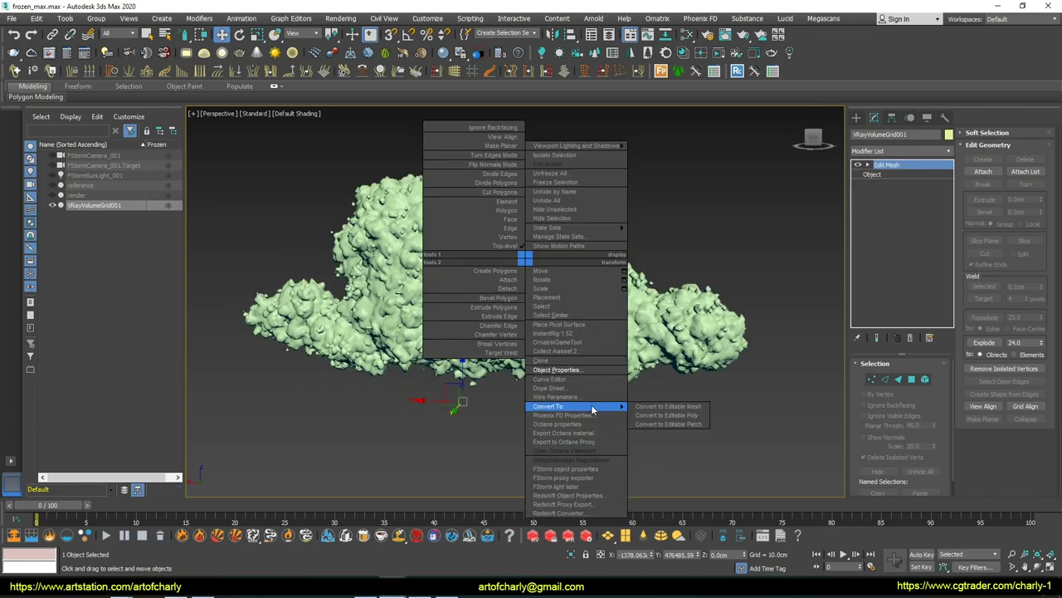
left_click(676, 405)
mouse_move(581, 332)
middle_mouse_down("alt")
mouse_move(511, 330)
mouse_move(522, 312)
mouse_move(440, 356)
mouse_move(274, 344)
mouse_move(319, 348)
middle_mouse_up("alt")
scroll(512, 329, "down", 2)
scroll(319, 349, "down", 3)
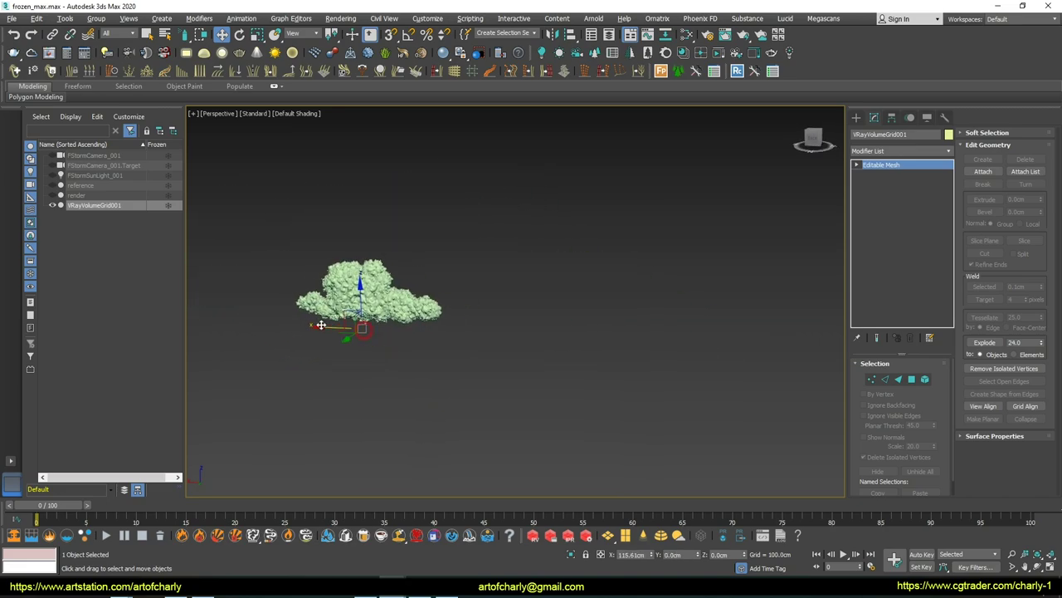
scroll(444, 300, "up", 2)
Step: Create and place another VRayVolumeGrid, giving seven cloud meshes in the scene
left_click(533, 328)
left_click(856, 117)
left_click(877, 231)
left_click(496, 379)
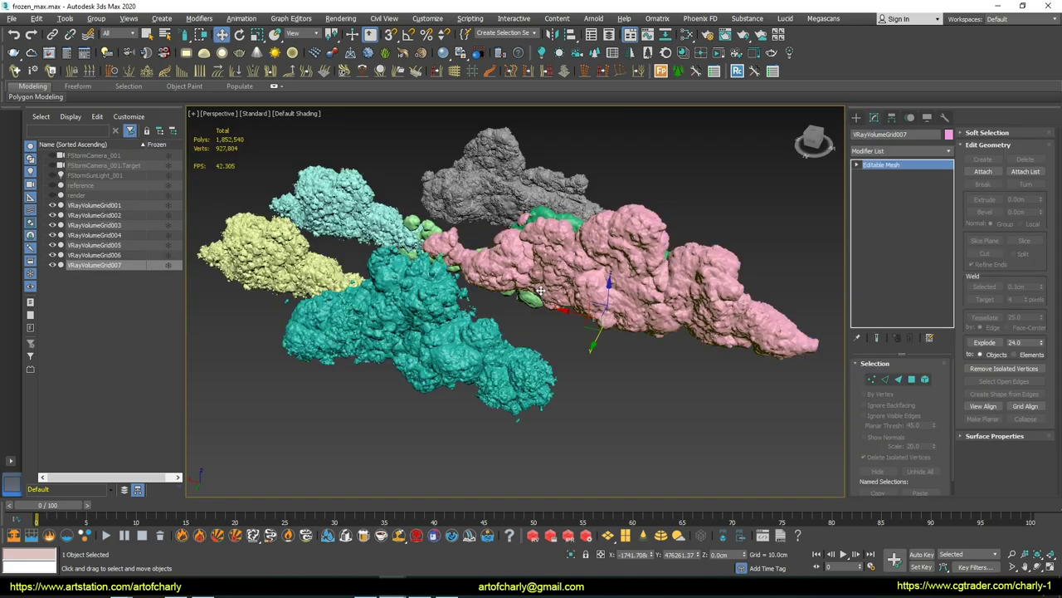
mouse_move(541, 290)
middle_mouse_down("alt")
mouse_move(562, 314)
mouse_move(617, 320)
mouse_move(622, 337)
mouse_move(700, 304)
mouse_move(707, 289)
mouse_move(730, 293)
middle_mouse_up("alt")
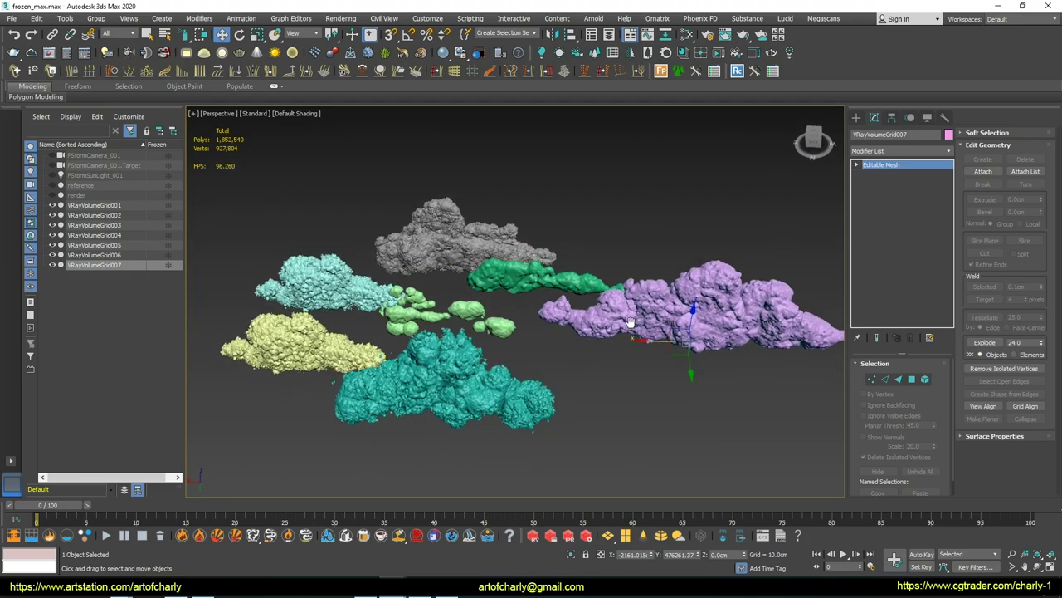
Step: Select all cloud grids and set the cloud_material diffuse level to 0
key("ctrl+a")
key("m")
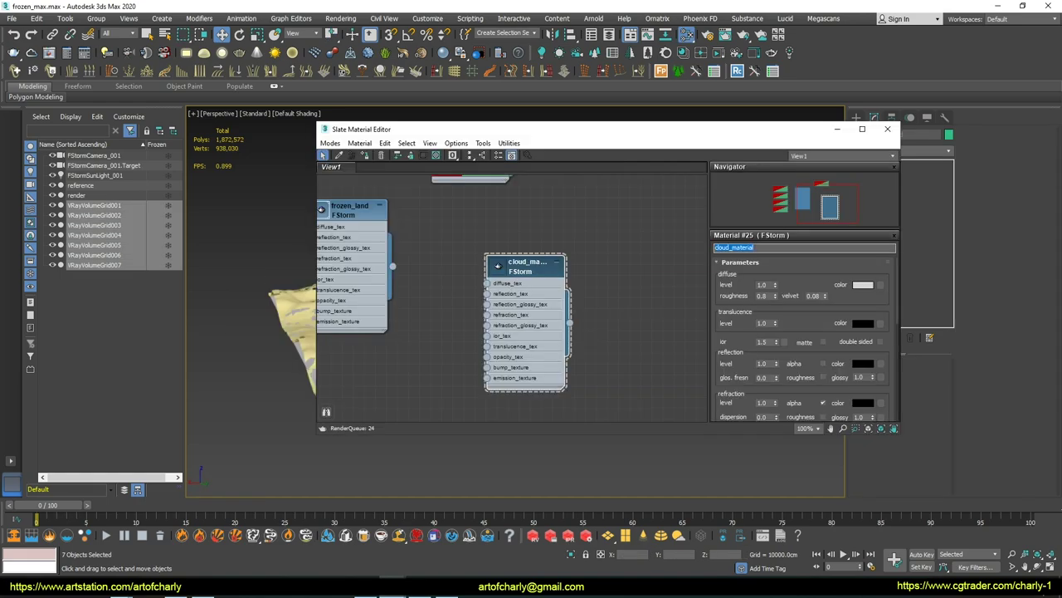
left_click(824, 257)
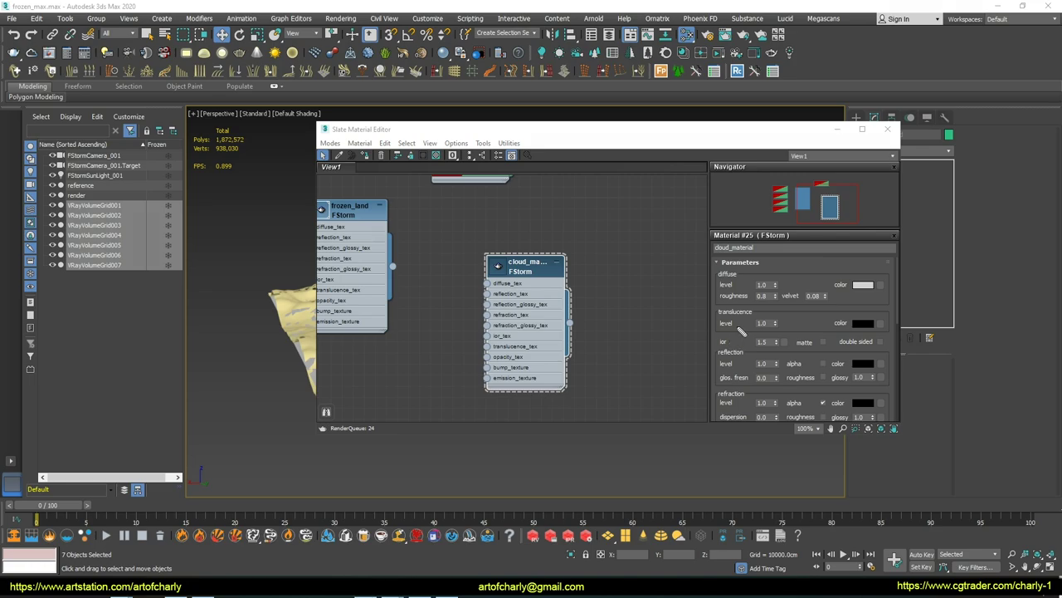
right_click(776, 286)
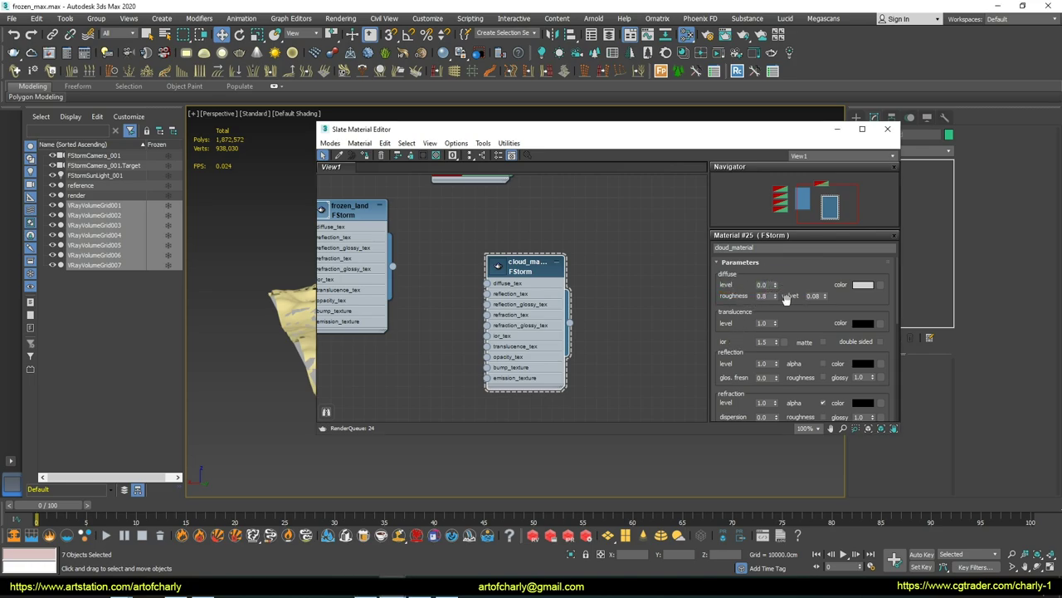
scroll(764, 306, "down", 1)
left_click_drag(797, 337, 792, 283)
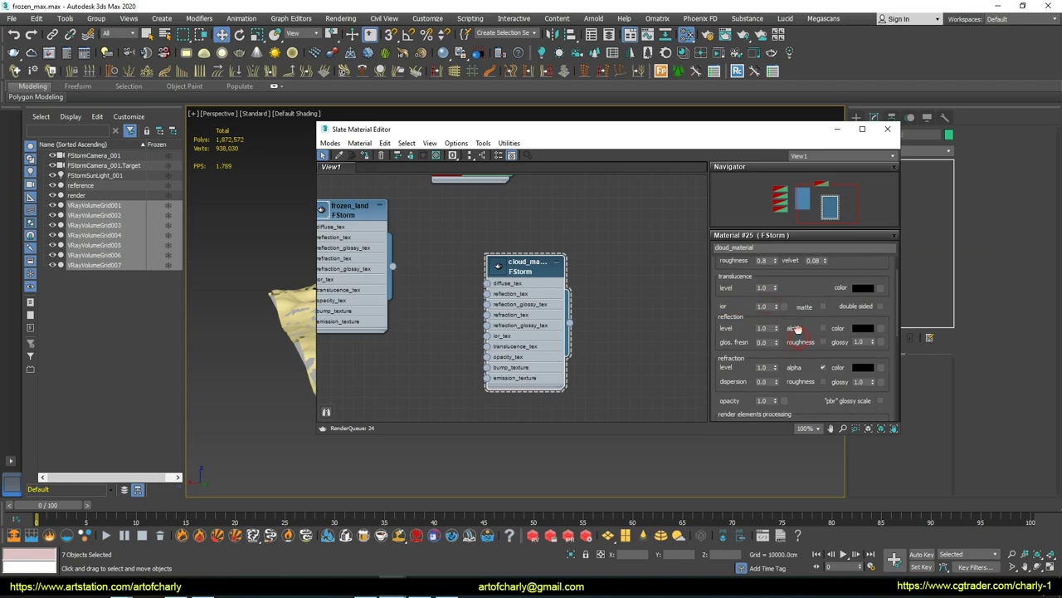
left_click_drag(880, 310, 859, 330)
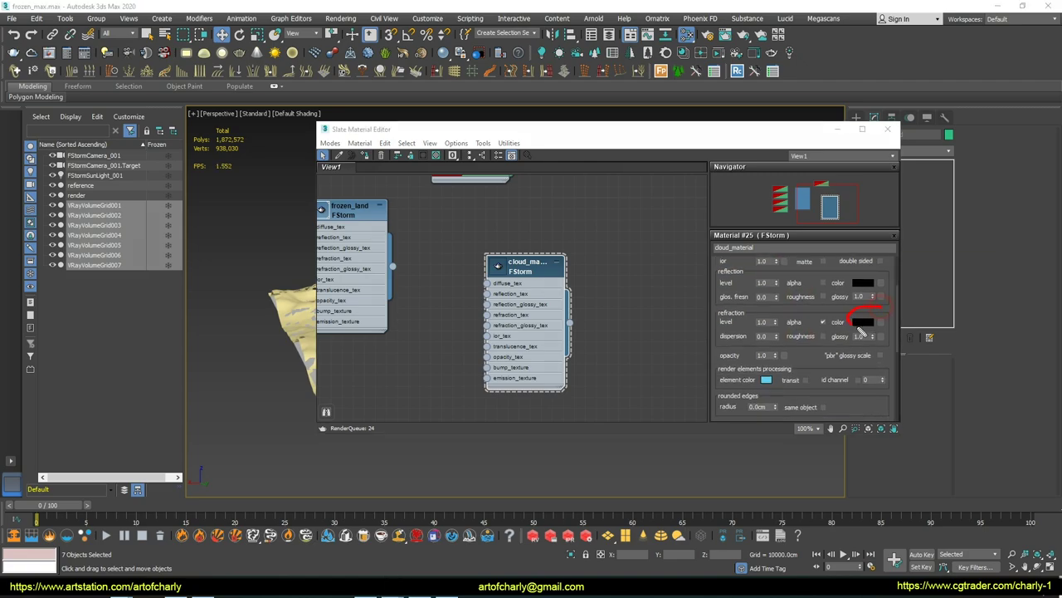
Step: Make the cloud_material refraction colour and volume scattering colour both white
left_click(864, 322)
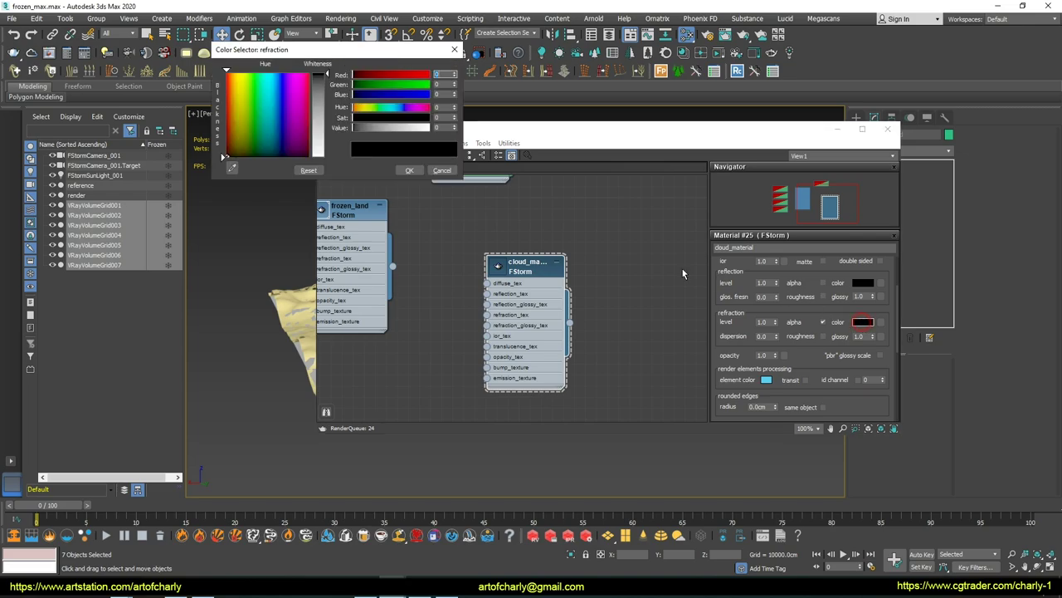
left_click_drag(357, 127, 430, 127)
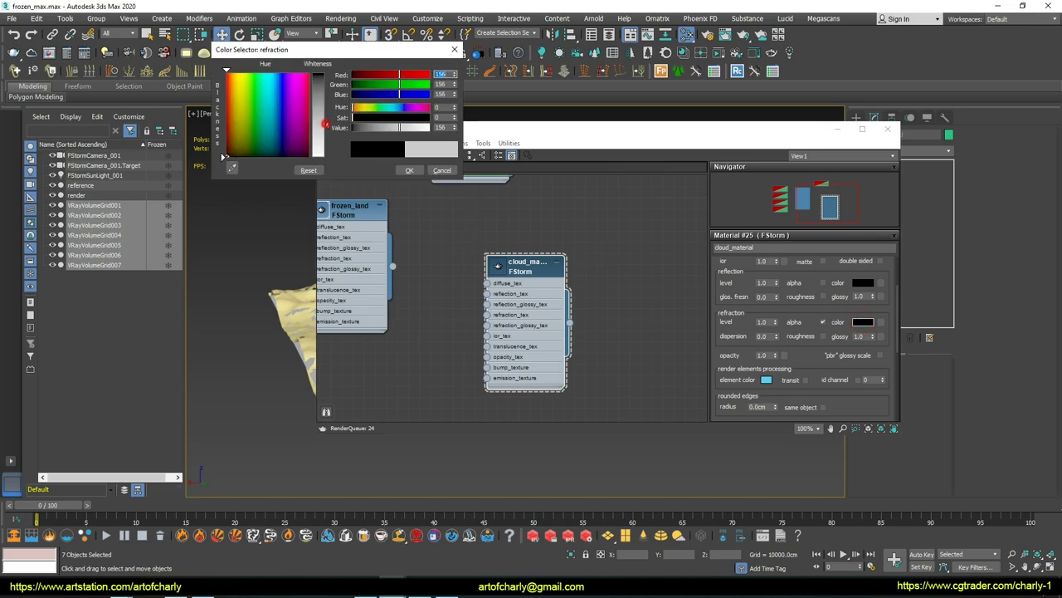
left_click(409, 170)
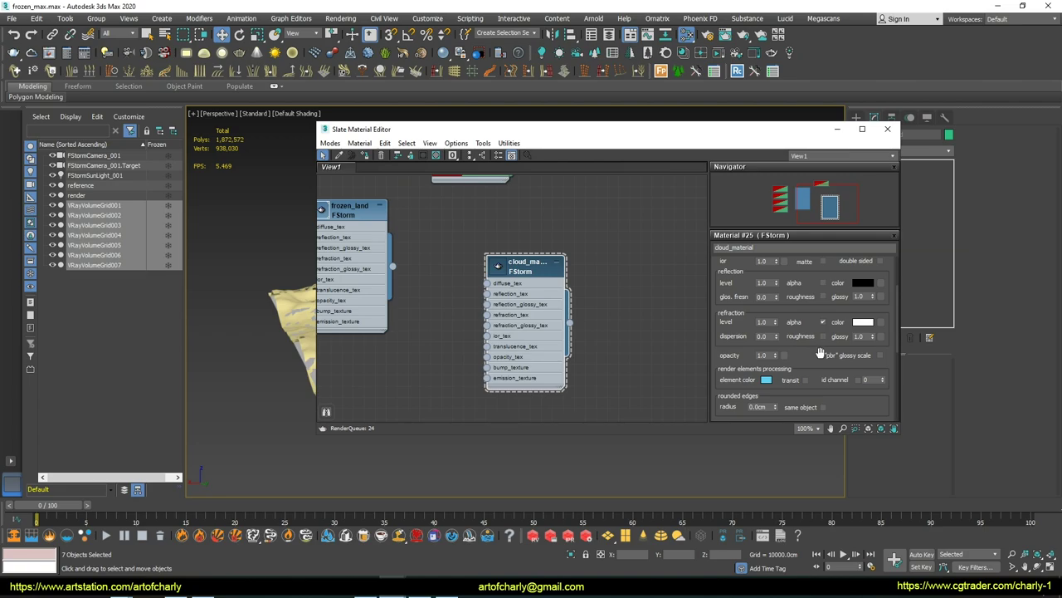
left_click_drag(817, 352, 814, 347)
scroll(875, 314, "down", 4)
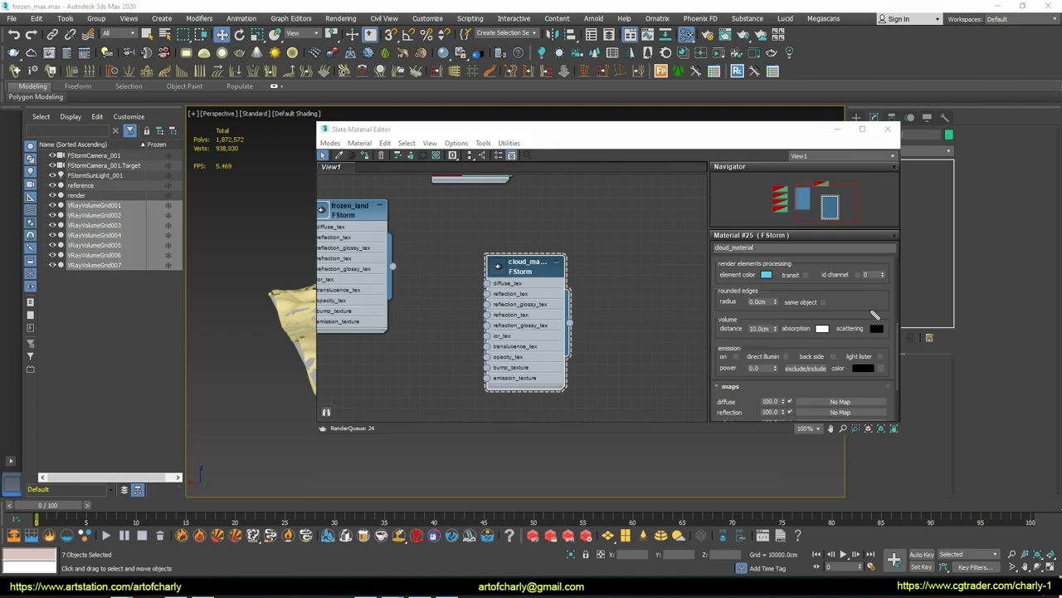
left_click(876, 327)
left_click_drag(353, 127, 430, 127)
left_click(407, 169)
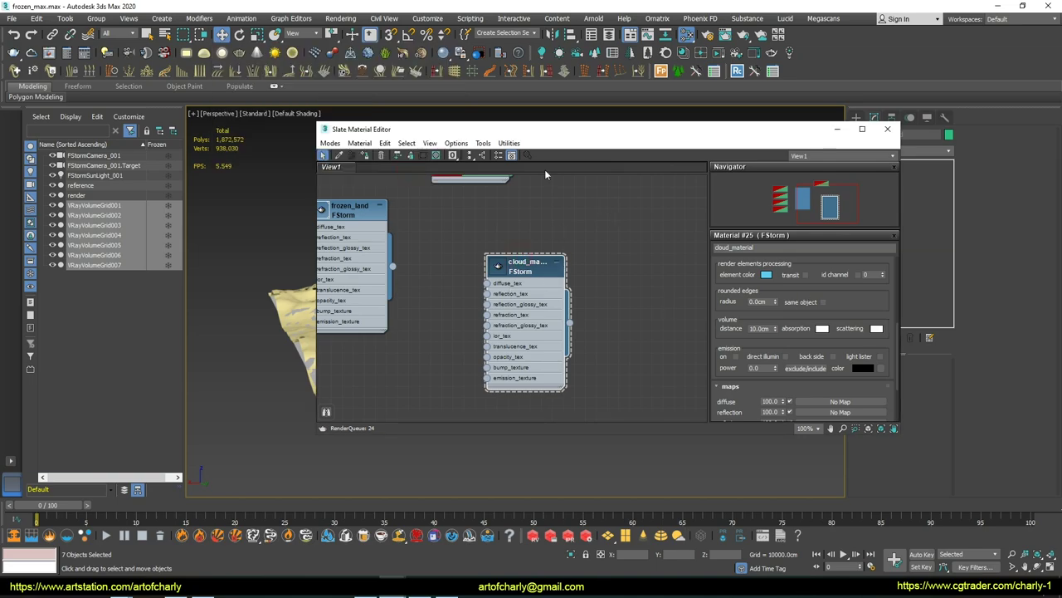
Step: Assign cloud_material to the selected cloud grids
left_click_drag(579, 130, 542, 244)
right_click(494, 377)
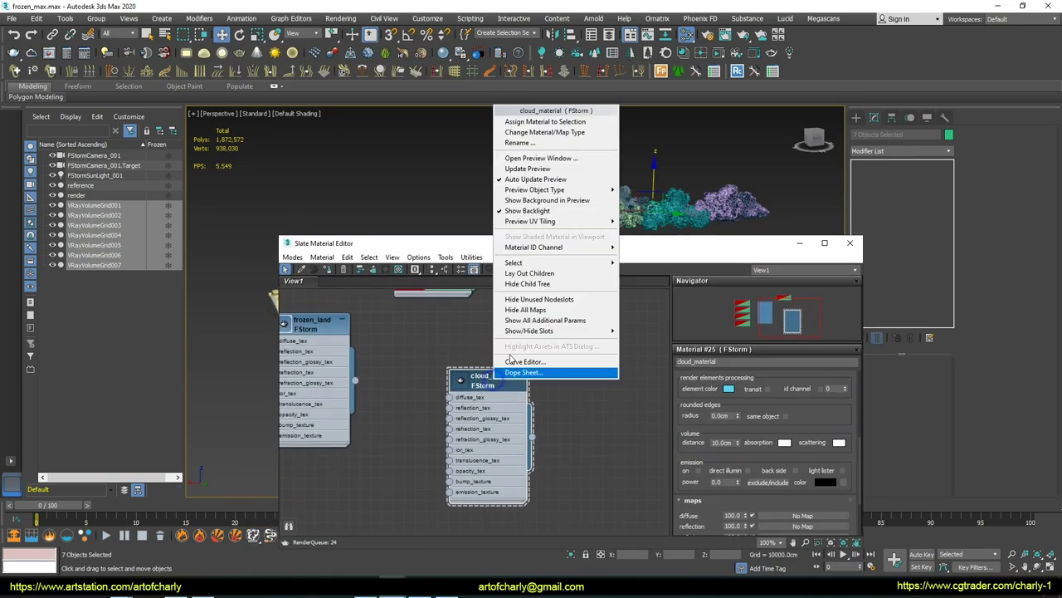
left_click(524, 122)
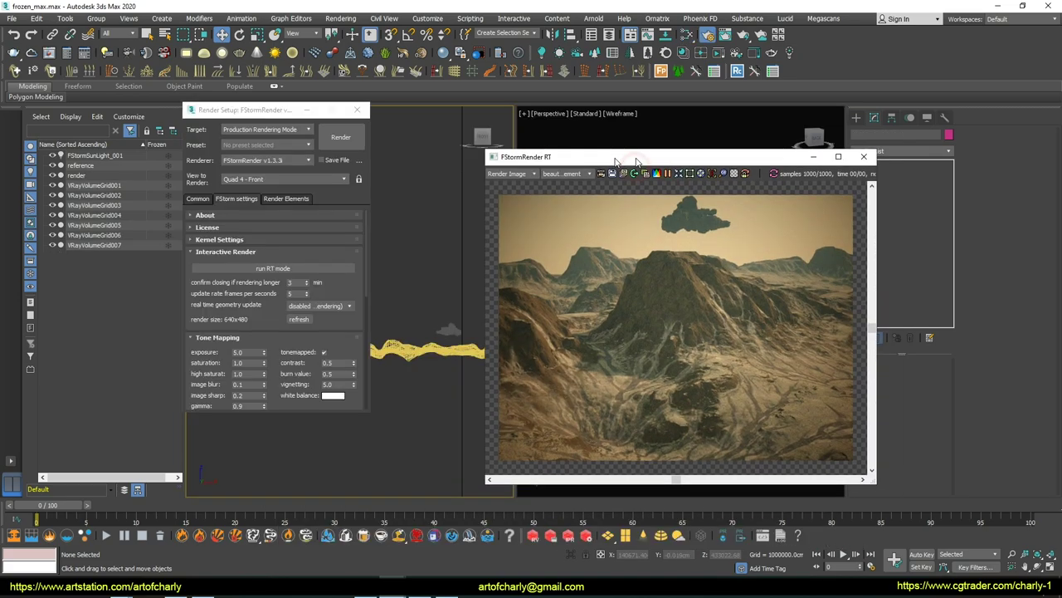
Step: Raise the FStorm Kernel Settings max depth from 8 to 63 and restart the interactive render
left_click_drag(616, 159, 676, 159)
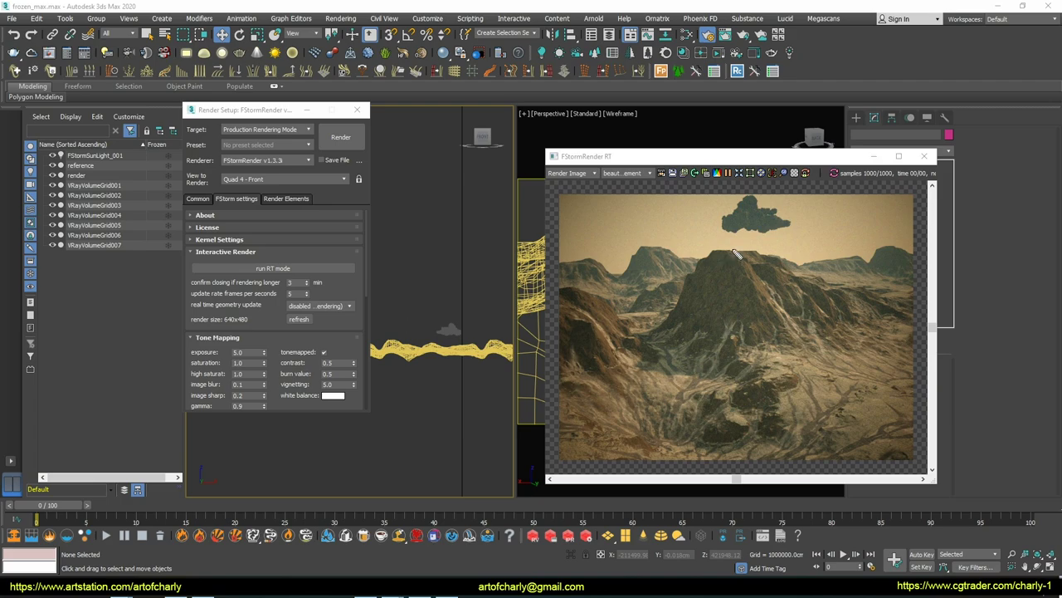
mouse_move(738, 204)
left_mouse_down()
mouse_move(762, 202)
mouse_move(790, 220)
left_mouse_up()
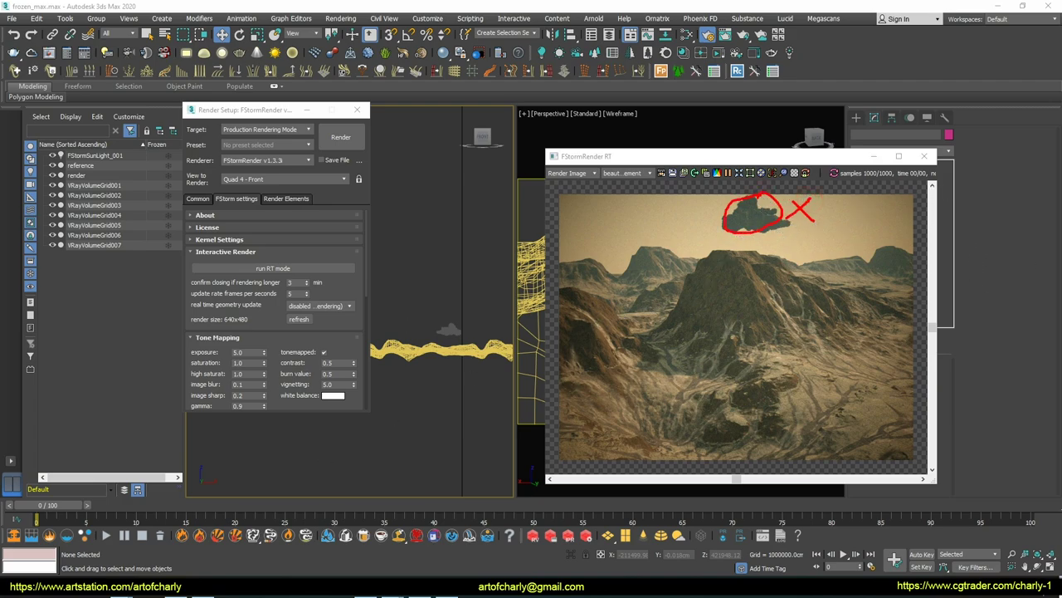
left_click(320, 239)
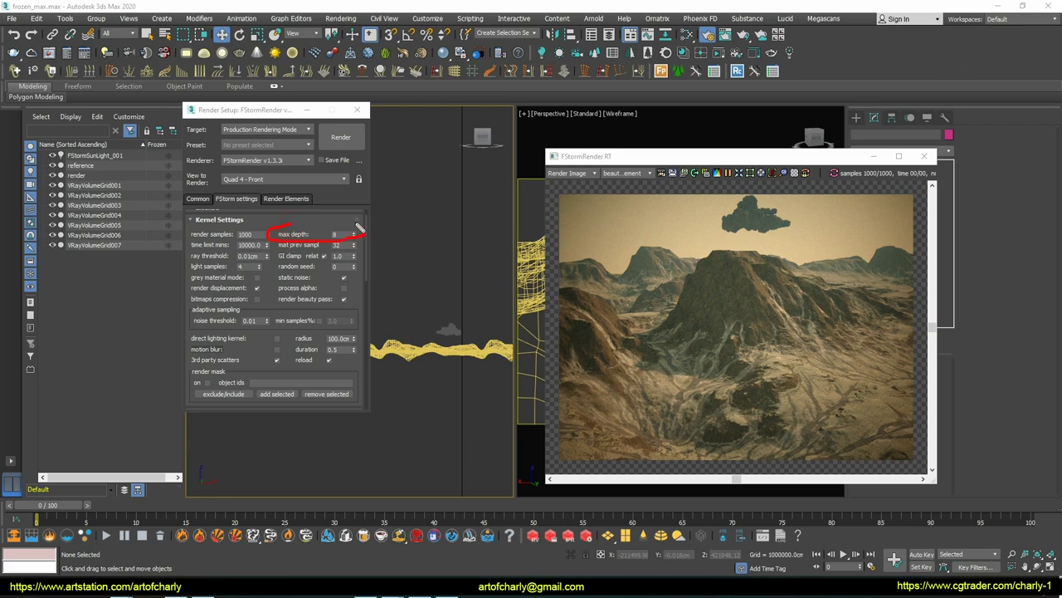
left_click_drag(353, 236, 354, 211)
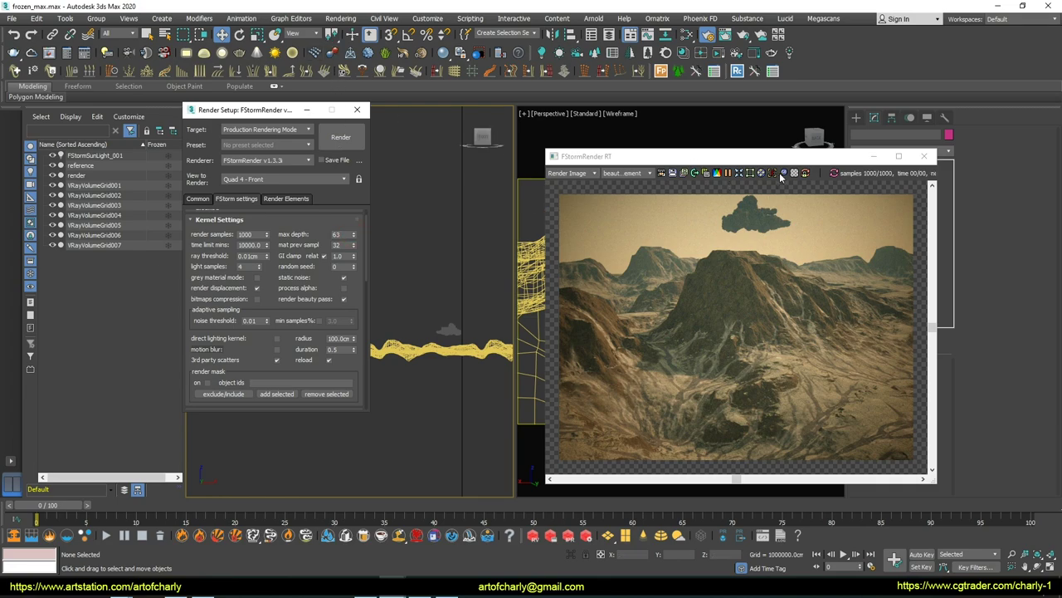
left_click(785, 214)
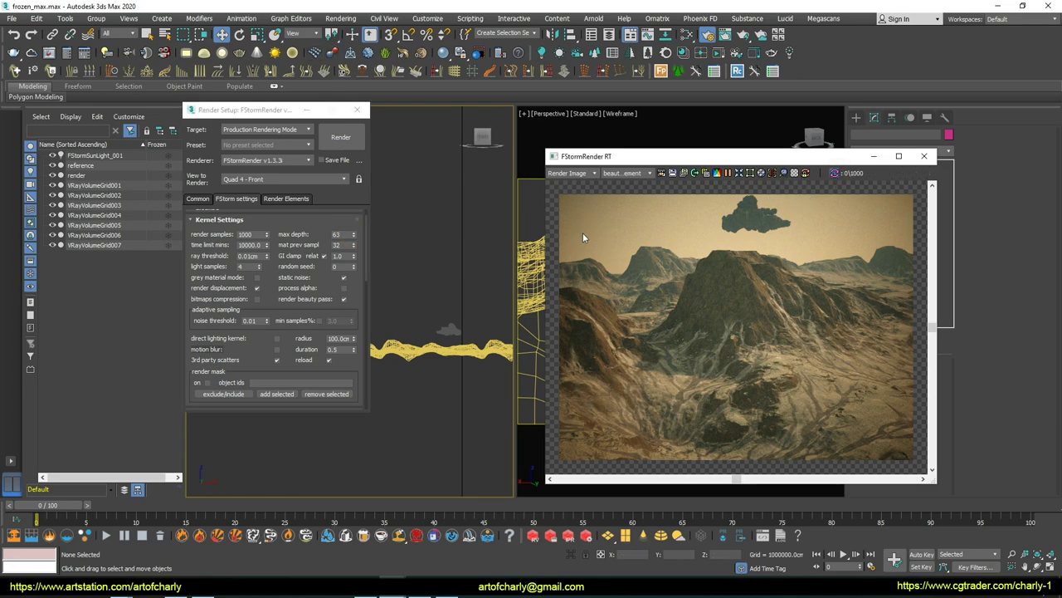
left_click_drag(728, 158, 745, 156)
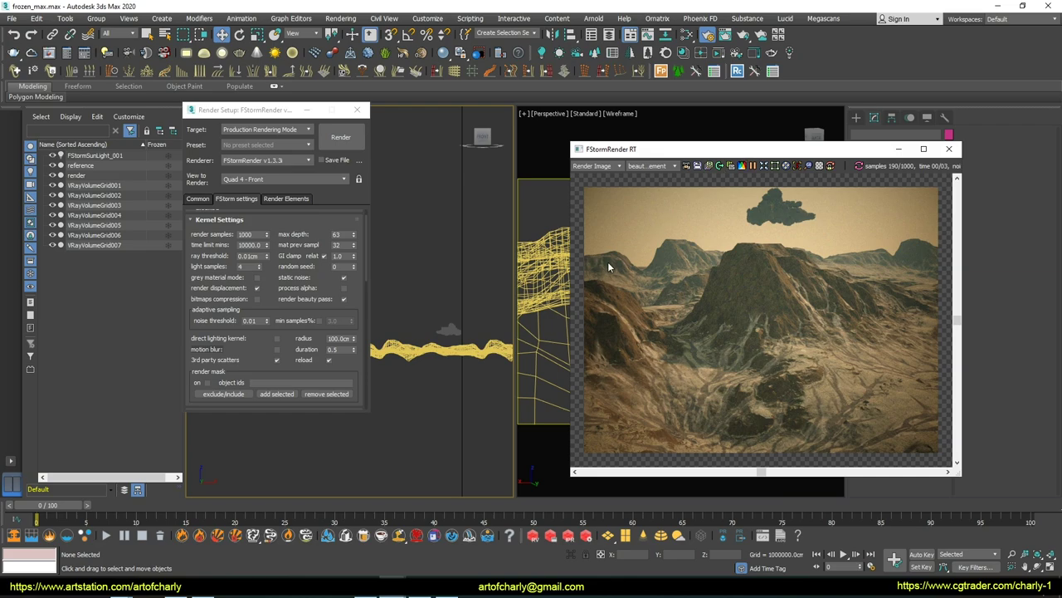
key("m")
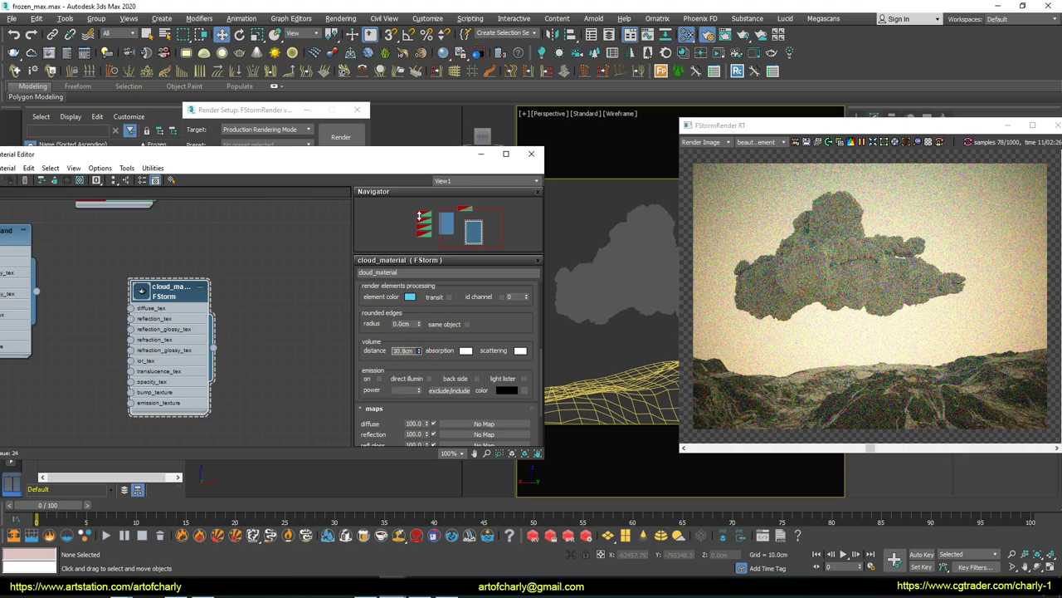
Step: Enter a 34.5 volume distance and restrict the FStorm RT preview to a region around the cloud
type("34.5")
key("Return")
left_click_drag(822, 125, 712, 128)
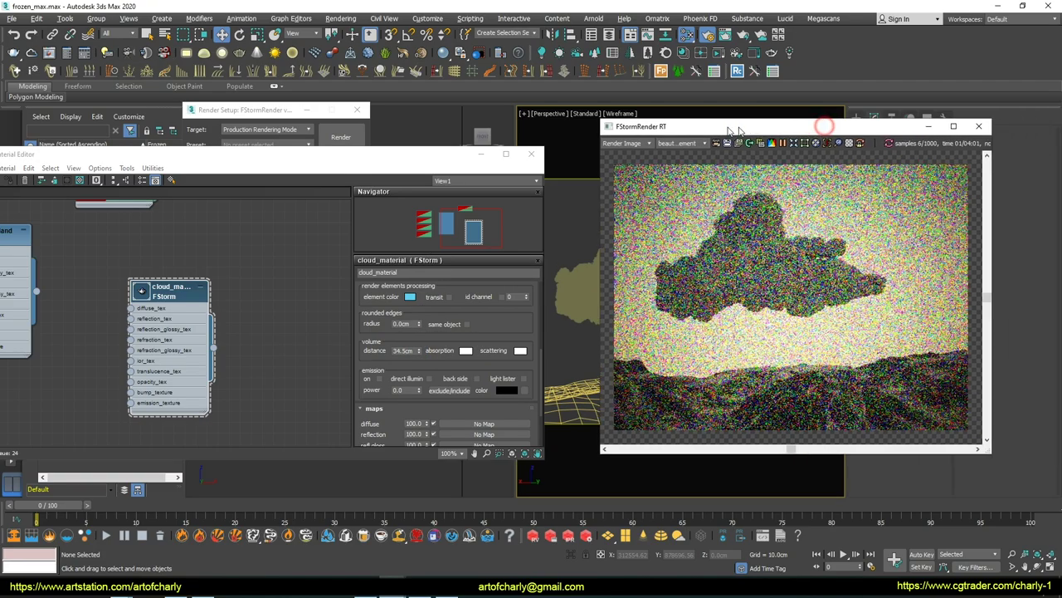
left_click(773, 144)
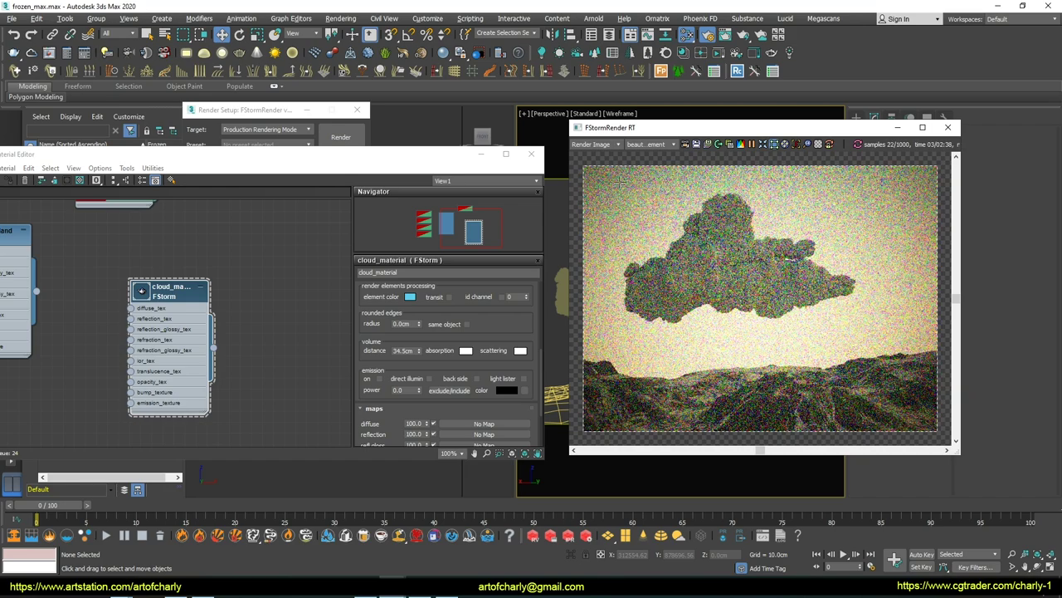
left_click_drag(831, 325, 668, 257)
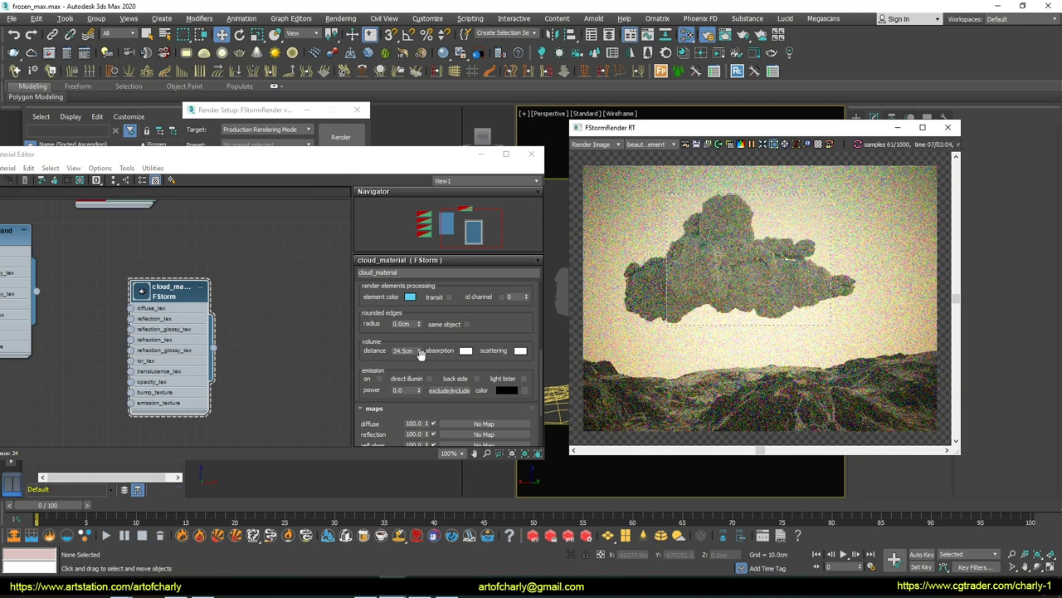
Step: Drag the cloud_material volume distance up through 75.9, 234 and 956 to about 2829.7
left_click_drag(419, 351, 417, 297)
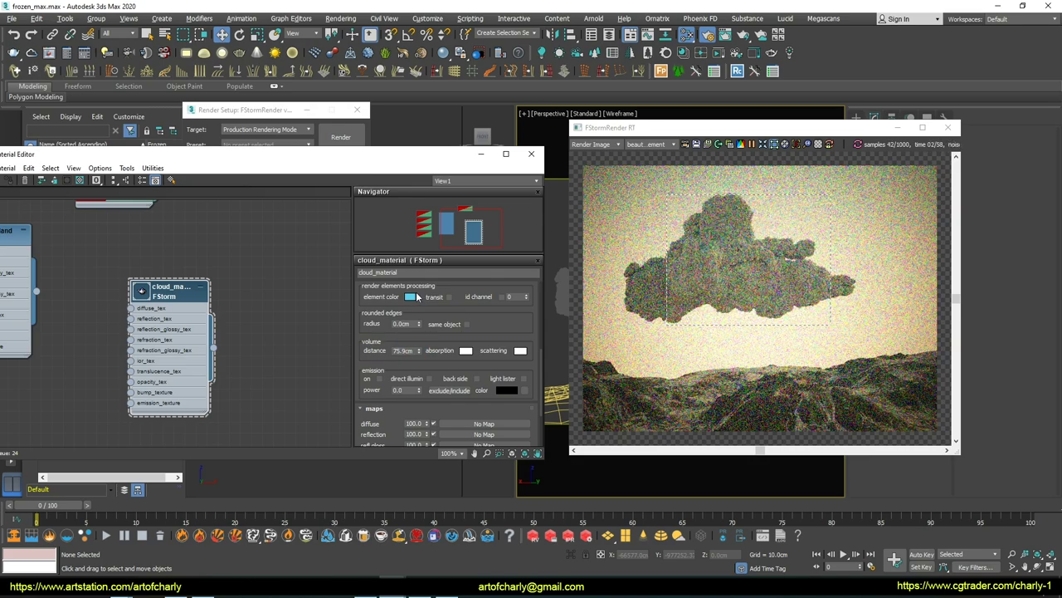
left_click_drag(420, 350, 424, 237)
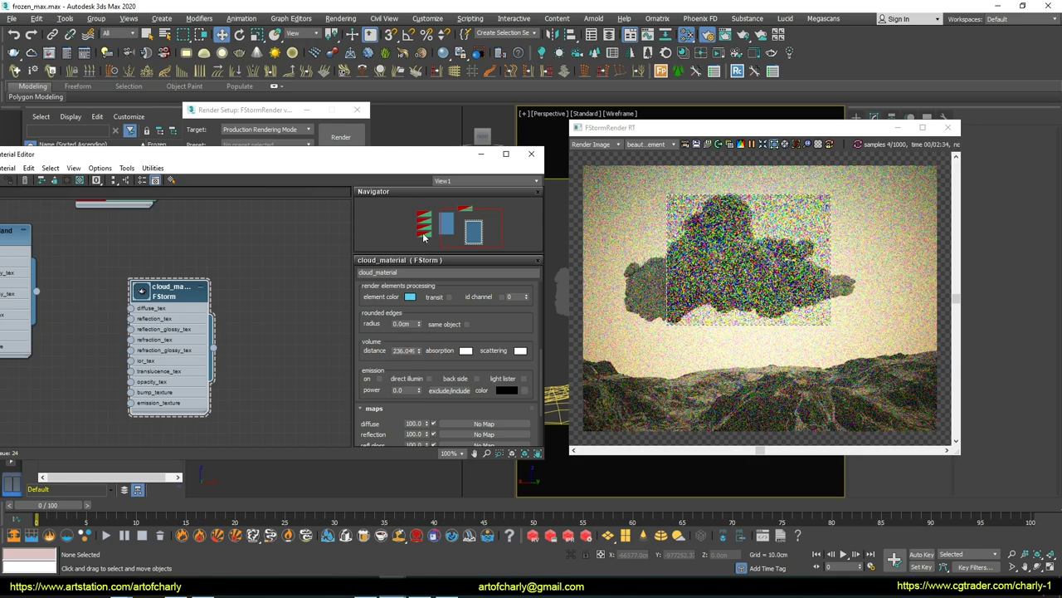
left_click_drag(424, 238, 818, 270)
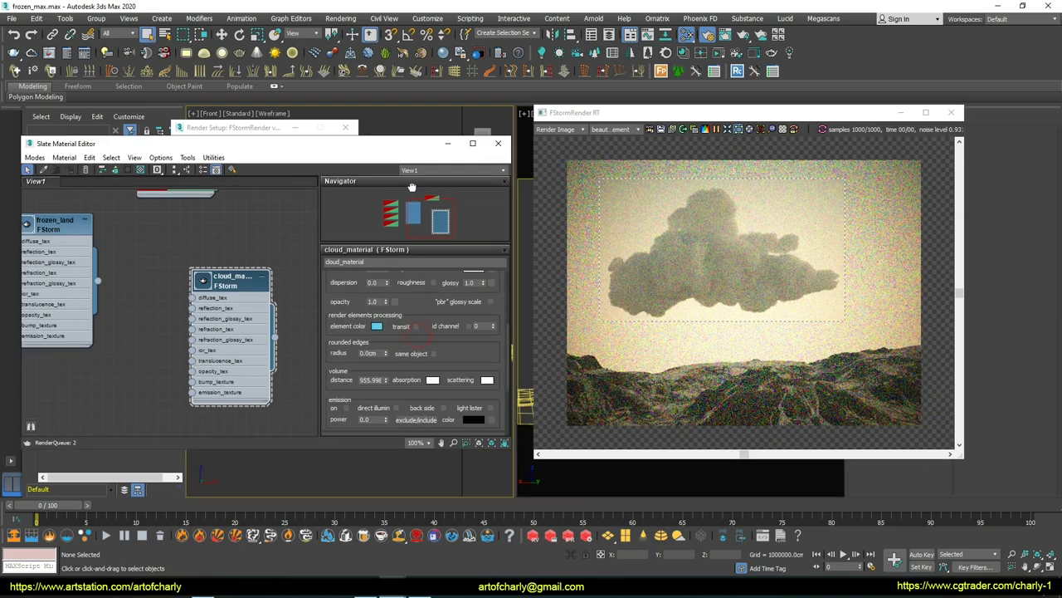
scroll(413, 345, "down", 2)
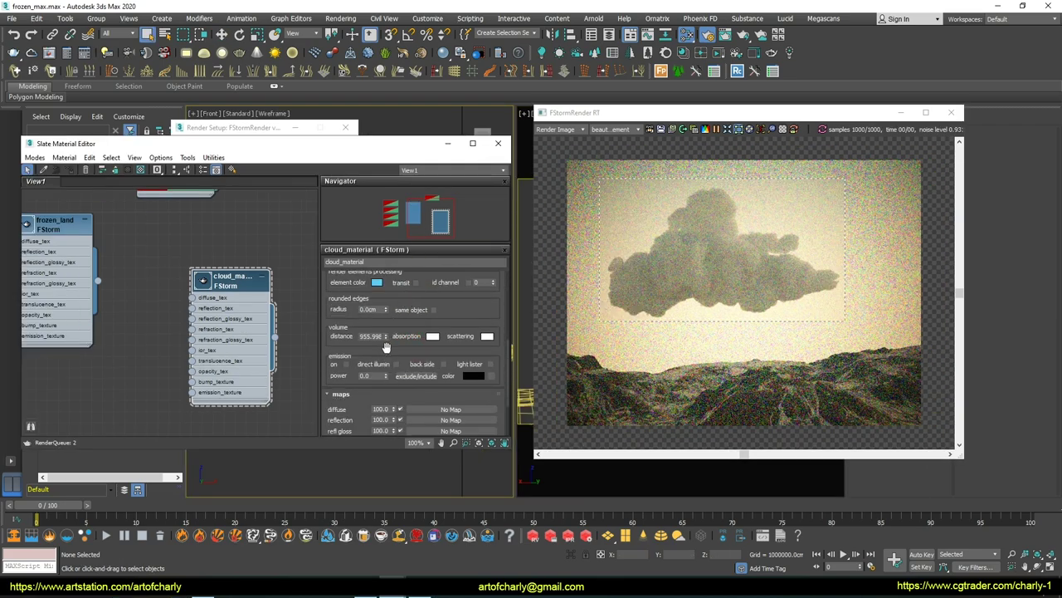
left_click_drag(385, 335, 399, 279)
mouse_move(407, 149)
left_mouse_down()
mouse_move(445, 253)
mouse_move(428, 363)
left_mouse_up()
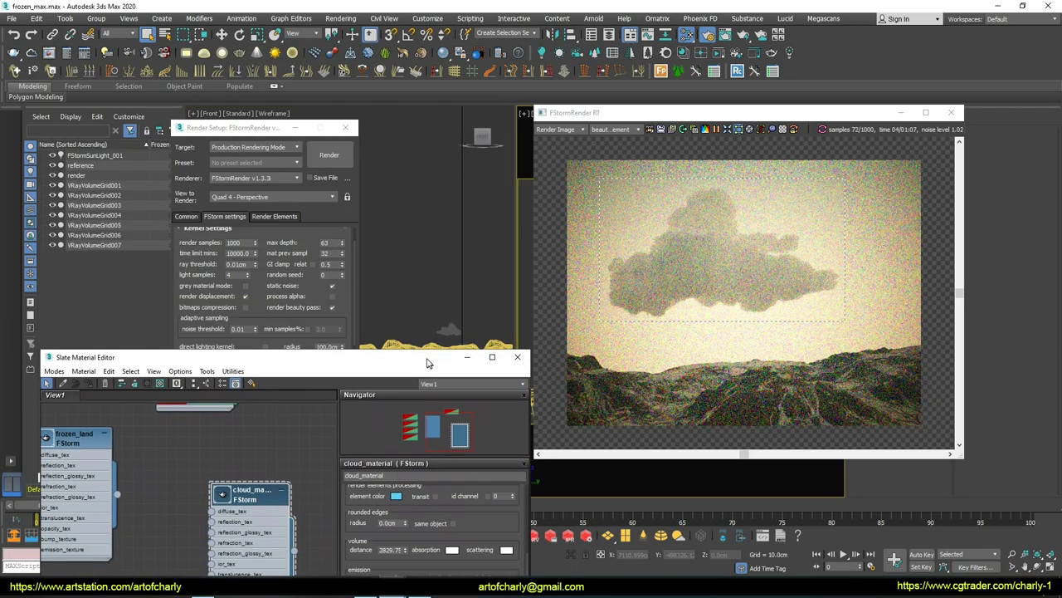
left_click_drag(308, 131, 423, 129)
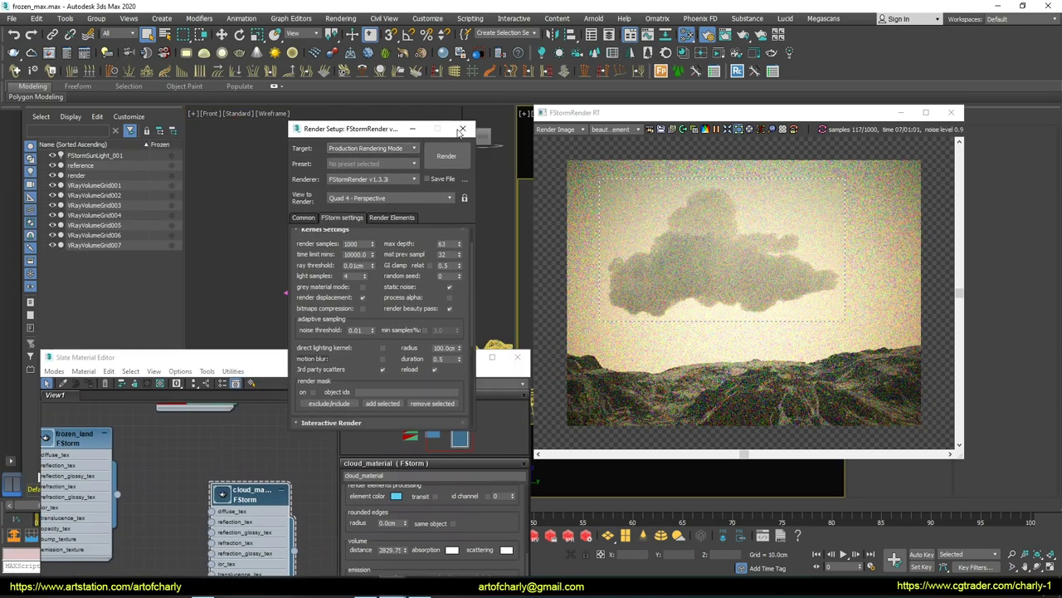
Step: Box-select all the clouds in the front view and confirm their FStorm object properties
left_click(461, 128)
left_click_drag(374, 364, 386, 393)
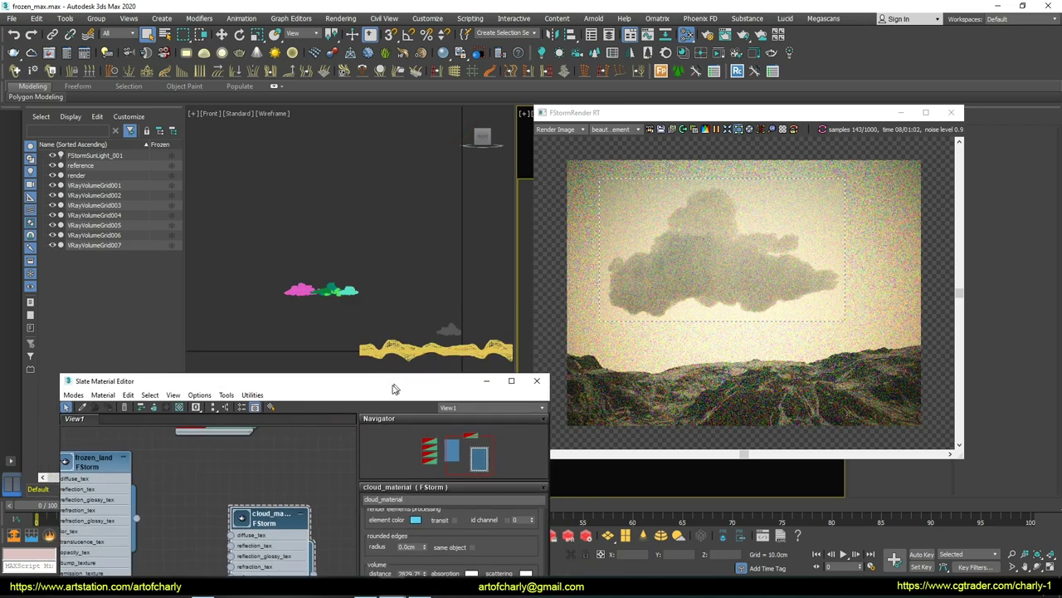
left_click_drag(277, 266, 476, 332)
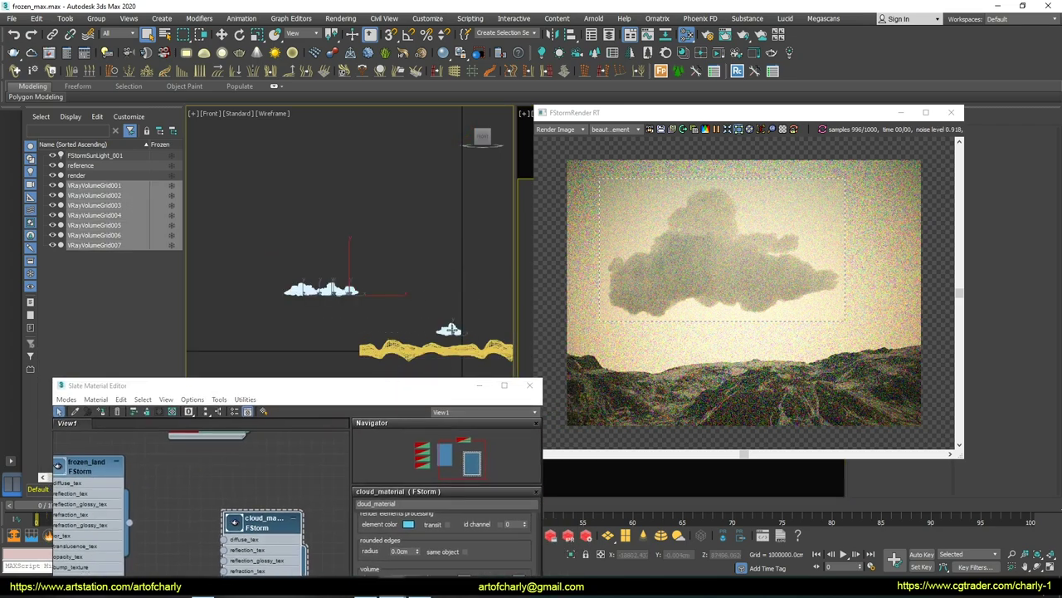
right_click(452, 319)
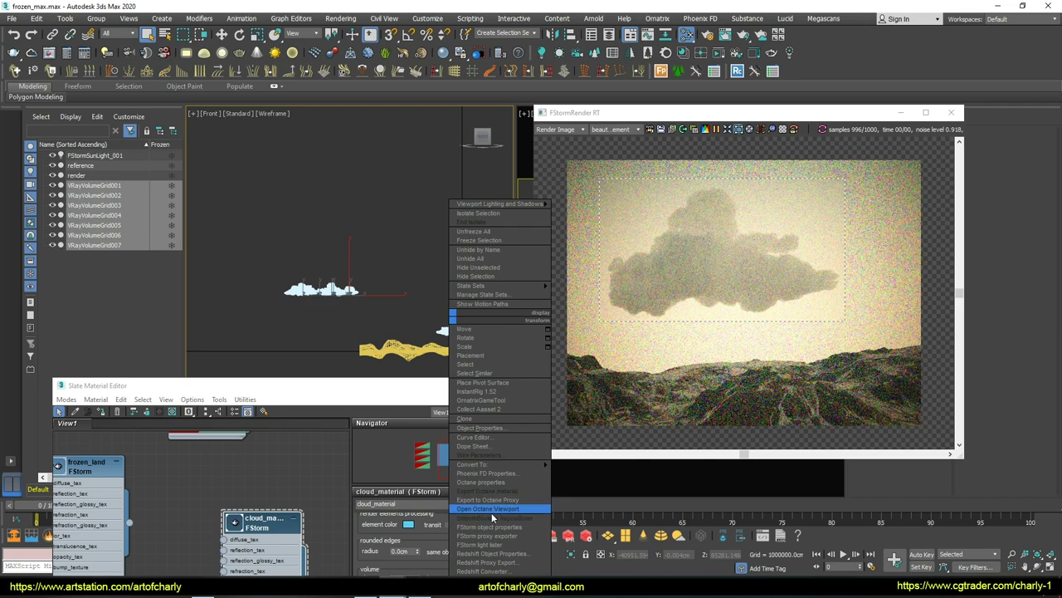
left_click(491, 527)
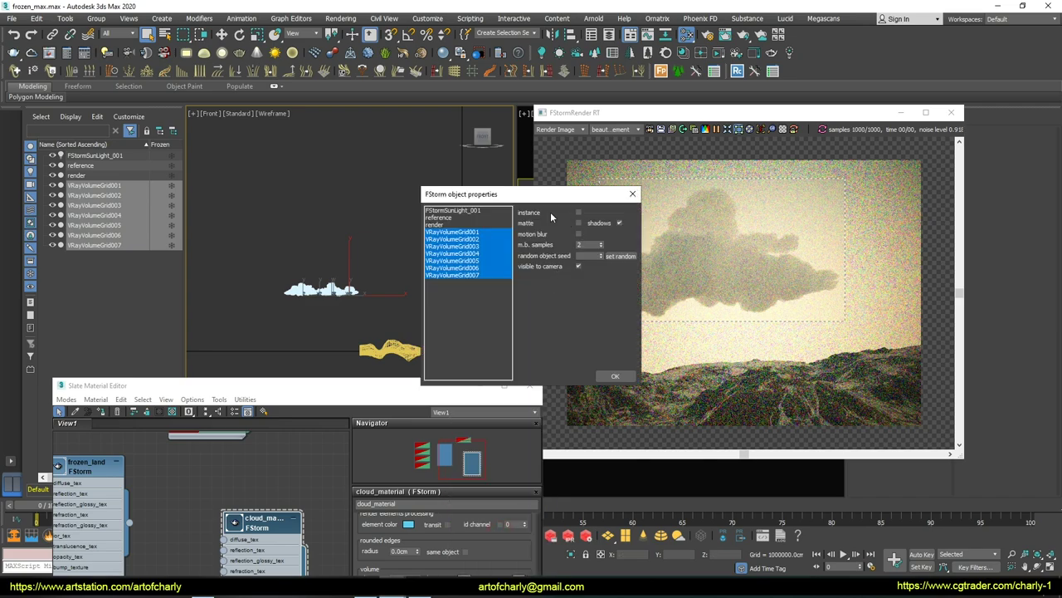
left_click(613, 376)
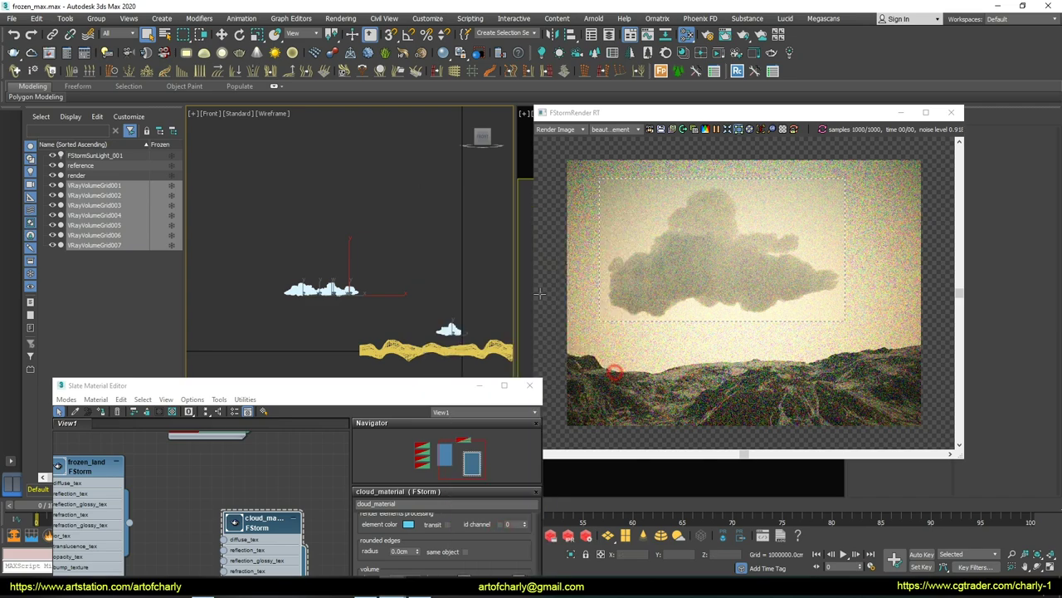
left_click(393, 299)
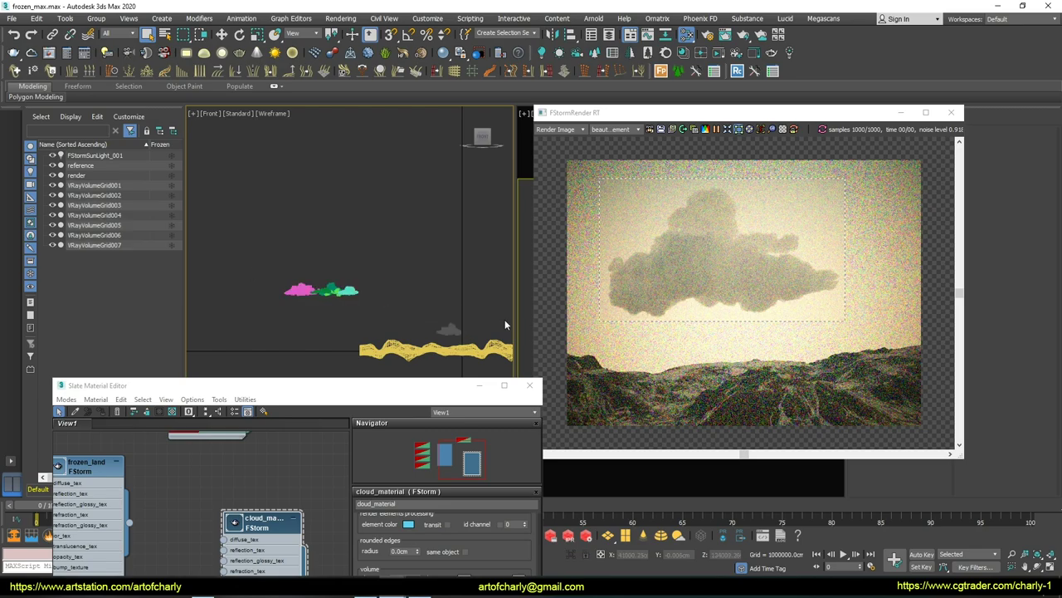
left_click_drag(317, 381, 279, 279)
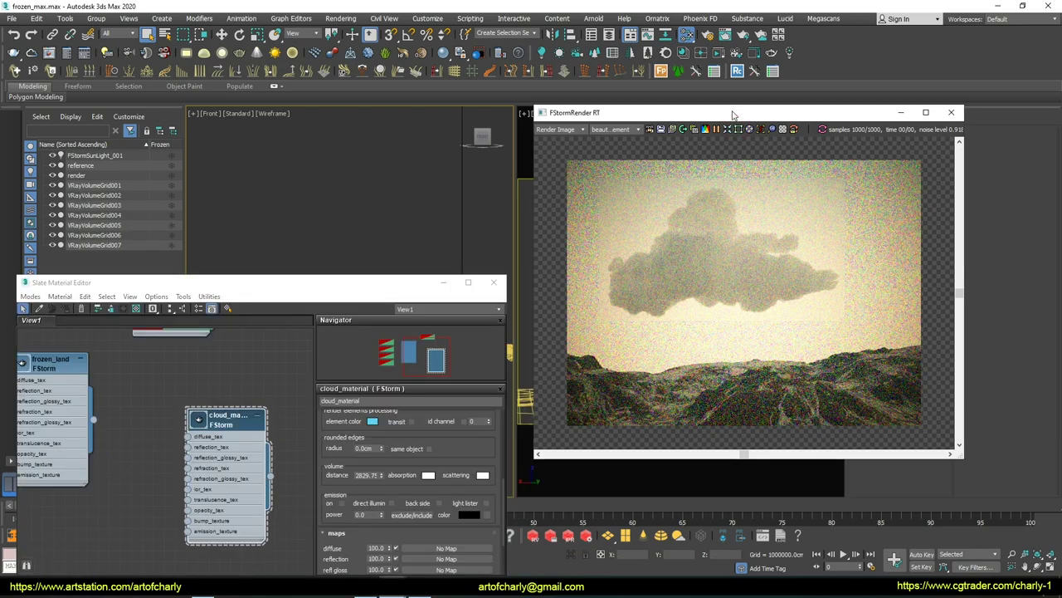
Step: Set real time geometry update to enabled under Render Setup's Interactive Render settings
left_click_drag(733, 112, 255, 87)
mouse_move(660, 257)
middle_mouse_down("alt")
mouse_move(740, 281)
mouse_move(731, 299)
middle_mouse_up("alt")
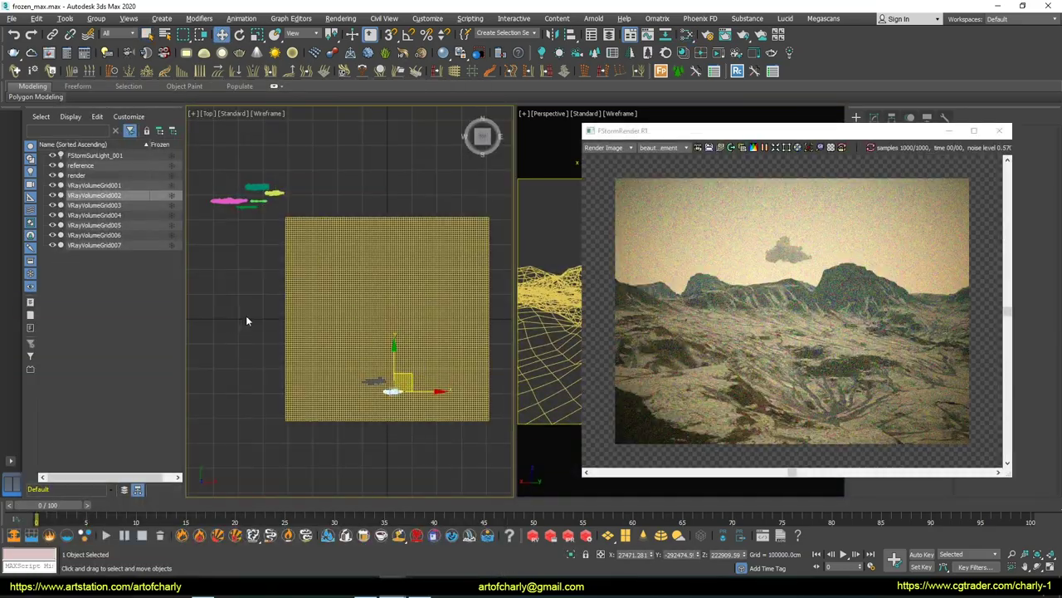
key("f")
scroll(307, 294, "up", 5)
key("F10")
left_click_drag(335, 358, 332, 240)
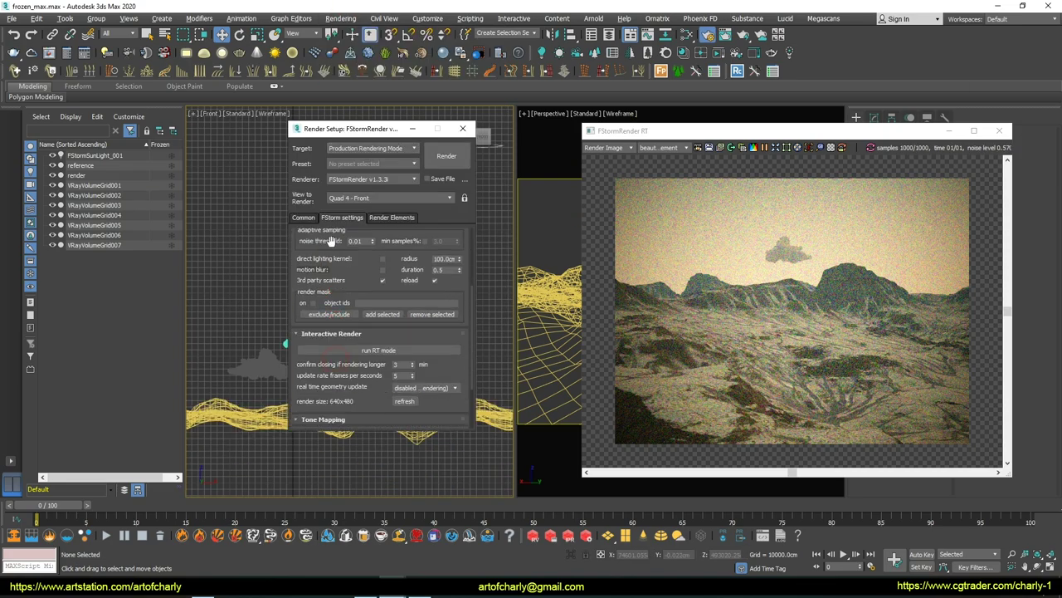
left_click_drag(384, 375, 384, 342)
left_click(427, 355)
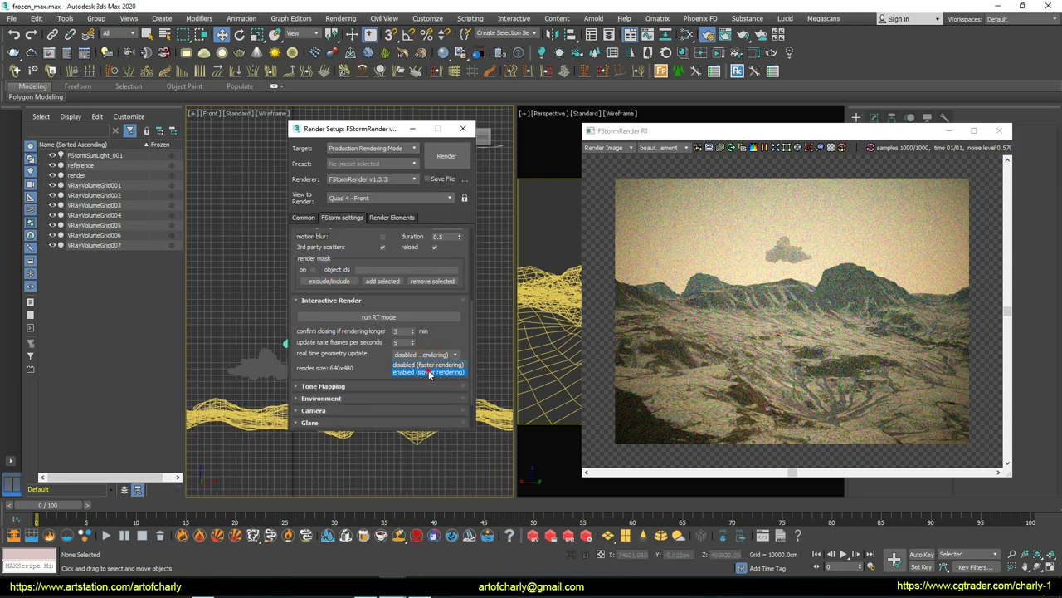
left_click(429, 372)
left_click(463, 128)
left_click(307, 345)
left_click_drag(663, 131, 738, 133)
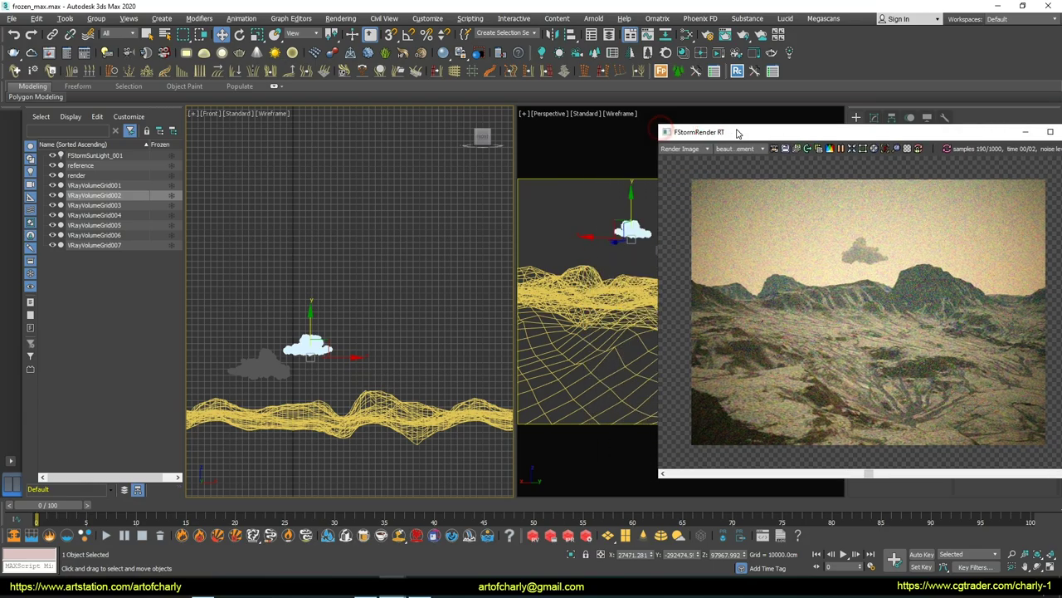
Step: Undo the last change, scale up the selected cloud, and frame another cloud grid
key("ctrl+z")
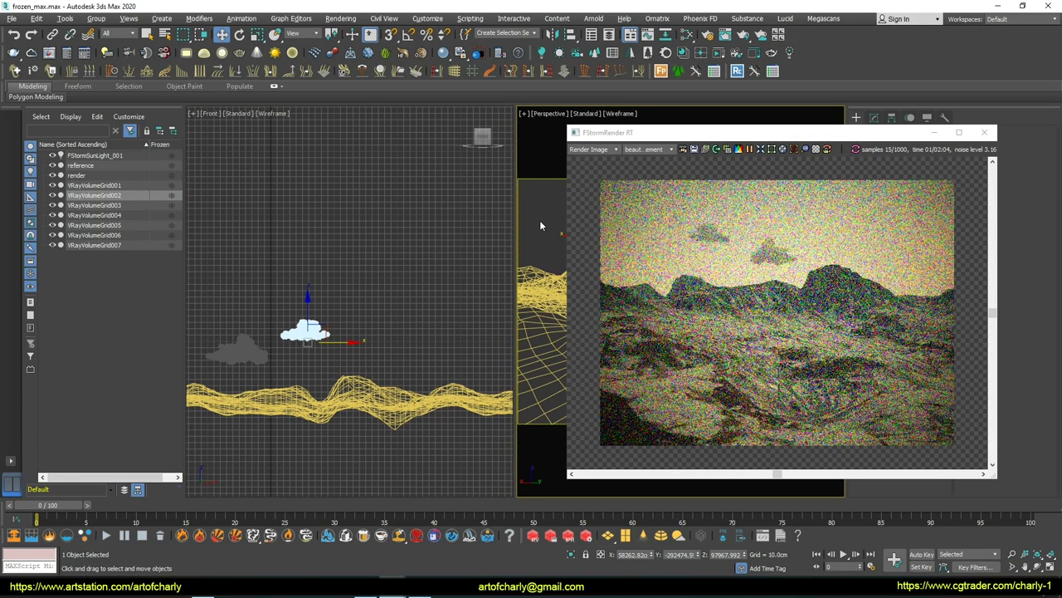
key("p")
middle_click_drag(398, 265, 426, 248, "alt")
key("r")
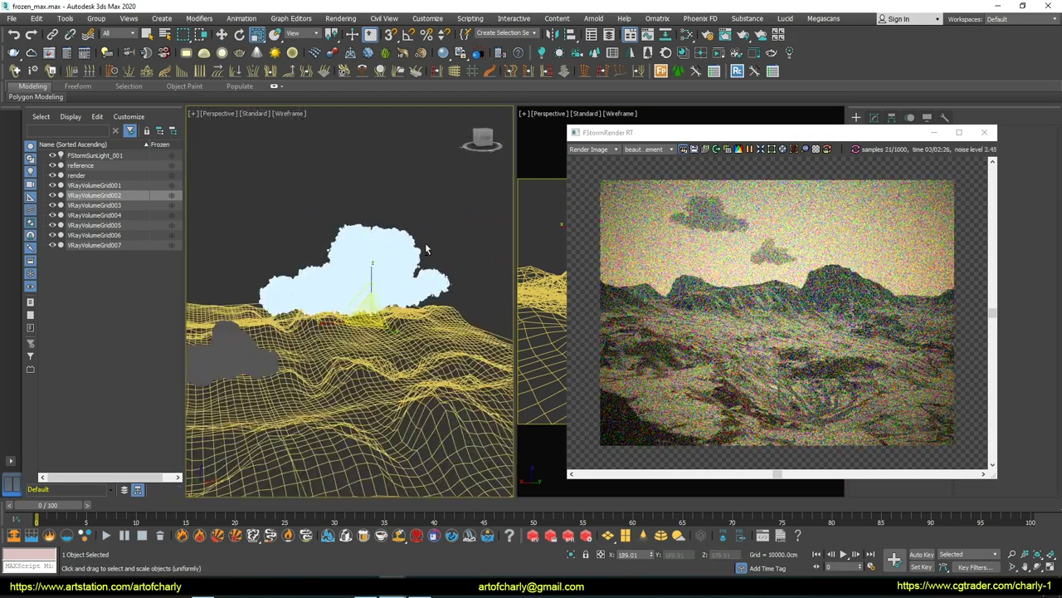
key("t")
left_click(391, 324)
key("f")
key("w")
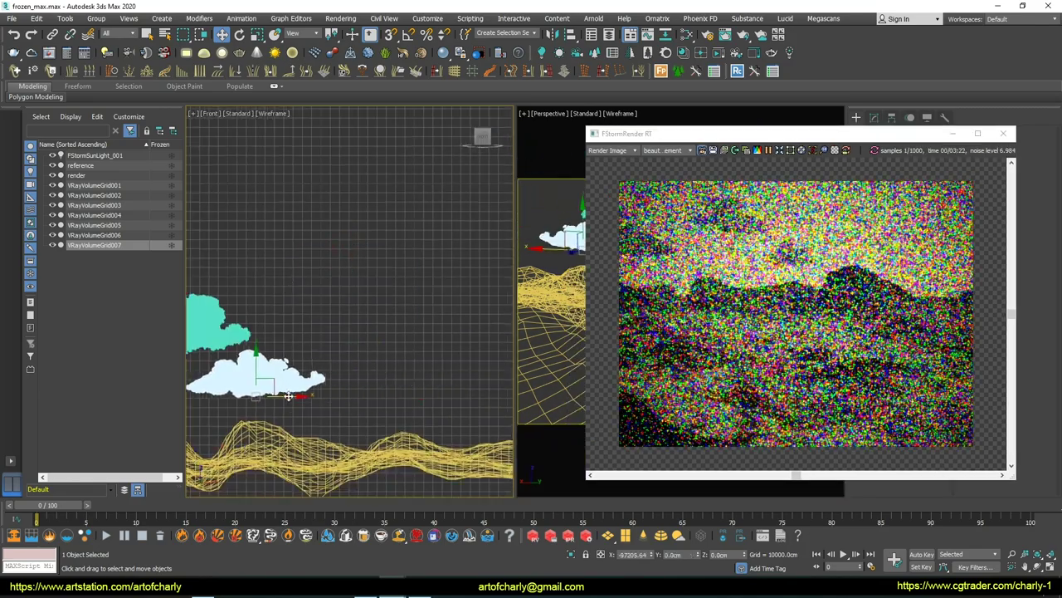
scroll(288, 396, "down", 5)
key("z")
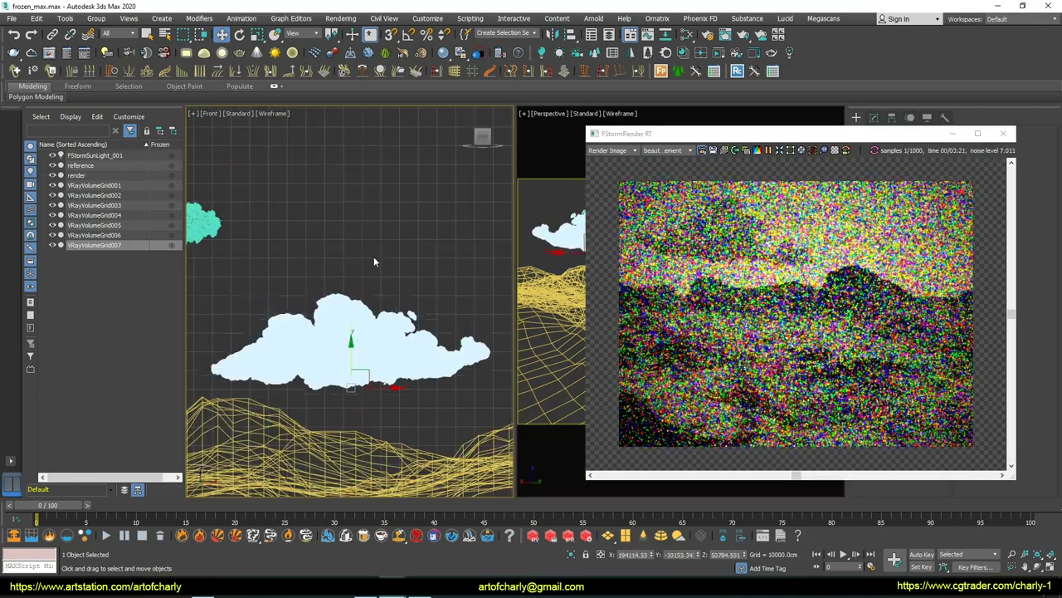
scroll(373, 262, "down", 3)
Step: Shift-drag the pink cloud to make a copy beside it
left_click(357, 320)
left_click_drag(621, 135, 112, 105)
left_click_drag(527, 208, 631, 205, "shift")
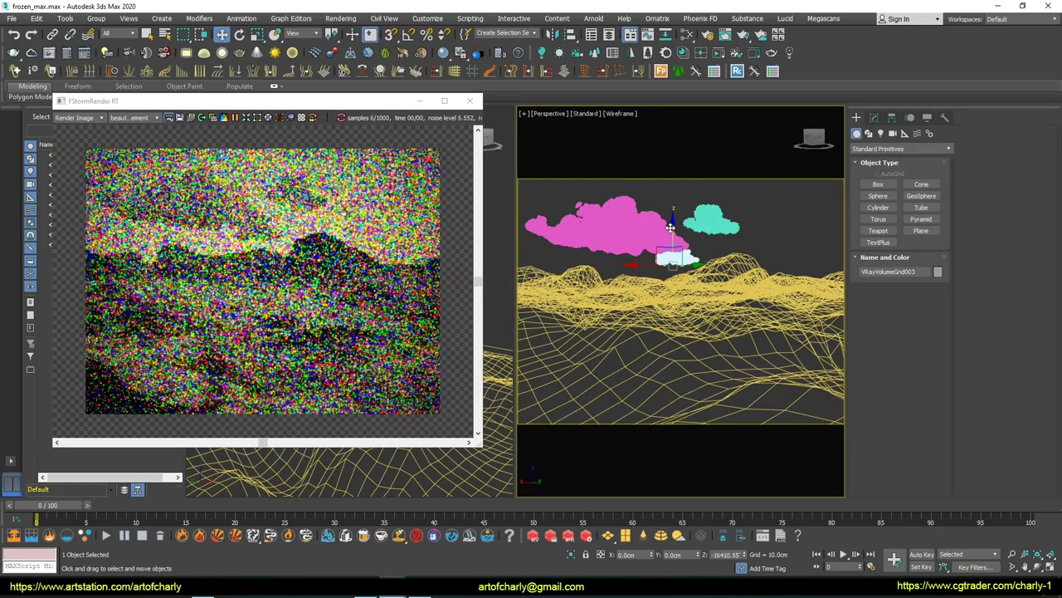
left_click_drag(285, 106, 787, 111)
key("f")
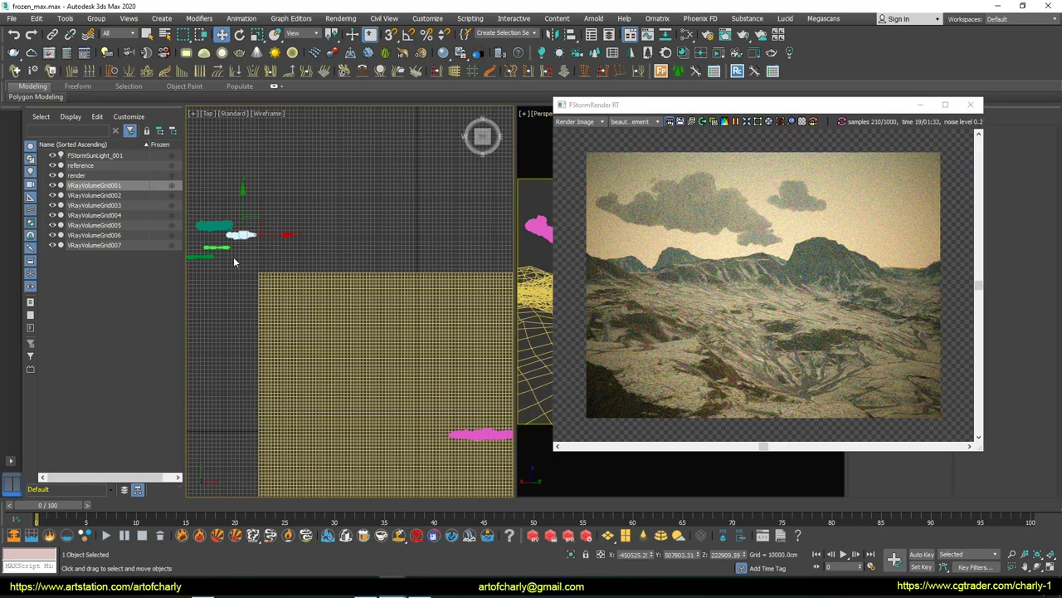
scroll(402, 224, "down", 3)
left_click_drag(614, 113, 177, 110)
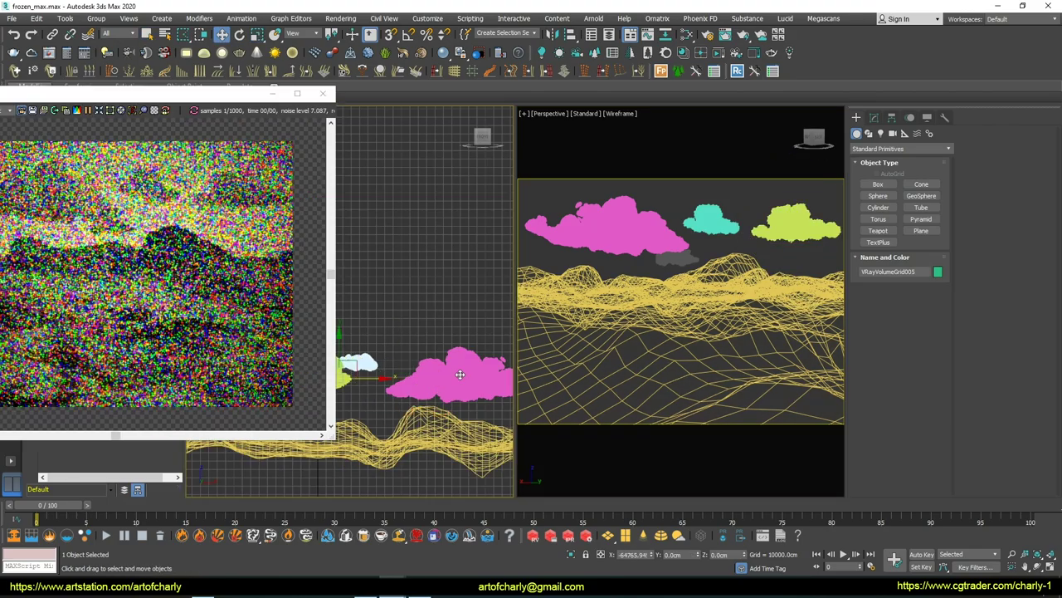
Step: Move the light-blue cloud higher above the terrain
left_click_drag(460, 374, 431, 323)
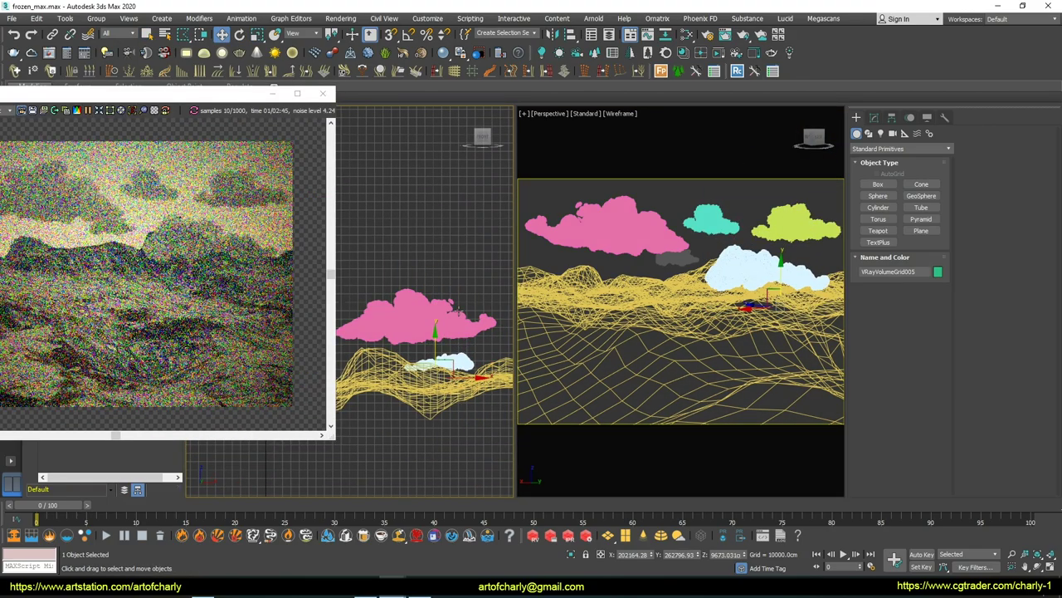
left_click_drag(432, 342, 434, 301)
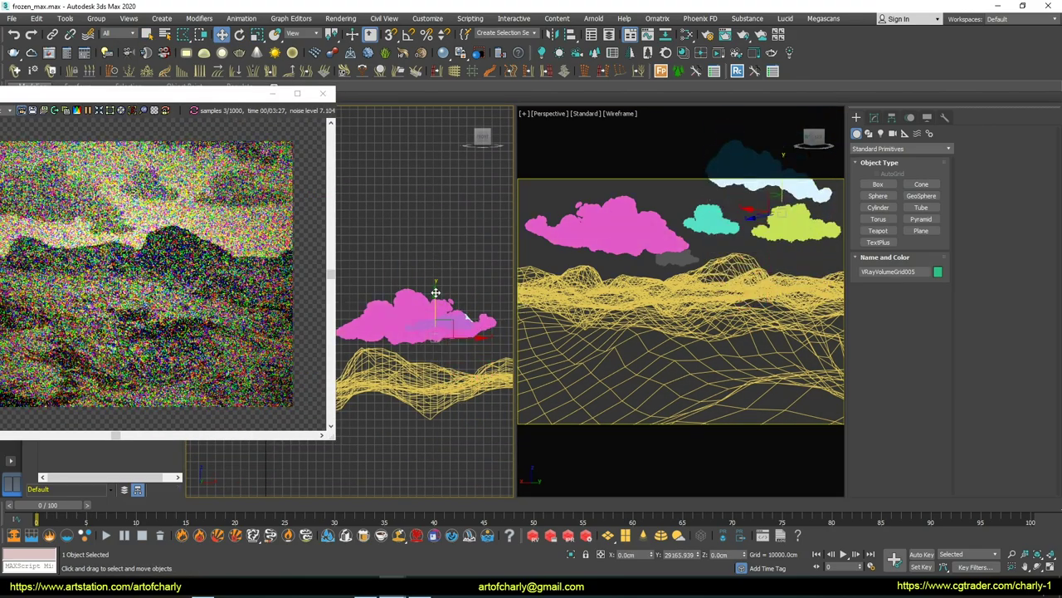
scroll(408, 237, "up", 3)
scroll(382, 278, "down", 2)
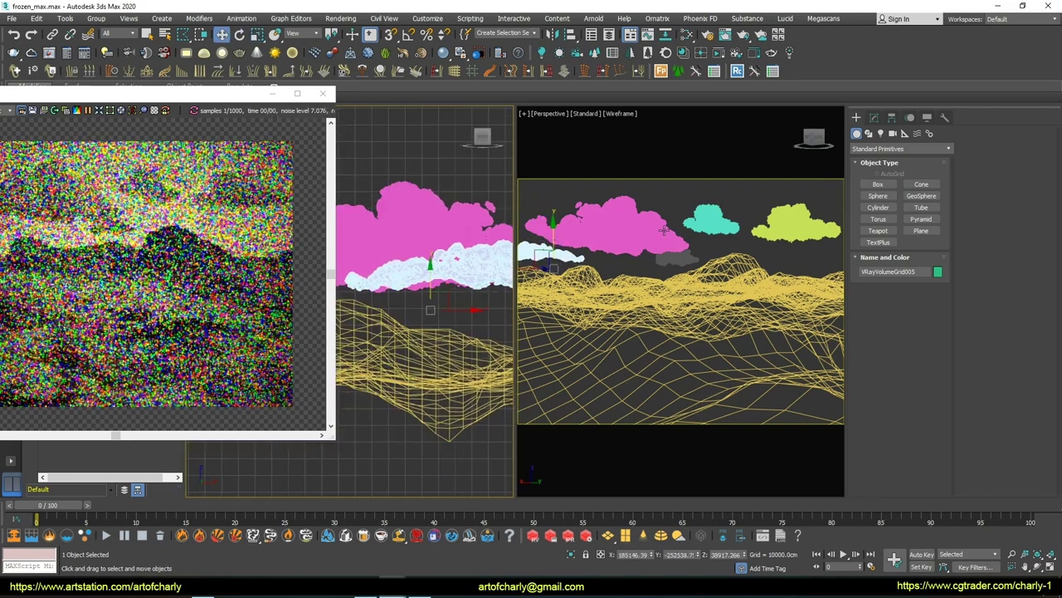
Step: Select four clouds including the green one and bring up the editing commands
left_click(147, 33)
left_click_drag(531, 192, 765, 224)
left_click(765, 225, "ctrl")
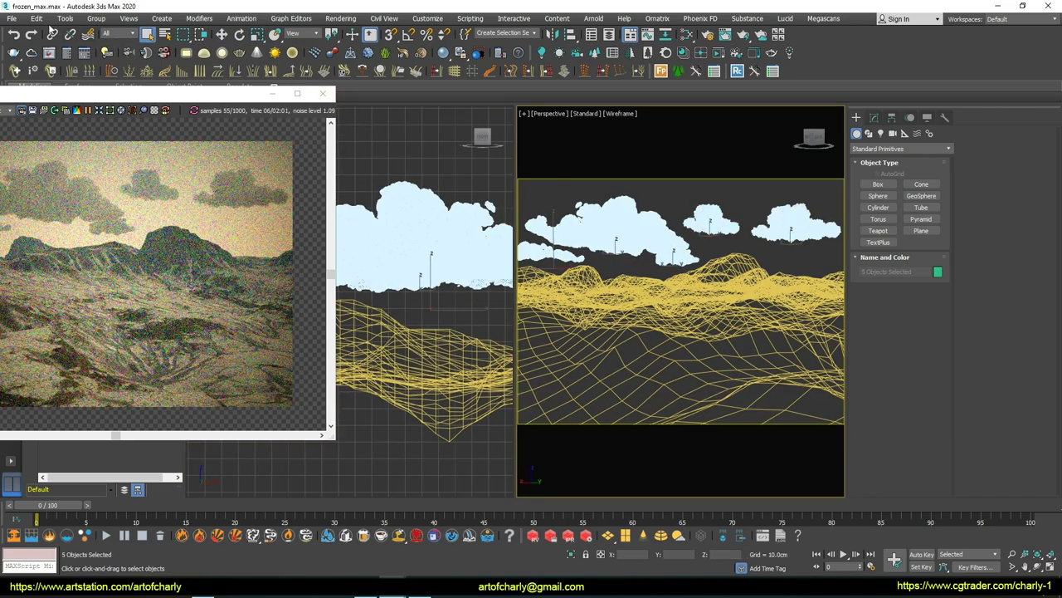
left_click(36, 18)
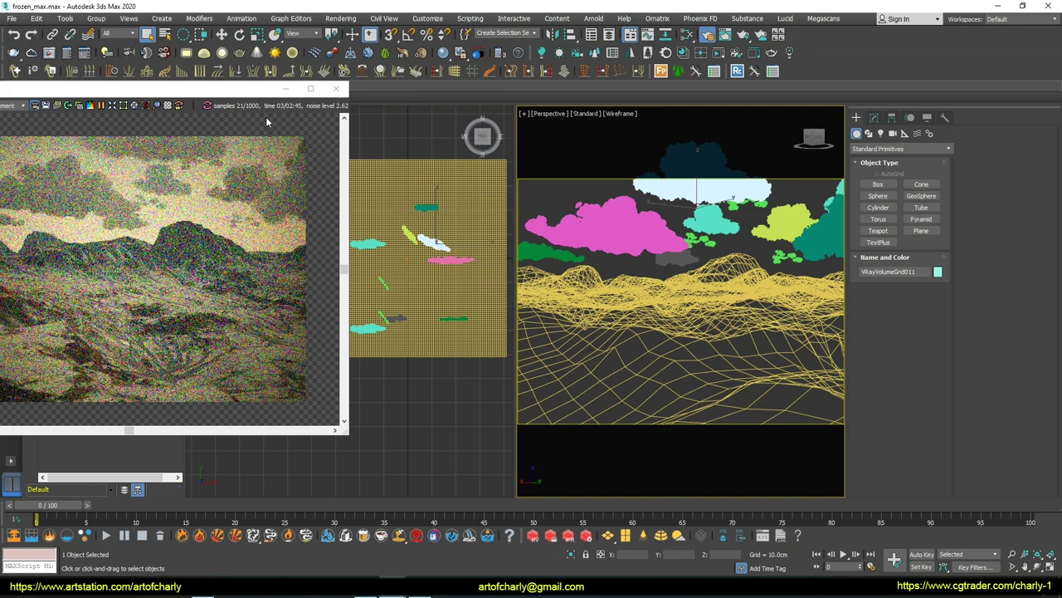
left_click_drag(246, 91, 638, 102)
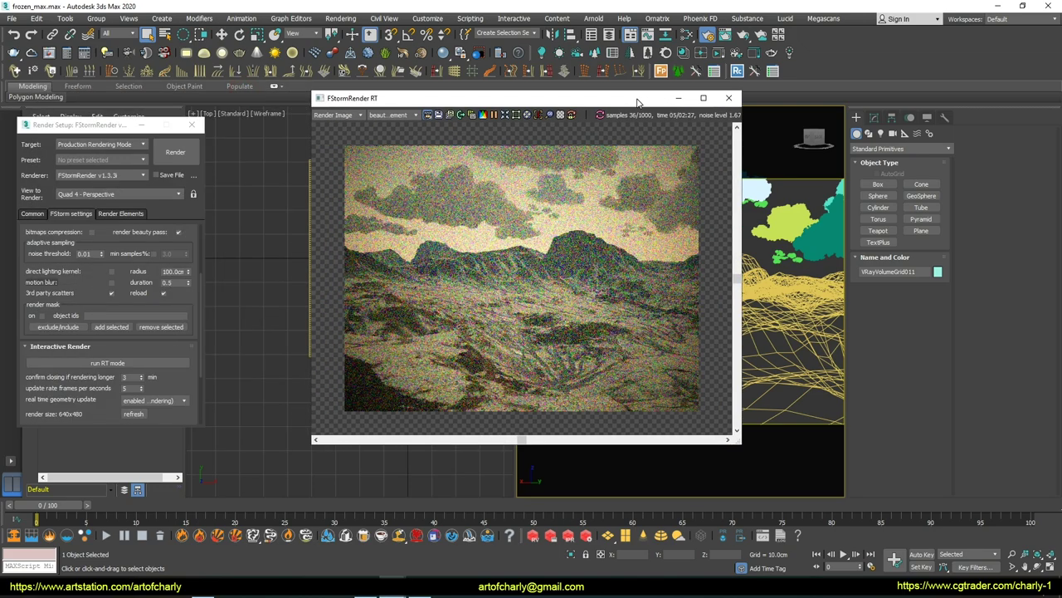
Step: Clone the white cloud downward as an instance and lower one cloud slightly
left_click_drag(638, 101, 905, 94)
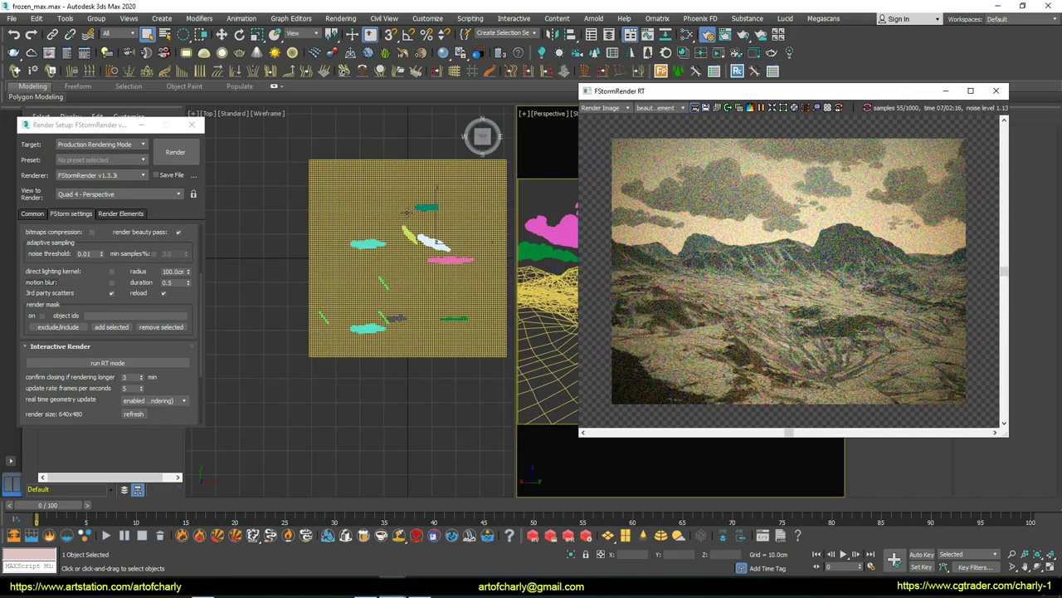
key("w")
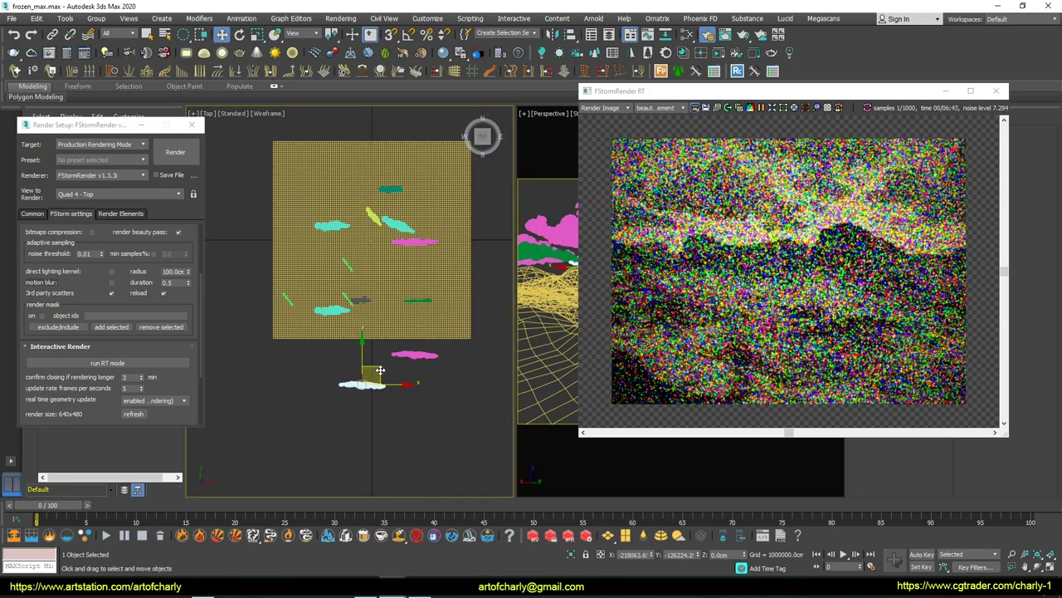
left_click_drag(449, 259, 405, 368, "shift")
left_click(529, 340)
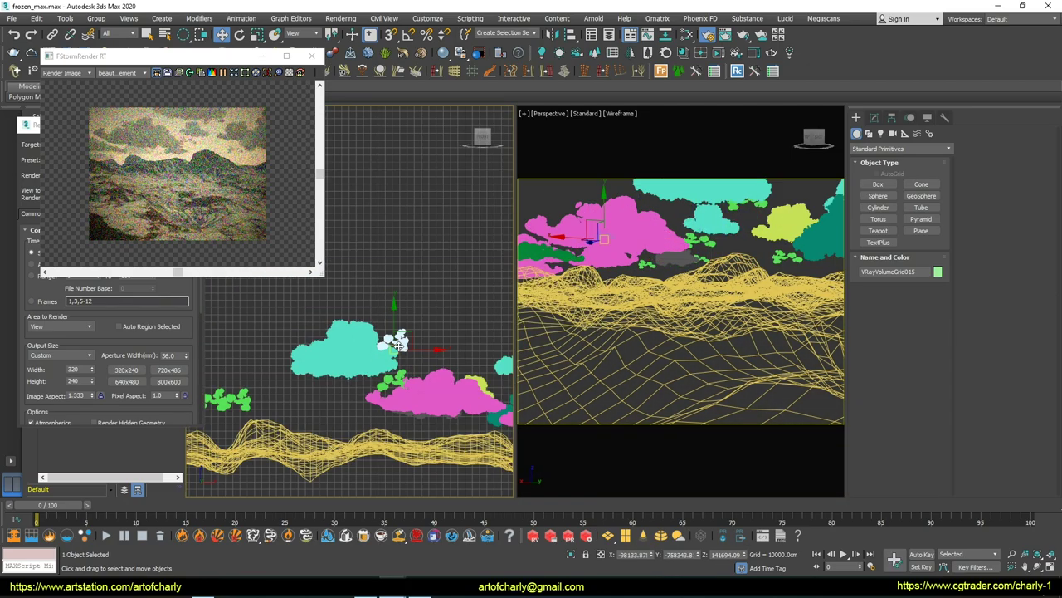
left_click_drag(397, 229, 399, 254)
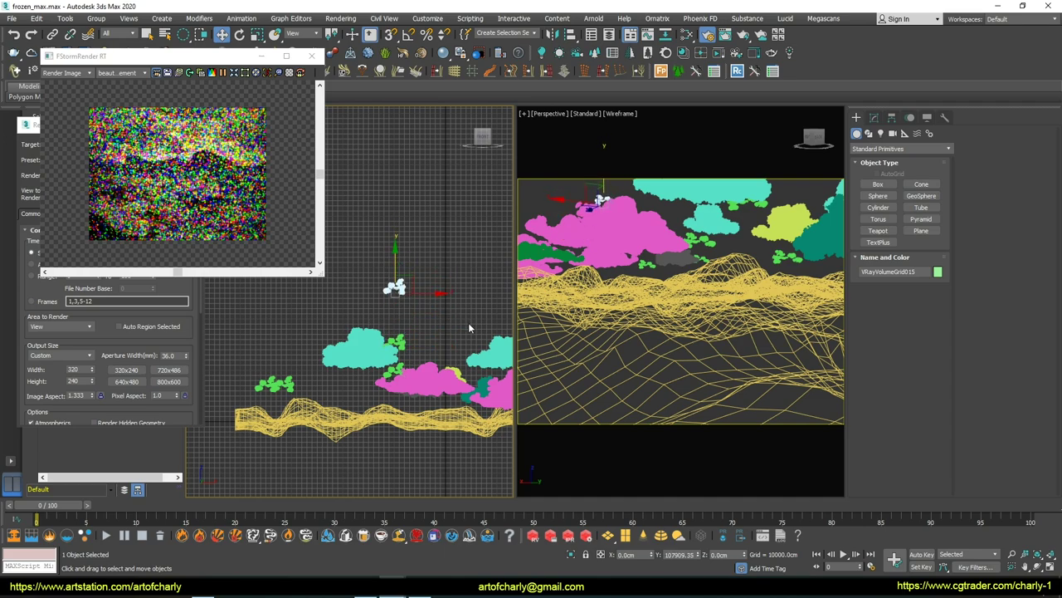
middle_click_drag(399, 287, 404, 291)
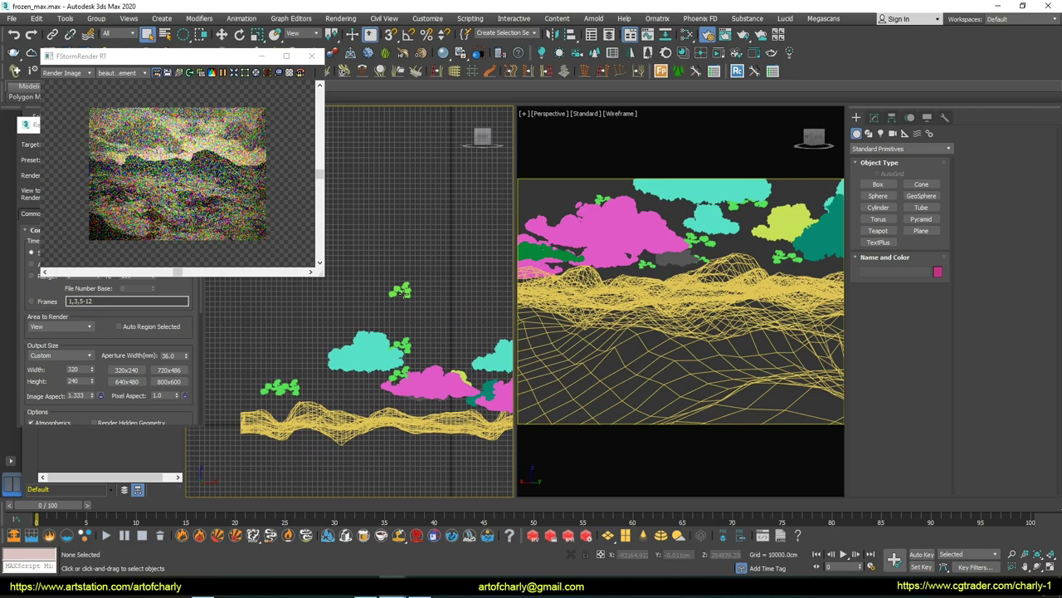
Step: Pick another cloud grid in the top view and Shift-drag an instanced copy upward
key("t")
key("w")
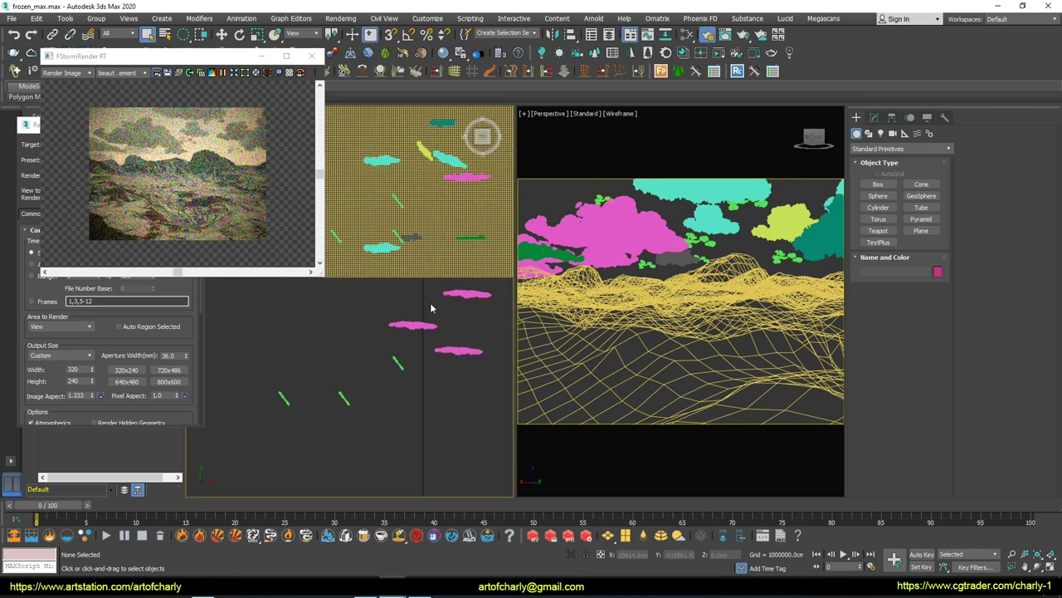
left_click(406, 340)
left_click(391, 320)
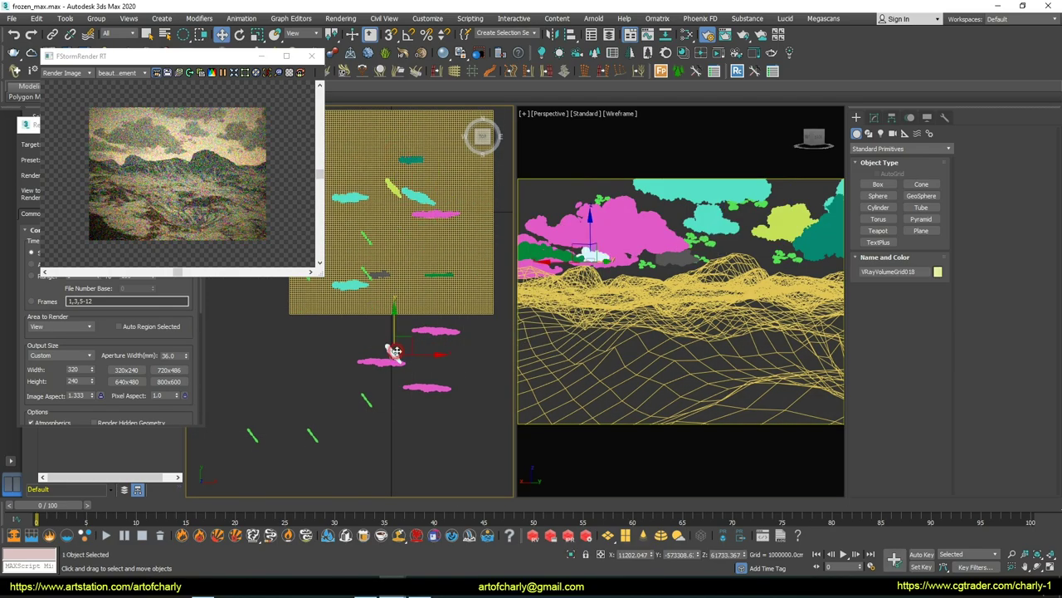
key("f")
scroll(415, 332, "up", 3)
scroll(455, 296, "down", 2)
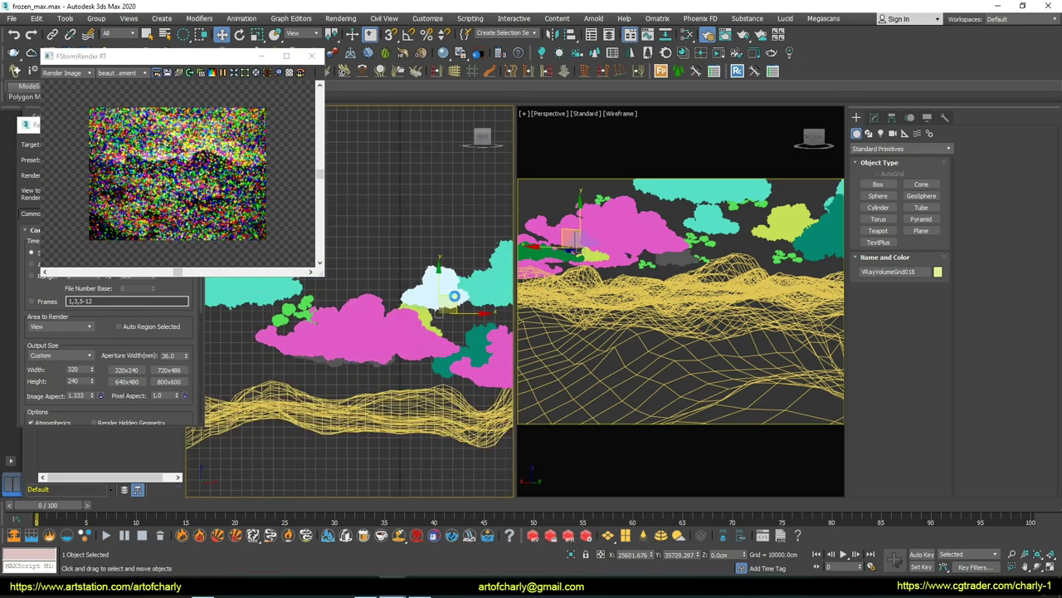
key("t")
left_click_drag(449, 465, 431, 307, "shift")
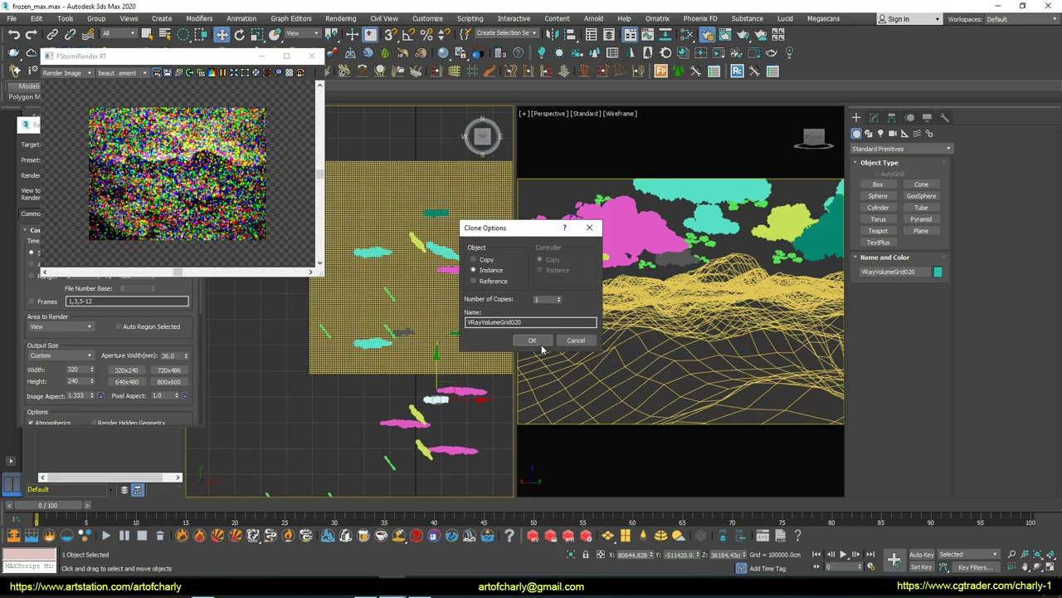
Step: Add two more instanced cloud copies by Shift-dragging in the top view
left_click(532, 340)
middle_click_drag(340, 315, 388, 260)
left_click(388, 260)
left_click_drag(387, 260, 409, 217, "shift")
left_click(538, 339)
Step: Rotate the new cloud copy about 44 degrees in the top view
key("f")
scroll(398, 280, "down", 3)
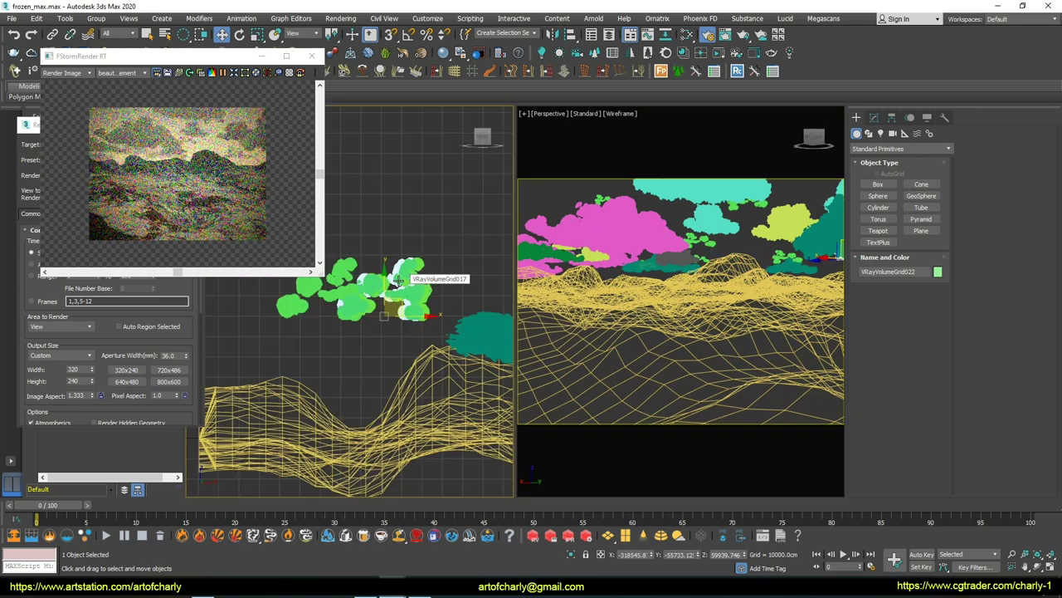
scroll(398, 279, "down", 2)
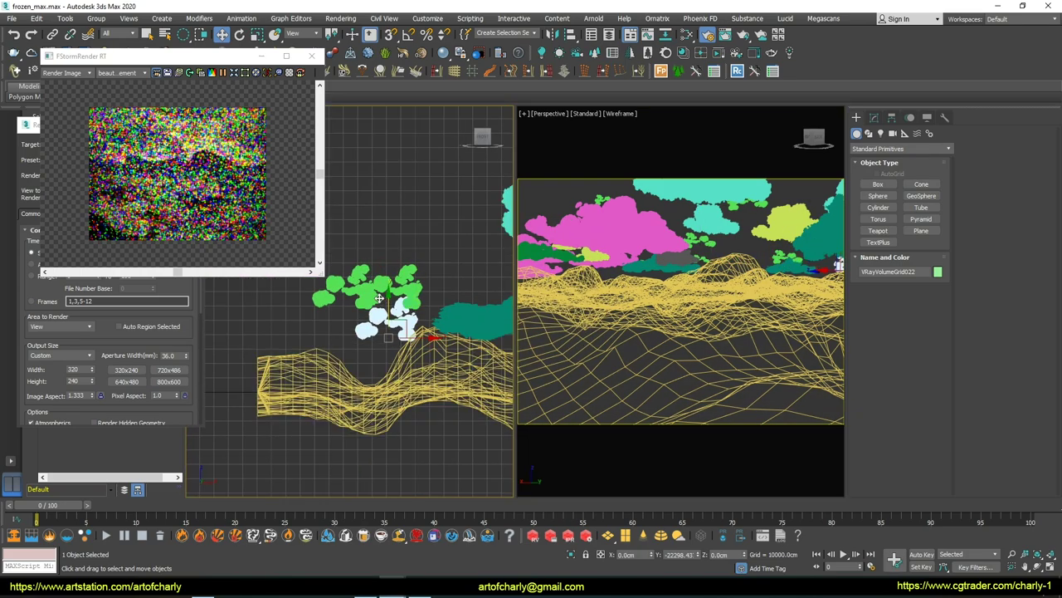
left_click(358, 344)
key("t")
scroll(376, 318, "down", 2)
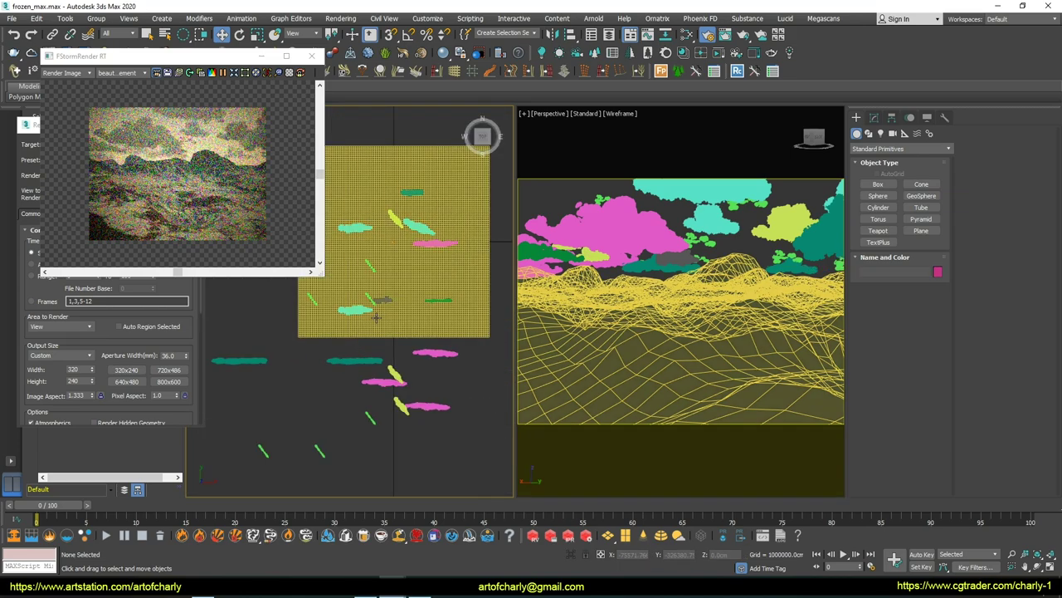
scroll(380, 299, "up", 2)
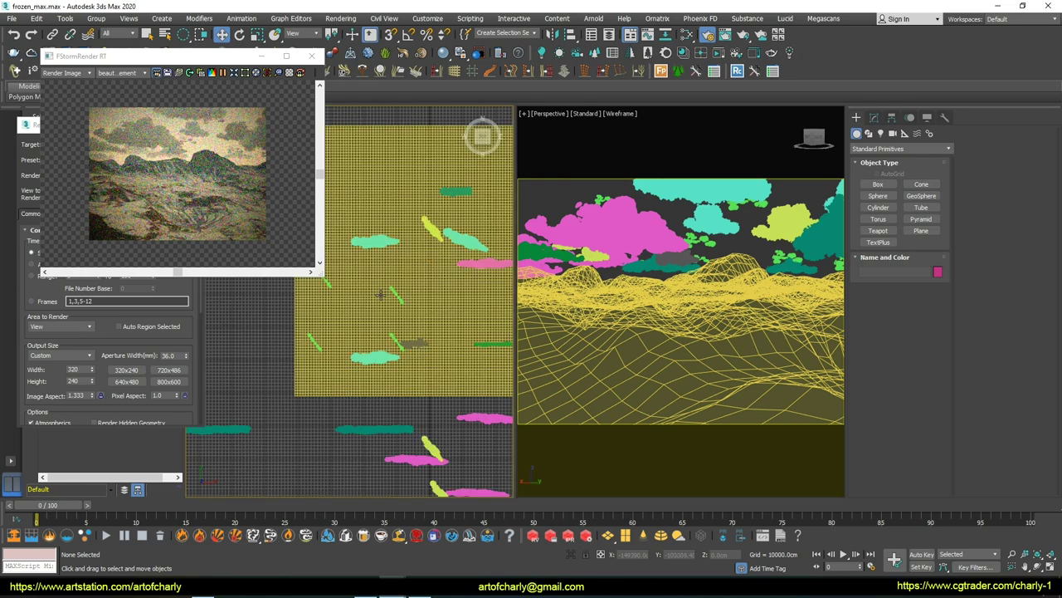
scroll(432, 256, "down", 2)
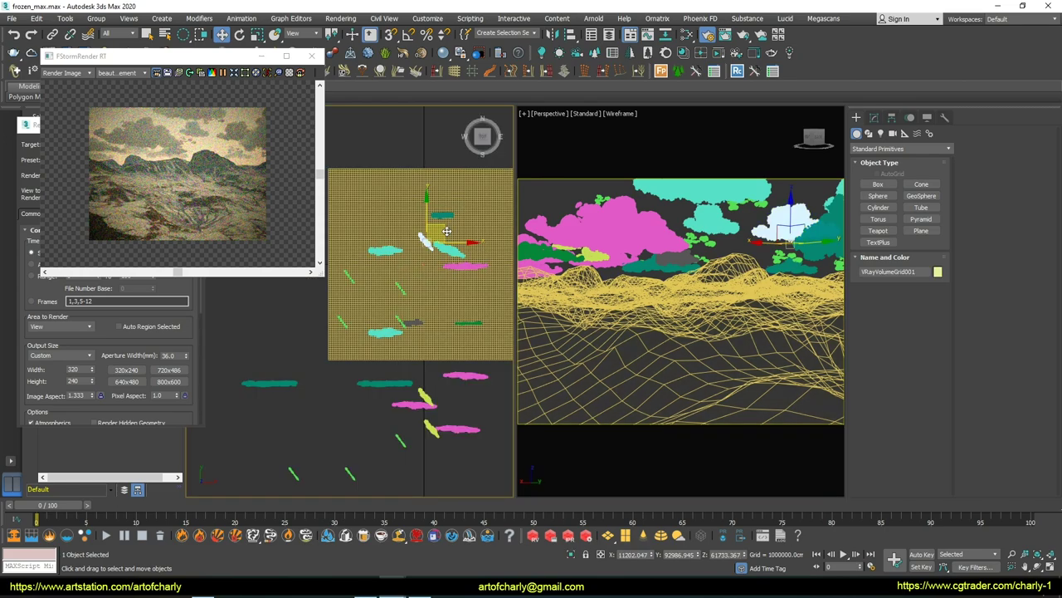
key("e")
left_click_drag(465, 378, 411, 337)
Step: Select the newest cloud grid and scale it with Scale (R)
key("f")
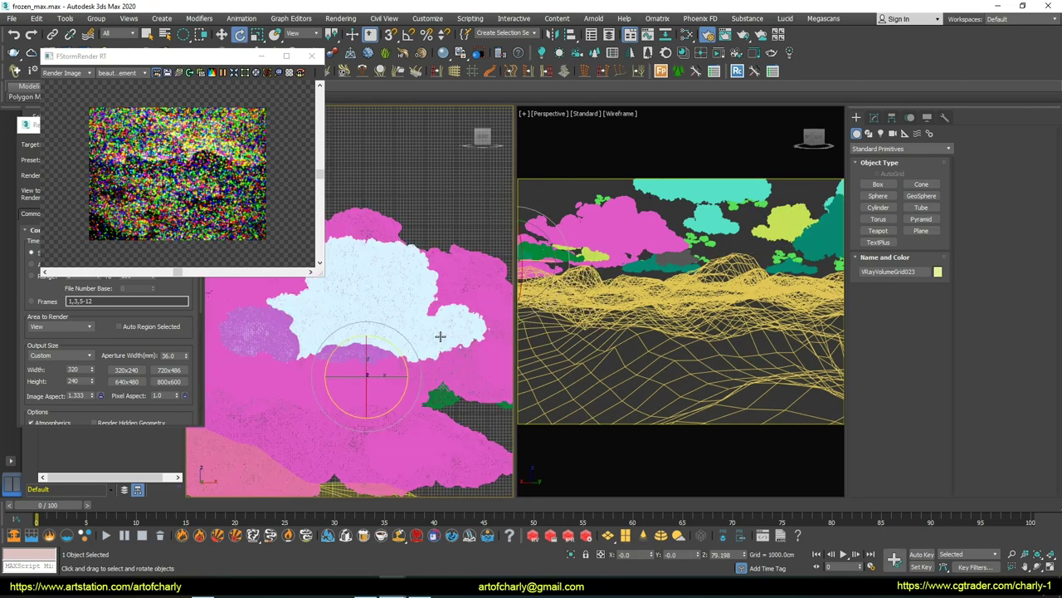
scroll(390, 324, "down", 2)
key("w")
scroll(444, 326, "down", 3)
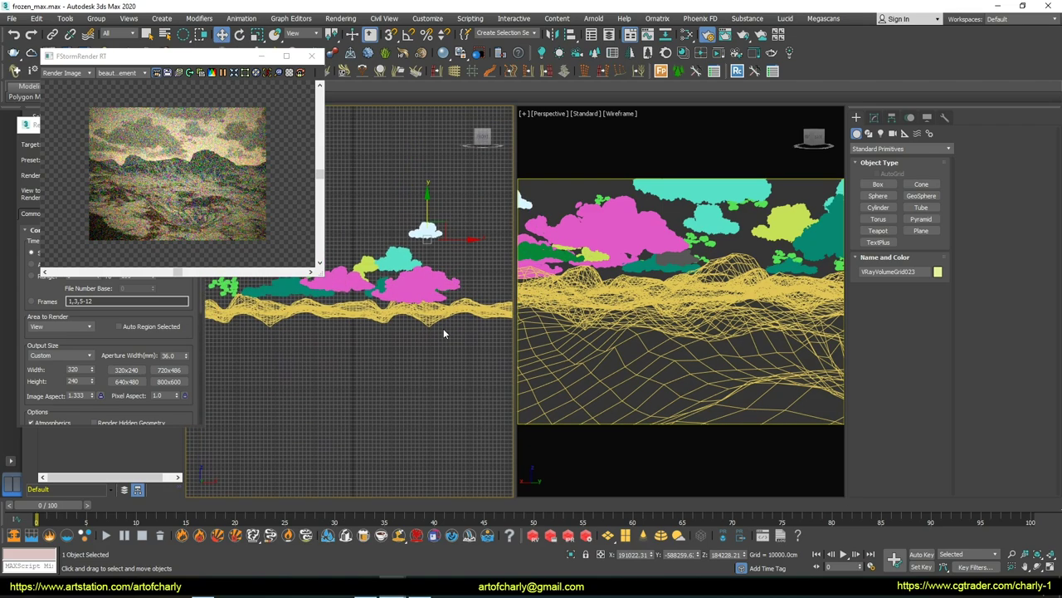
key("t")
middle_click_drag(407, 330, 456, 375, "alt")
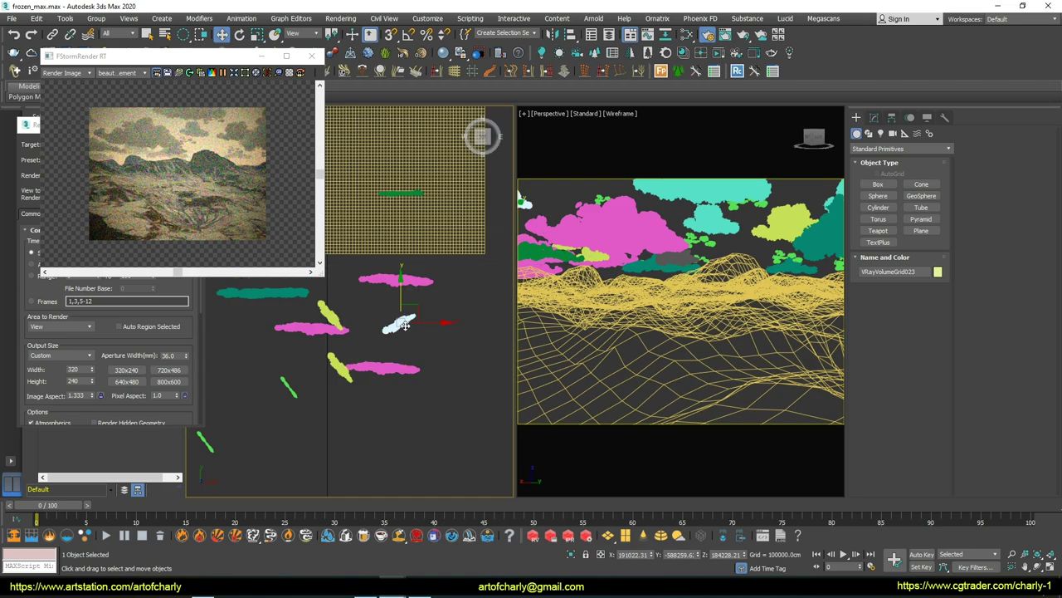
key("t")
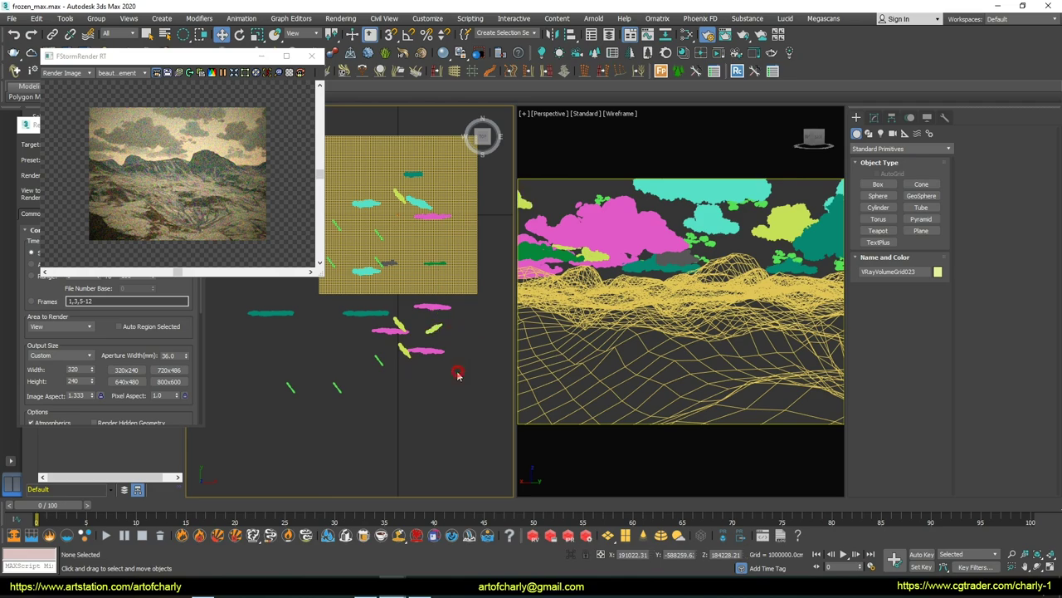
left_click(457, 374)
scroll(457, 374, "up", 2)
key("r")
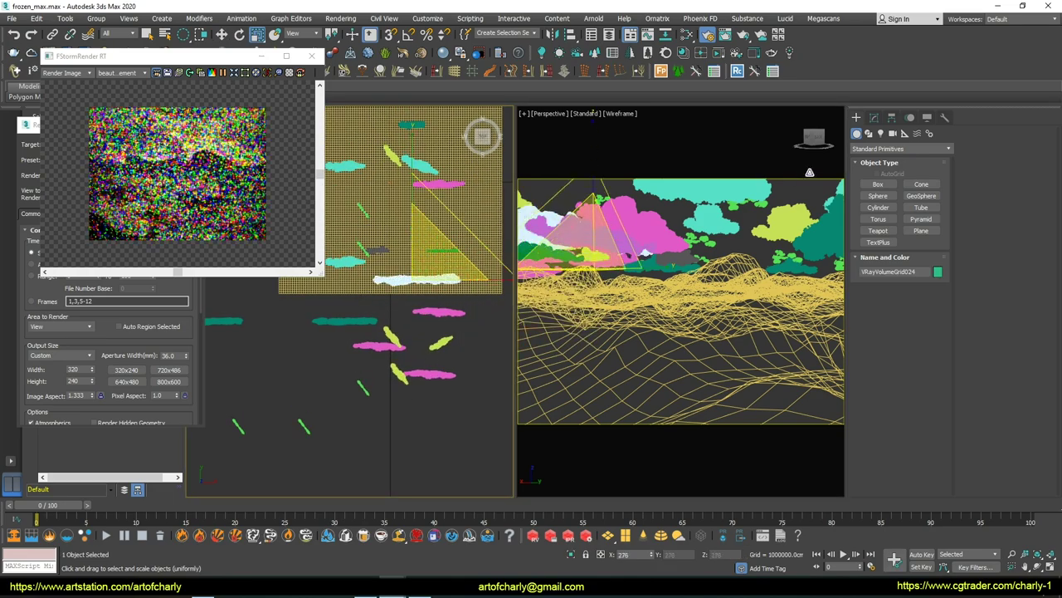
key("w")
Step: Select the thin stroke-shaped cloud and frame it to inspect from front and top
key("f")
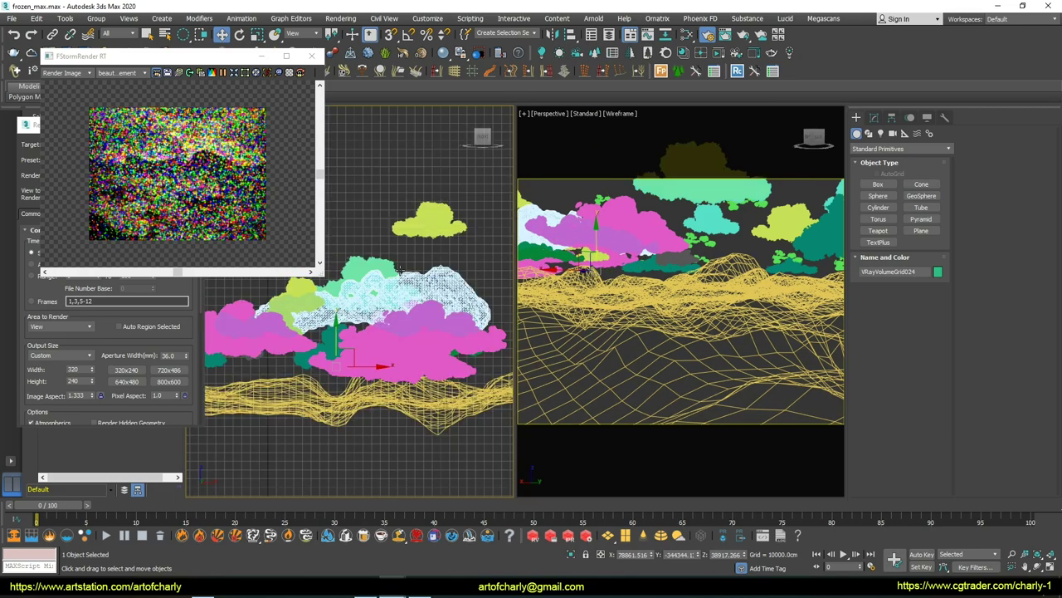
left_click(385, 413)
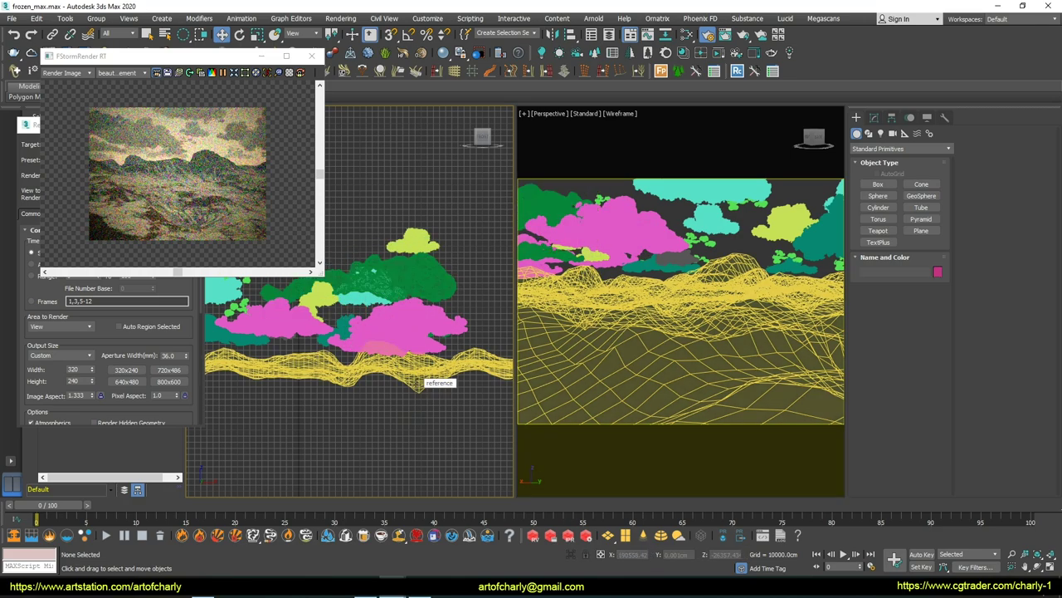
key("t")
scroll(385, 414, "up", 3)
left_click(455, 284)
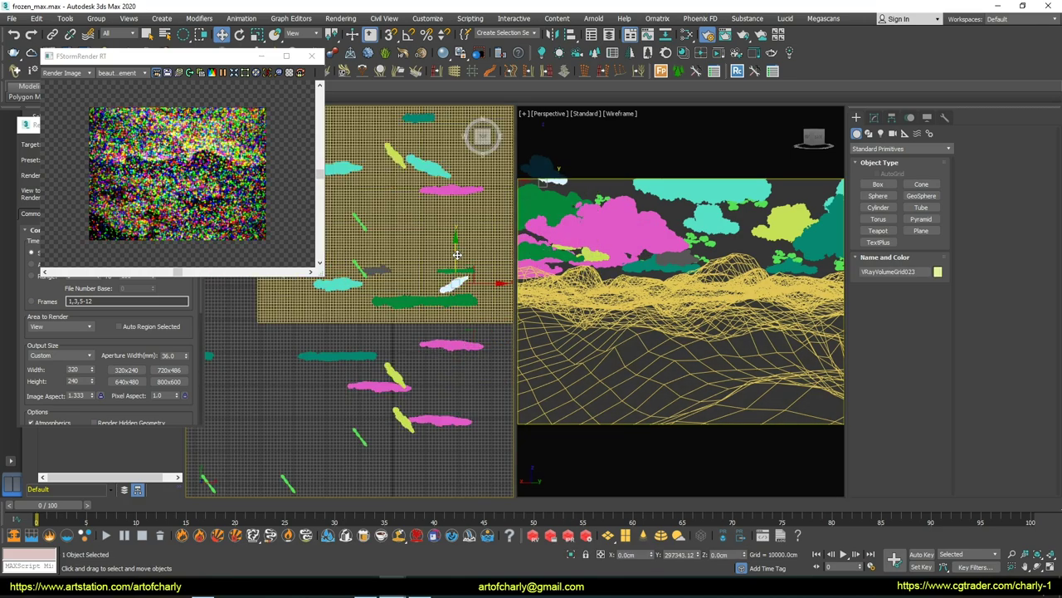
key("z")
scroll(390, 307, "down", 2)
middle_click_drag(390, 307, 432, 274, "alt")
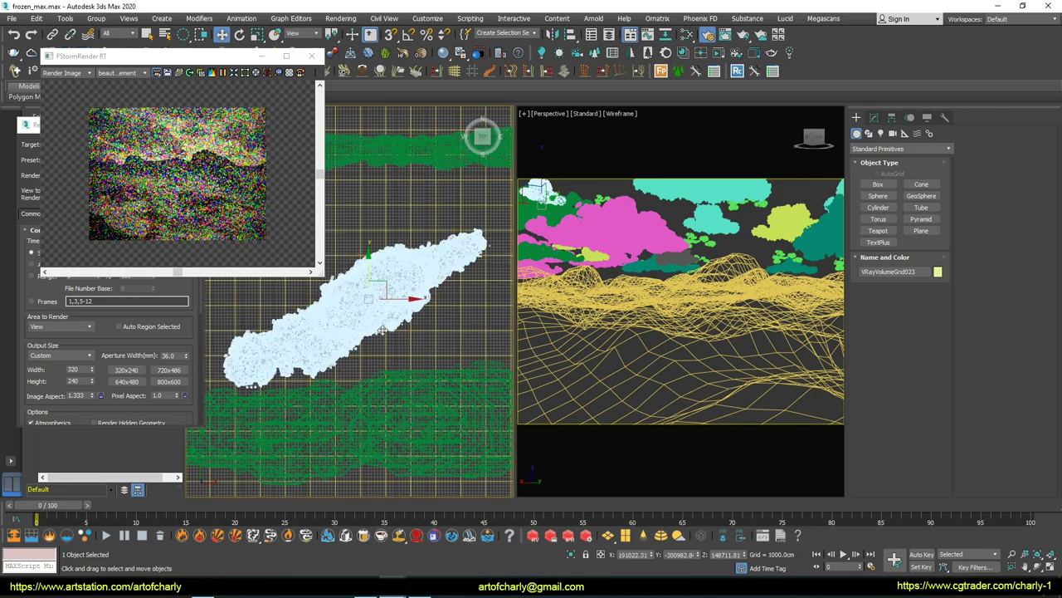
key("f")
key("t")
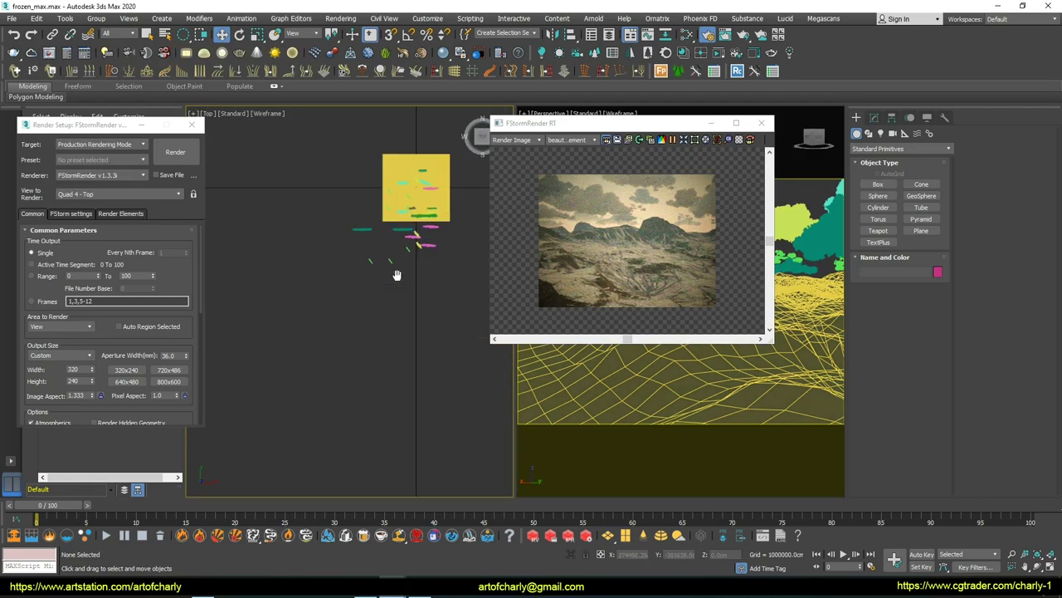
Step: Set the FStorm sun's north direction higher and its latitude to -63.232
left_click_drag(468, 129, 169, 150)
left_click(874, 117)
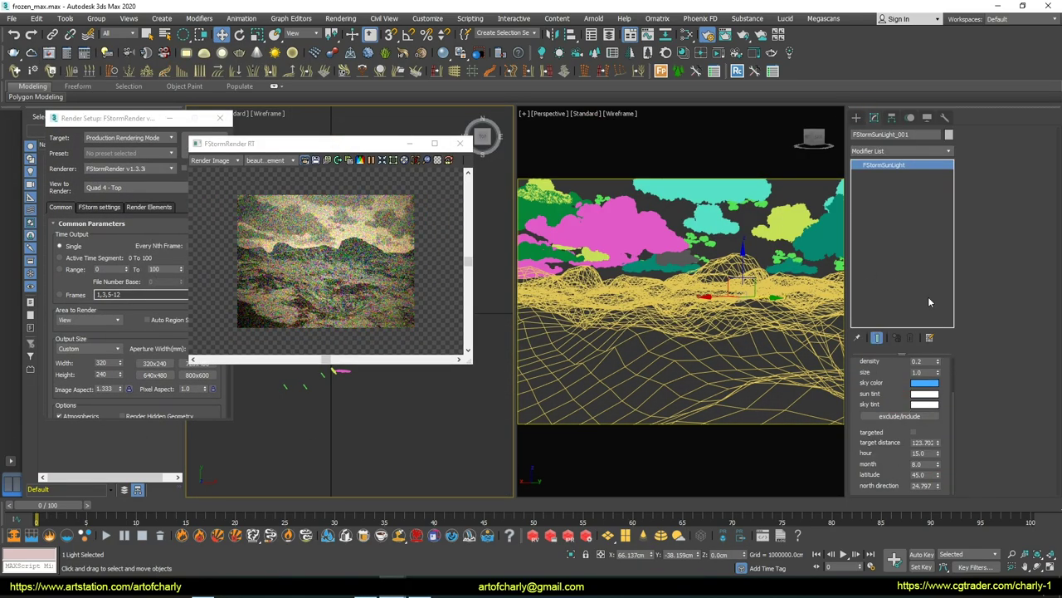
left_click_drag(949, 398, 949, 385)
mouse_move(938, 486)
left_mouse_down()
mouse_move(938, 448)
mouse_move(942, 555)
mouse_move(938, 448)
left_mouse_up()
left_click(99, 207)
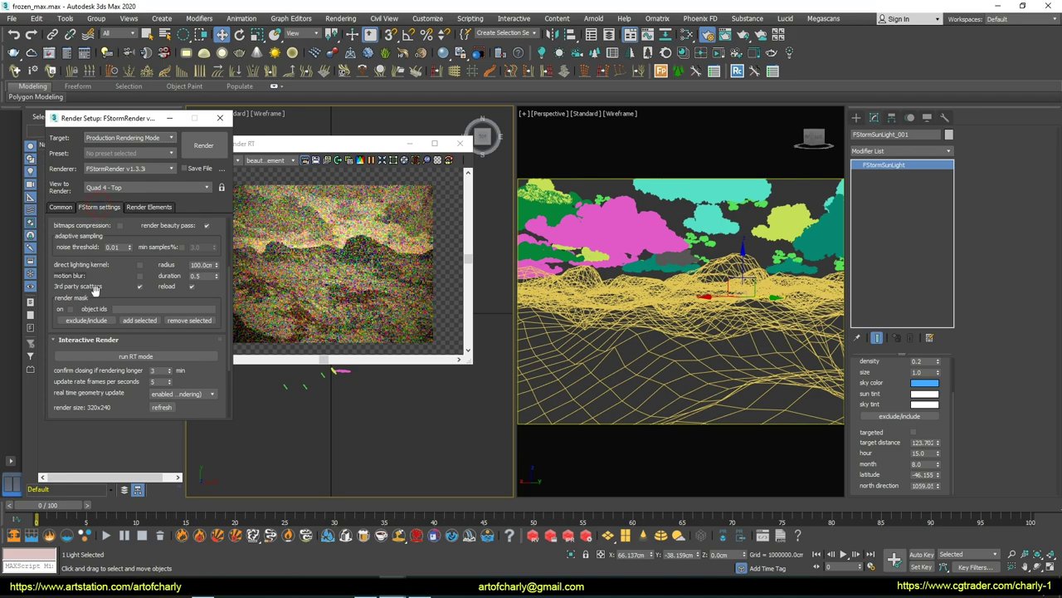
Step: Toggle the direct lighting kernel on and off, then raise north direction to about 1546.9
left_click(140, 266)
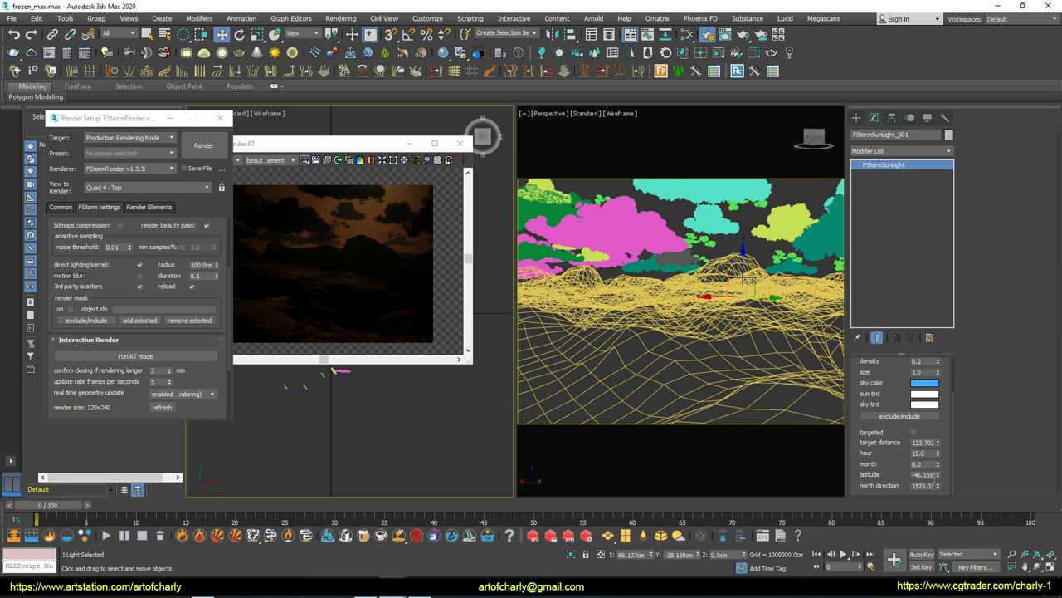
left_click(141, 266)
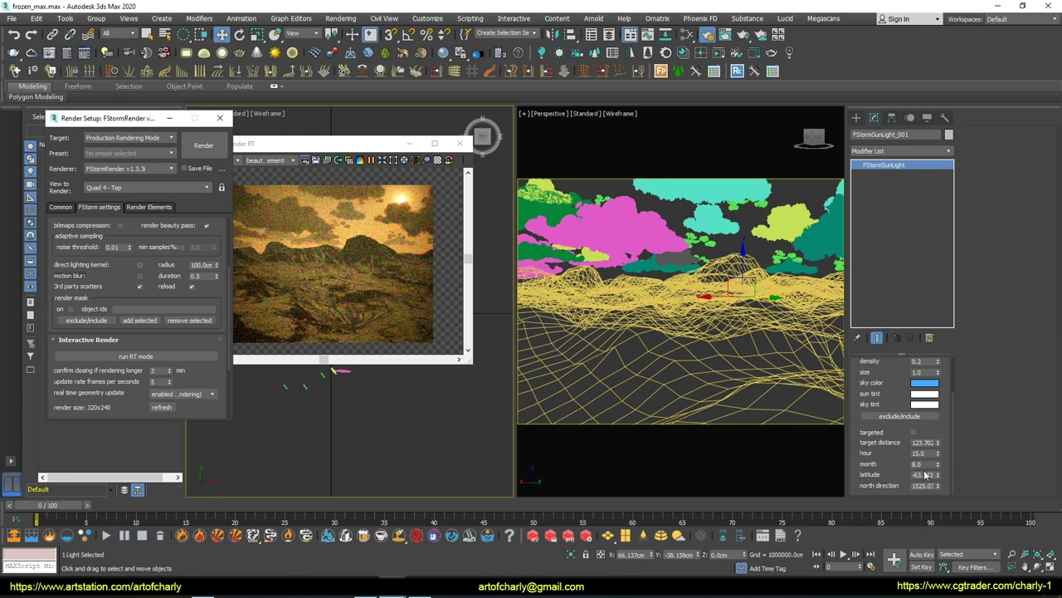
left_click_drag(937, 486, 937, 478)
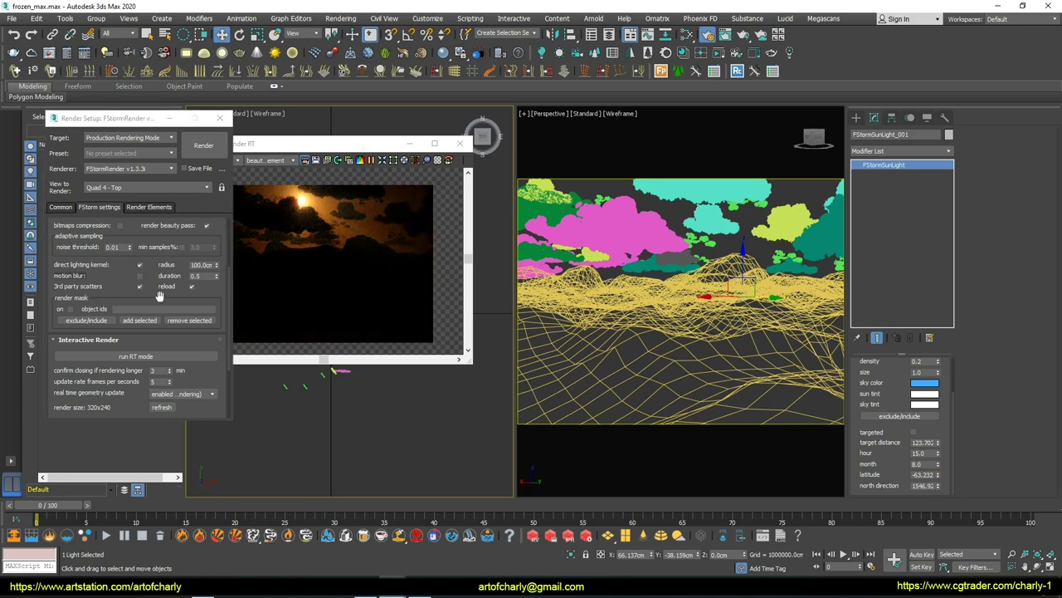
left_click_drag(348, 144, 419, 141)
scroll(166, 315, "down", 5)
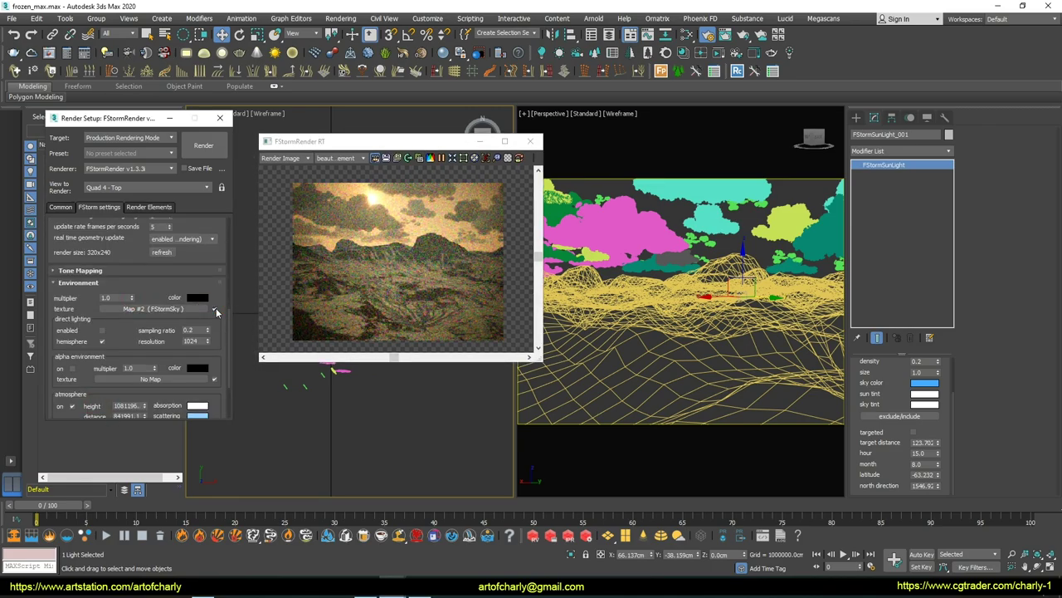
Step: Frame VRayVolumeGrid011 and shift it sideways in the Front view
scroll(706, 307, "up", 4)
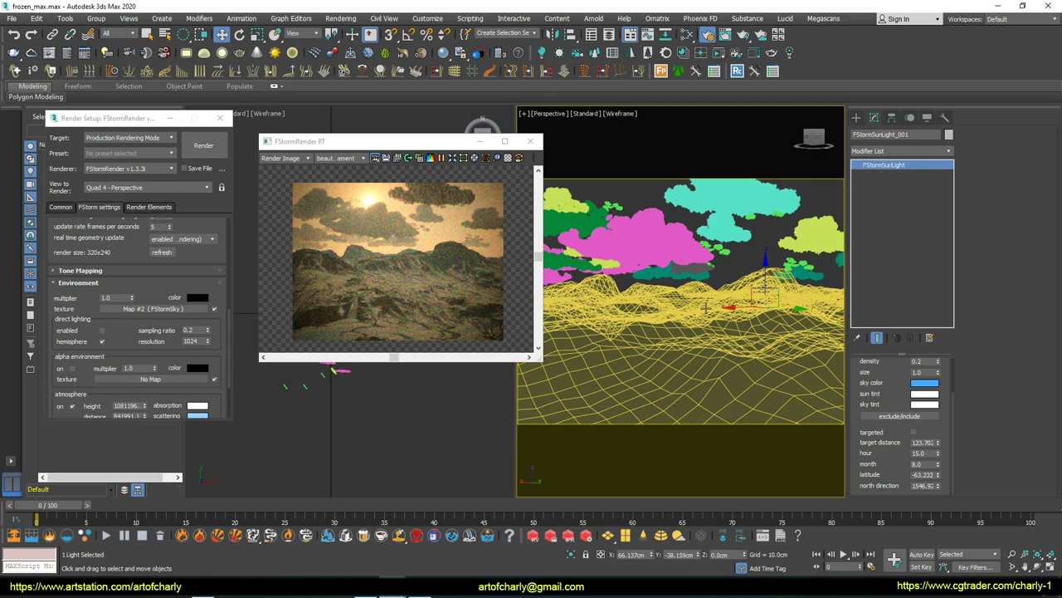
left_click(746, 208)
left_click_drag(299, 142, 422, 114)
key("z")
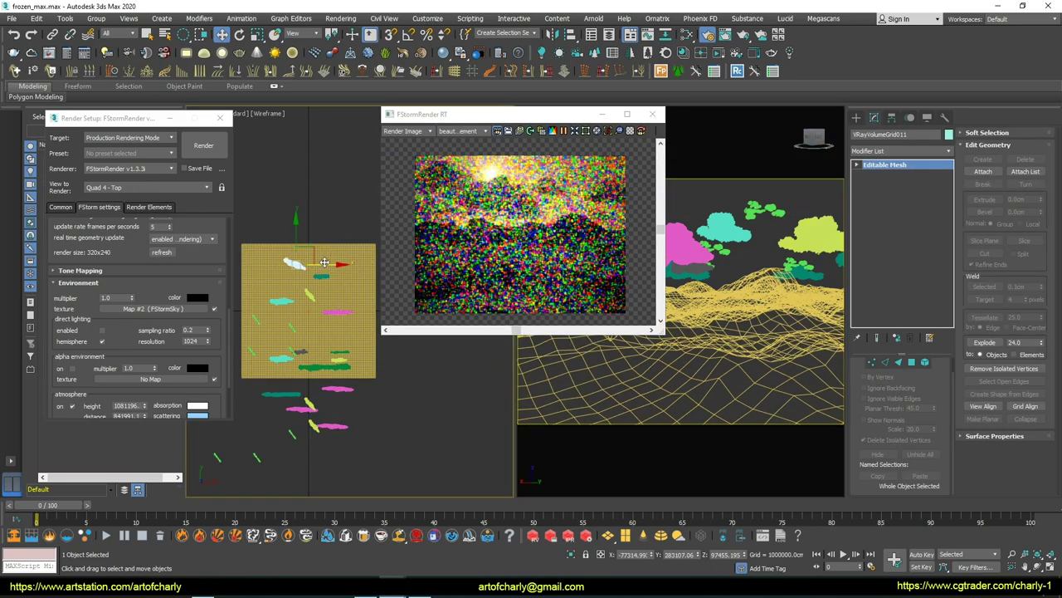
scroll(324, 262, "up", 1)
middle_click_drag(325, 262, 352, 296)
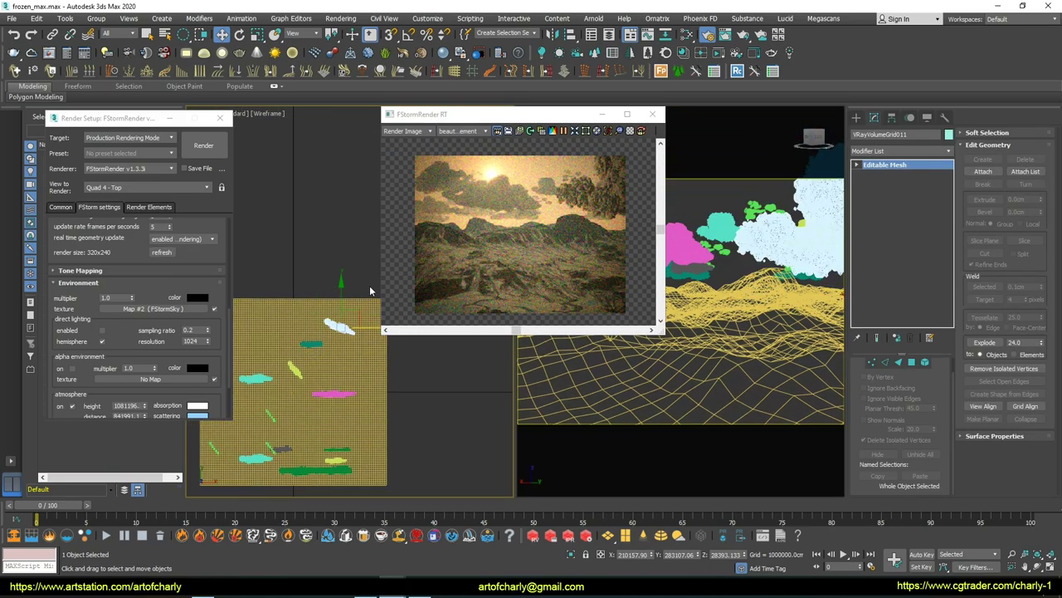
key("f")
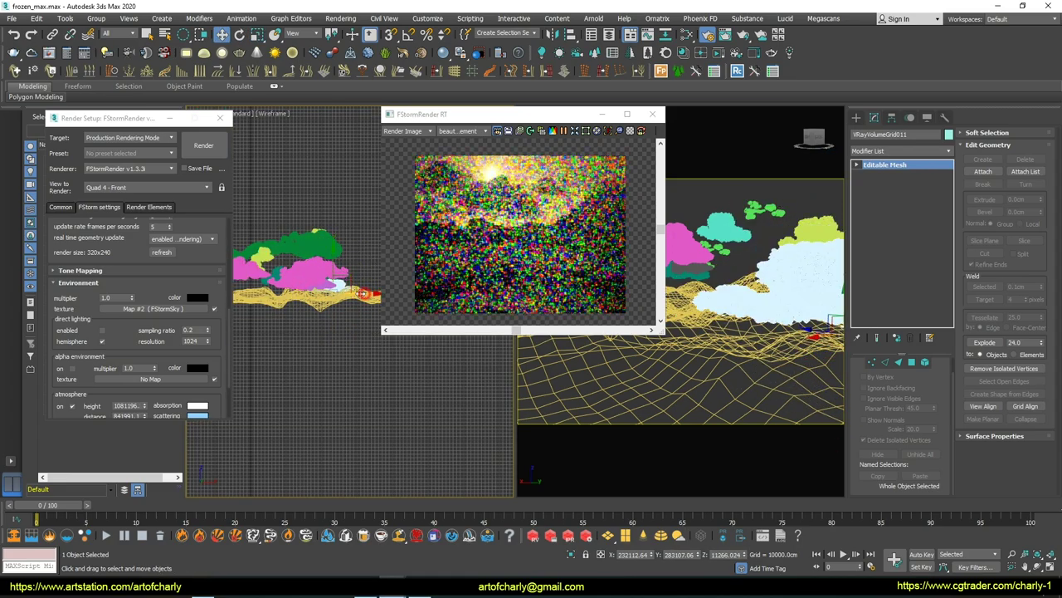
left_click_drag(365, 295, 367, 292)
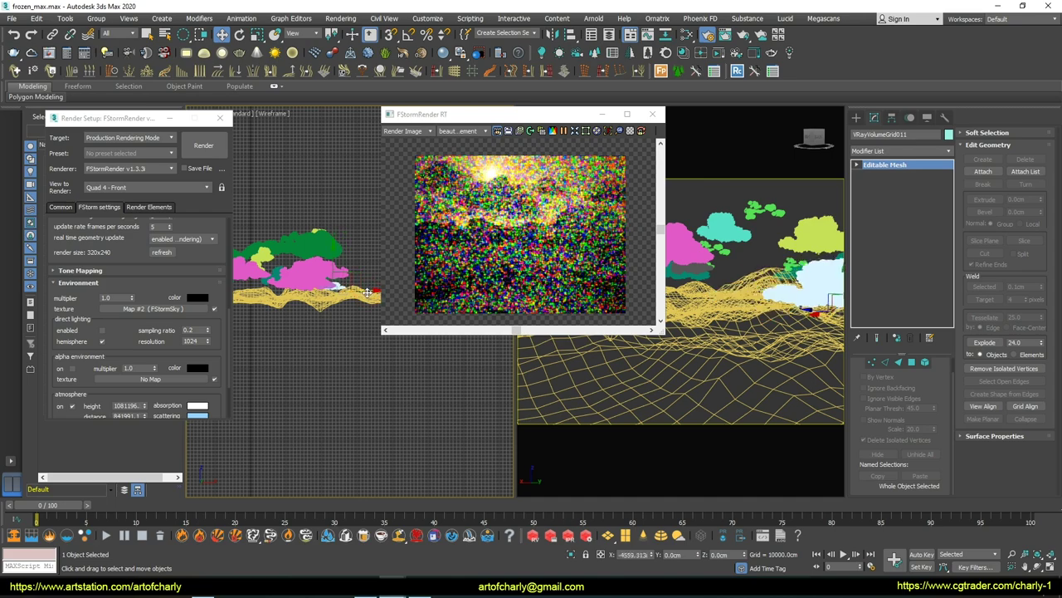
key("m")
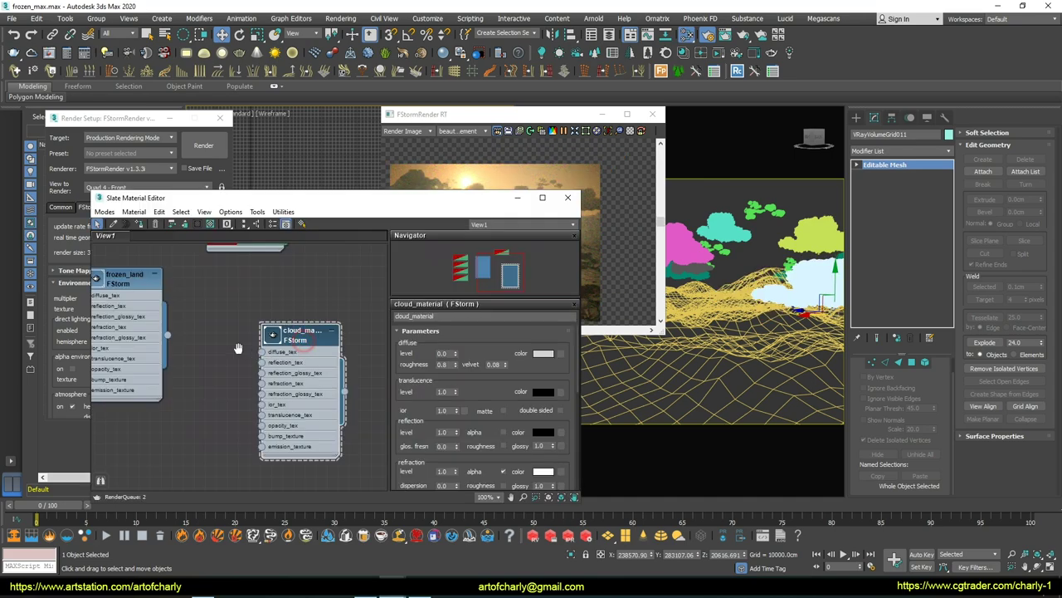
Step: Assign the FStorm fog material to the selected cloud grid
left_click(334, 297)
type("fog")
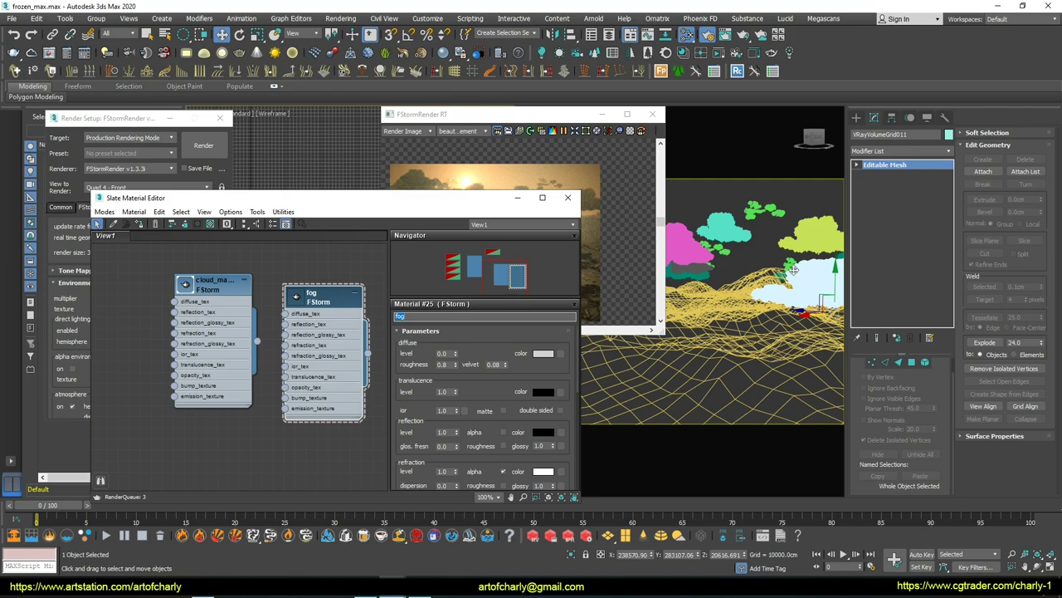
right_click(336, 302)
left_click(366, 43)
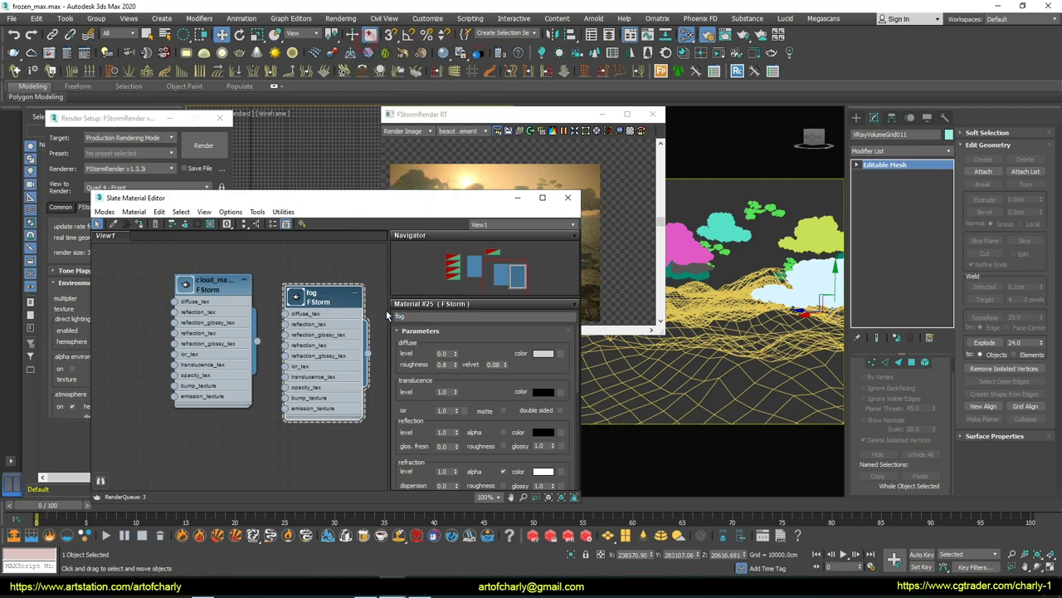
scroll(481, 390, "down", 3)
scroll(481, 390, "down", 2)
left_click_drag(440, 203, 244, 141)
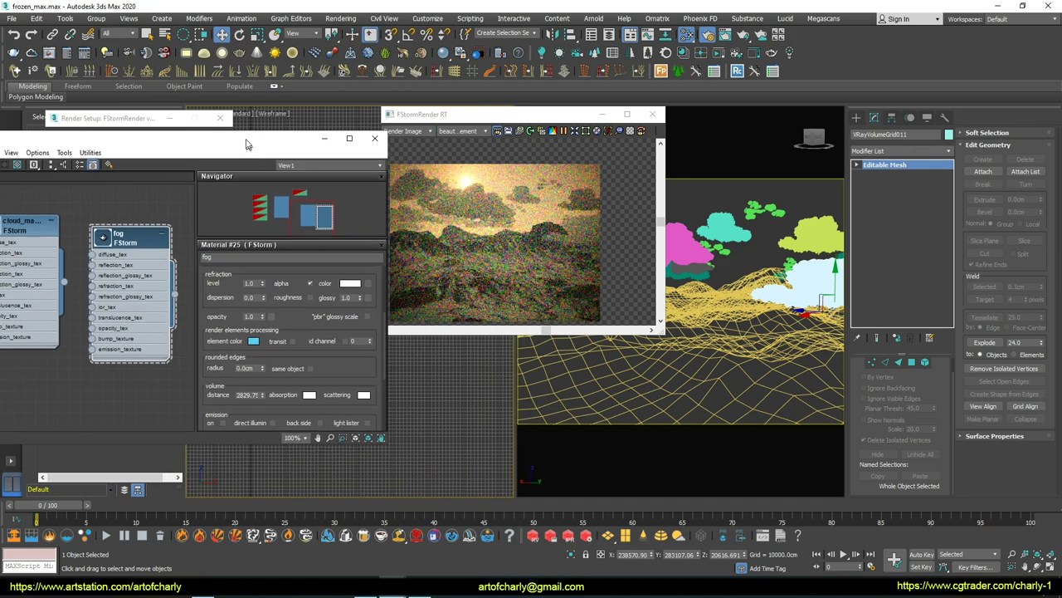
Step: Raise the fog's volume distance from 2829.7 to about 6783.6 and close the editor
scroll(317, 383, "down", 2)
scroll(316, 383, "down", 3)
scroll(291, 349, "up", 2)
scroll(291, 349, "up", 1)
scroll(454, 210, "up", 2)
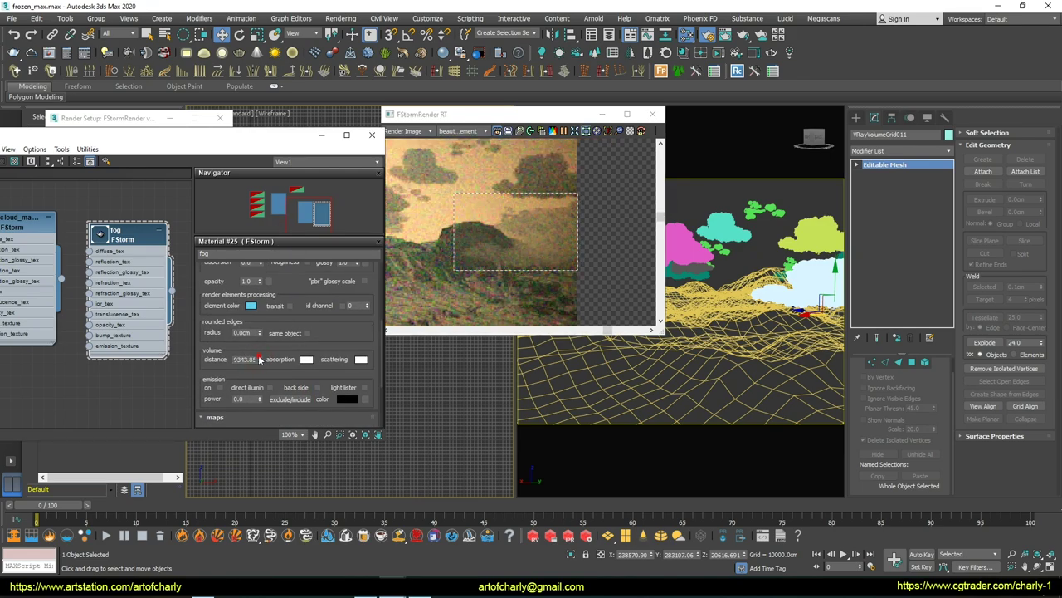
left_click_drag(259, 358, 260, 332)
scroll(513, 247, "down", 2)
left_click_drag(327, 137, 333, 137)
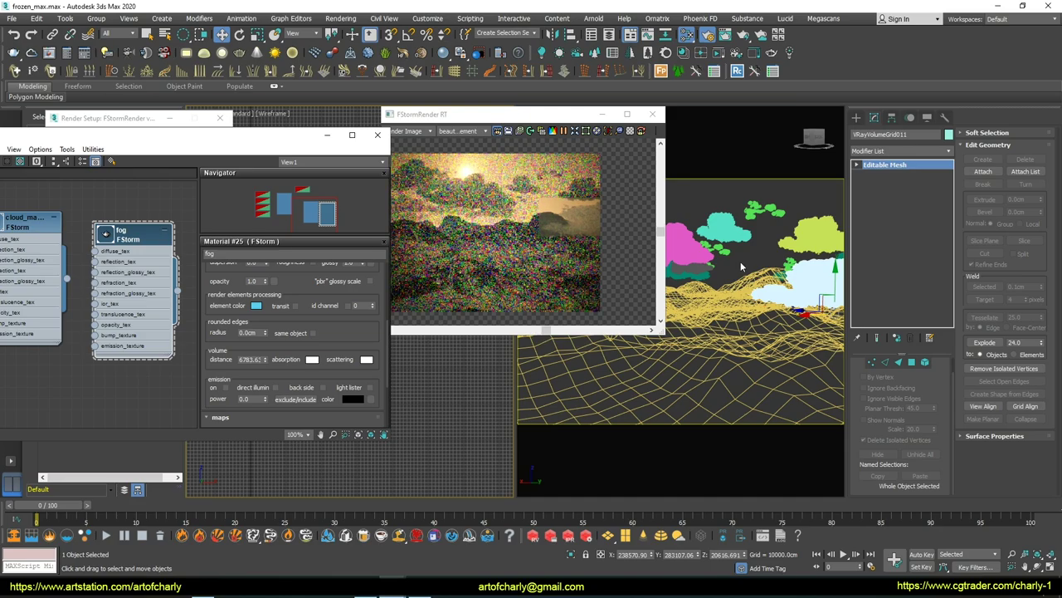
left_click(376, 137)
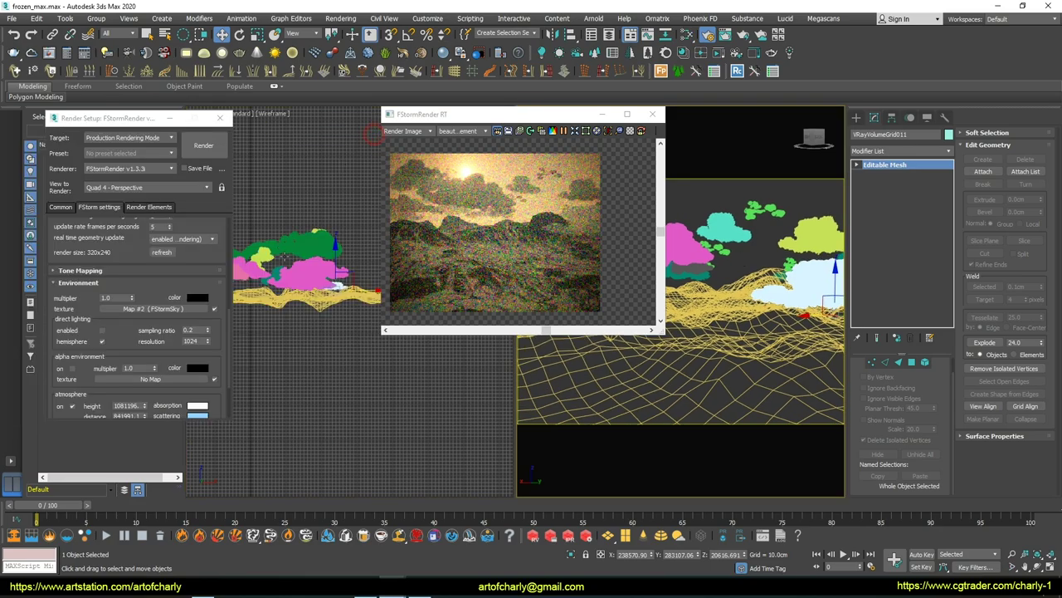
Step: Clone the white cloud to a new spot as VRayVolumeGrid029
scroll(290, 257, "down", 2)
scroll(286, 255, "down", 3)
scroll(277, 252, "down", 2)
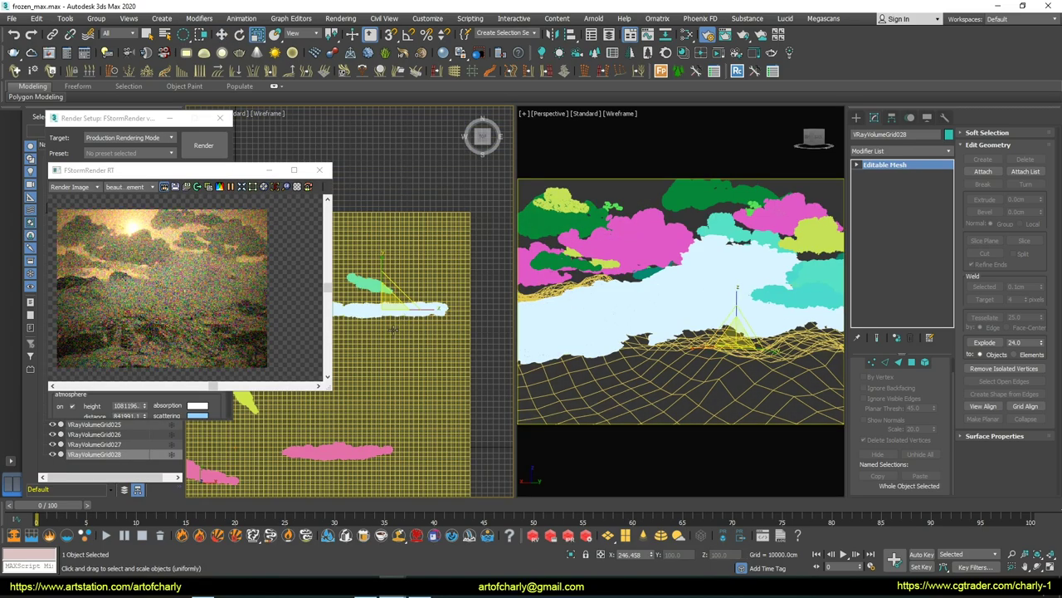
key("ctrl+z")
key("w")
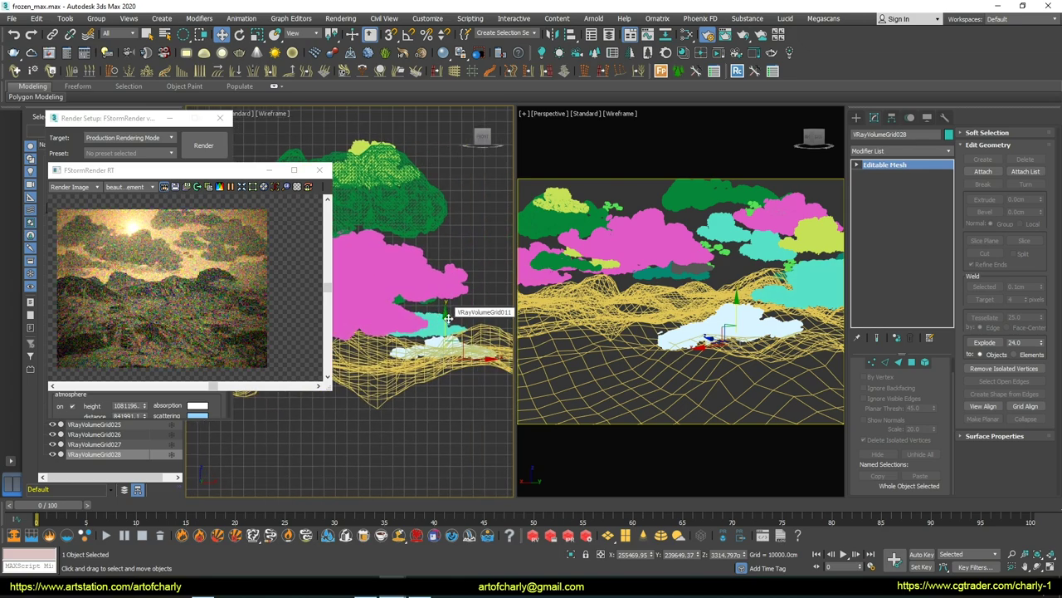
mouse_move(488, 340)
middle_mouse_down("alt")
mouse_move(379, 342)
mouse_move(383, 303)
middle_mouse_up("alt")
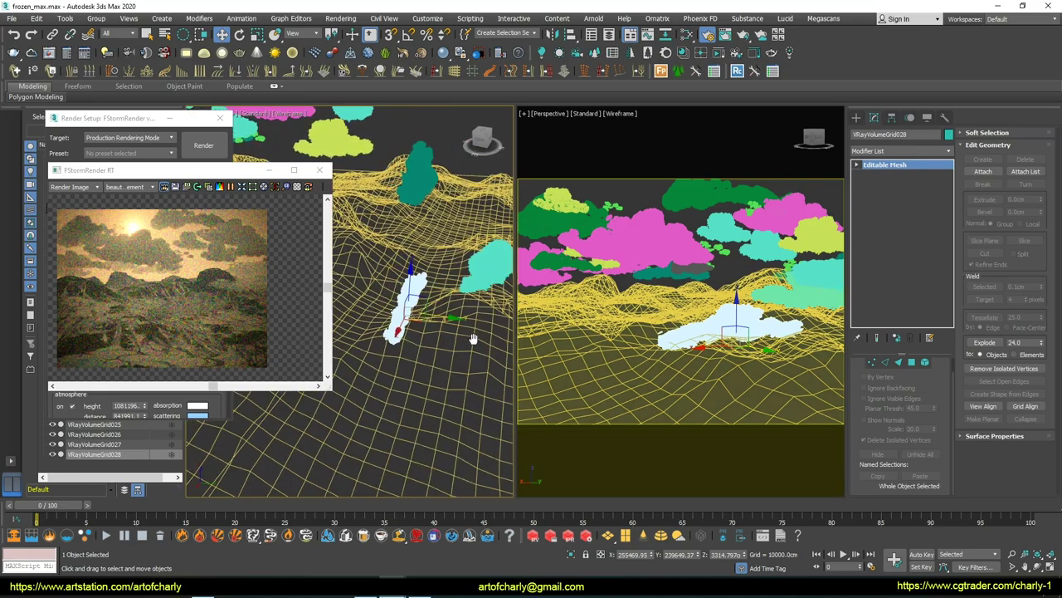
mouse_move(383, 302)
middle_mouse_down("alt")
mouse_move(523, 411)
mouse_move(457, 295)
middle_mouse_up("alt")
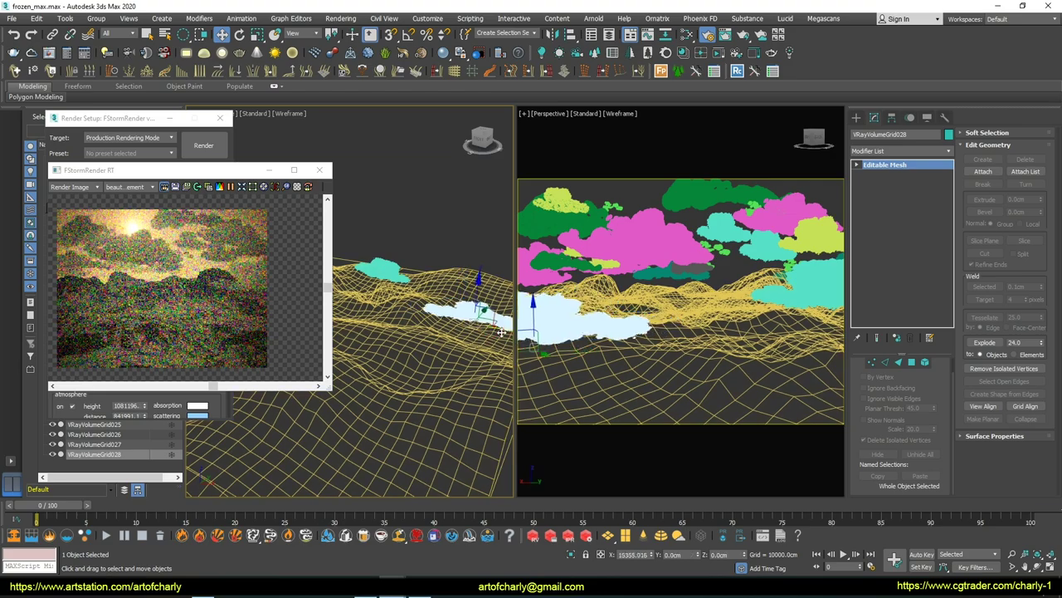
left_click_drag(458, 295, 477, 329, "shift")
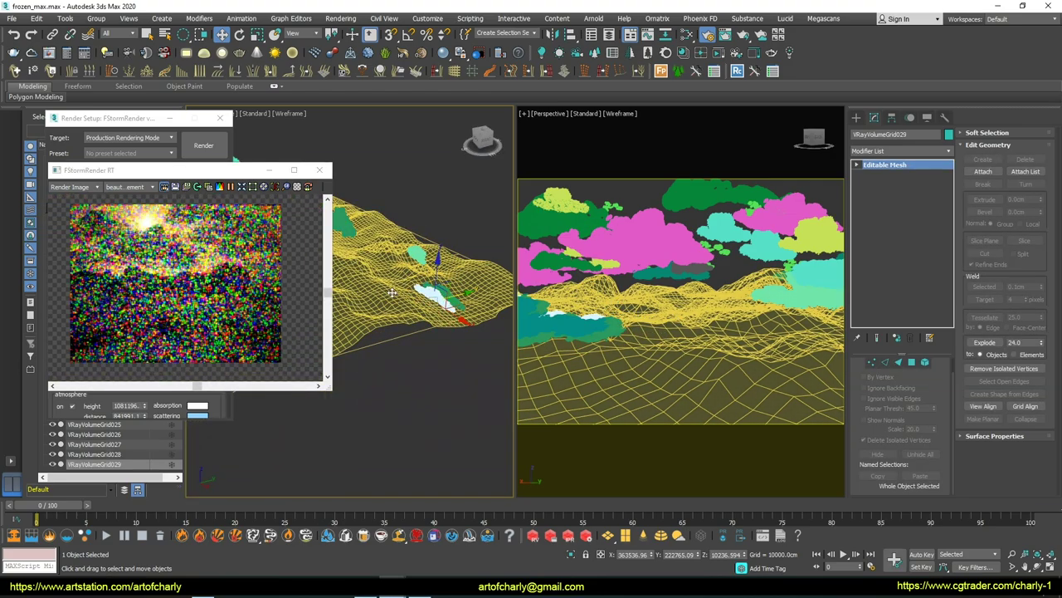
Step: Rotate the copy about 34°, add VRayVolumeGrid030 toward the scene centre, and deselect
key("e")
left_click_drag(424, 287, 466, 272)
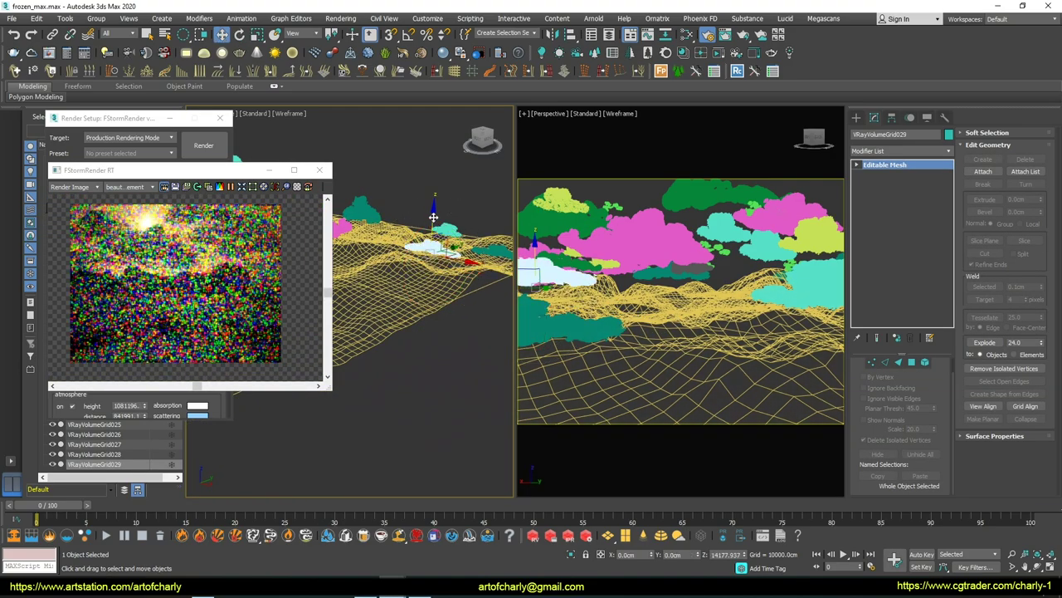
left_click_drag(433, 216, 448, 249, "shift")
mouse_move(448, 249)
middle_mouse_down("alt")
mouse_move(459, 326)
mouse_move(410, 376)
middle_mouse_up("alt")
key("q")
left_click(347, 411)
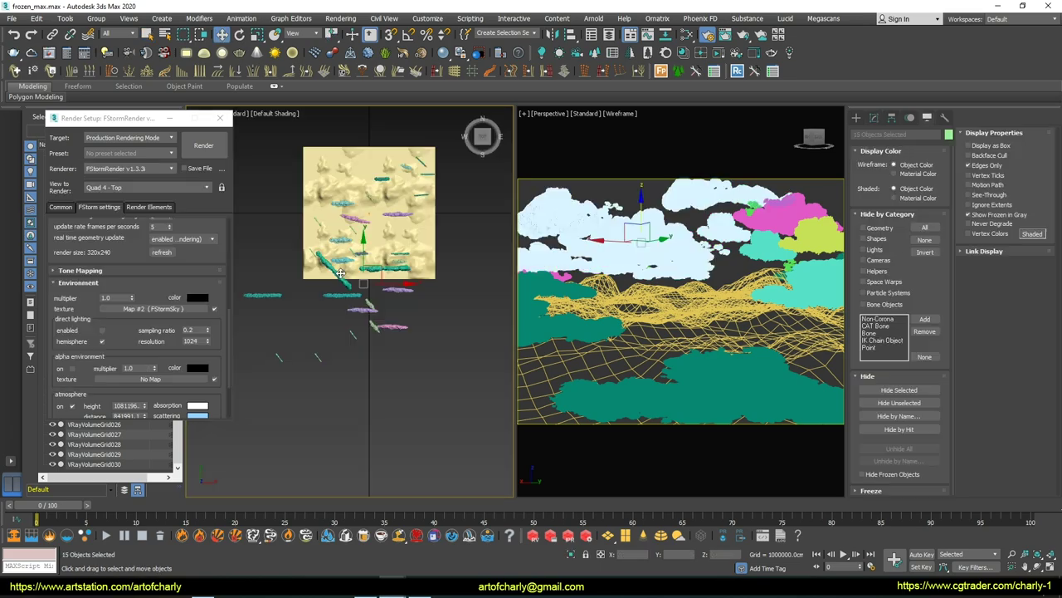
Step: Clone the cloud group three more times in Top view, checking heights from Front
left_click_drag(340, 274, 386, 320, "shift")
left_click(531, 341)
key("f")
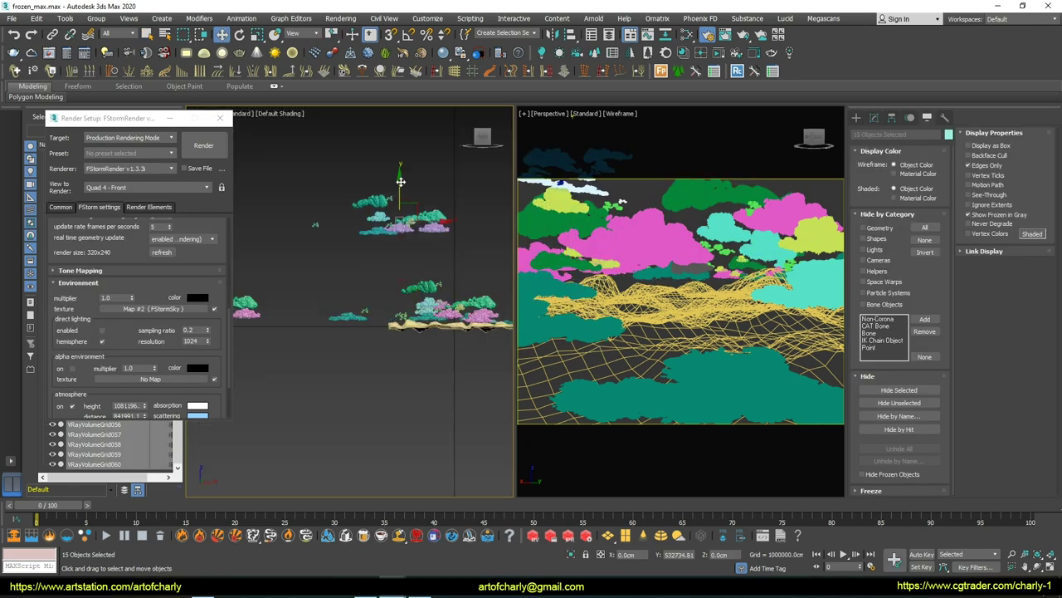
key("t")
left_click_drag(385, 269, 399, 354, "shift")
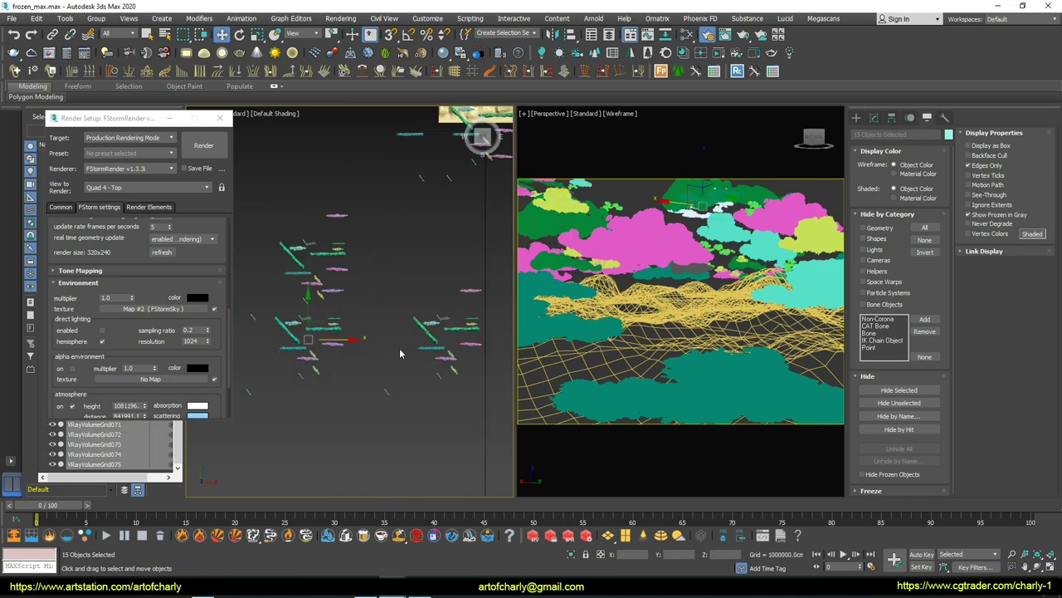
key("f")
key("t")
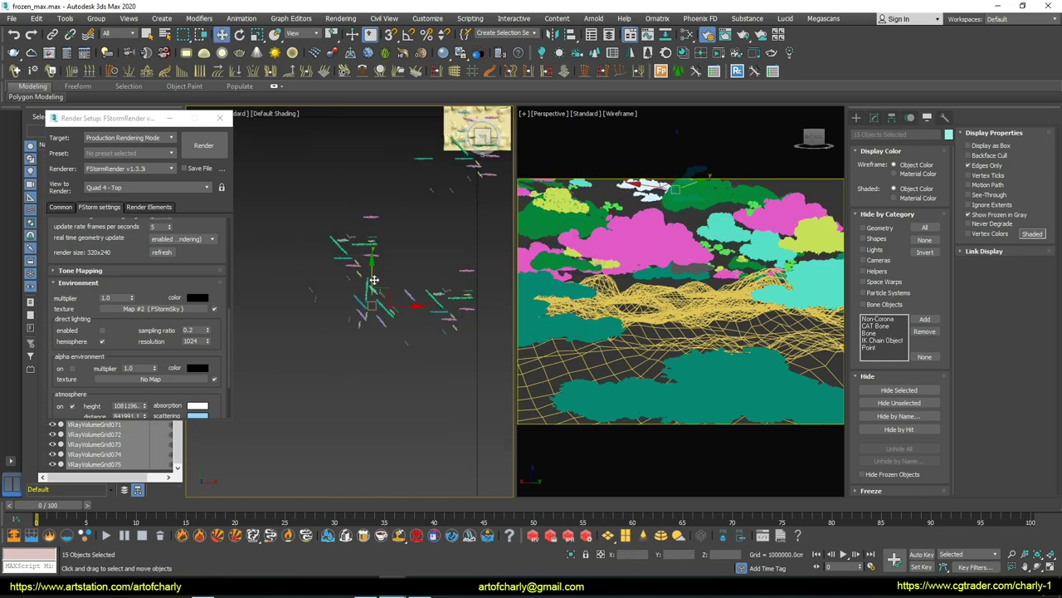
left_click_drag(357, 357, 457, 376, "shift")
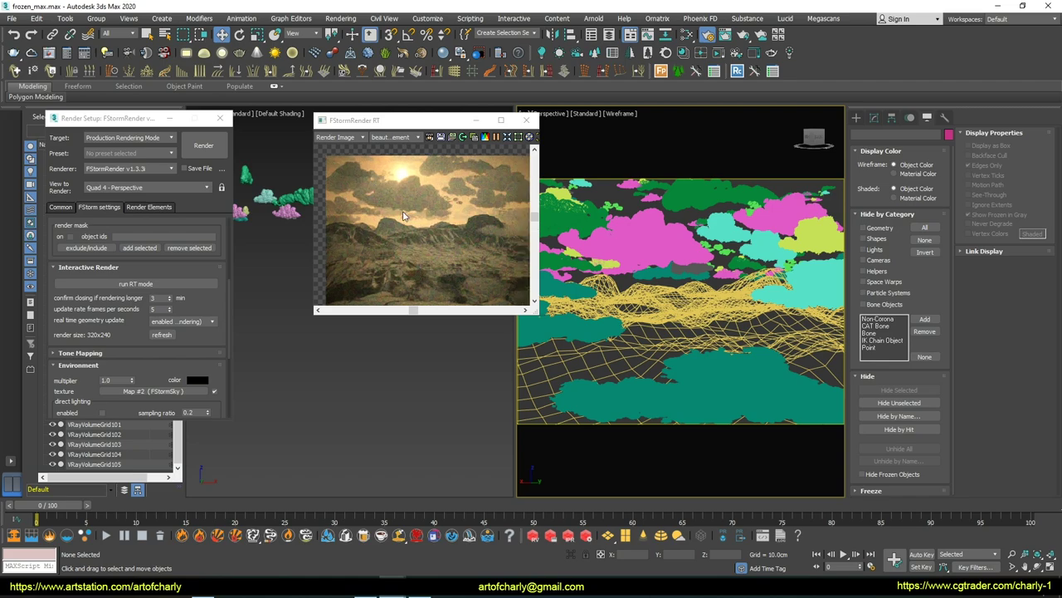
Step: Select a group of cloud volumes in the top view
left_click_drag(415, 126, 380, 117)
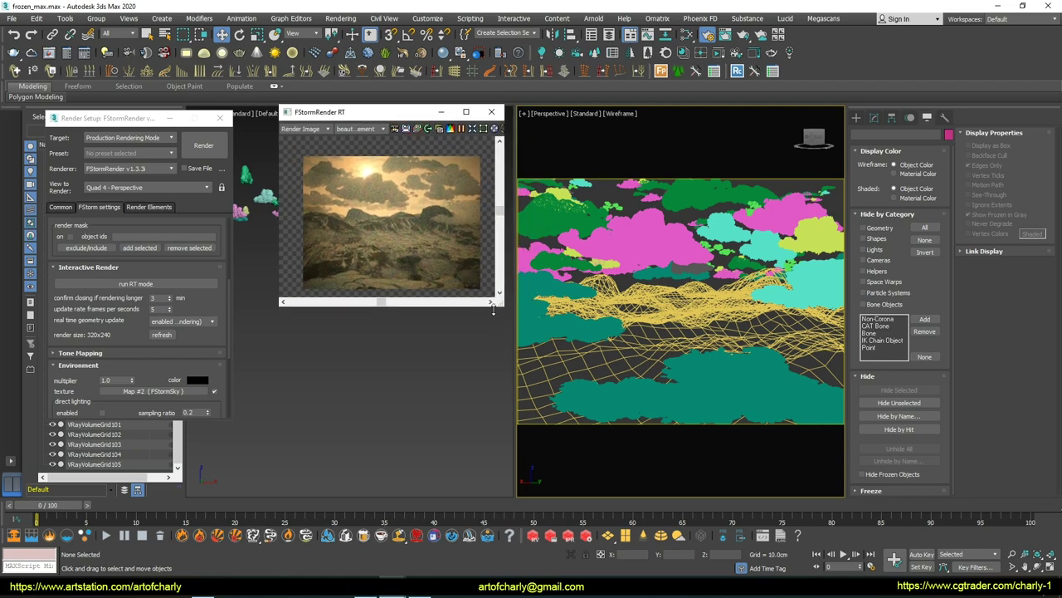
left_click(361, 332)
left_click_drag(282, 191, 361, 332)
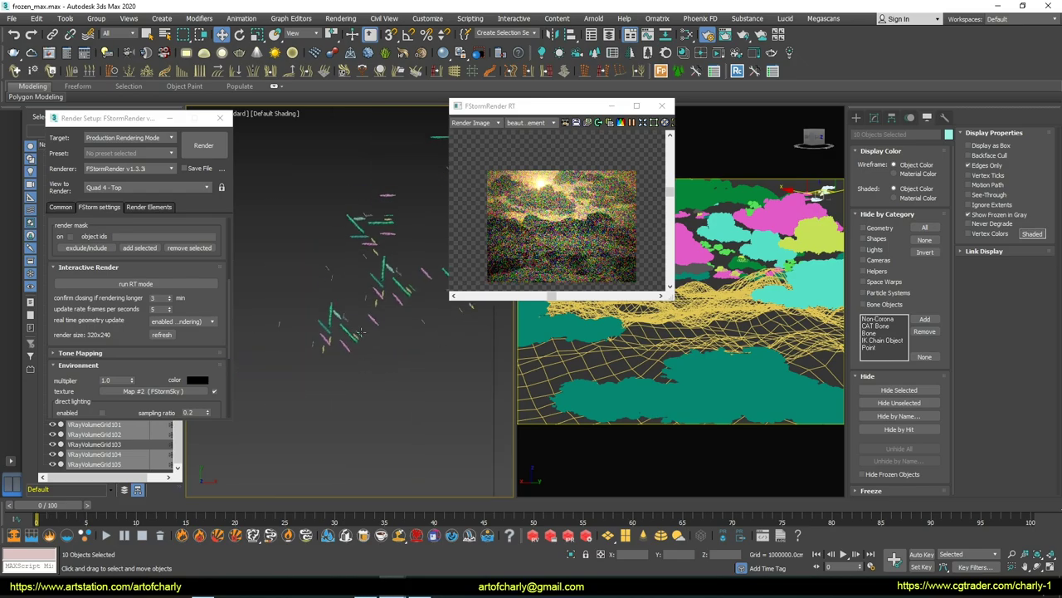
middle_click_drag(311, 371, 324, 393)
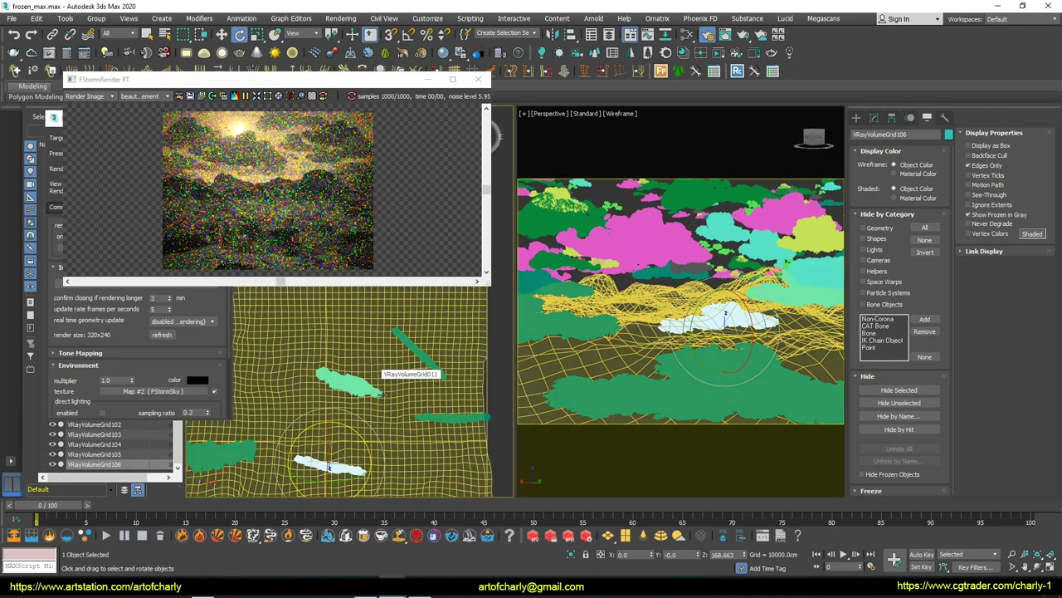
Step: Raise the selected cloud volumes above the terrain and slide them sideways
middle_click_drag(383, 395, 380, 384, "alt")
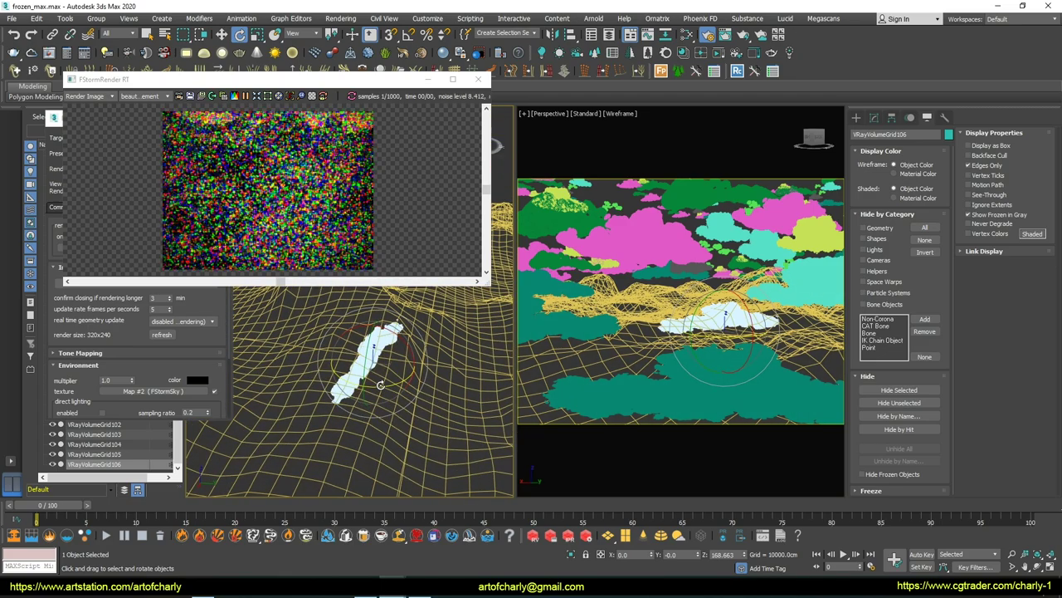
key("F3")
middle_click_drag(380, 384, 374, 379, "alt")
key("w")
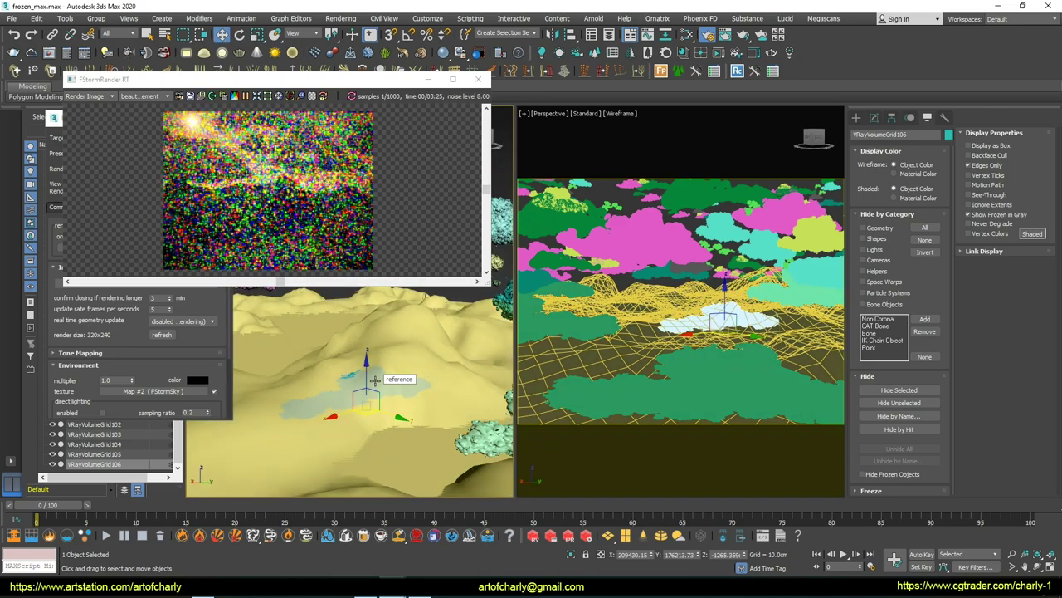
left_click_drag(374, 379, 455, 367)
middle_click_drag(374, 355, 369, 359, "alt")
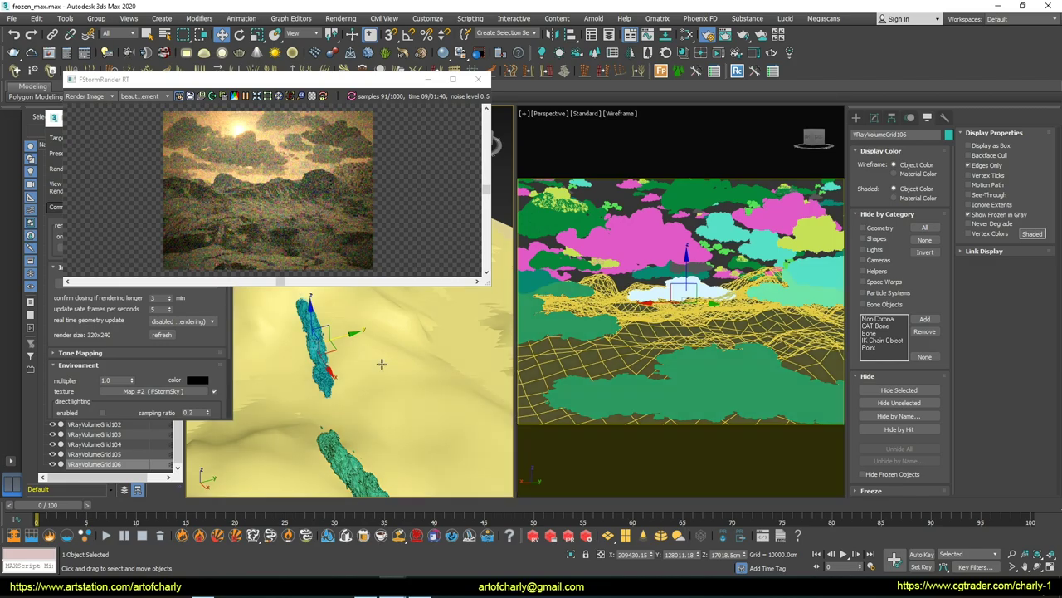
middle_click_drag(369, 359, 390, 340, "alt")
left_click_drag(390, 340, 332, 303)
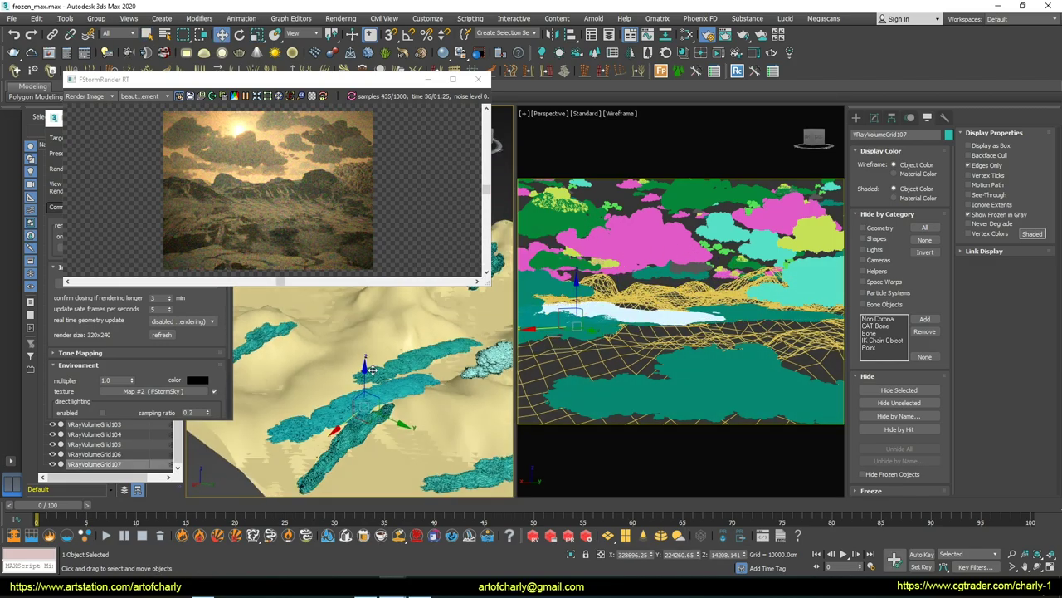
left_click(61, 207)
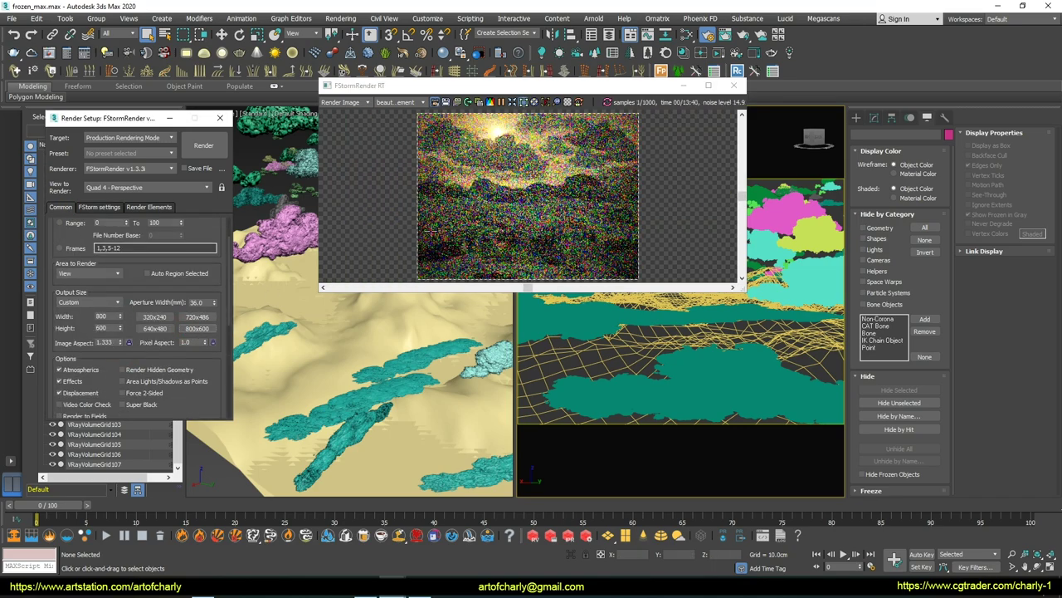
Step: Set the FStorm kernel's render samples to 10000 and adjust the ray threshold
left_click(556, 102)
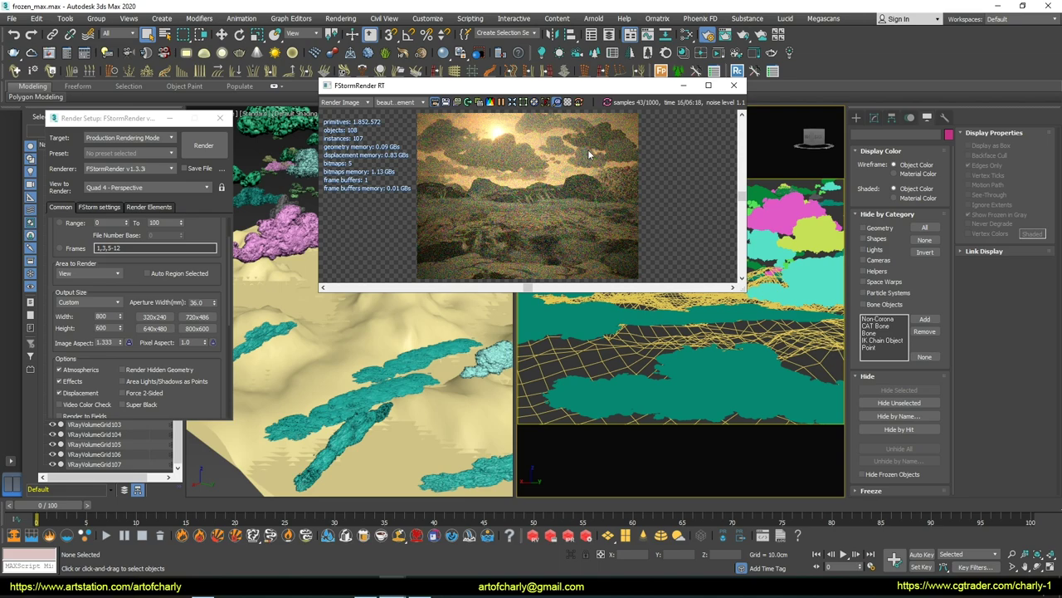
left_click(431, 316)
left_click_drag(498, 85, 462, 94)
left_click(99, 207)
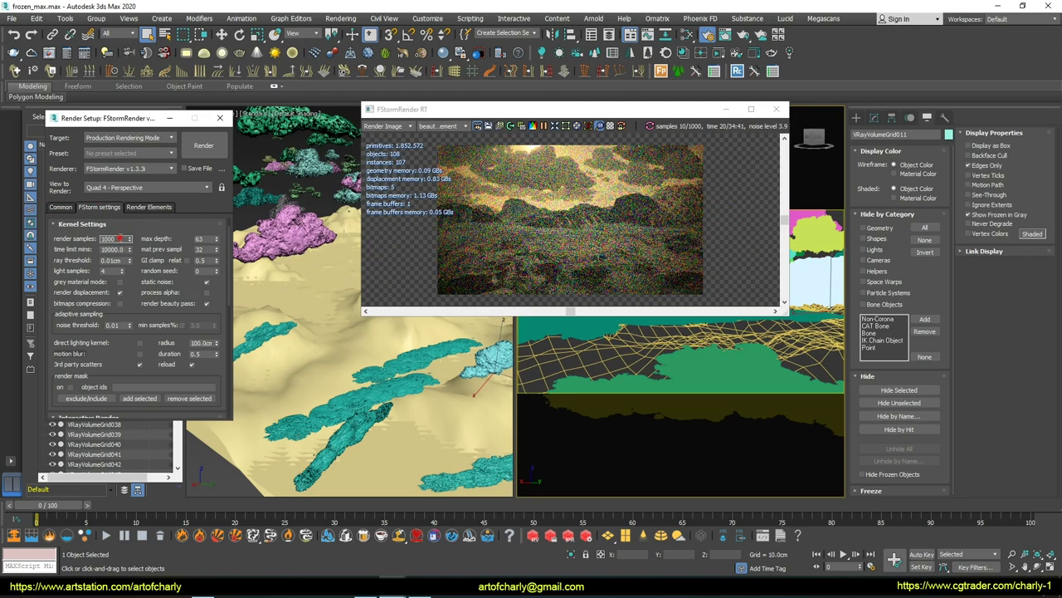
type("10000")
key("Return")
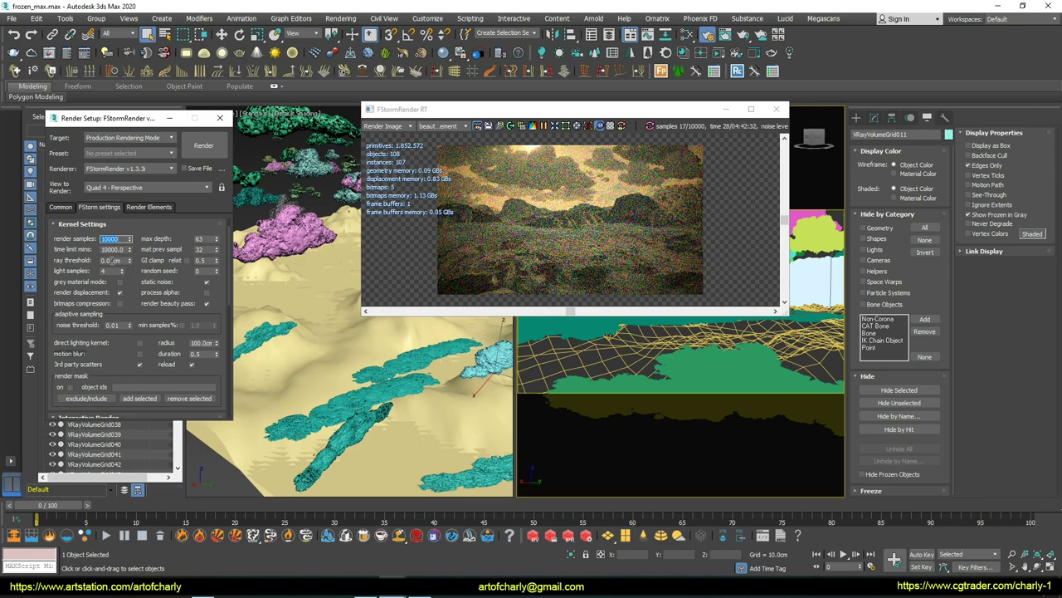
left_click(110, 260)
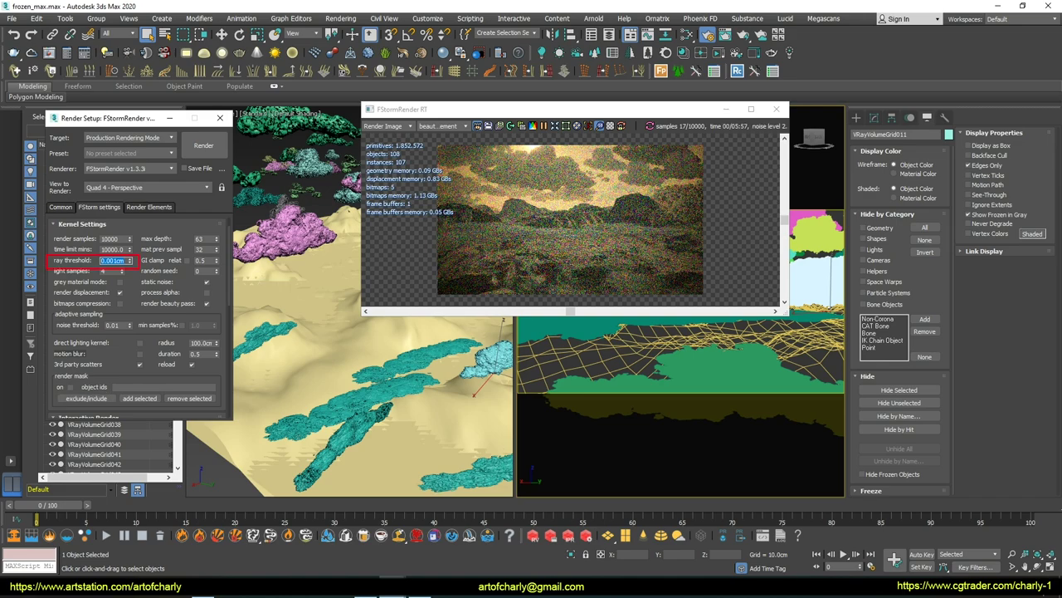
key("Return")
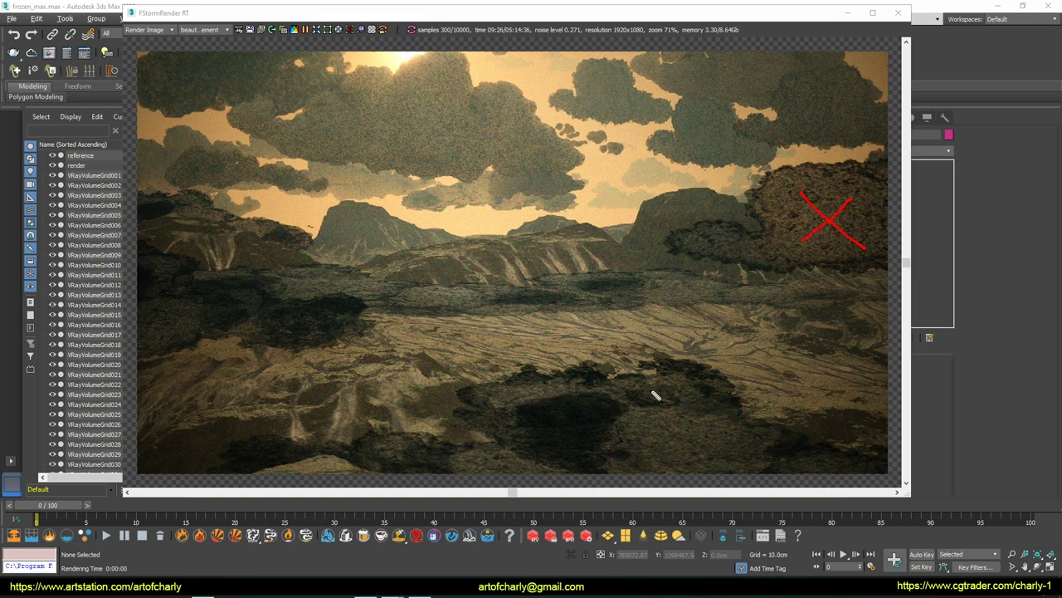
Step: Mark the three unwanted dark patches on the render, then clear the marks
left_click_drag(652, 391, 690, 430)
left_click_drag(689, 399, 585, 465)
left_click_drag(219, 317, 267, 344)
left_click_drag(267, 319, 230, 347)
mouse_move(446, 290)
left_mouse_down()
mouse_move(469, 306)
mouse_move(446, 306)
left_mouse_up()
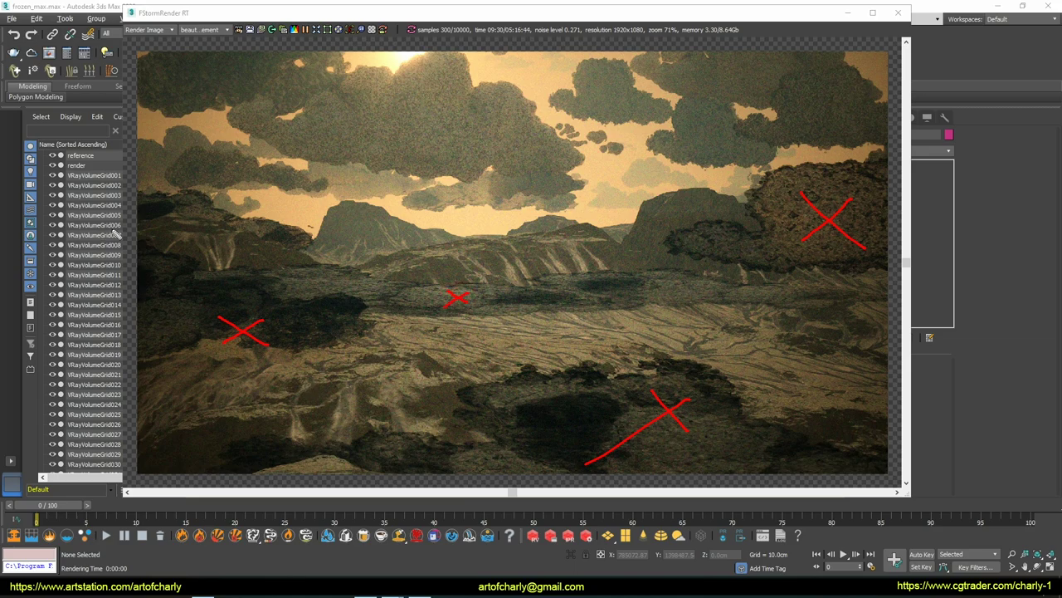
key("Escape")
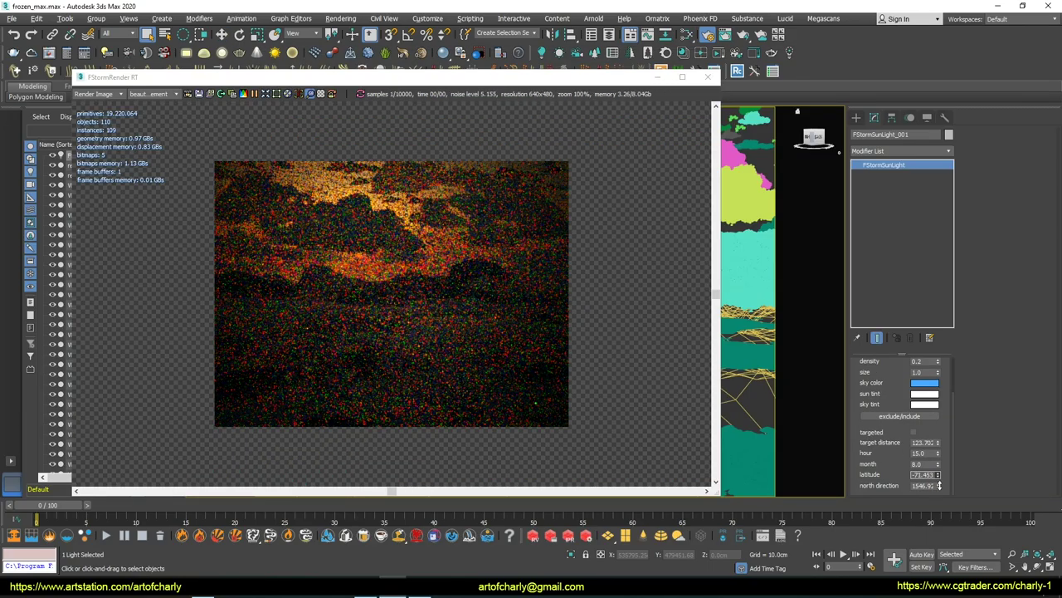
Step: Lower the sun by setting its latitude to -70.013 after nudging north direction
left_click_drag(939, 486, 940, 484)
double_click(920, 474)
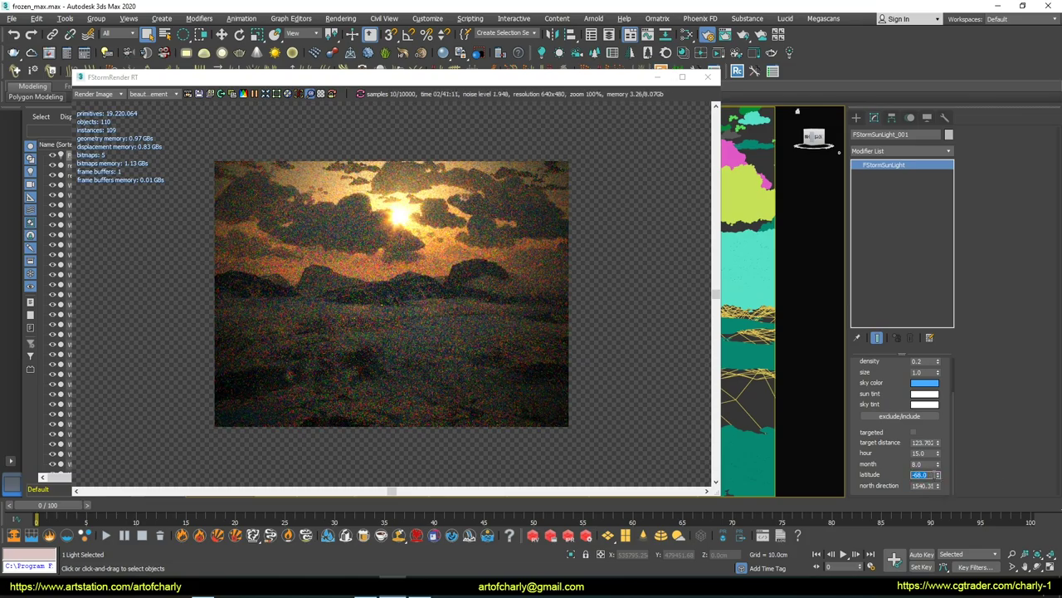
type("-70.013")
key("Tab")
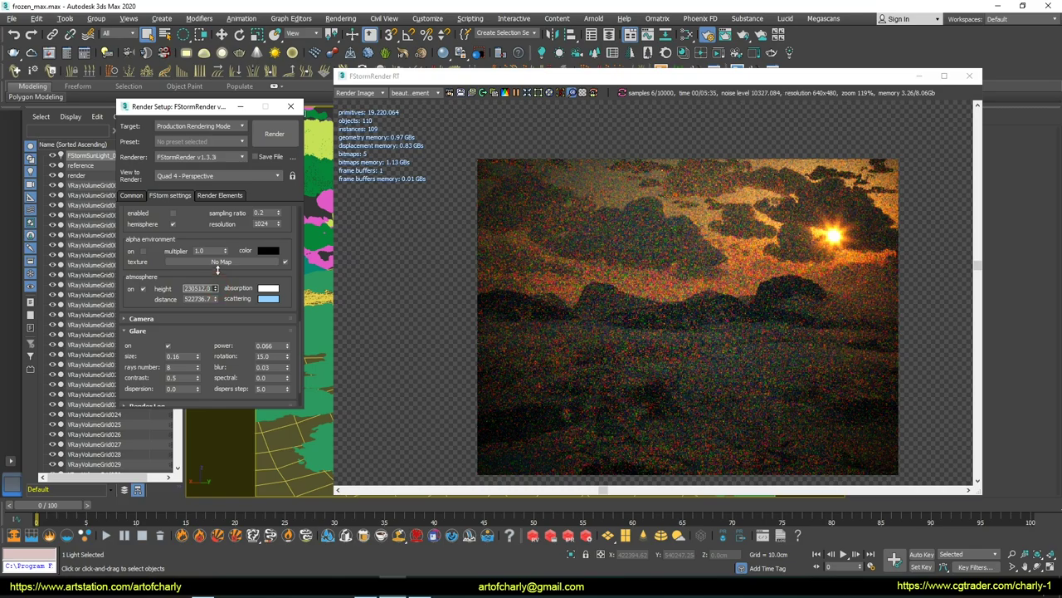
Step: Set atmosphere height to 278919.6 and distance to 458419.2, then close Render Setup
left_click_drag(218, 270, 214, 273)
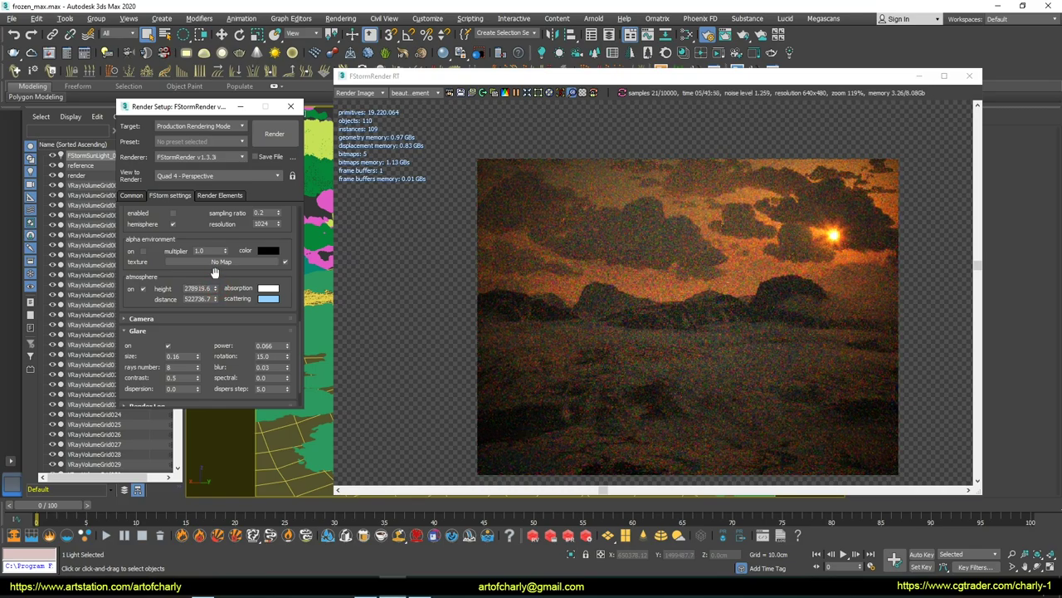
mouse_move(214, 298)
left_mouse_down()
mouse_move(214, 321)
mouse_move(214, 273)
left_mouse_up()
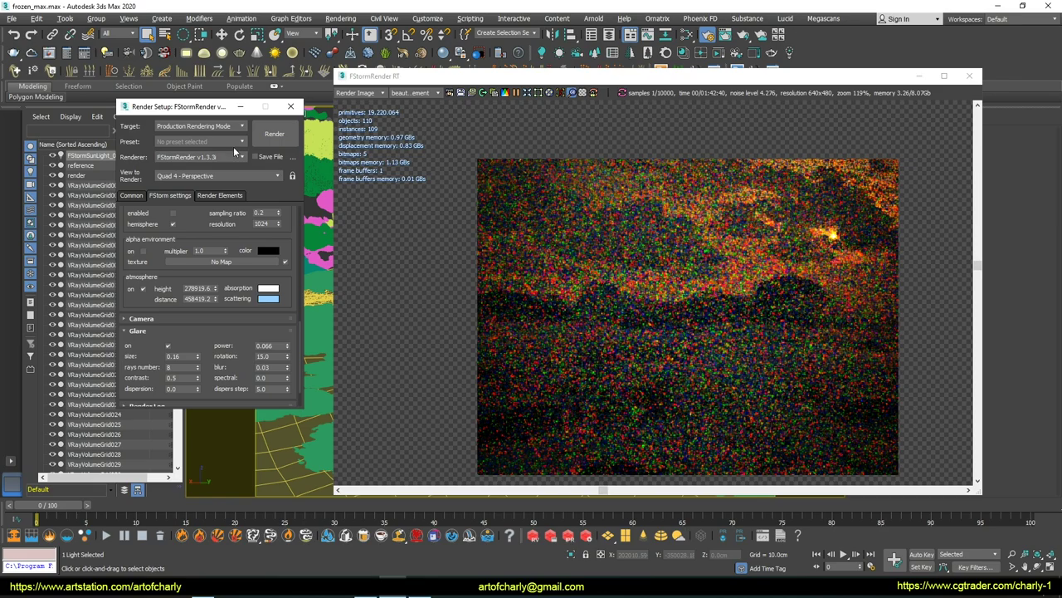
left_click_drag(206, 107, 251, 107)
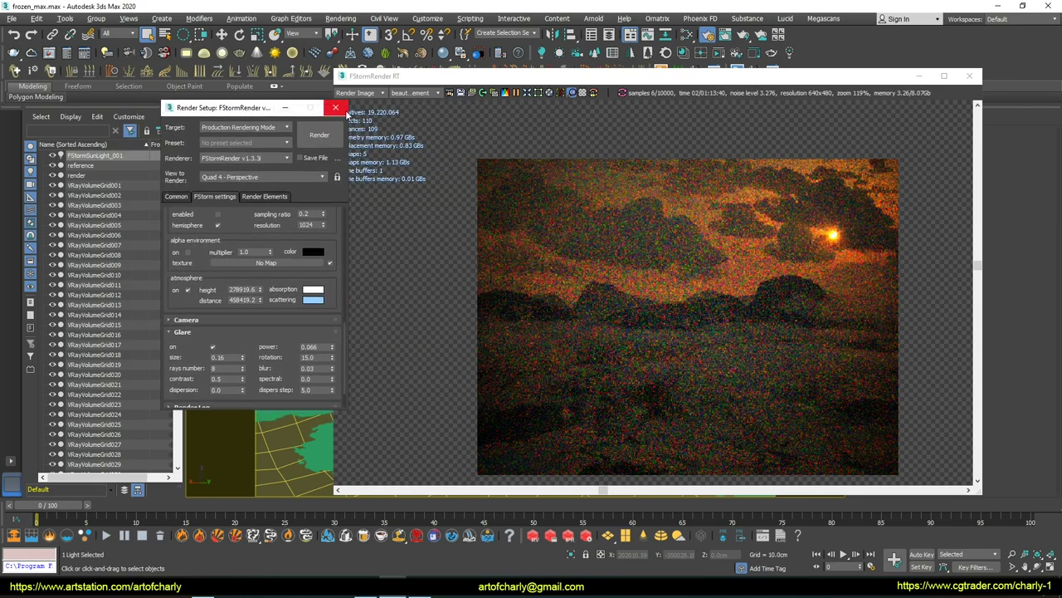
left_click(335, 108)
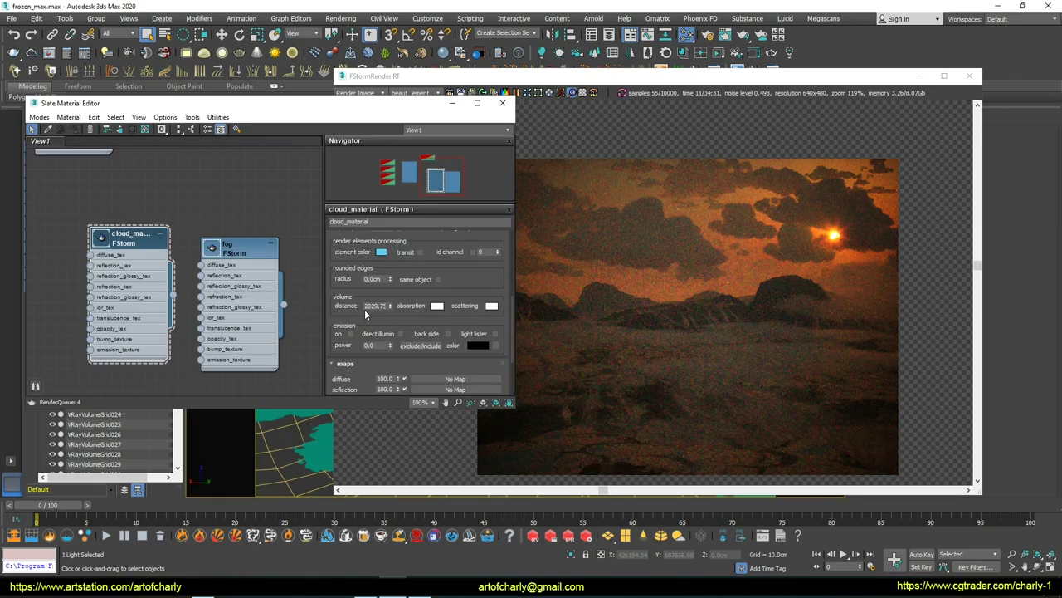
Step: Set cloud_material's volume distance to 3000, close the material editor, and reopen Render Setup
double_click(370, 307)
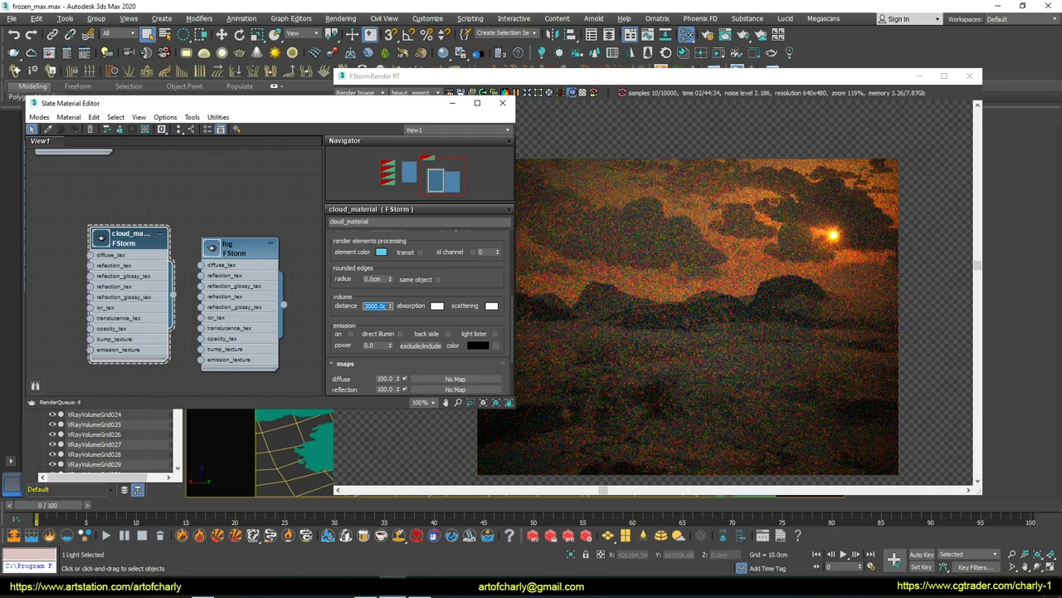
left_click(502, 103)
left_click_drag(408, 76, 401, 82)
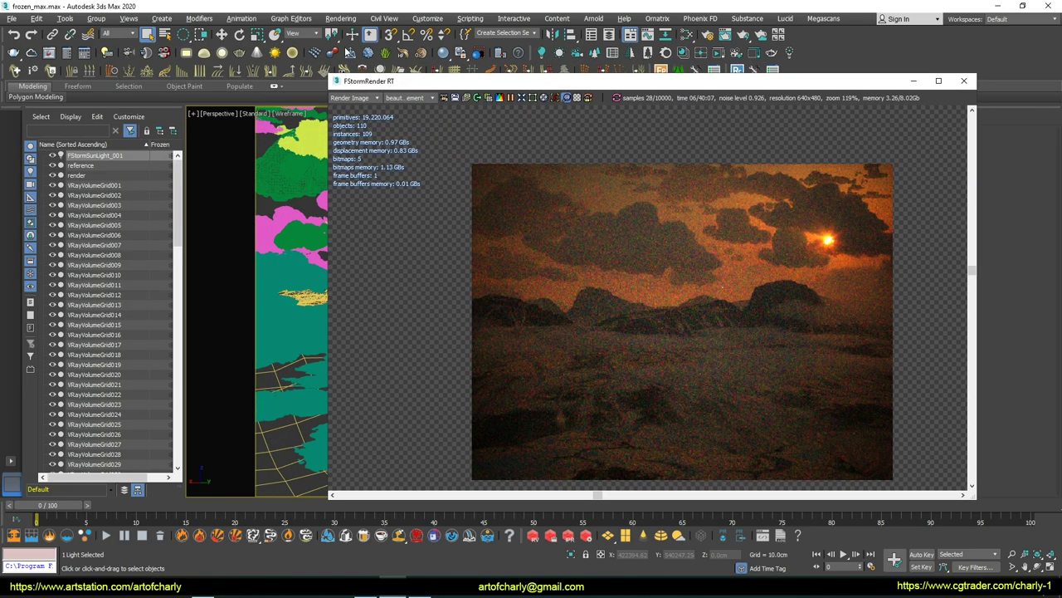
left_click(340, 18)
left_click(365, 77)
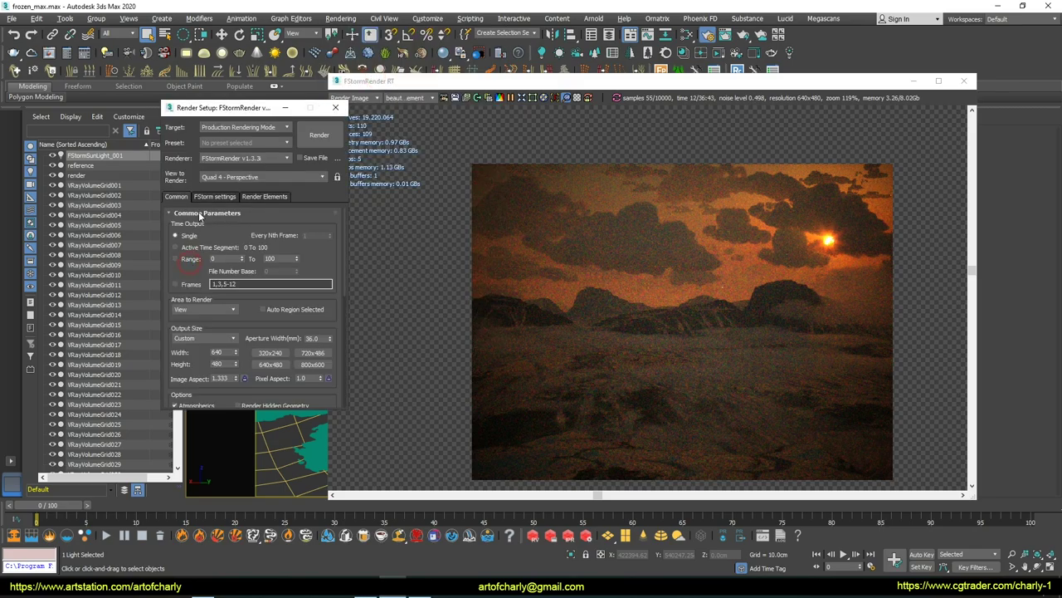
Step: Set the render output size to 1920 × 1080
double_click(223, 352)
type("920")
key("Tab")
type("1080")
key("Return")
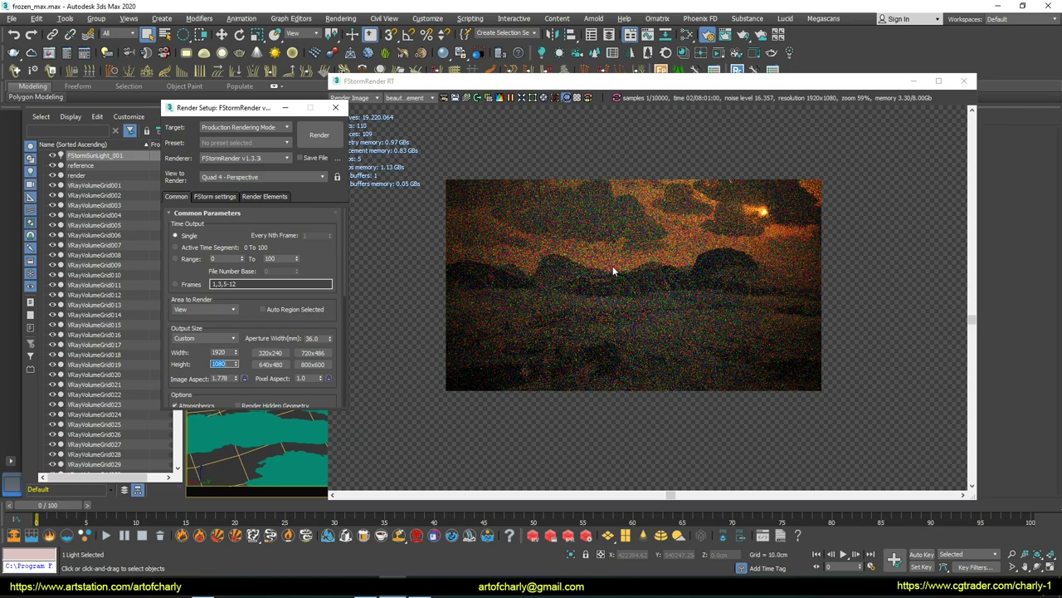
Step: Bring the render preview forward and nudge the sun's month value
scroll(613, 265, "up", 2)
left_click(598, 252)
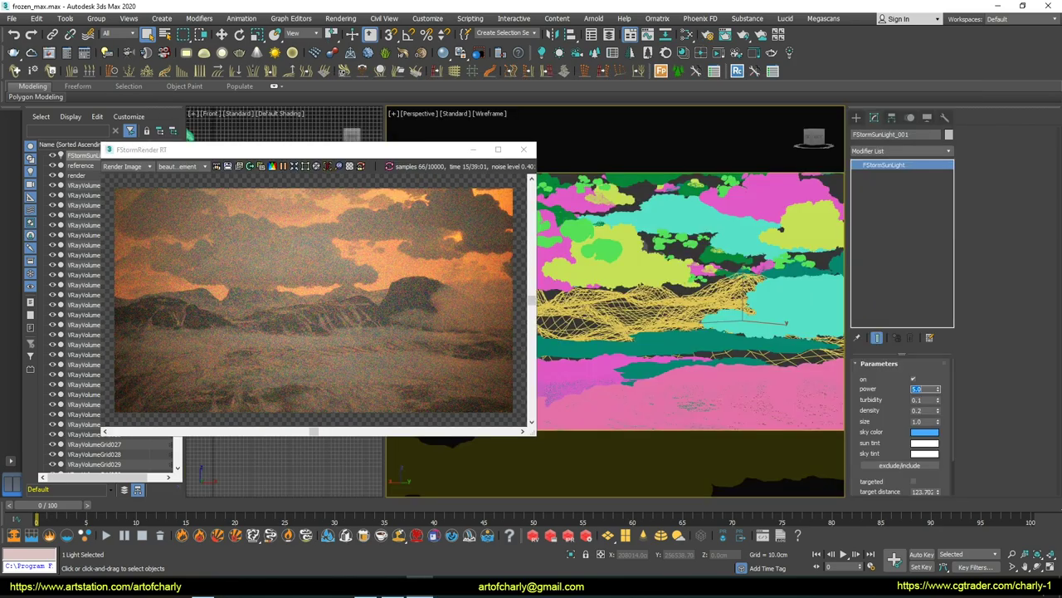
scroll(935, 432, "down", 2)
left_click(935, 465)
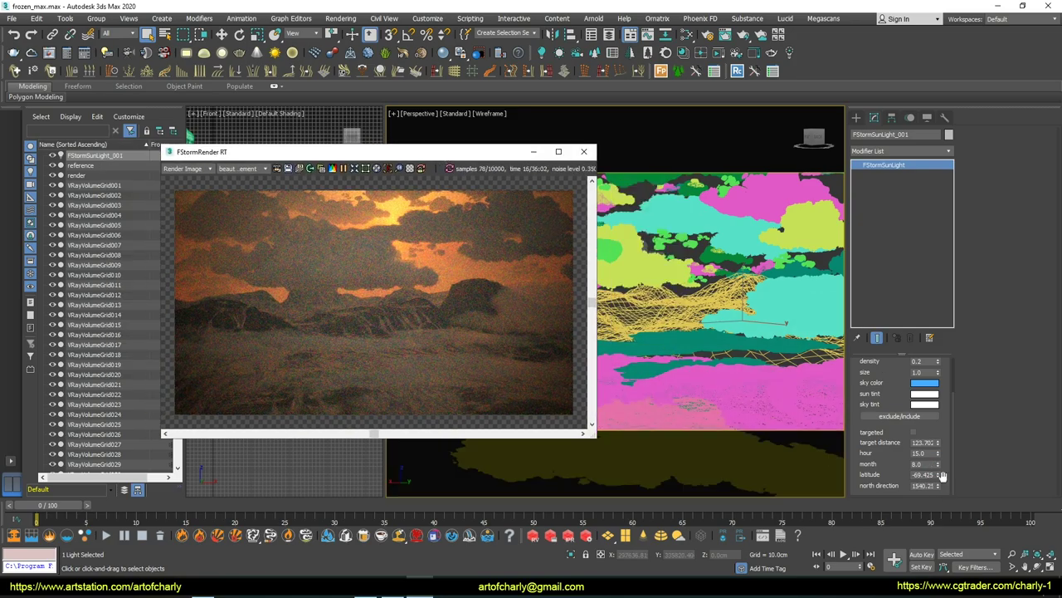
Step: Try sun latitudes -78 and -72, then move the render preview aside to watch the sunset
left_click(926, 474)
type("-74")
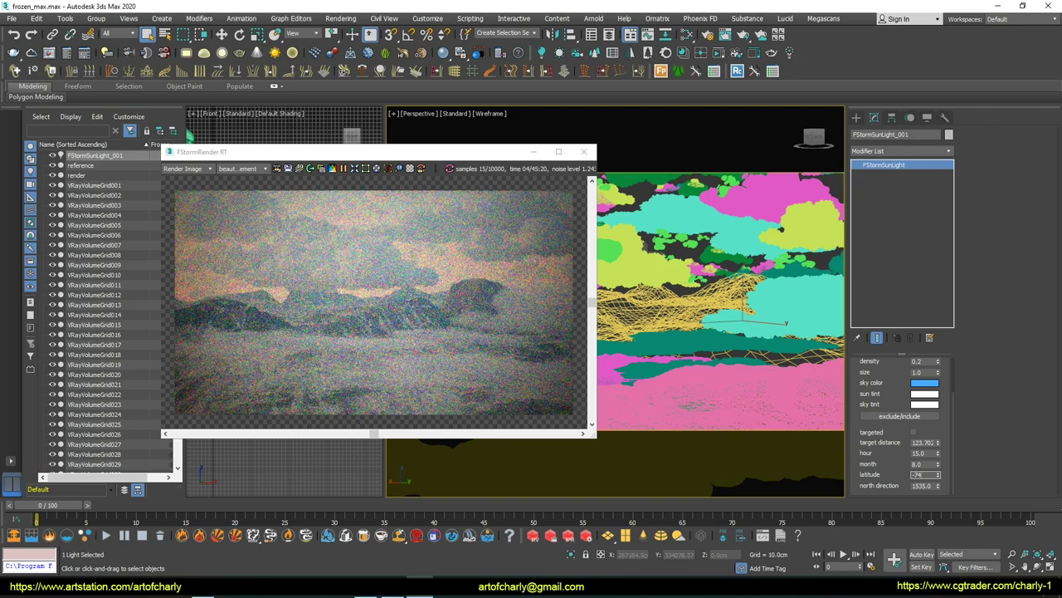
type("8")
key("Return")
type("-72")
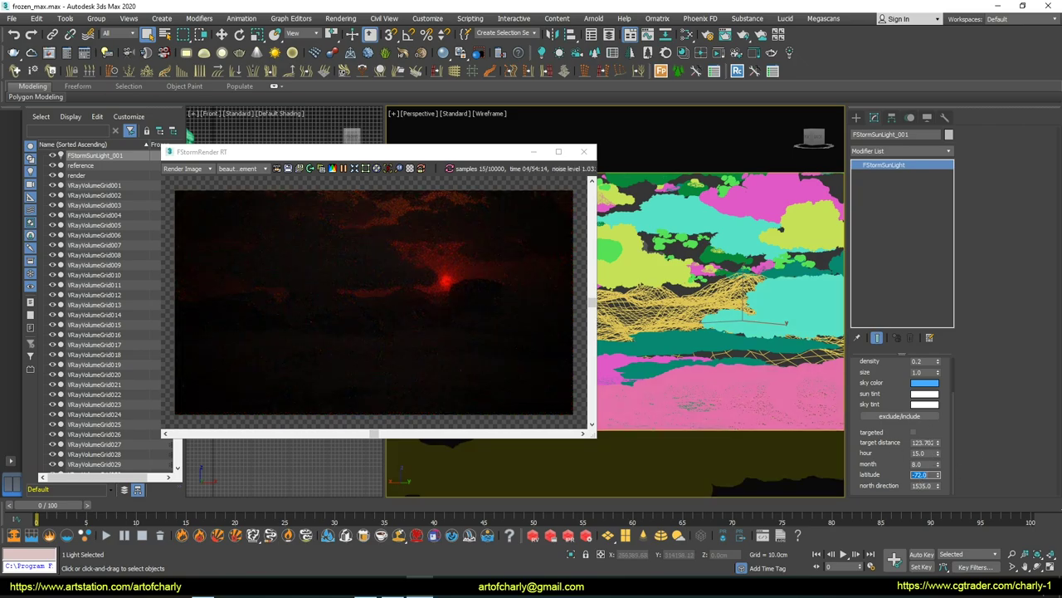
key("Tab")
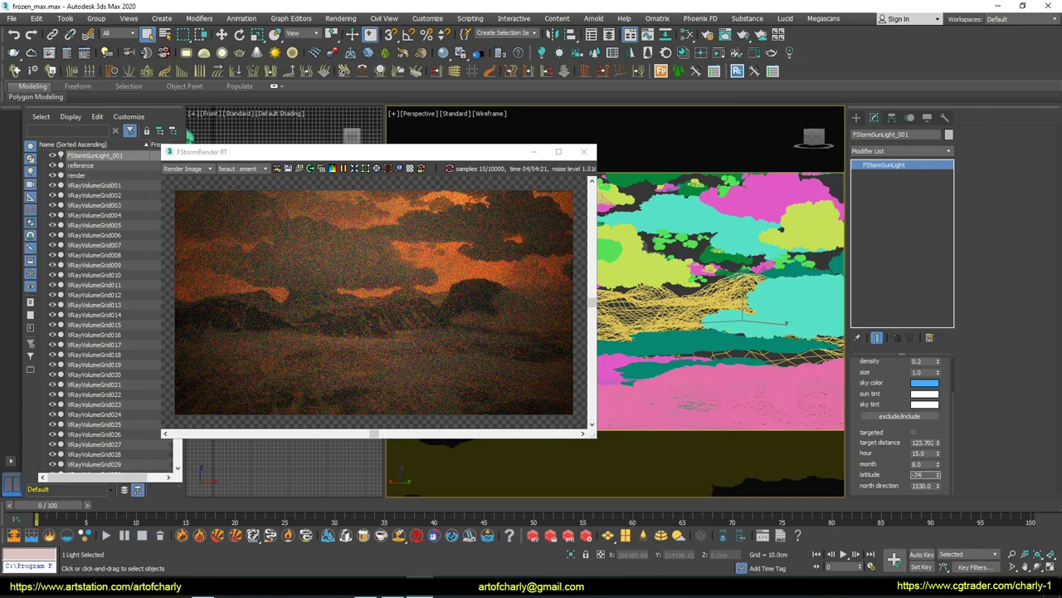
scroll(913, 377, "up", 2)
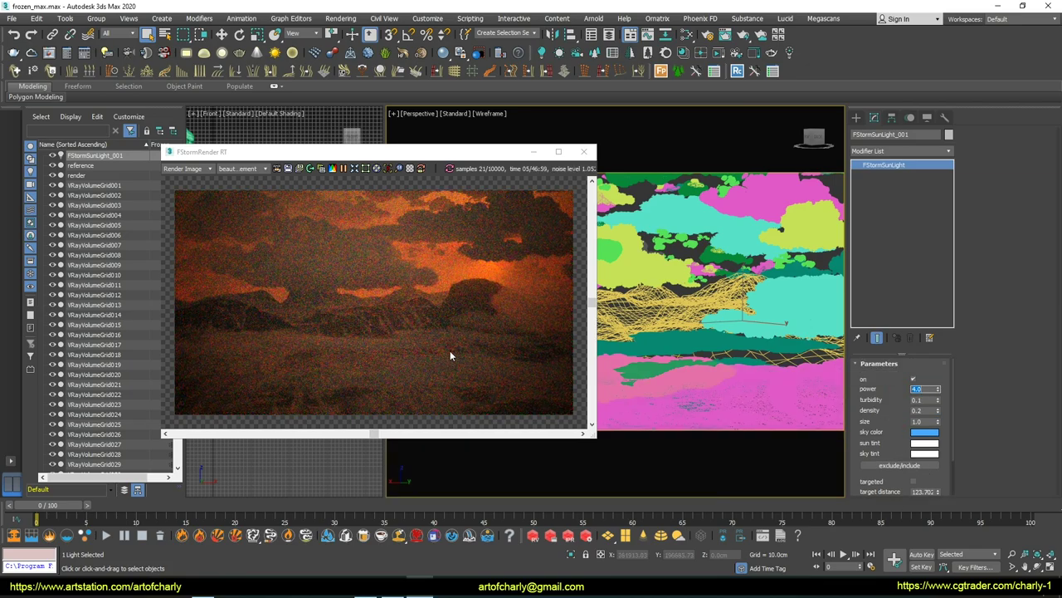
left_click_drag(450, 158, 708, 152)
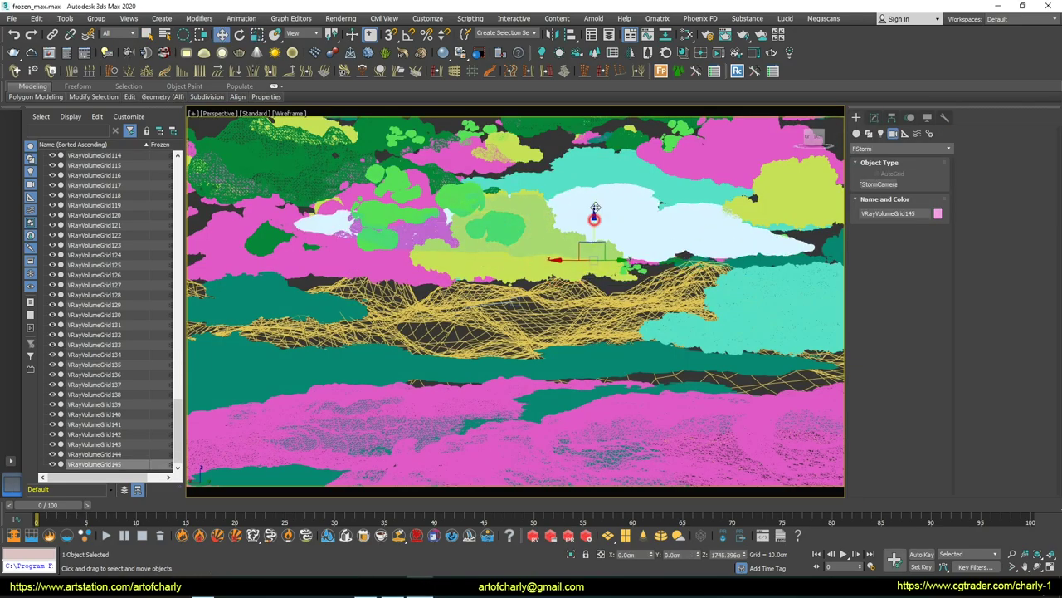
Step: Restore the two-view layout with a Front view and confirm another cloned cloud grid
key("alt+w")
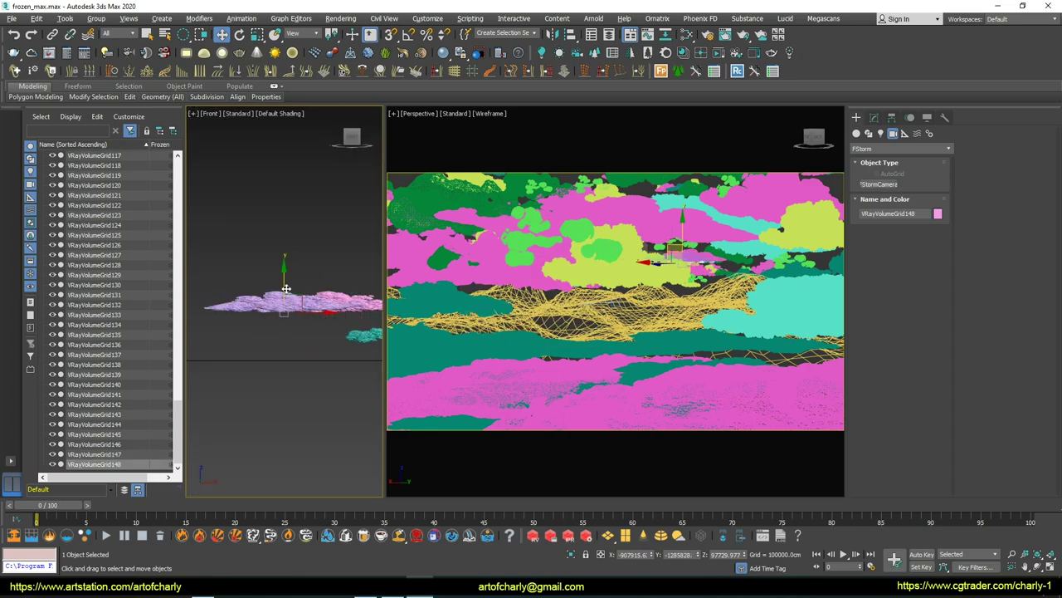
key("f")
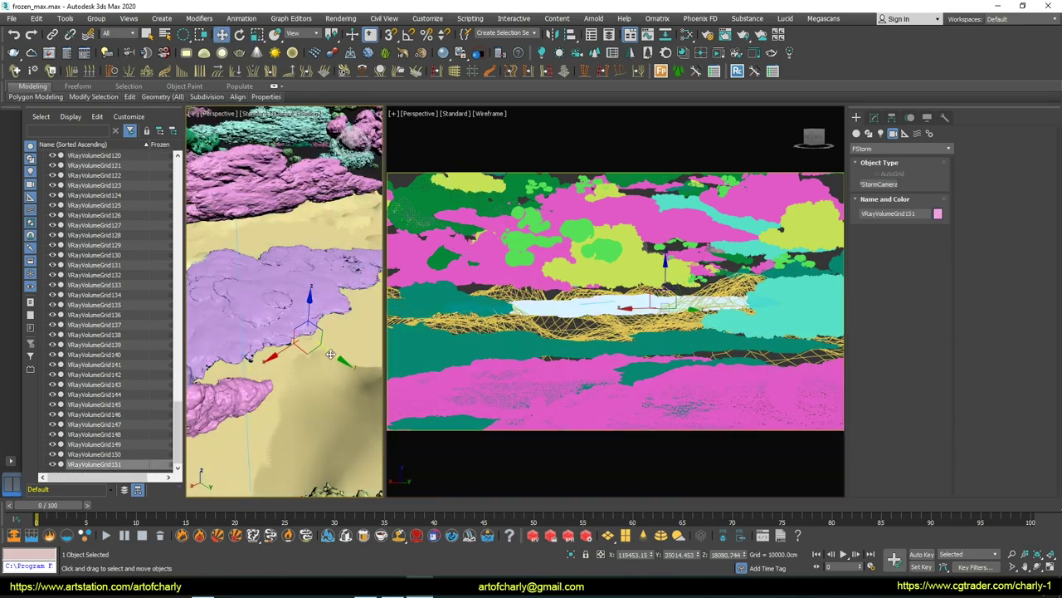
left_click(528, 340)
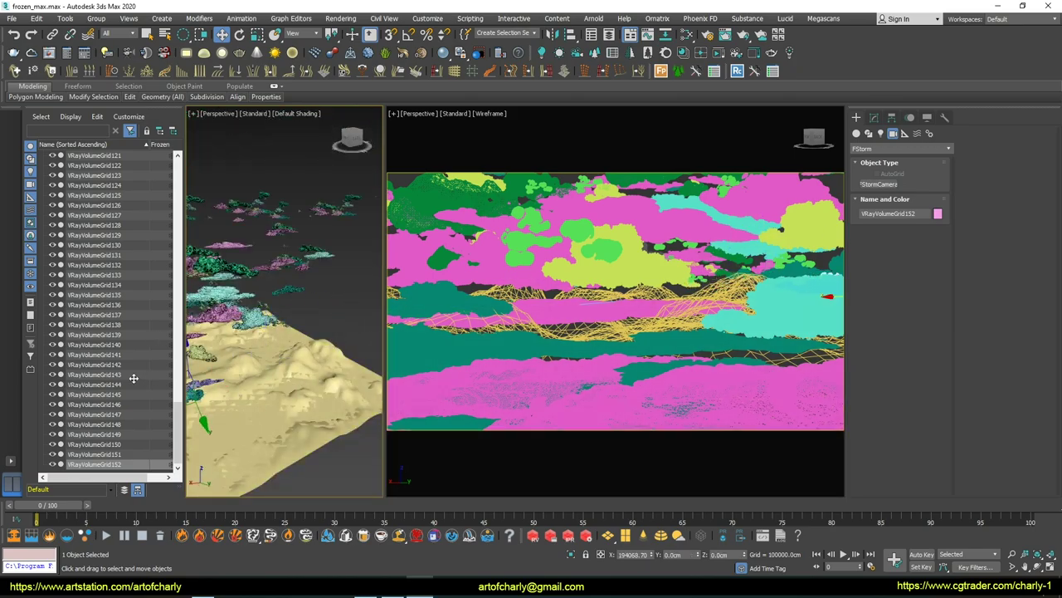
left_click_drag(728, 248, 788, 253)
key("q")
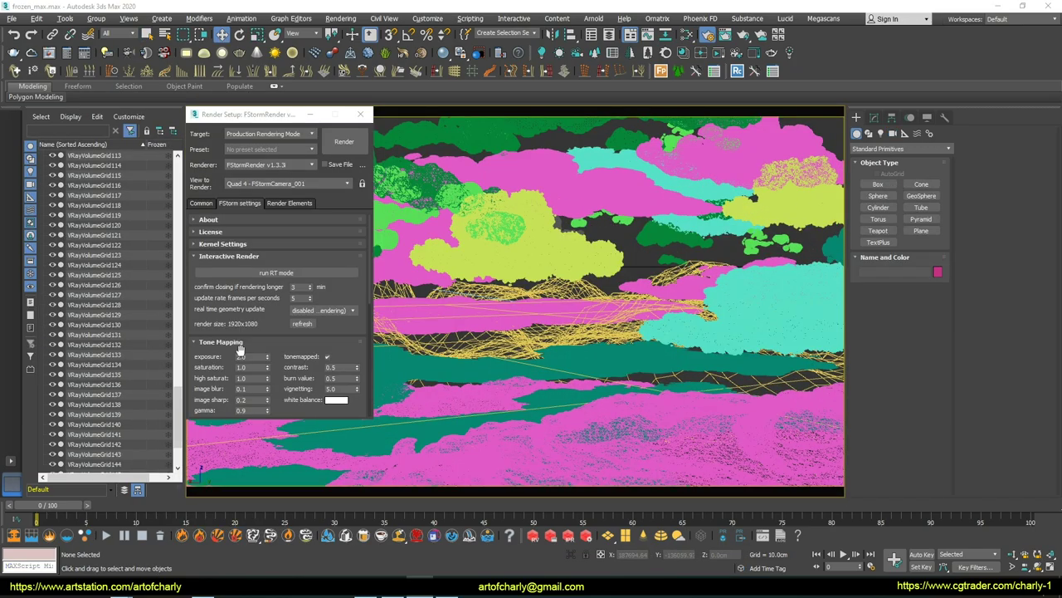
Step: Start the FStorm RT preview, select the sun, and set turbidity 0.031 and density 0.3
left_click(293, 273)
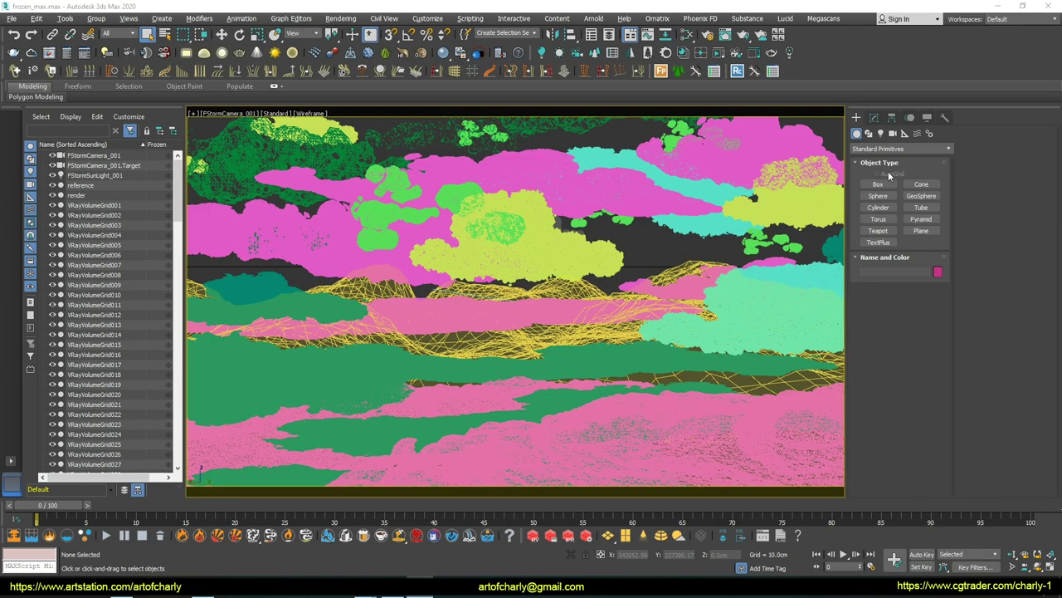
left_click(116, 175)
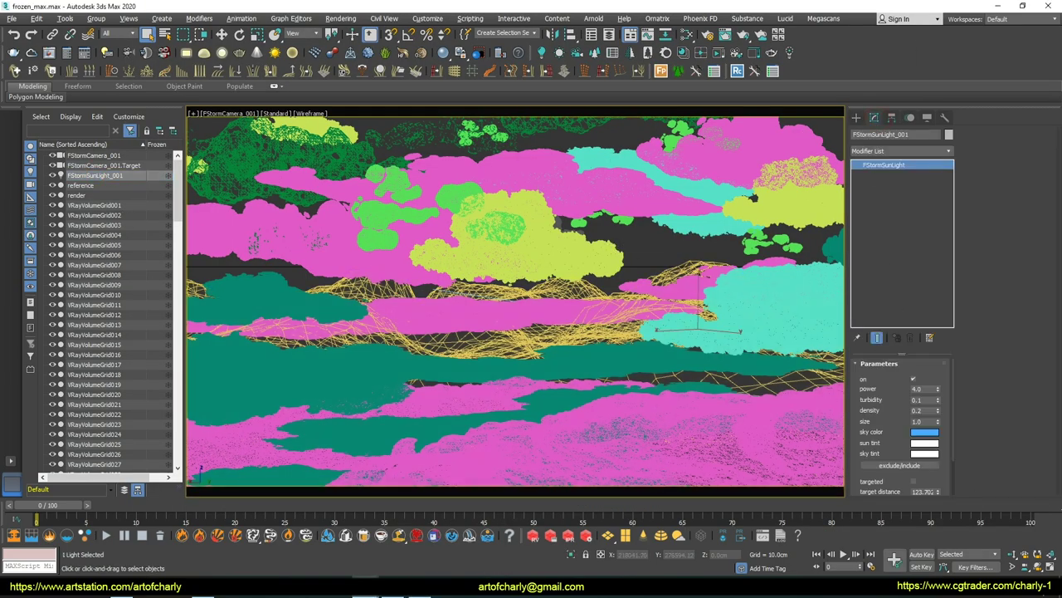
scroll(905, 390, "down", 1)
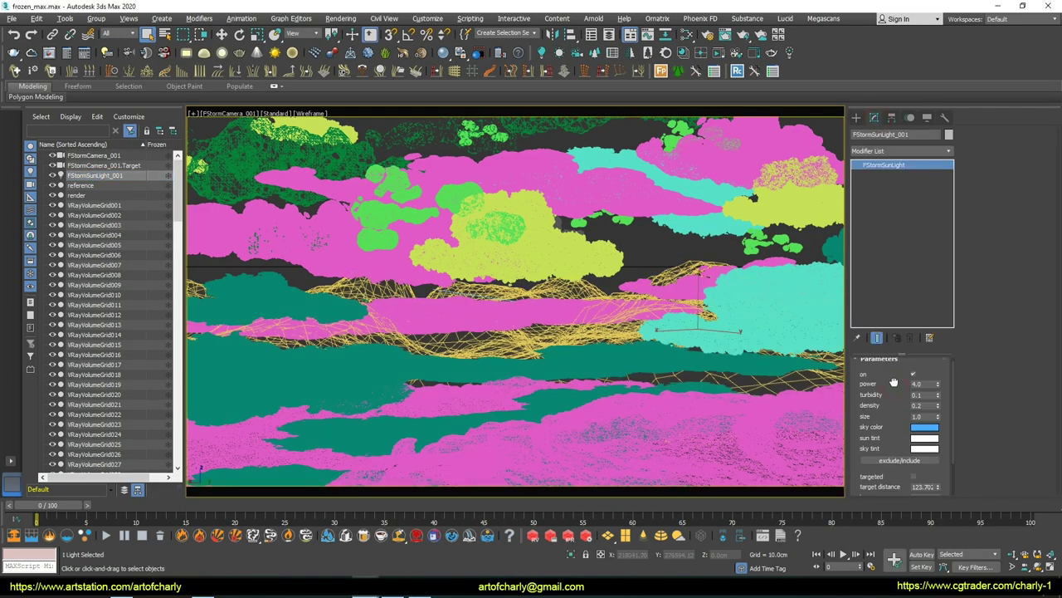
double_click(919, 395)
type("0.031")
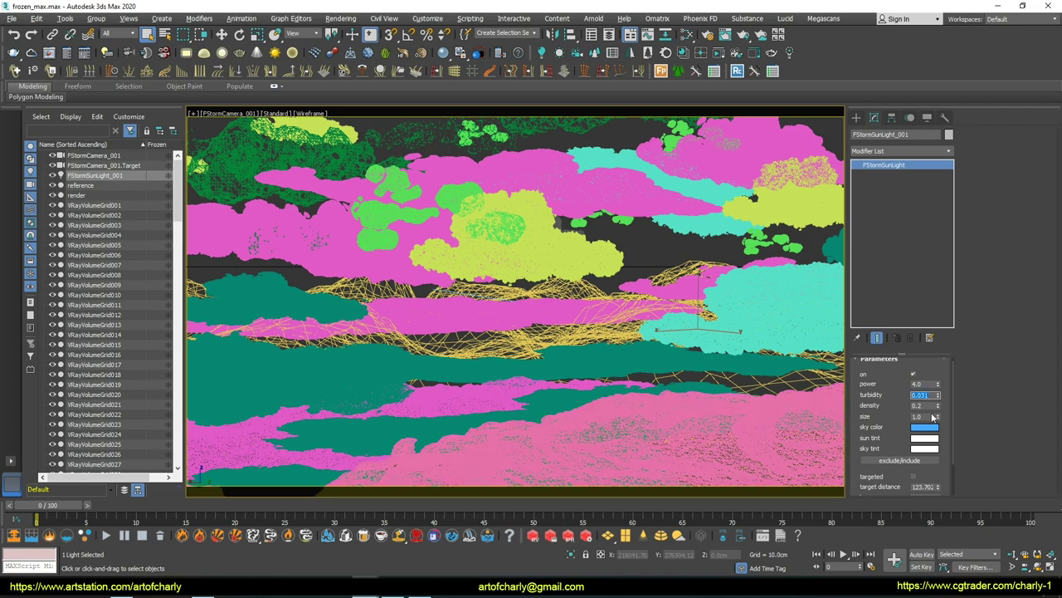
double_click(920, 405)
Step: Set the sun's hour to 6, latitude to -41 and north direction to 600
scroll(892, 432, "down", 3)
double_click(918, 453)
type("6")
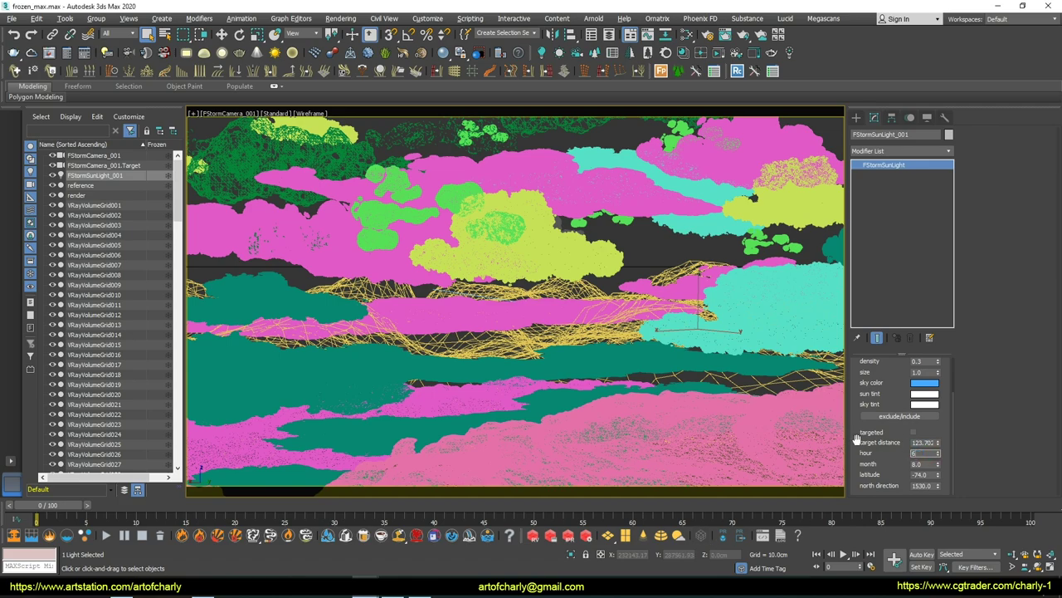
double_click(930, 463)
double_click(921, 474)
type("-41")
double_click(916, 485)
type("600")
key("Return")
left_click(341, 18)
left_click(365, 42)
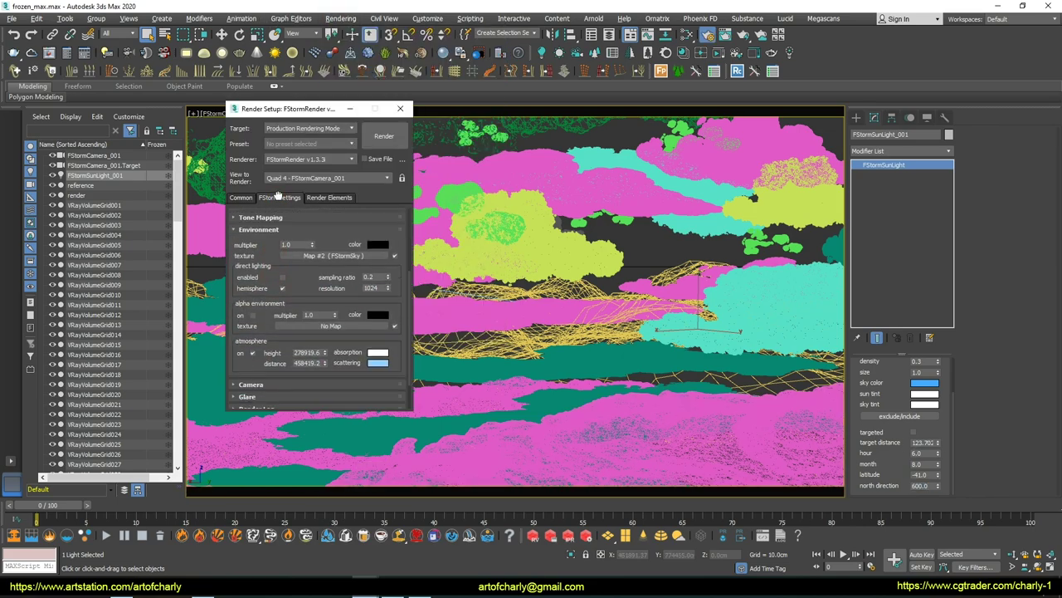
Step: Set the FStorm Environment atmosphere height to 200000 in Render Setup
left_click_drag(278, 195, 284, 148)
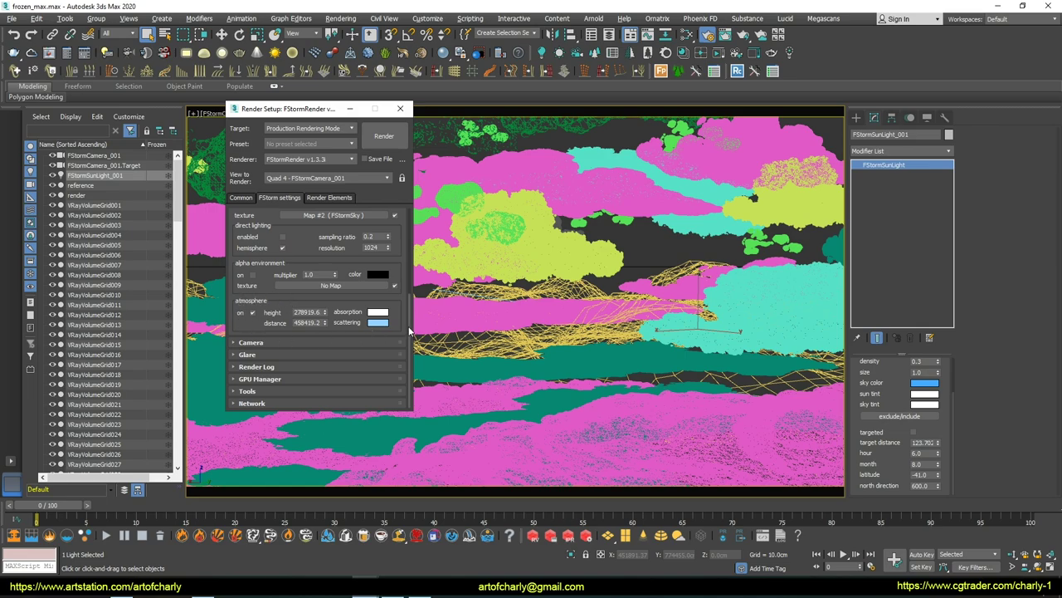
scroll(316, 249, "up", 2)
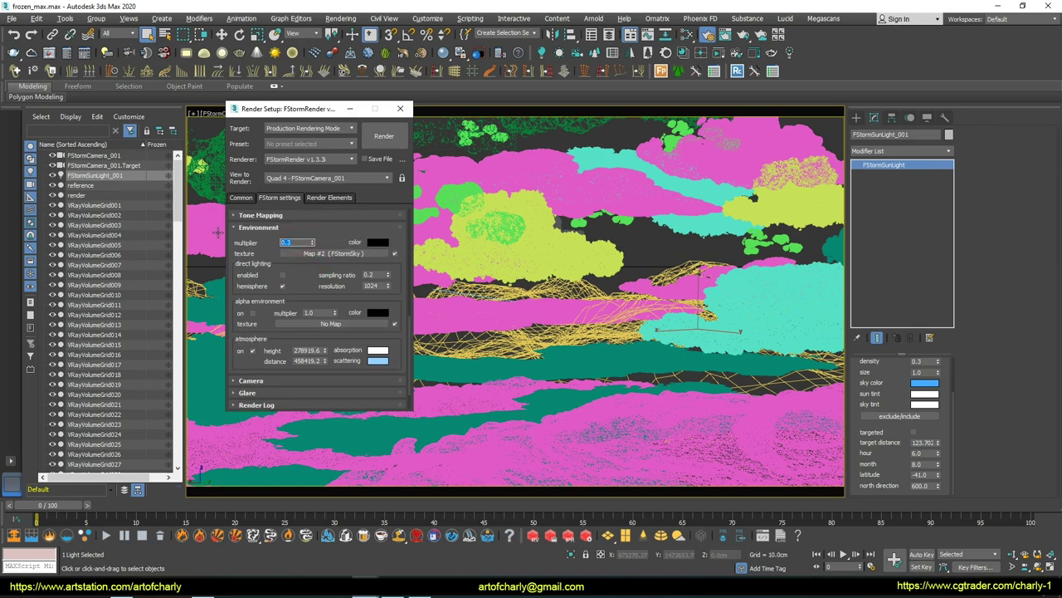
left_click_drag(298, 249, 292, 205)
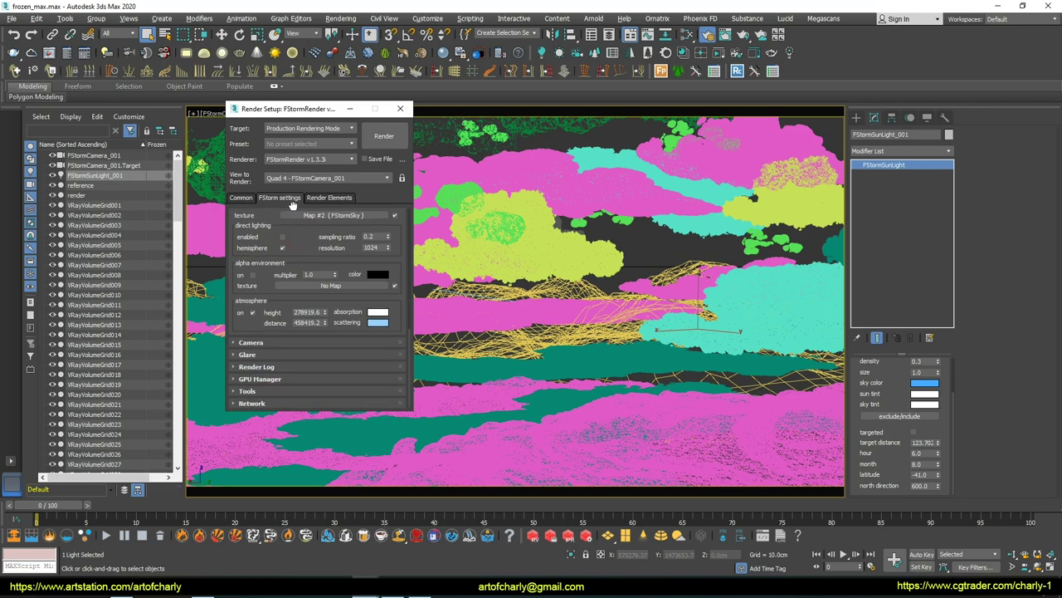
double_click(307, 312)
type("2")
key("Tab")
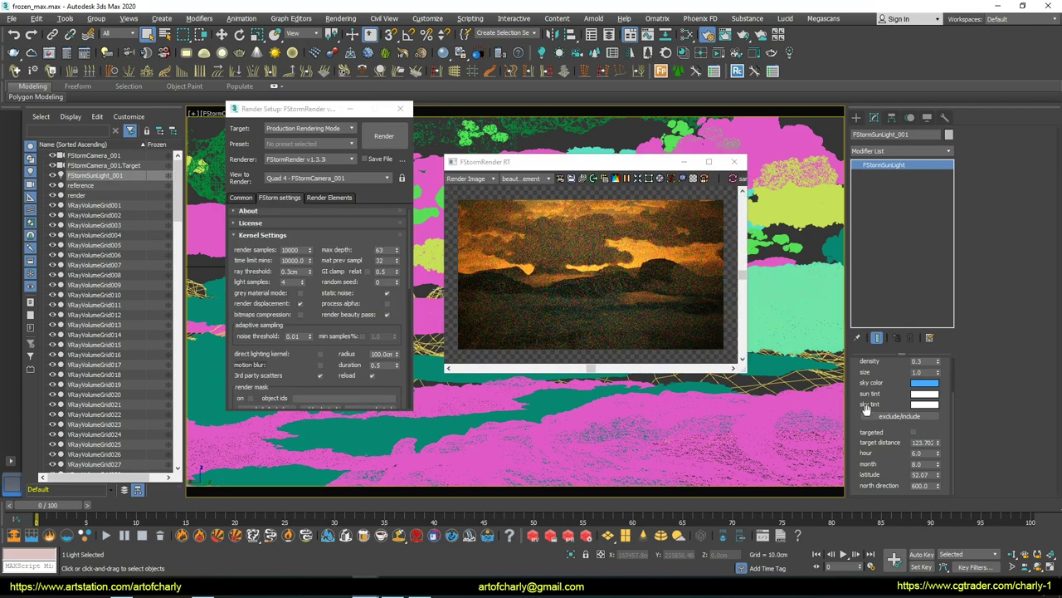
Step: Lower the sun latitude to about -41.129 and draw an enlarged render region around the sunset
left_click_drag(939, 478, 939, 515)
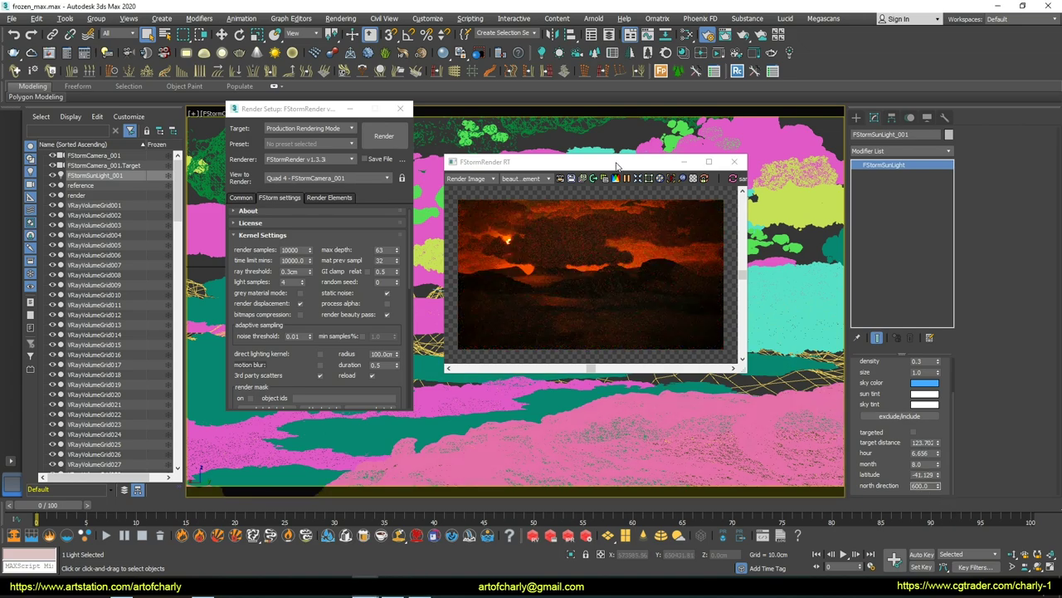
left_click_drag(619, 162, 652, 156)
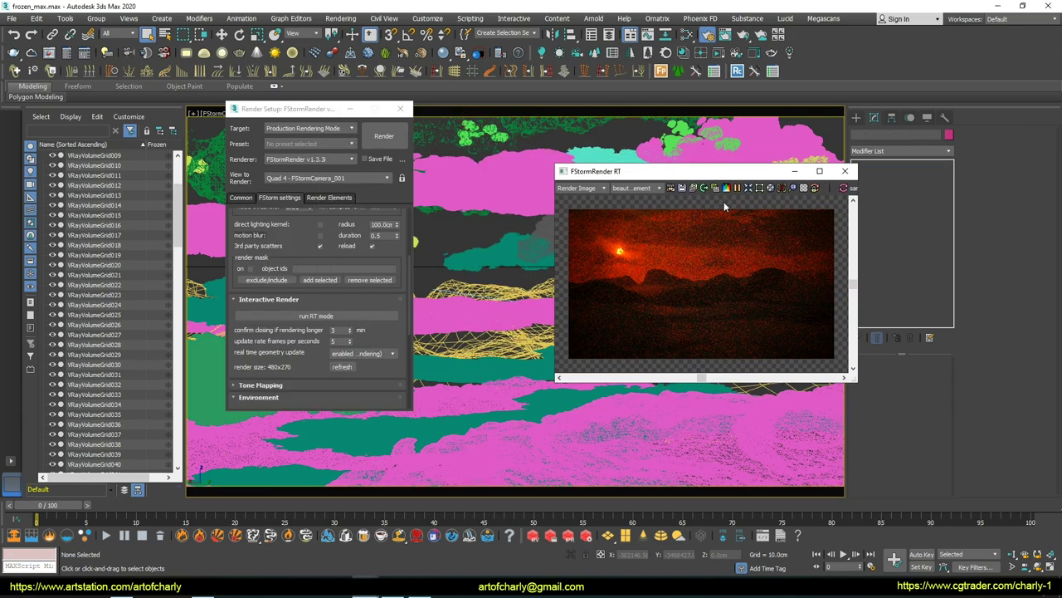
left_click_drag(583, 236, 815, 327)
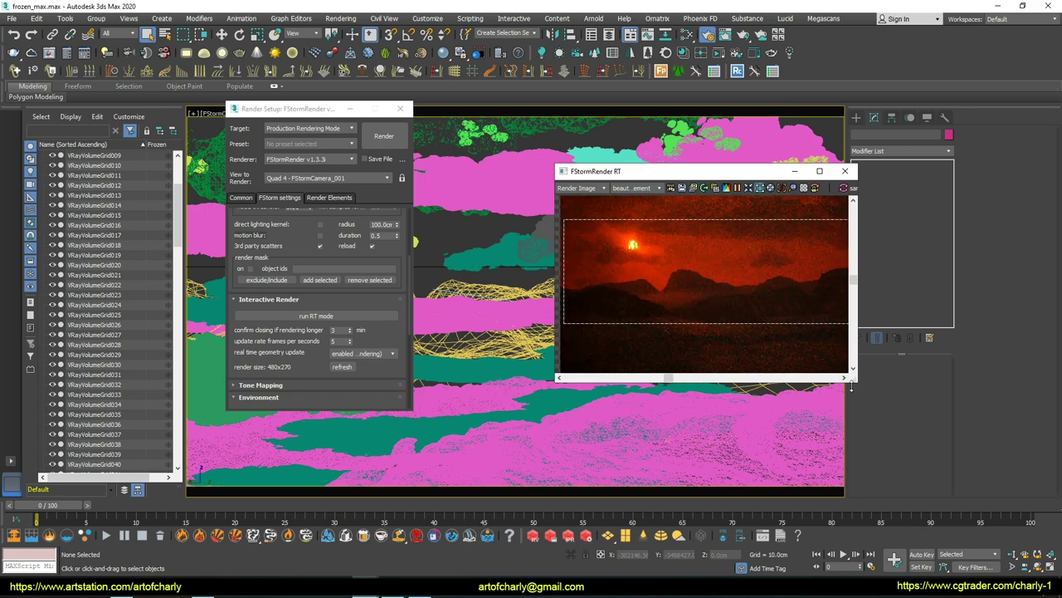
left_click_drag(856, 381, 1027, 433)
Step: Set the atmosphere distance to 200799.5, then reselect the FStorm sun light
scroll(290, 324, "down", 5)
scroll(294, 324, "down", 5)
scroll(294, 326, "down", 5)
double_click(304, 323)
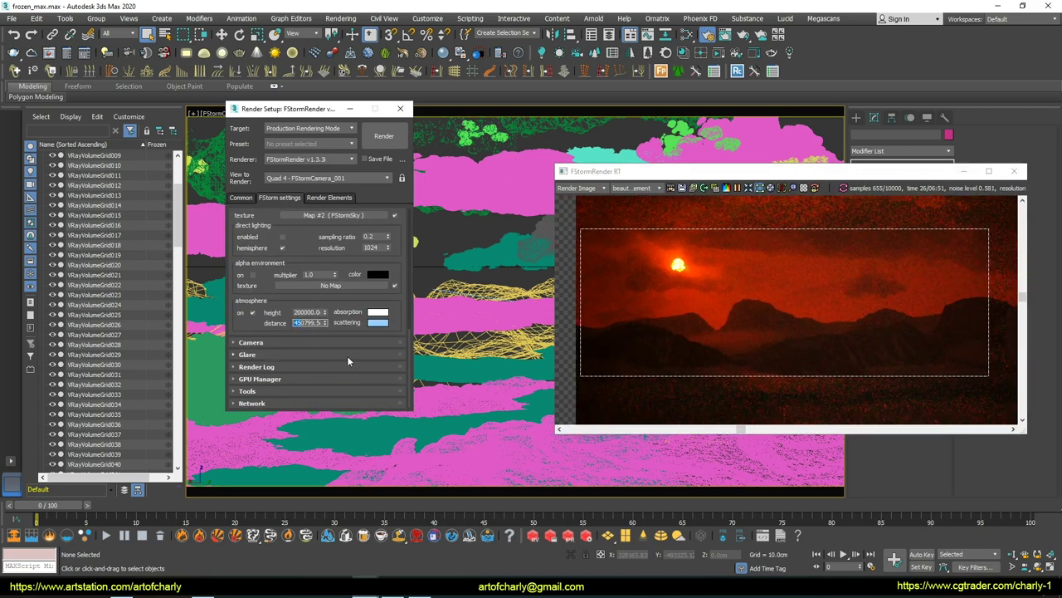
type("20")
key("Return")
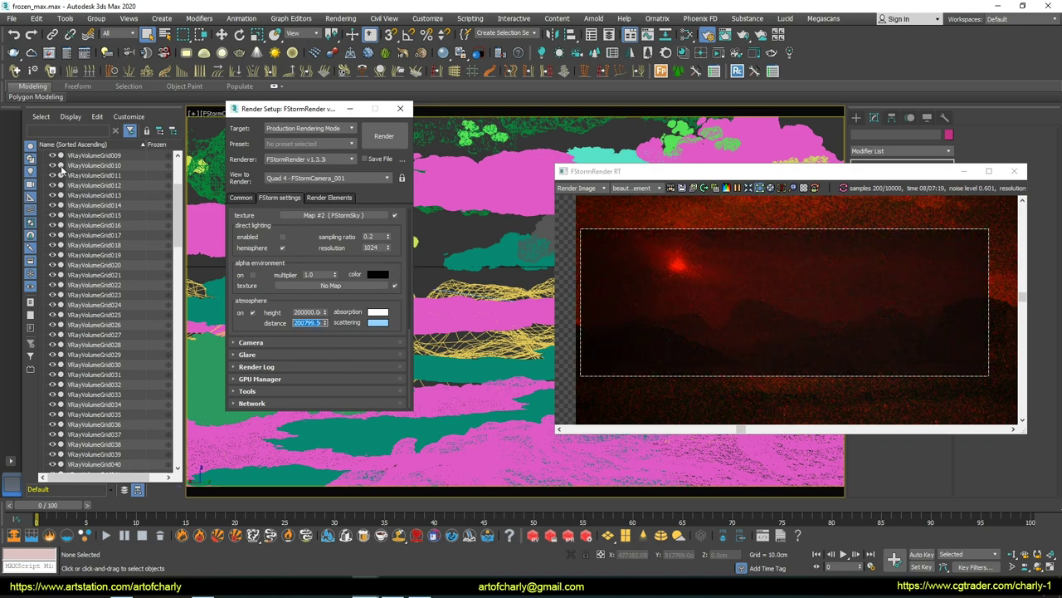
left_click_drag(179, 241, 178, 170)
left_click(95, 175)
left_click_drag(633, 171, 378, 160)
Step: Raise the sun power to 10 and lower its latitude slightly
type("10")
key("Return")
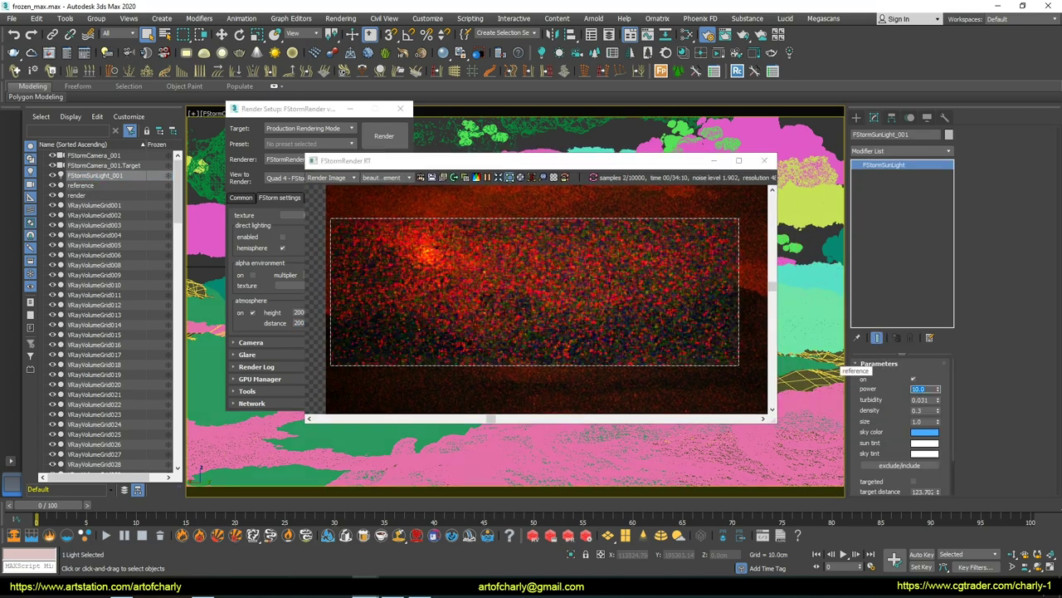
scroll(894, 359, "down", 3)
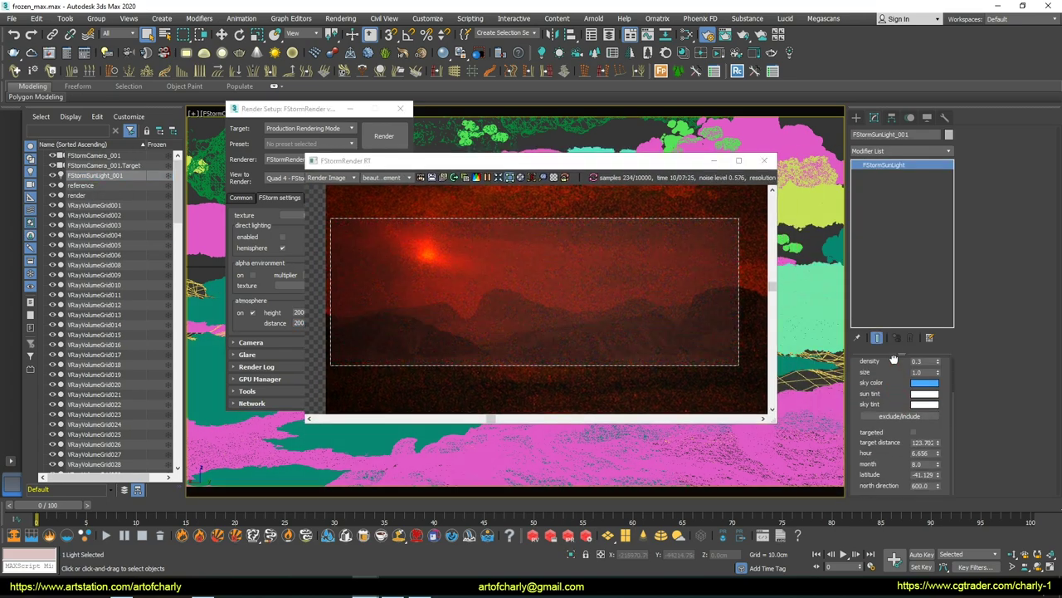
left_click_drag(939, 478, 939, 487)
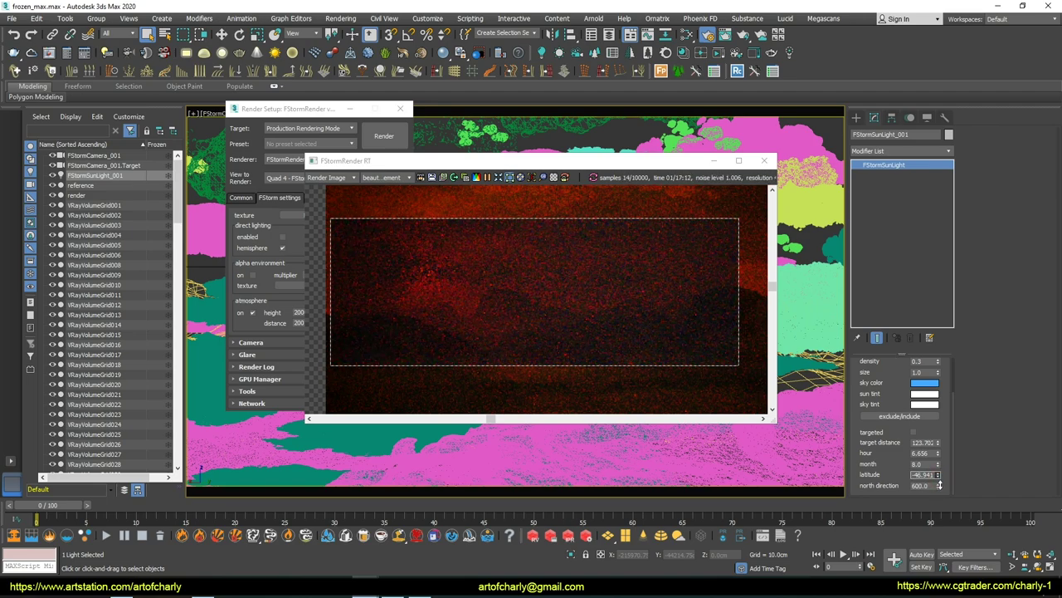
Step: Recentre the sunset in the render image and view it full size
scroll(912, 449, "up", 4)
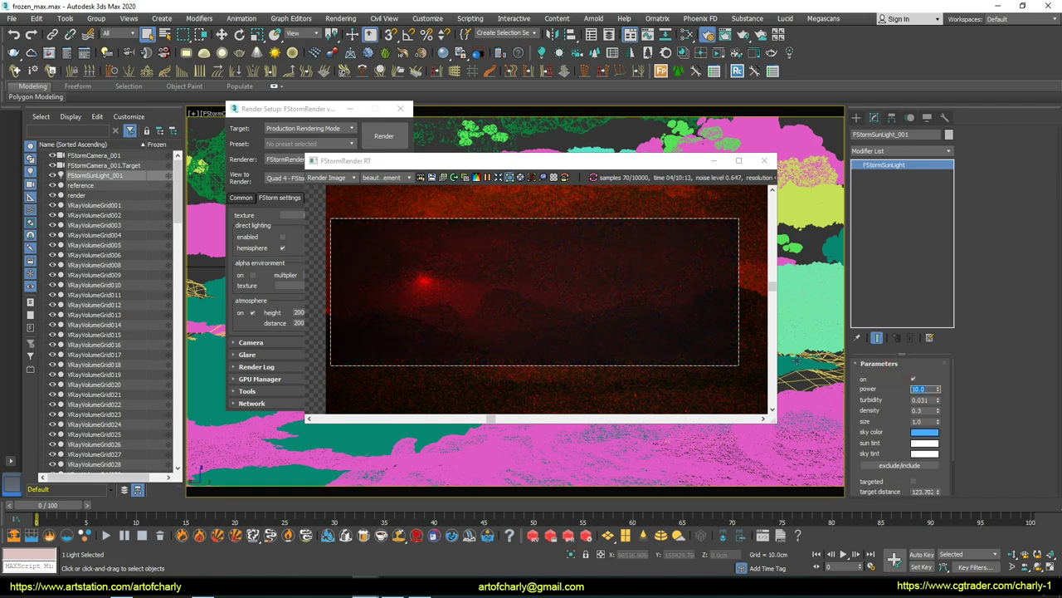
scroll(508, 284, "down", 2)
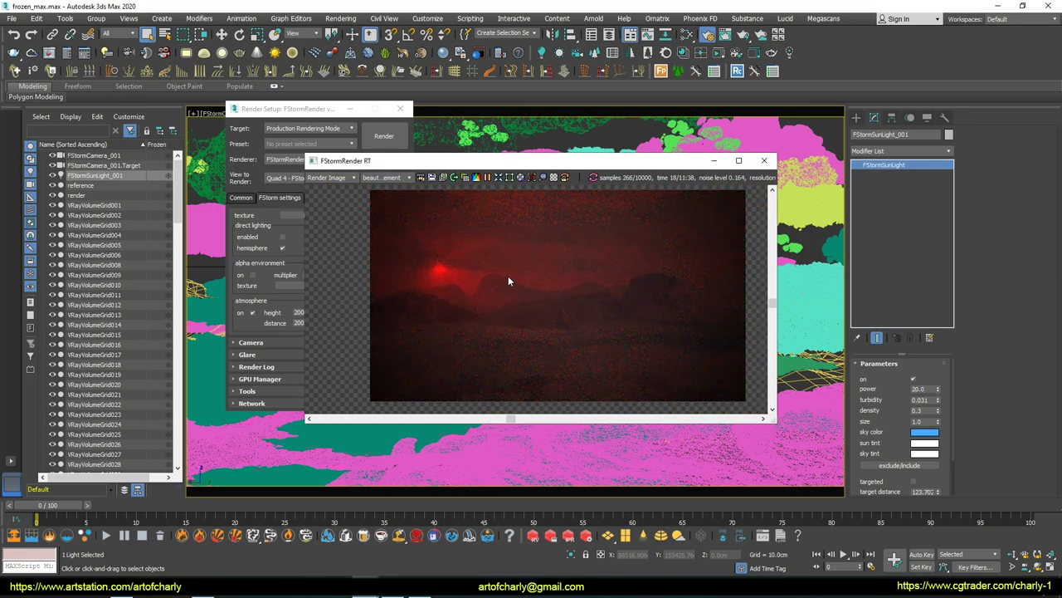
middle_click_drag(539, 338, 559, 292)
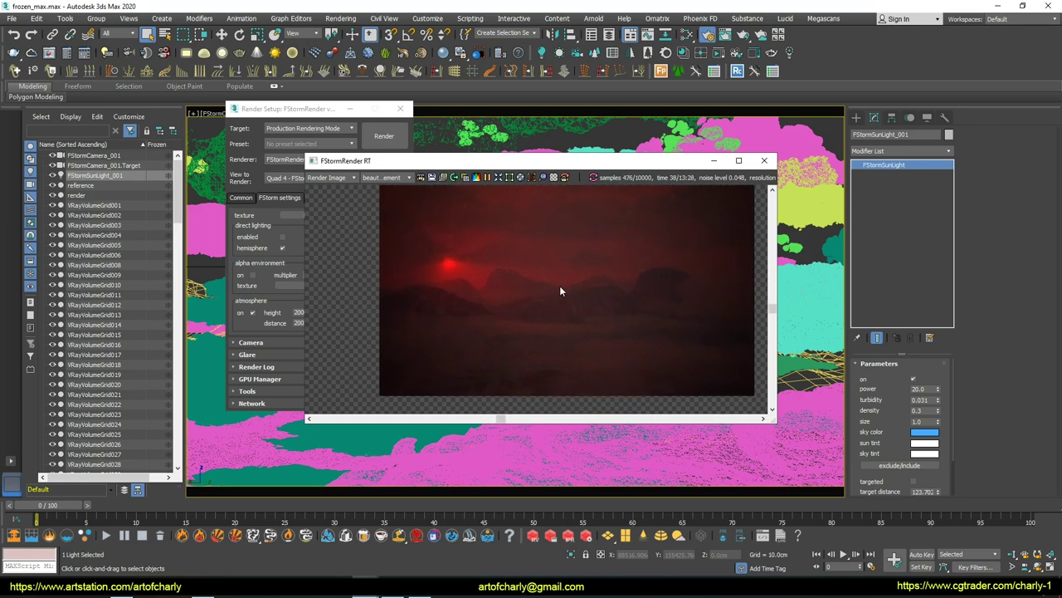
left_click(739, 160)
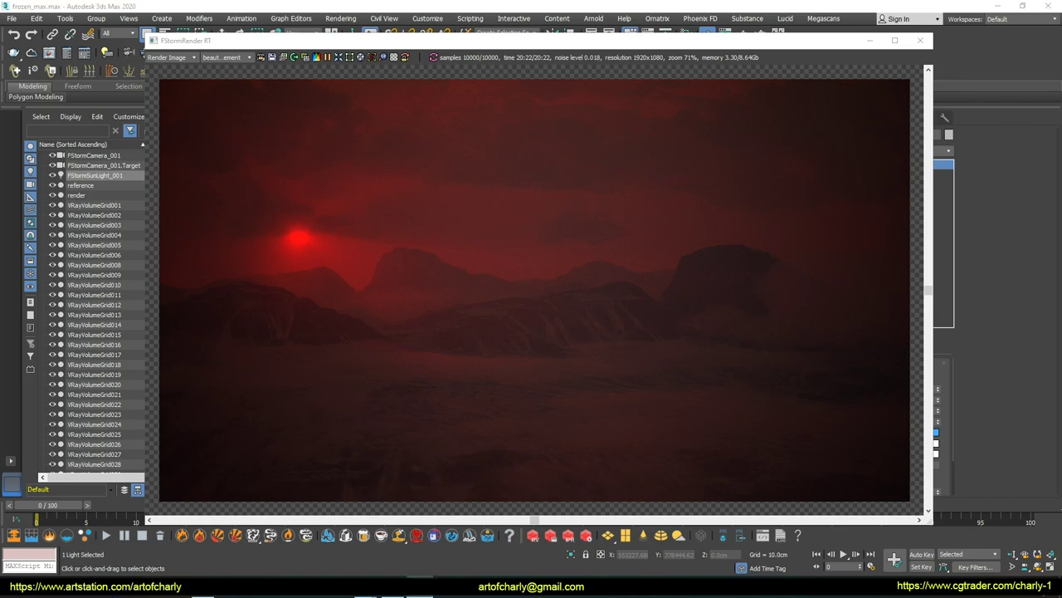
Step: Close the old RT buffer, restart the FStorm RT render, and raise the sun's latitude toward -0.49
left_click(920, 40)
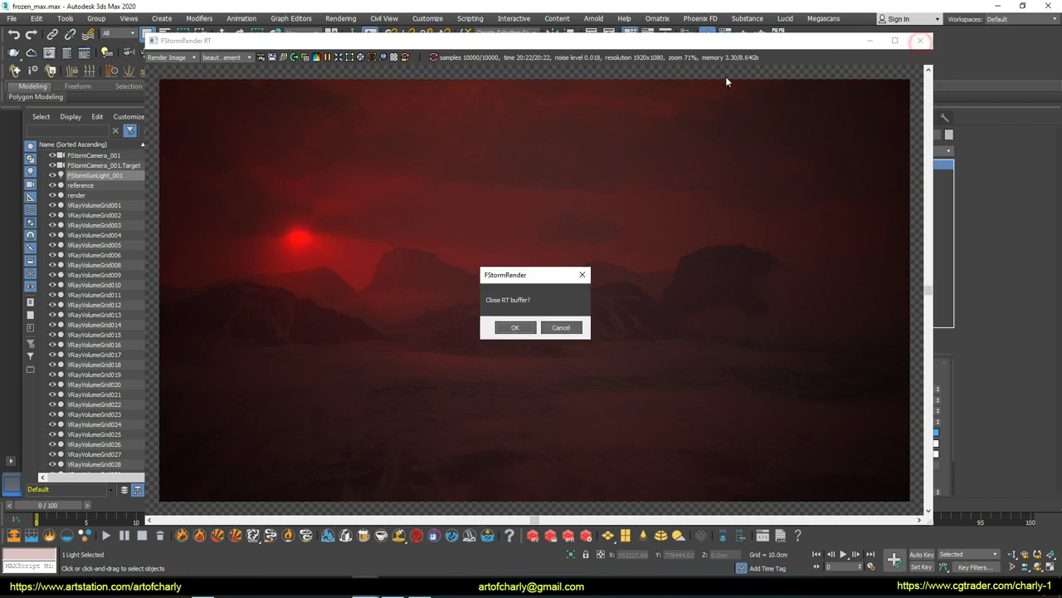
left_click(514, 327)
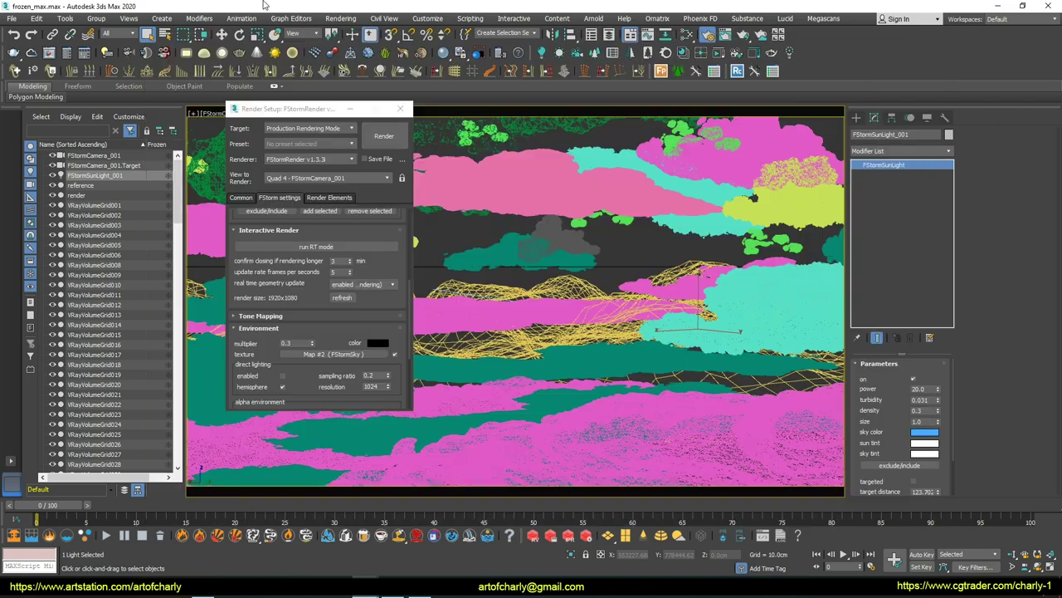
left_click(253, 335)
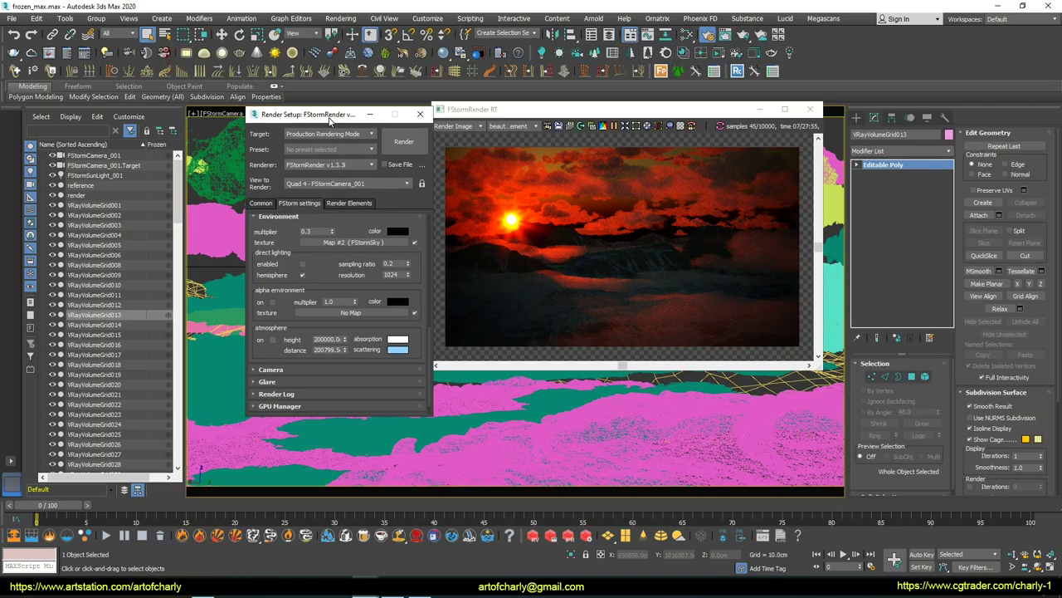
left_click_drag(291, 108, 282, 125)
left_click(94, 175)
mouse_move(938, 474)
left_mouse_down()
mouse_move(938, 488)
mouse_move(935, 454)
left_mouse_up()
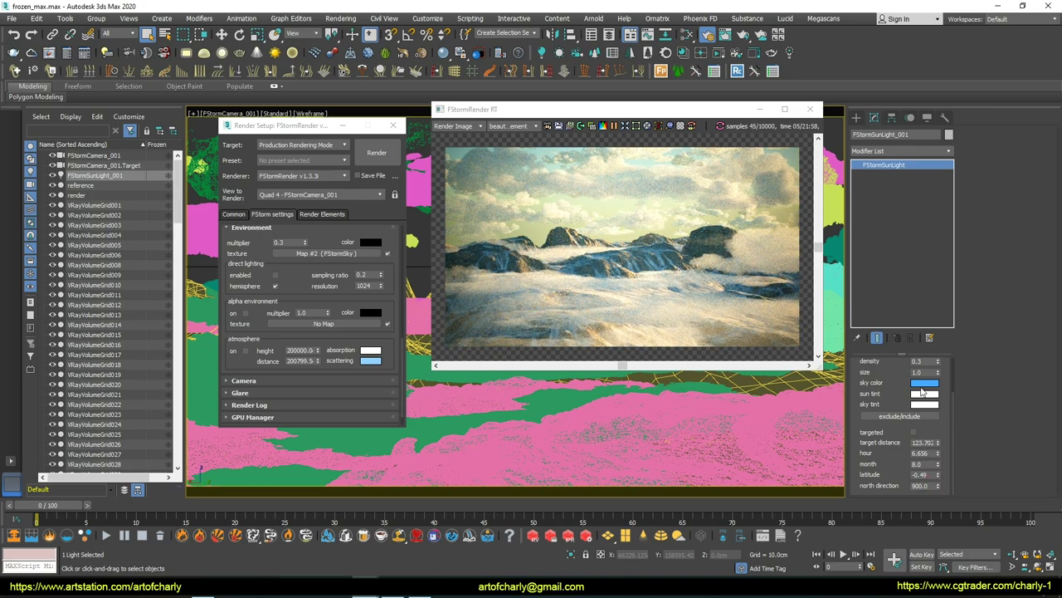
Step: Set atmosphere height to 100000 and distance to 800799.5 in the Environment rollout
scroll(905, 415, "up", 2)
left_click_drag(318, 356, 332, 322)
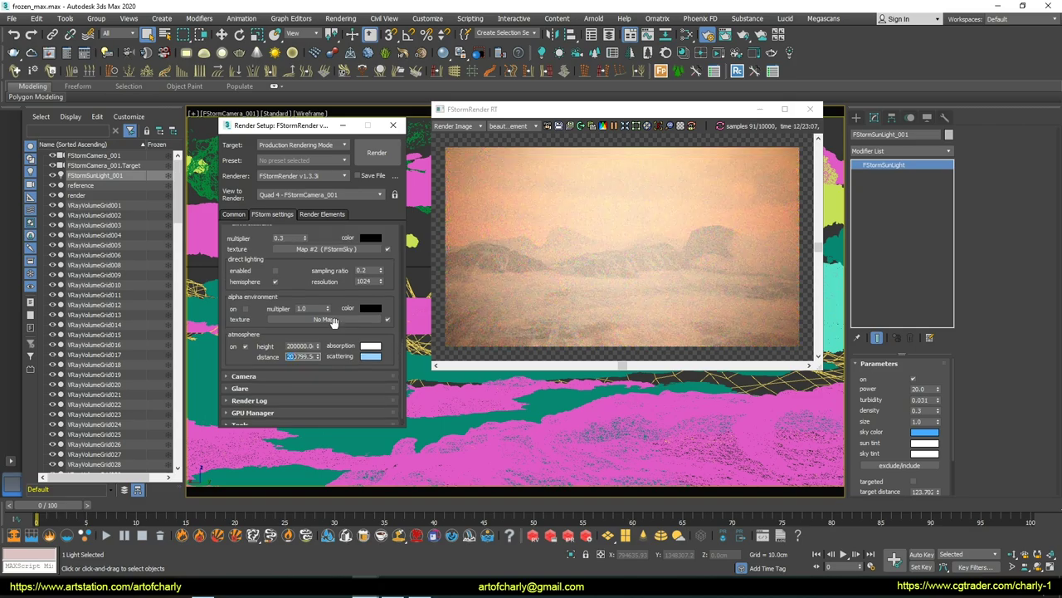
key("ctrl+z")
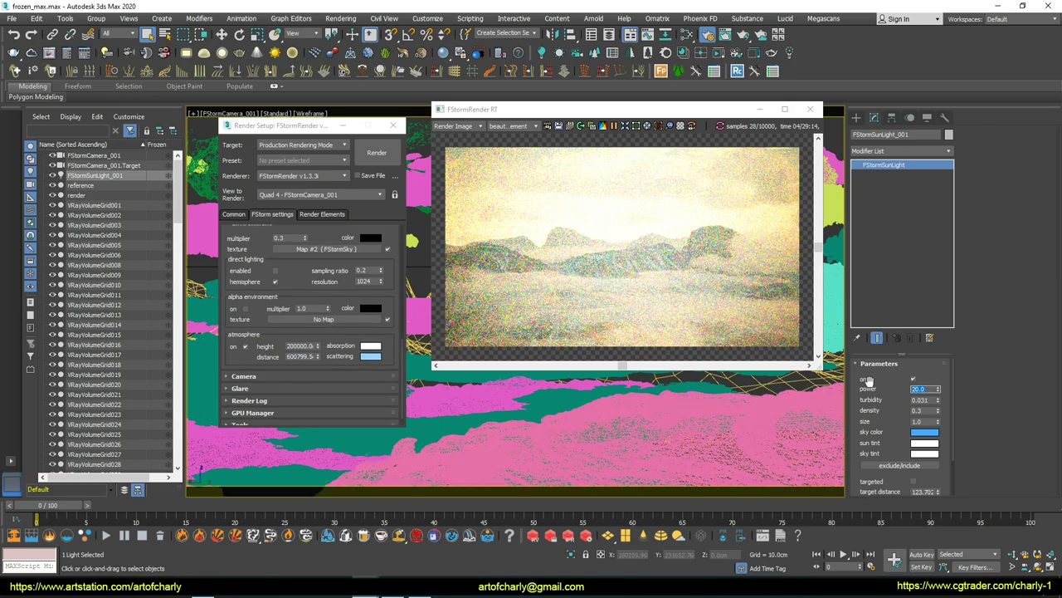
left_click(925, 388)
type("51")
key("Return")
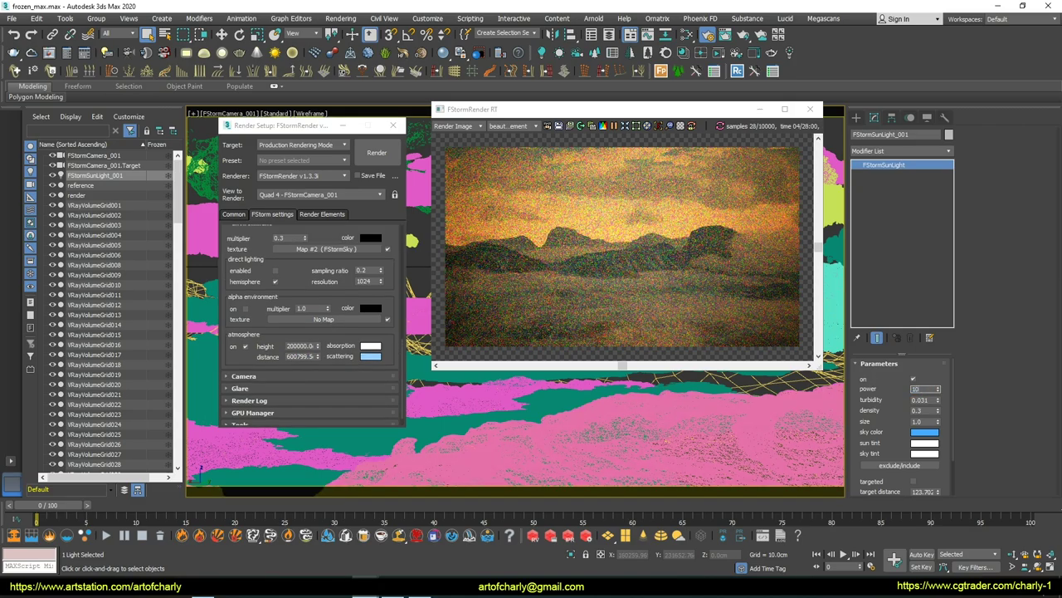
left_click(289, 345)
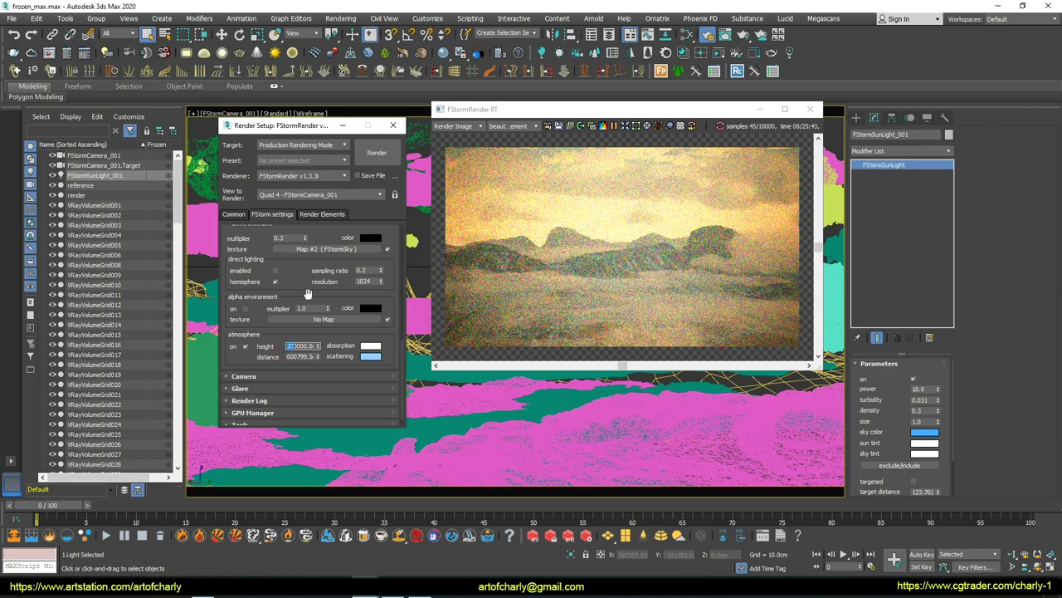
type("50000")
key("Return")
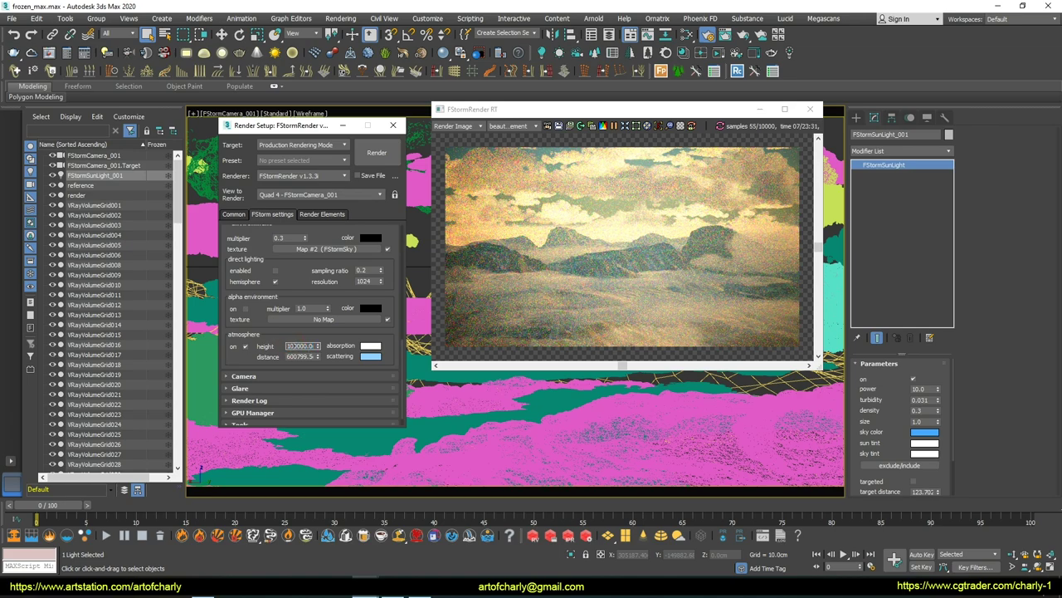
key("Tab")
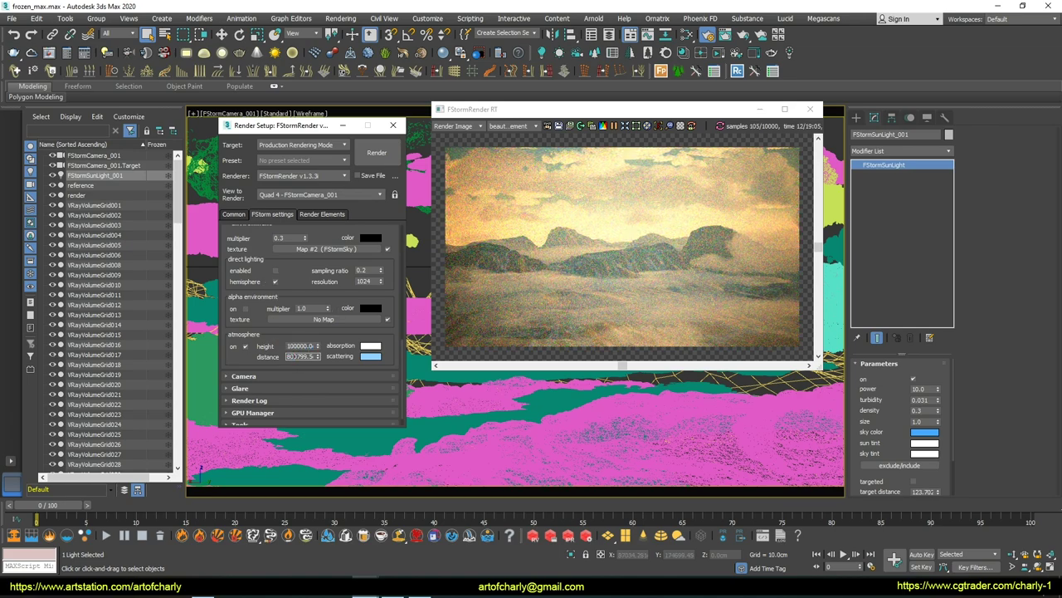
Step: Set the sun's power to 10 and density to 0.1, then select FStormCamera_001
left_click(923, 389)
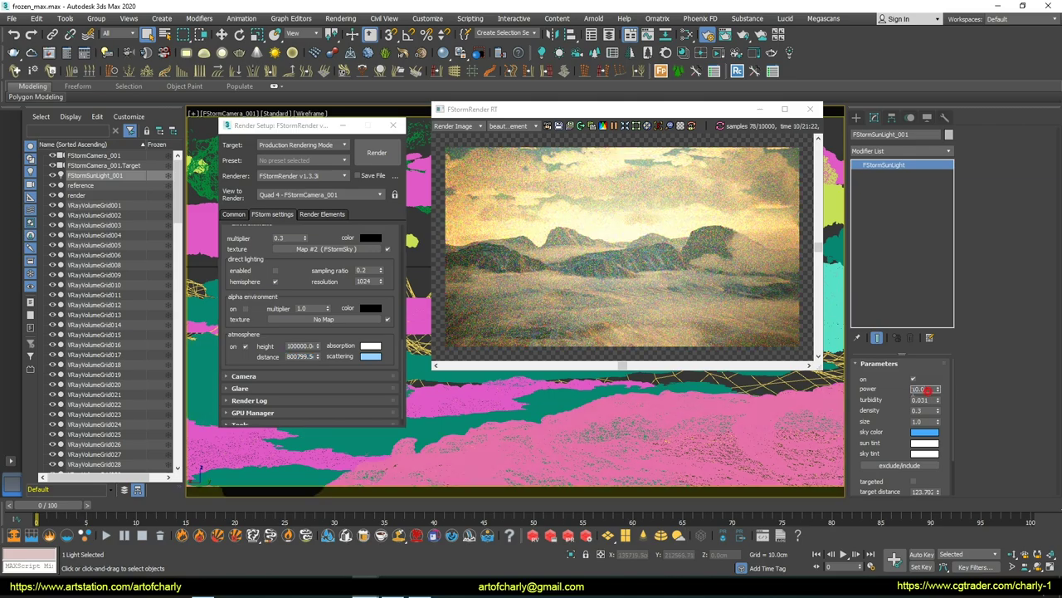
type("5")
key("Return")
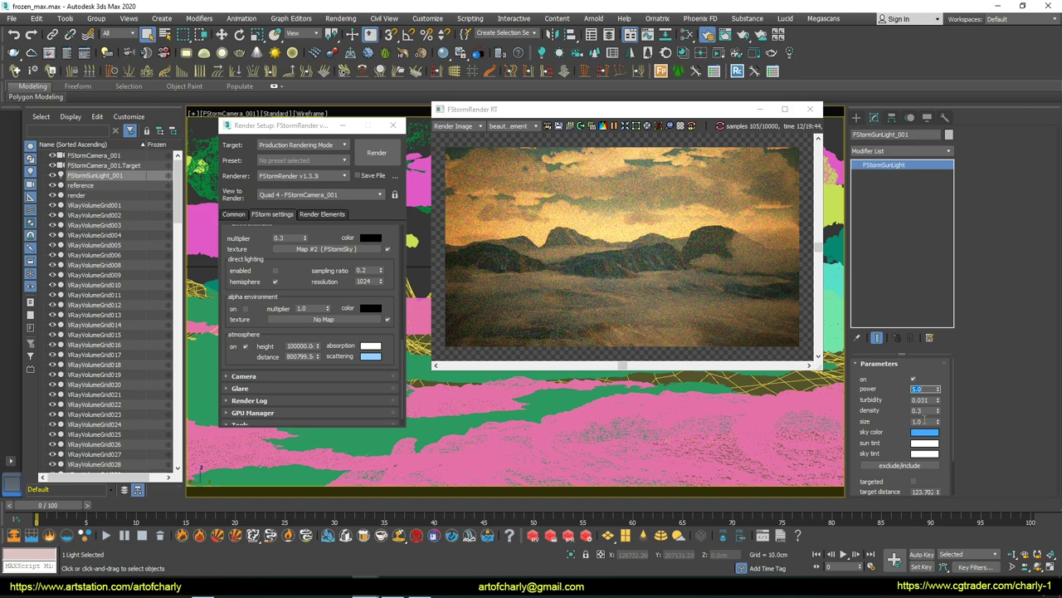
left_click_drag(939, 413, 938, 432)
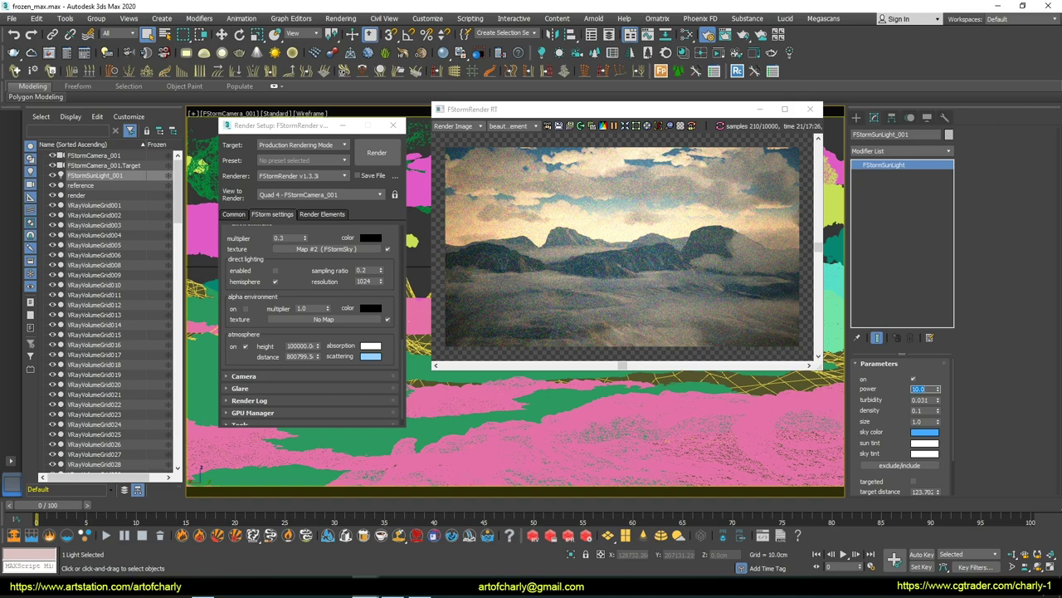
key("Return")
left_click(95, 155)
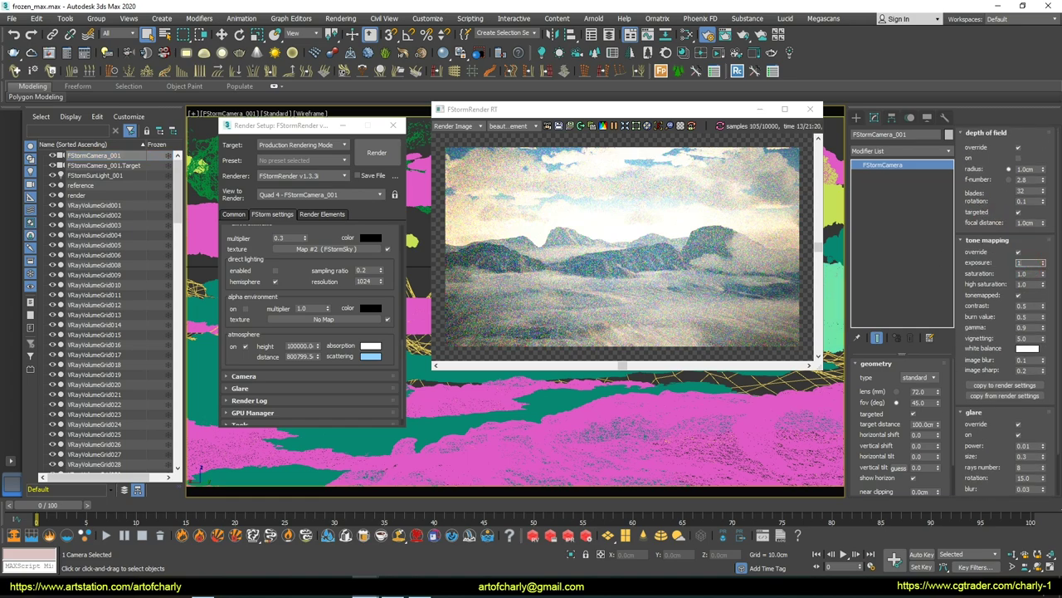
Step: Confirm camera exposure 1.0 and set the environment multiplier to 1.0
key("Return")
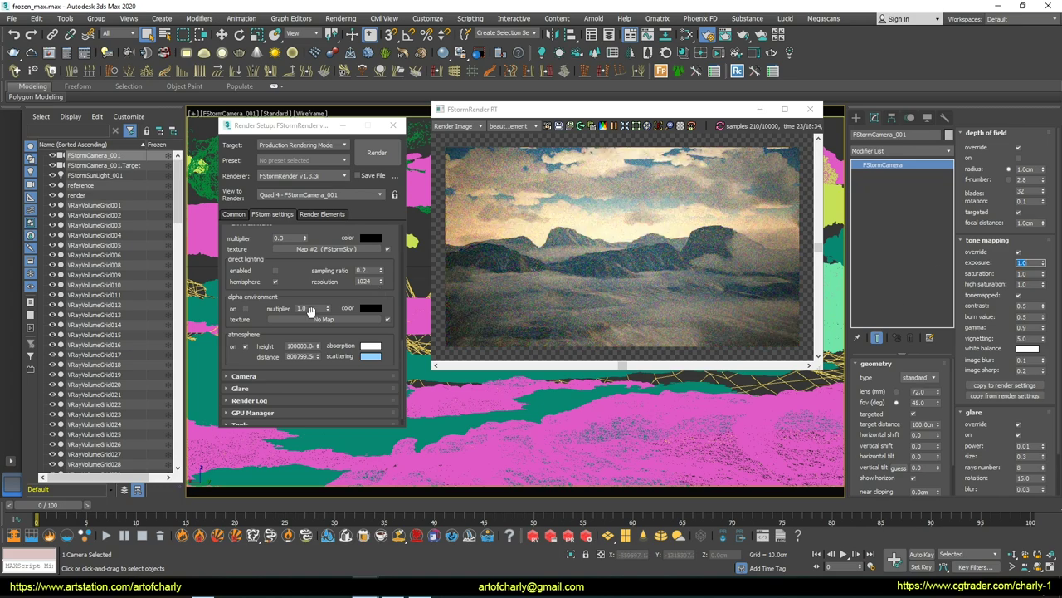
scroll(297, 277, "up", 3)
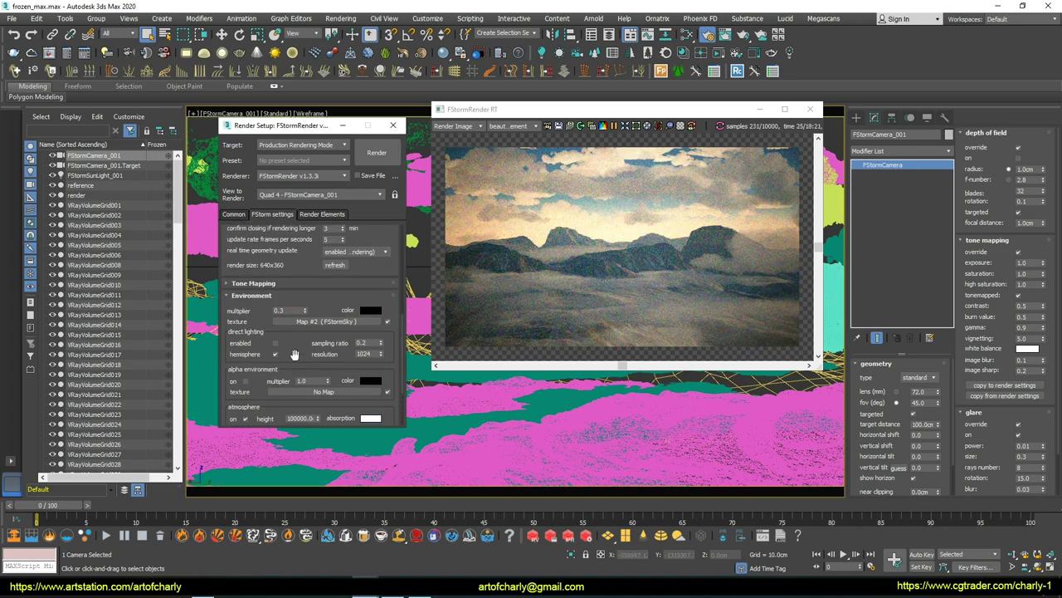
double_click(288, 309)
type("1")
key("Return")
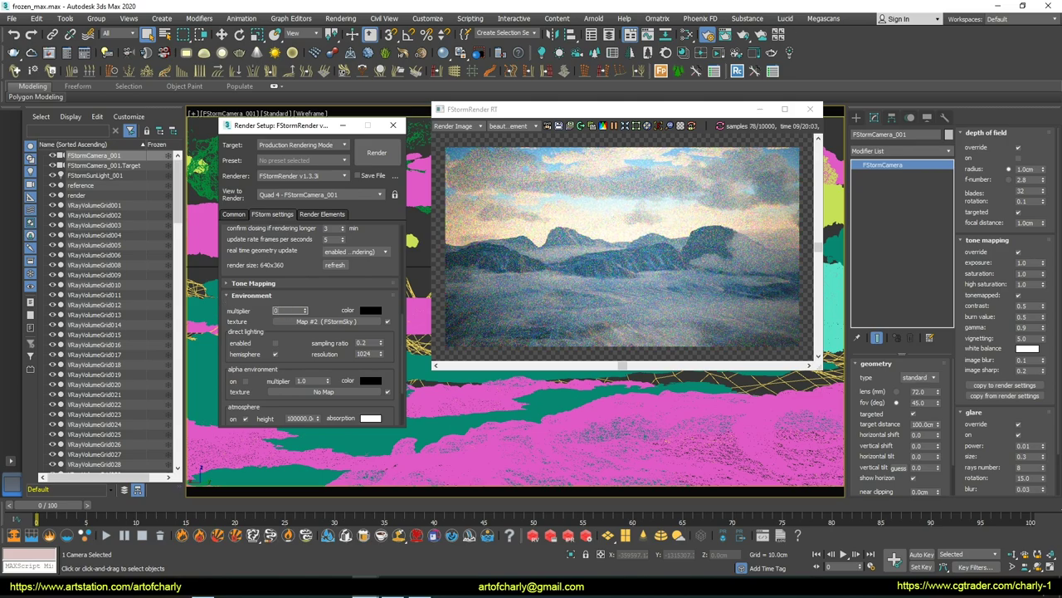
Step: Lower the environment multiplier to 0.5 and turn the sun's north direction to 738
scroll(308, 297, "down", 3)
scroll(299, 307, "up", 4)
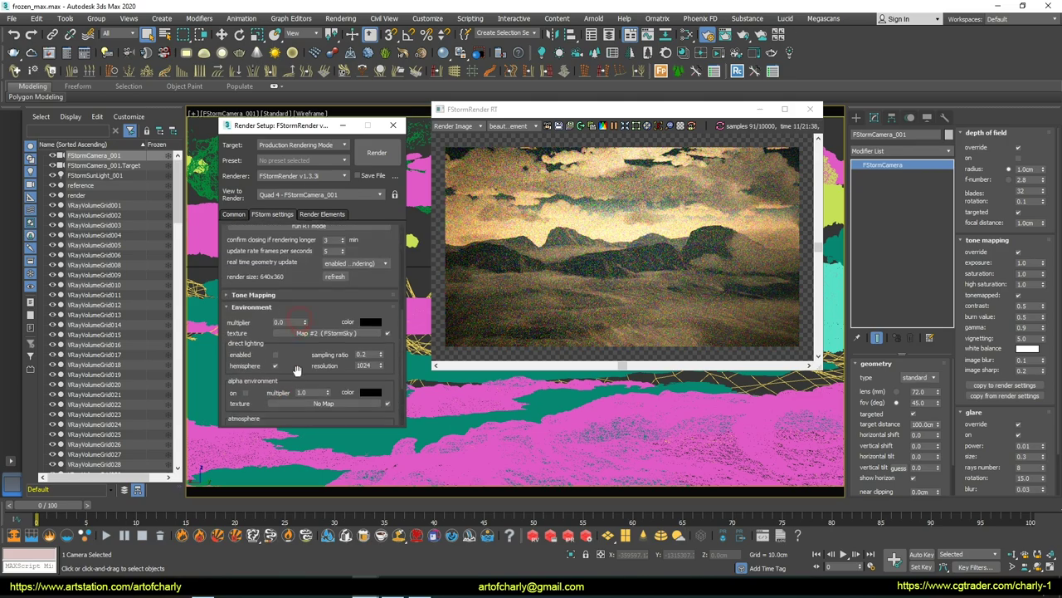
type(".5")
key("Return")
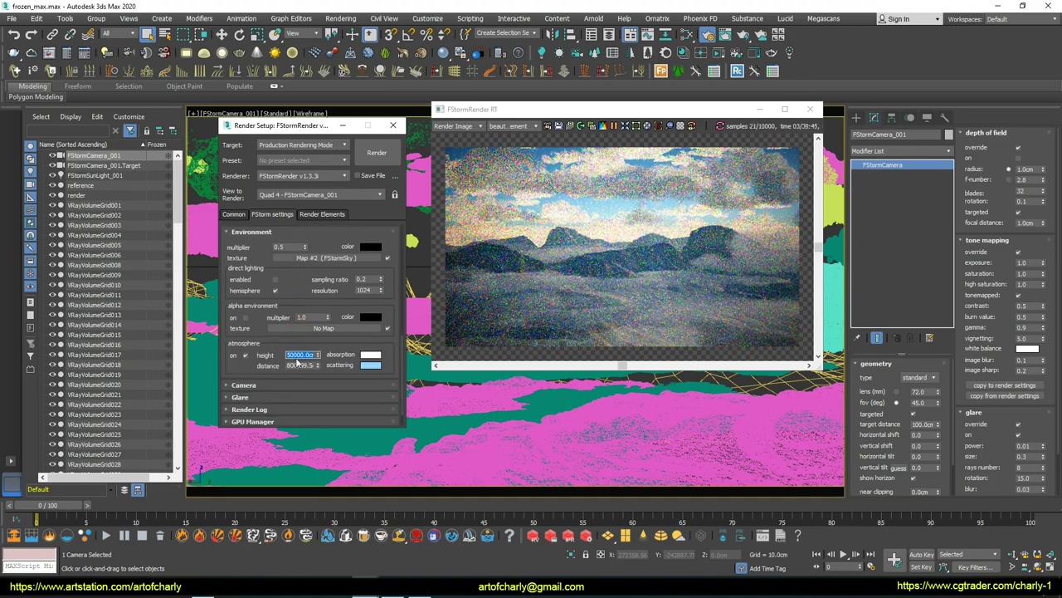
left_click_drag(938, 490, 941, 497)
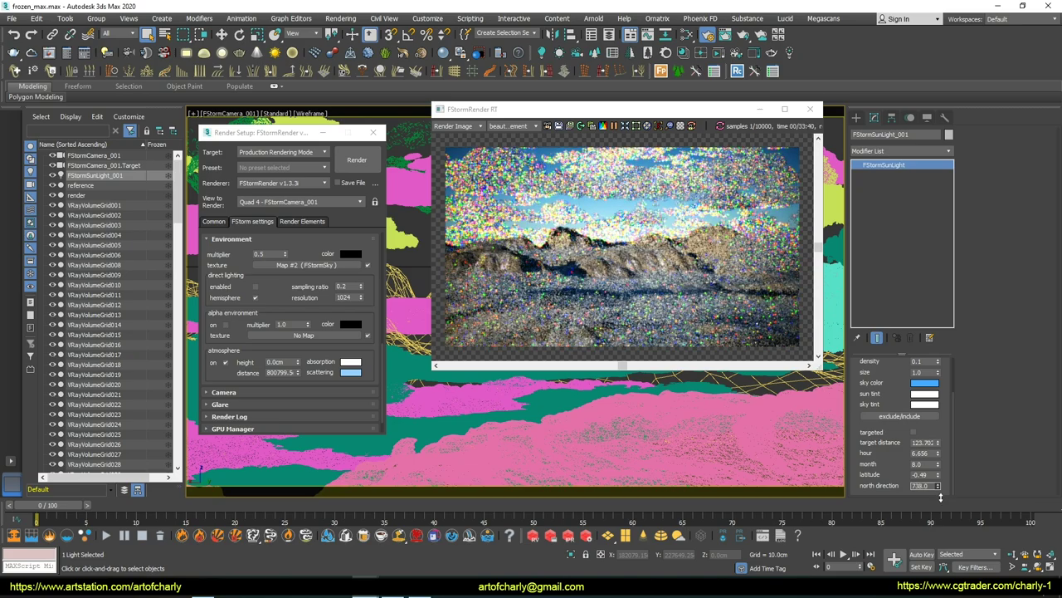
Step: Turn the sun's north direction to about 808.5, set atmosphere height 50000 cm, and open cloud_material with M
left_click_drag(939, 487, 939, 480)
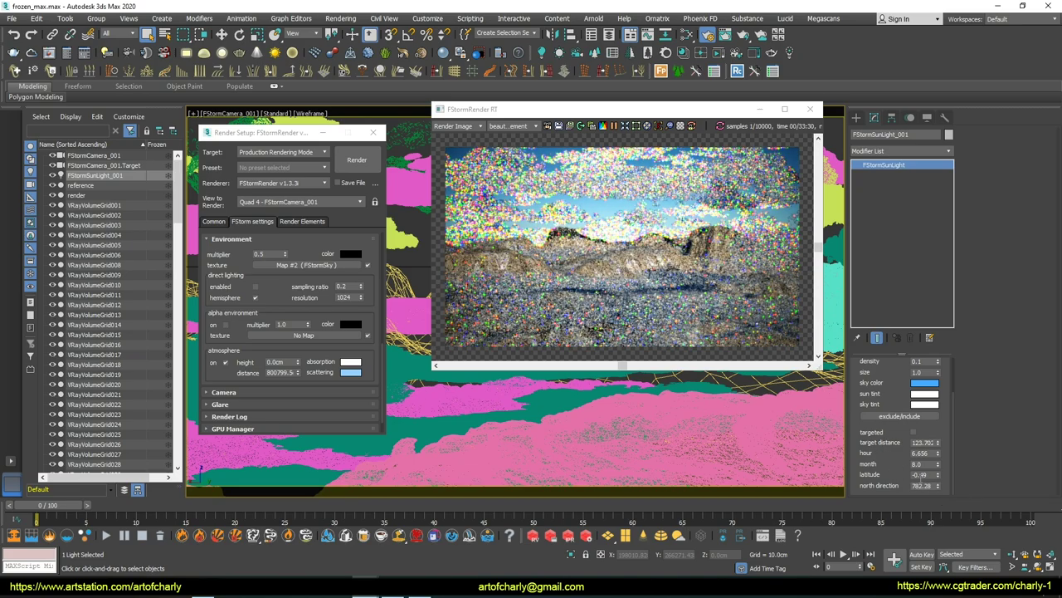
left_click_drag(941, 485, 941, 475)
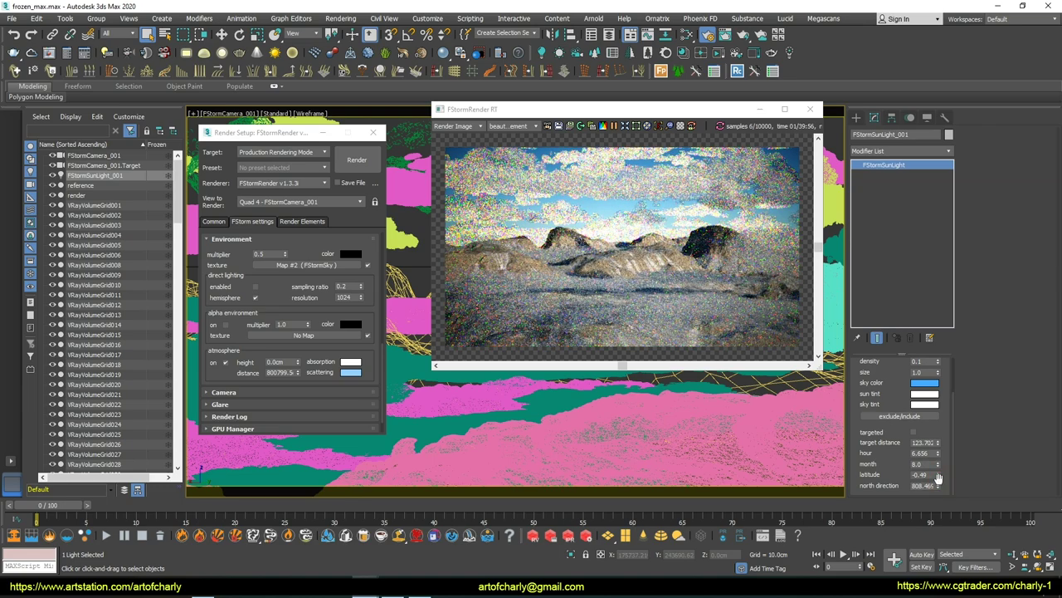
left_click(278, 362)
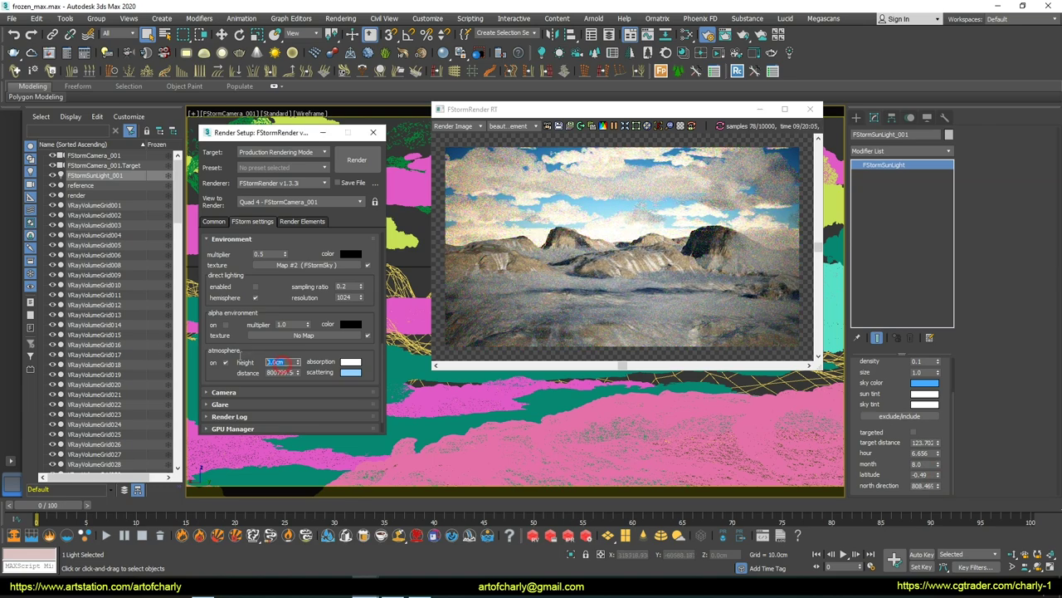
type("3000")
key("Return")
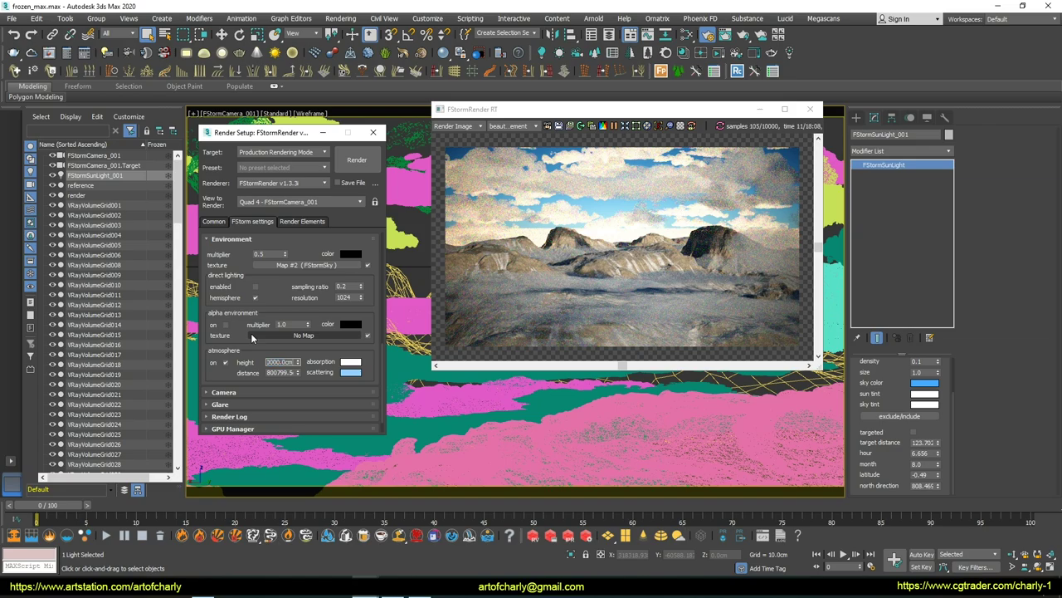
key("Tab")
key("m")
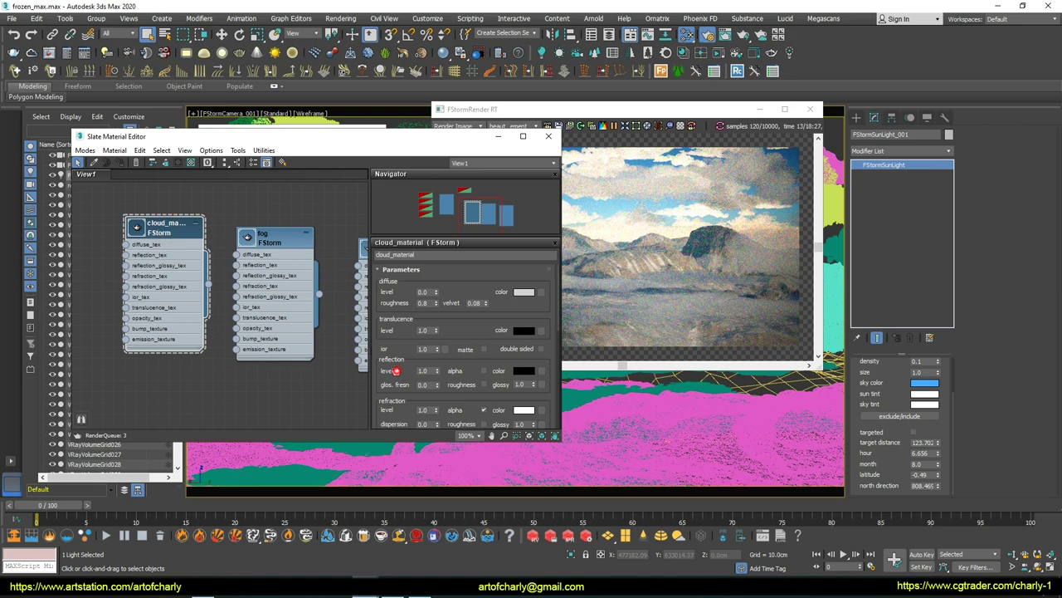
Step: Change cloud_material's volume Distance from 10000 to 4000 and close the Slate Material Editor
left_click_drag(396, 369, 381, 255)
double_click(411, 407)
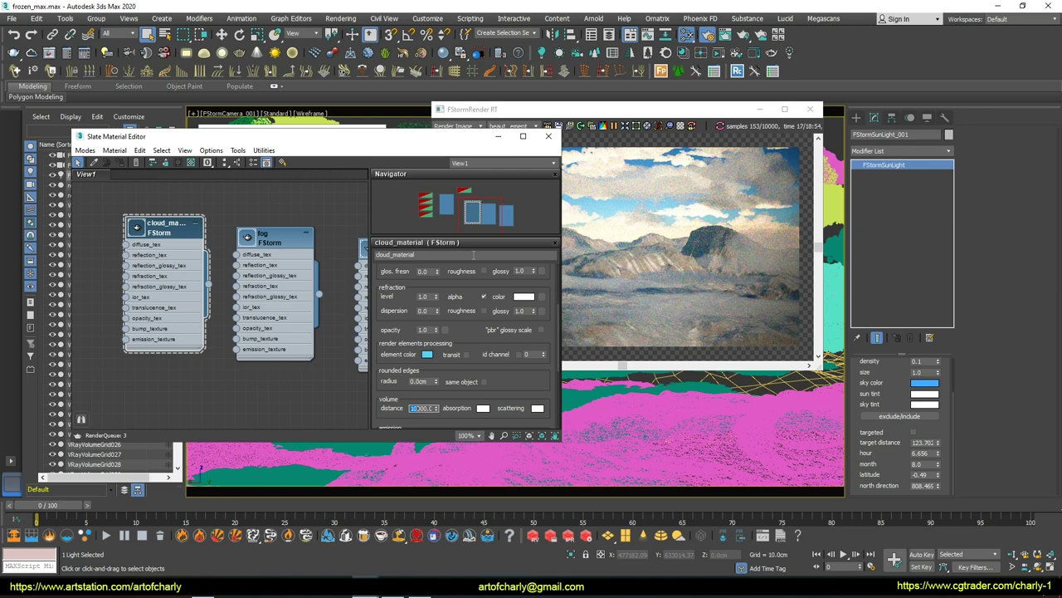
mouse_move(440, 137)
left_mouse_down()
mouse_move(414, 163)
mouse_move(473, 162)
left_mouse_up()
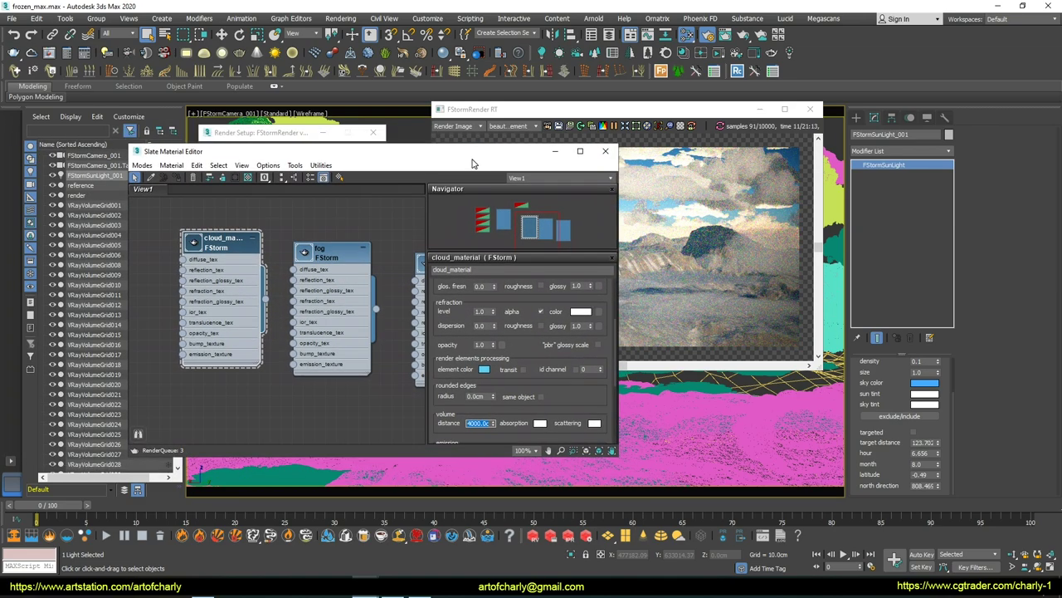
left_click(605, 152)
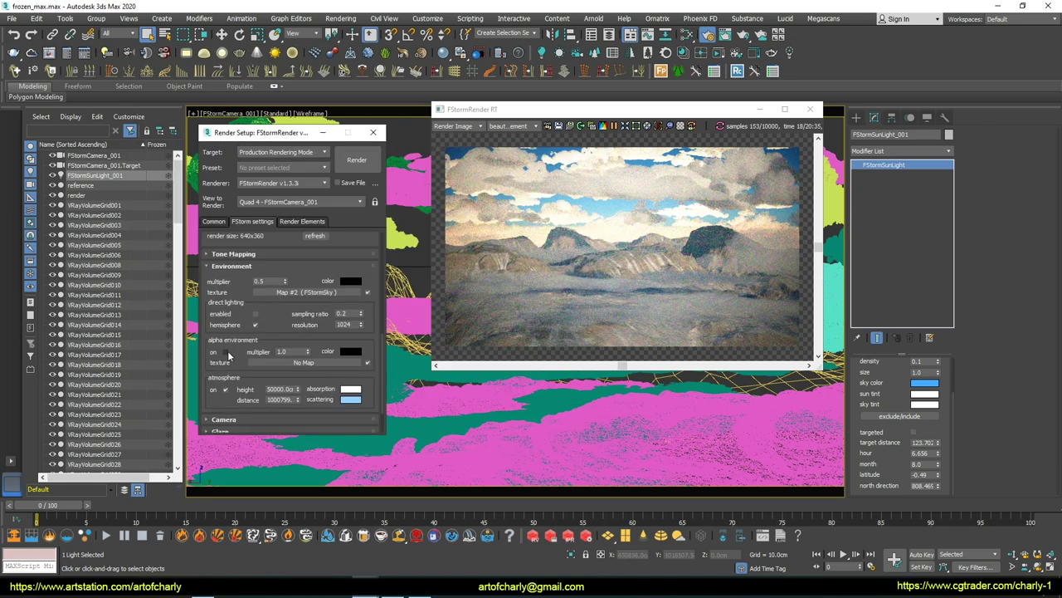
Step: Turn off the atmospheric haze and enter 10000 for the atmosphere height
left_click(225, 391)
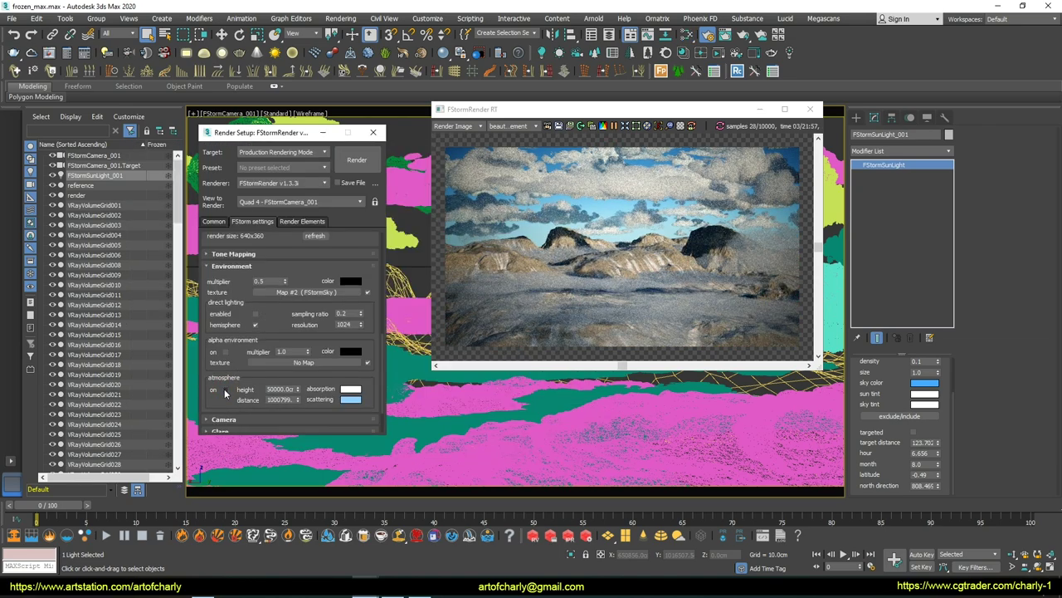
scroll(224, 391, "down", 1)
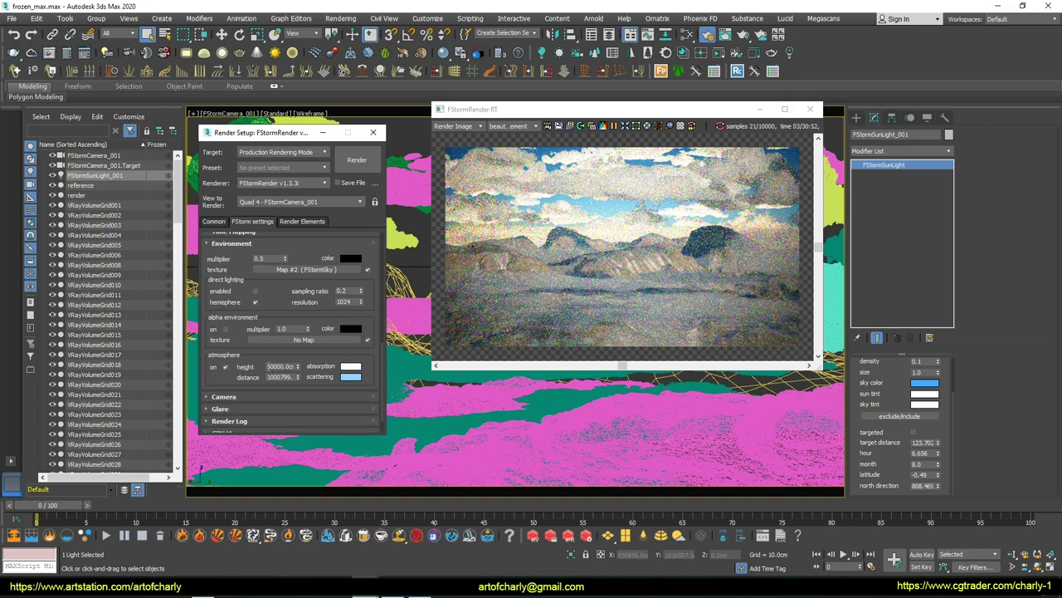
double_click(281, 366)
type("10000")
Step: Set the FStorm atmosphere absorption colour to white
left_click(350, 366)
left_click(322, 94)
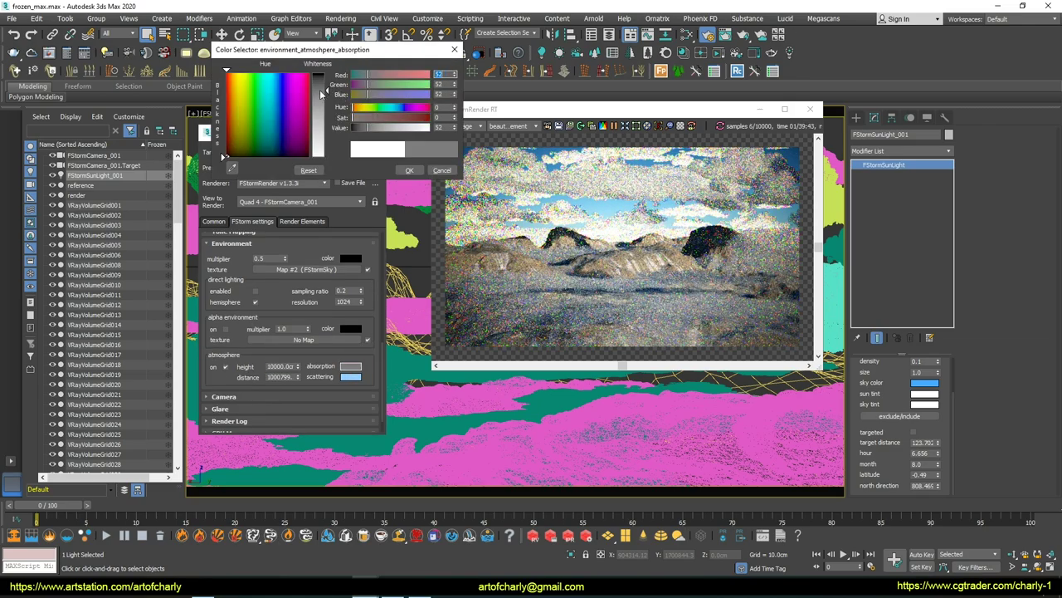
left_click_drag(322, 94, 329, 136)
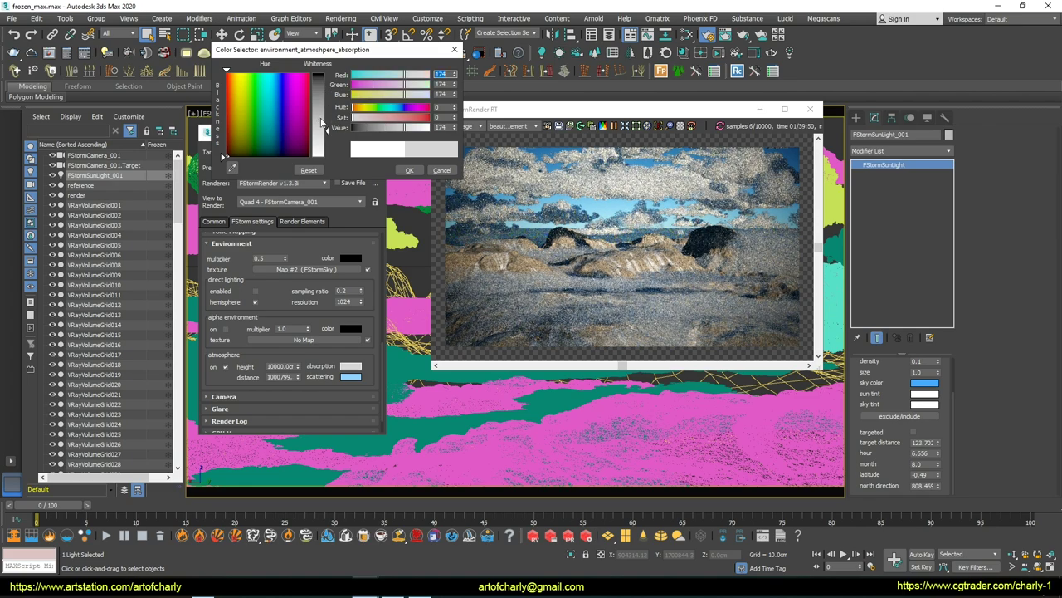
left_click_drag(332, 145, 327, 151)
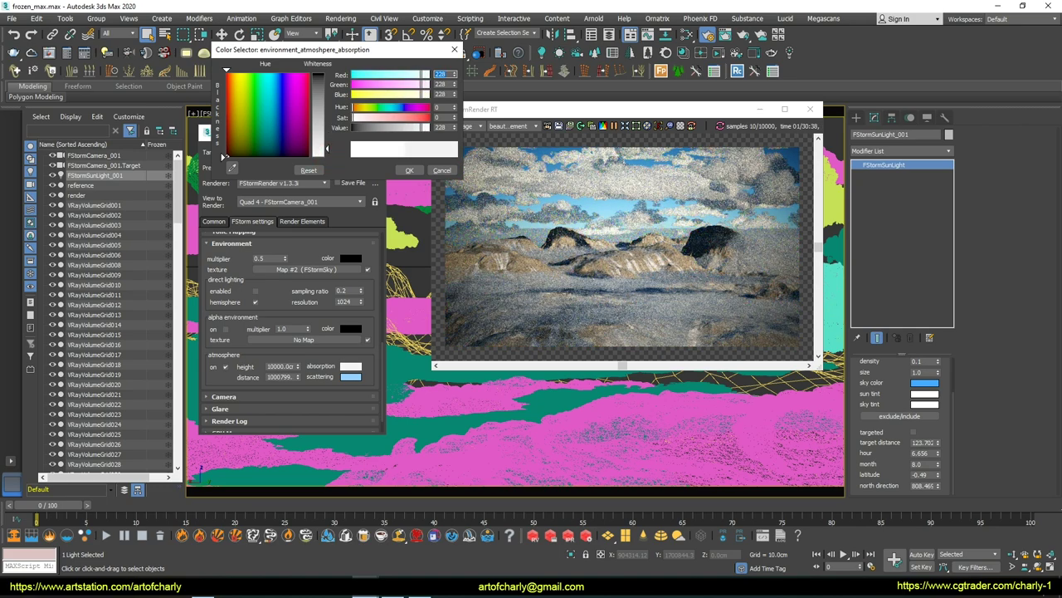
left_click(404, 171)
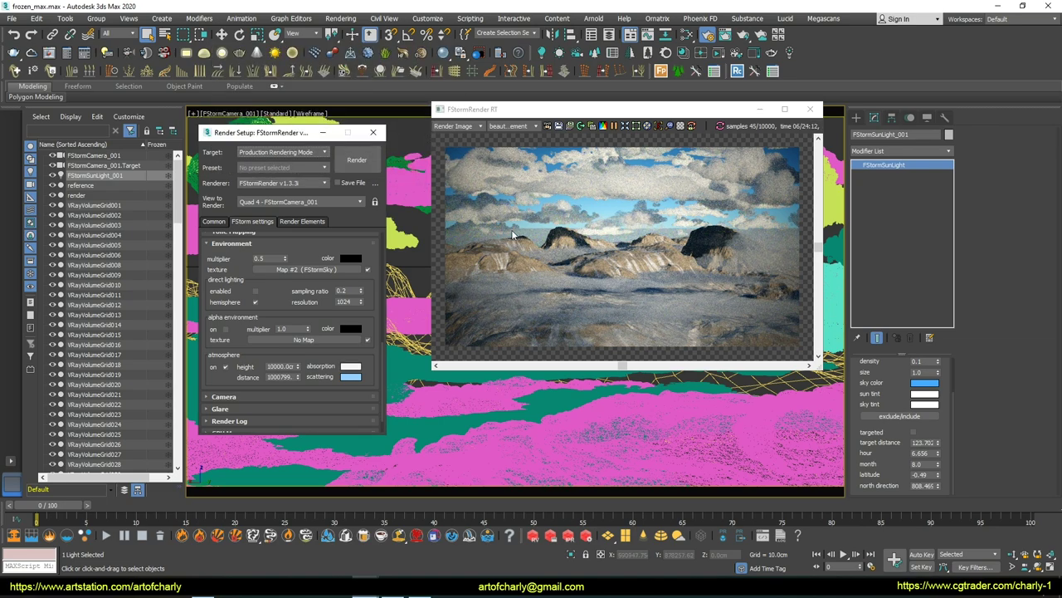
Step: Raise the atmosphere height to 70000 cm and close Render Setup
double_click(269, 366)
key("Tab")
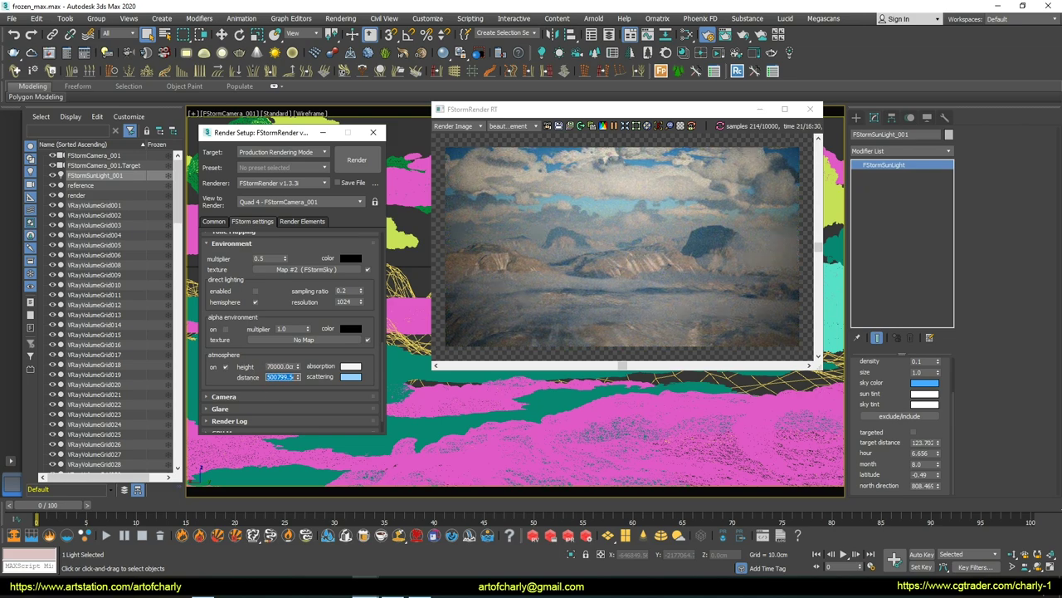
left_click(374, 133)
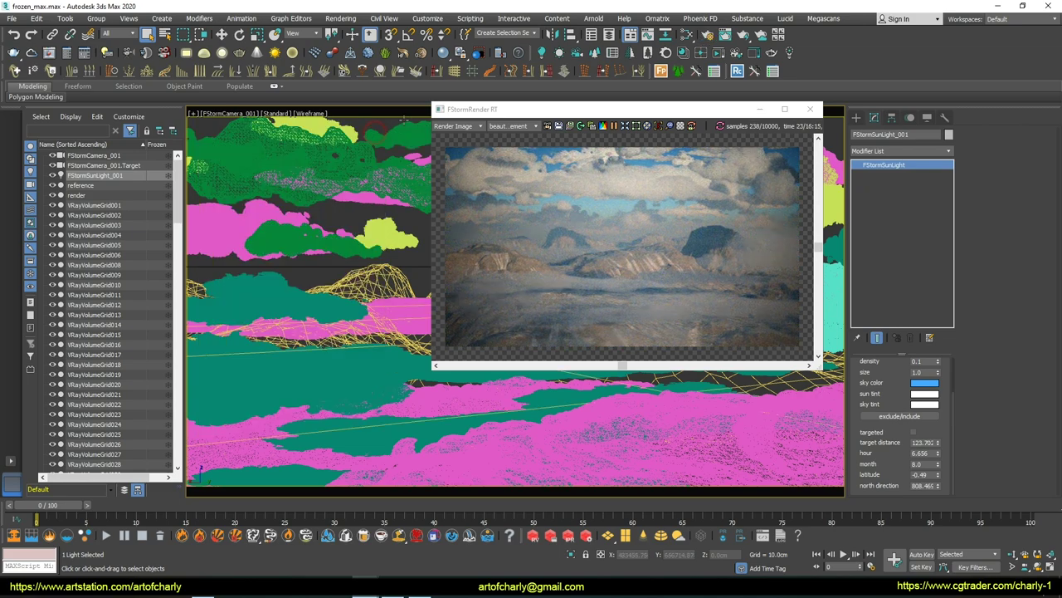
left_click_drag(525, 112, 716, 130)
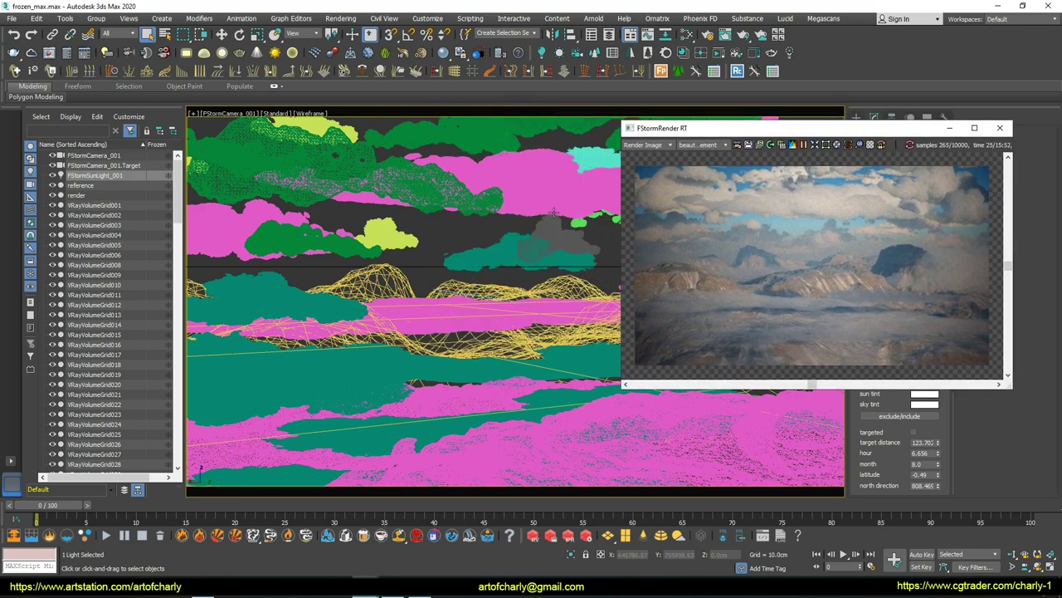
Step: Clone a cloud volume grid as an instance and move the copy lower
left_click(737, 145)
left_click(510, 189)
key("w")
left_click_drag(534, 166, 475, 278, "shift")
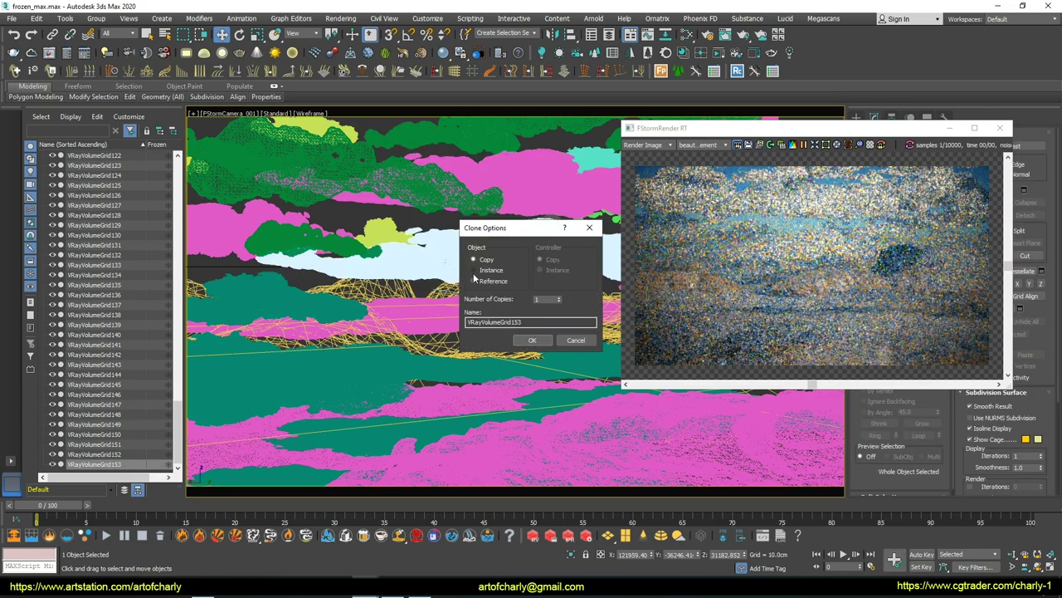
left_click(532, 339)
Step: Rotate the new cloud and reposition it in a zoomed top view
key("e")
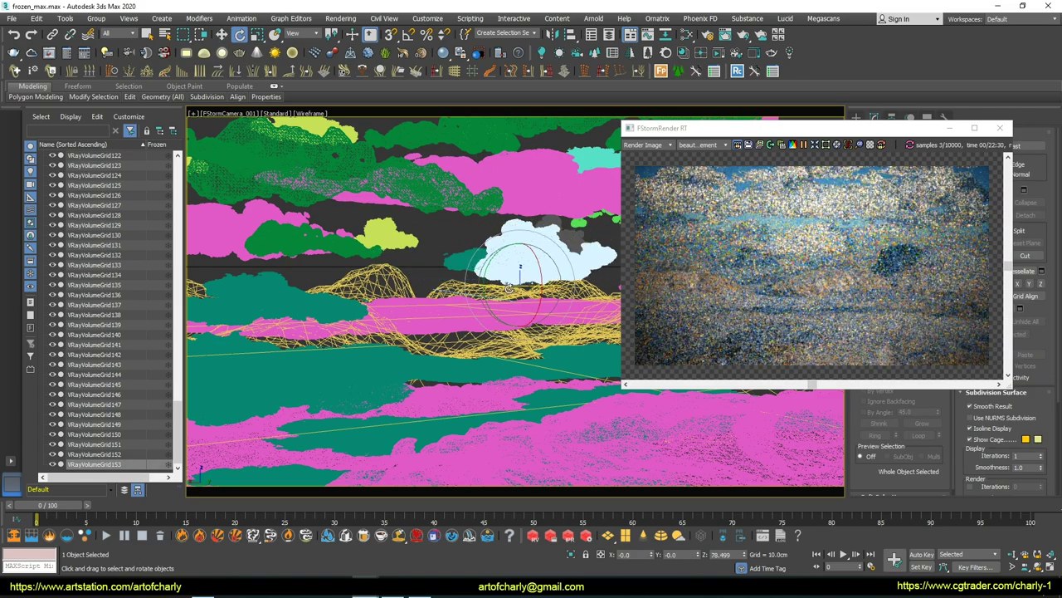
key("alt+w")
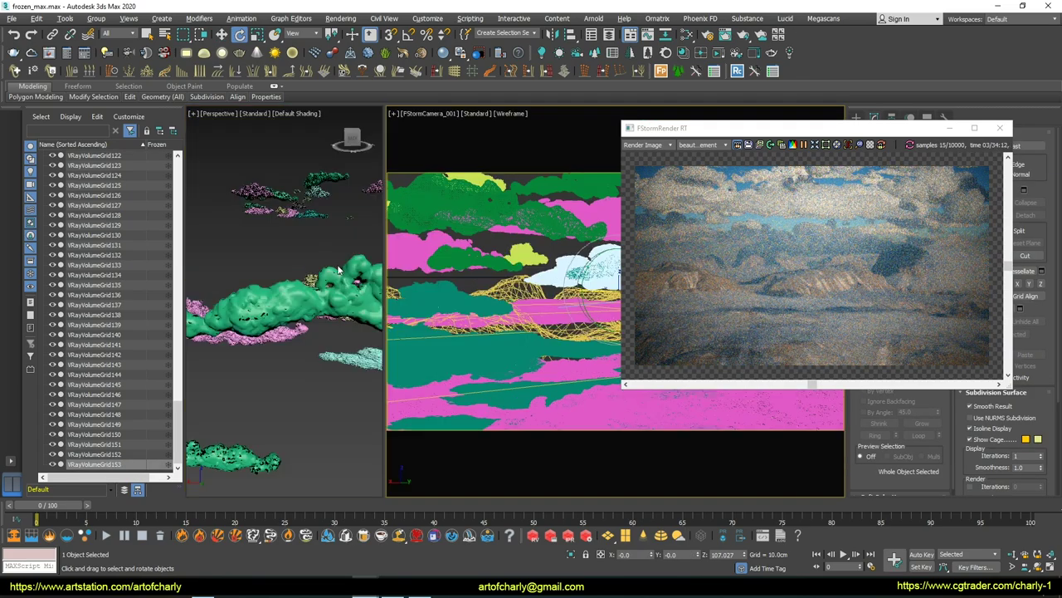
key("t")
key("z")
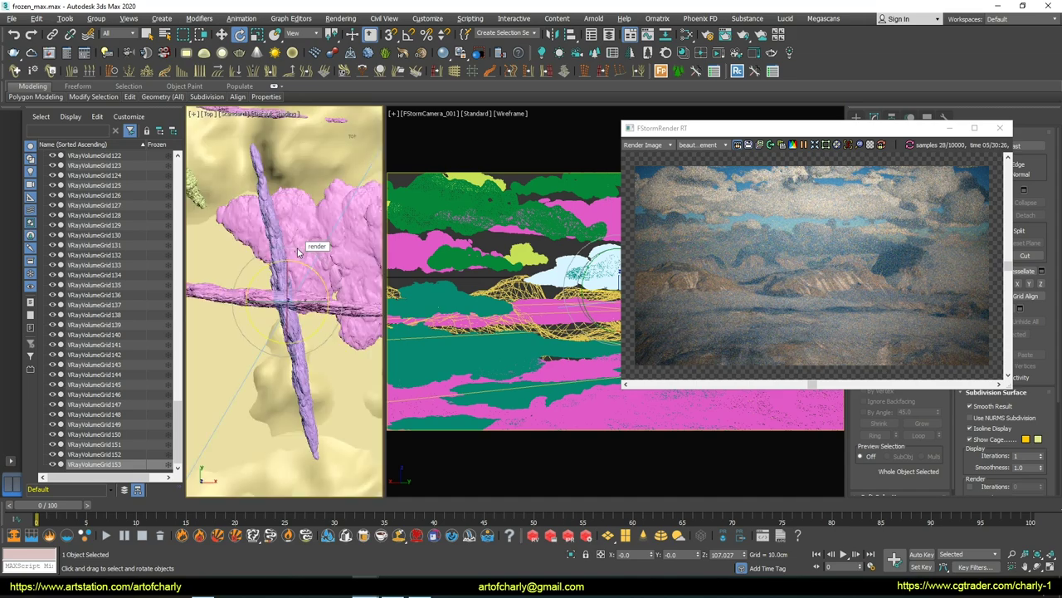
scroll(278, 286, "down", 4)
scroll(274, 296, "down", 4)
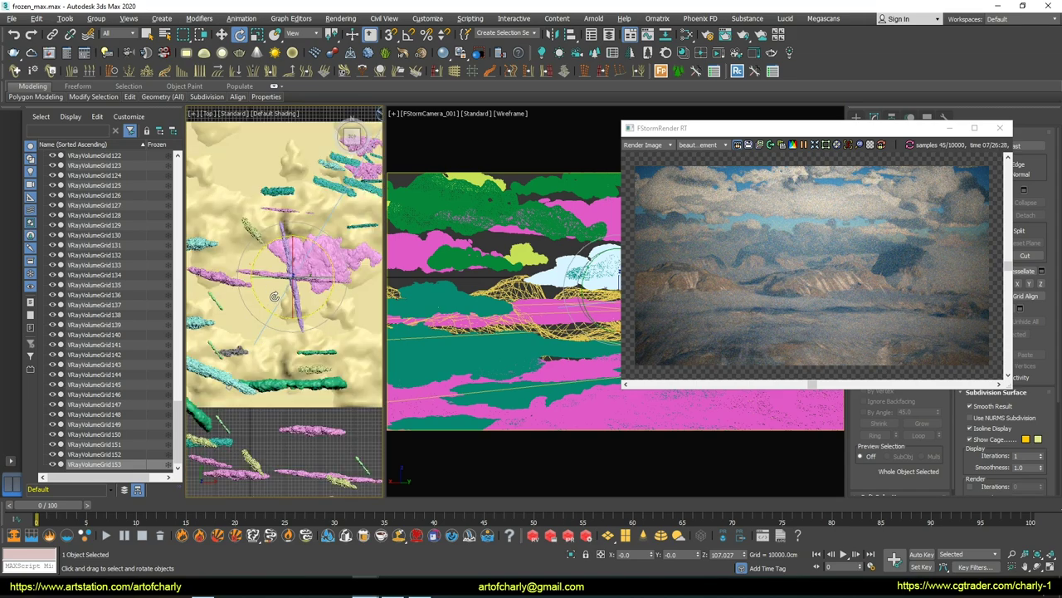
key("w")
left_click_drag(293, 245, 307, 301)
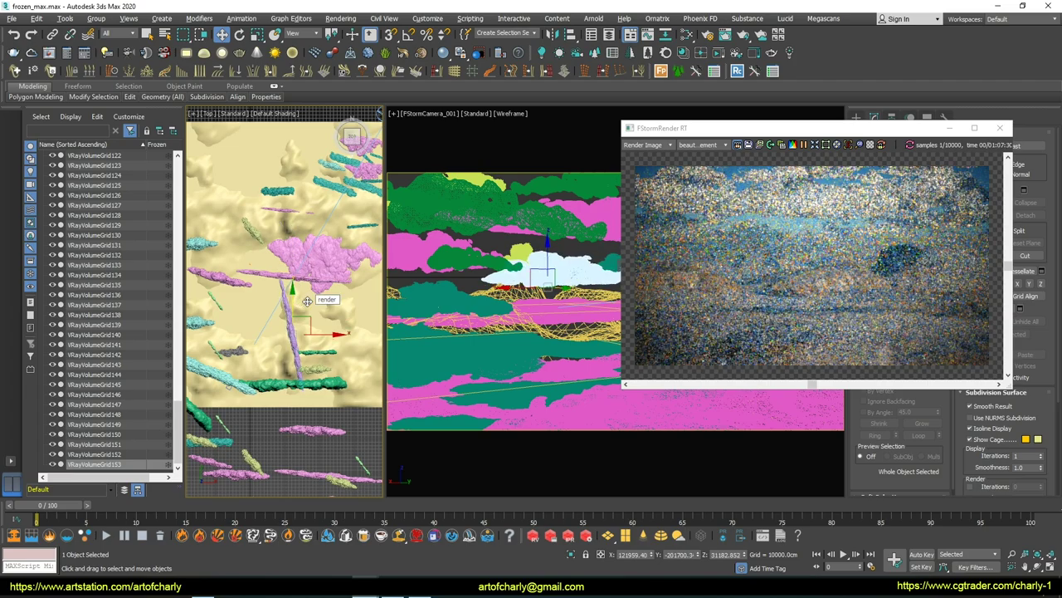
Step: Clone the cloud again as an instance, offset downward in the top view
key("f")
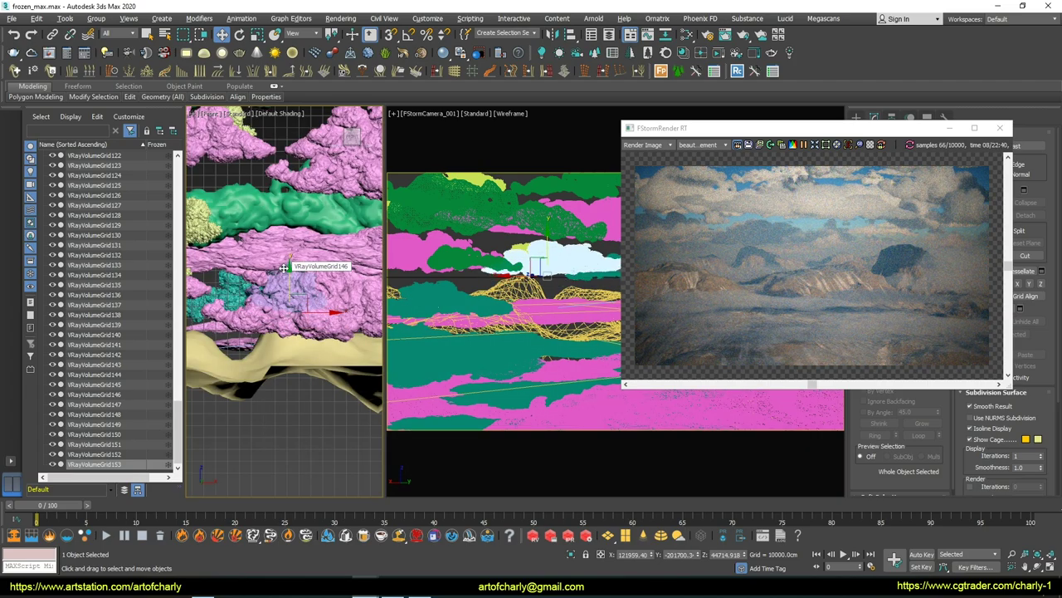
key("t")
scroll(283, 282, "down", 2)
scroll(284, 287, "down", 2)
scroll(285, 287, "down", 2)
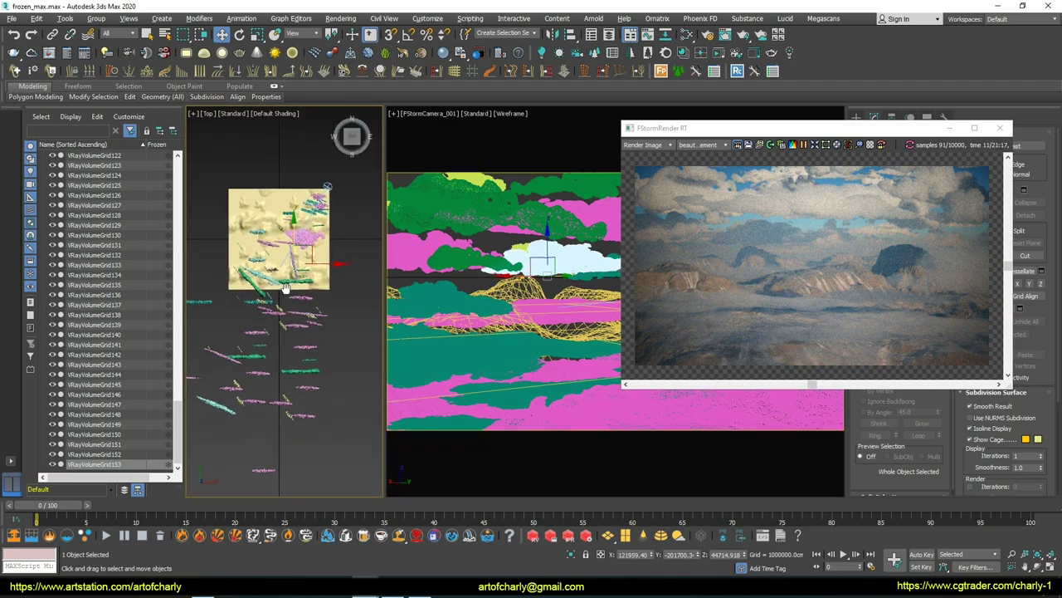
left_click_drag(285, 288, 444, 333, "shift")
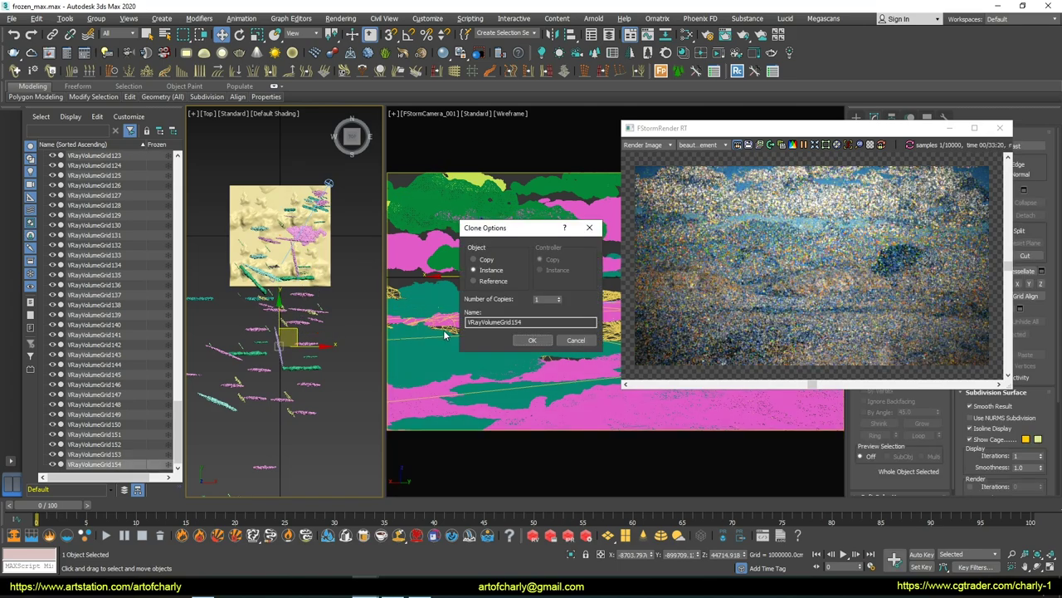
left_click(532, 339)
Step: Inspect the new cloud layers in wireframe from front, top and orbited views
key("f")
scroll(305, 267, "down", 1)
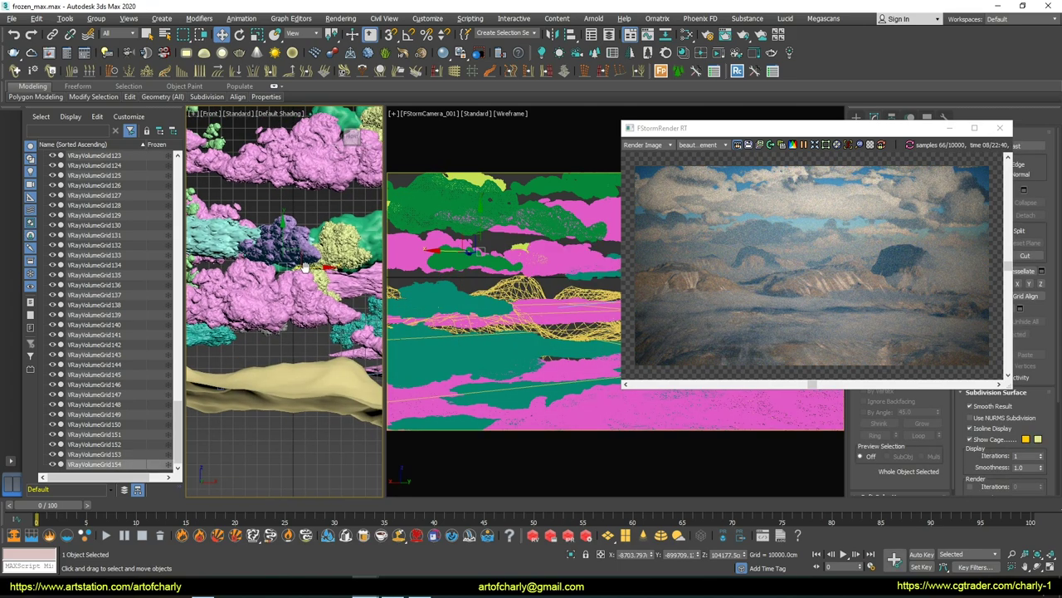
middle_click_drag(306, 268, 287, 277)
key("t")
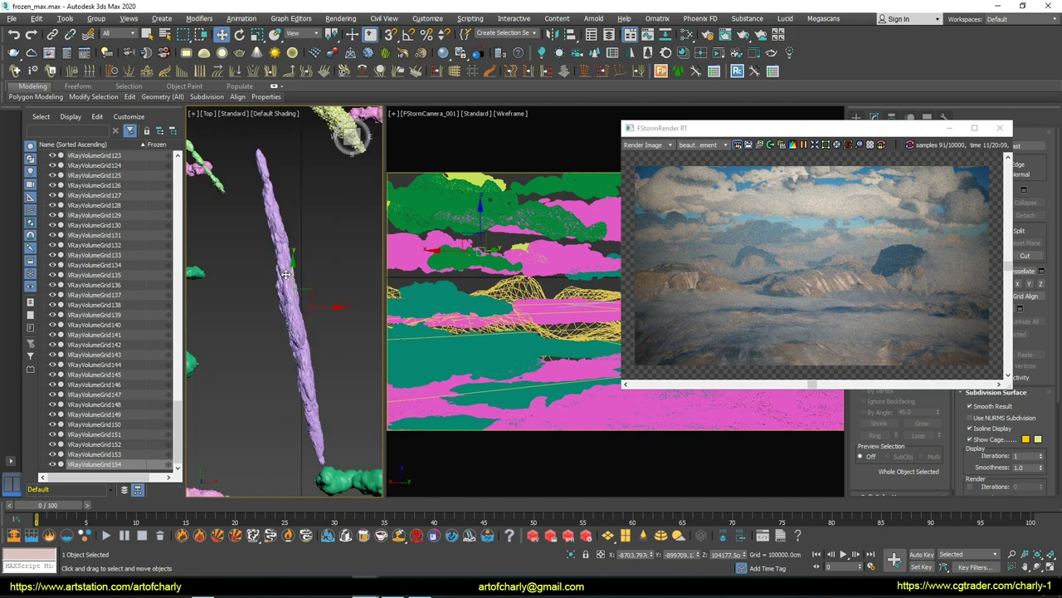
key("F3")
middle_click_drag(264, 307, 257, 280, "alt")
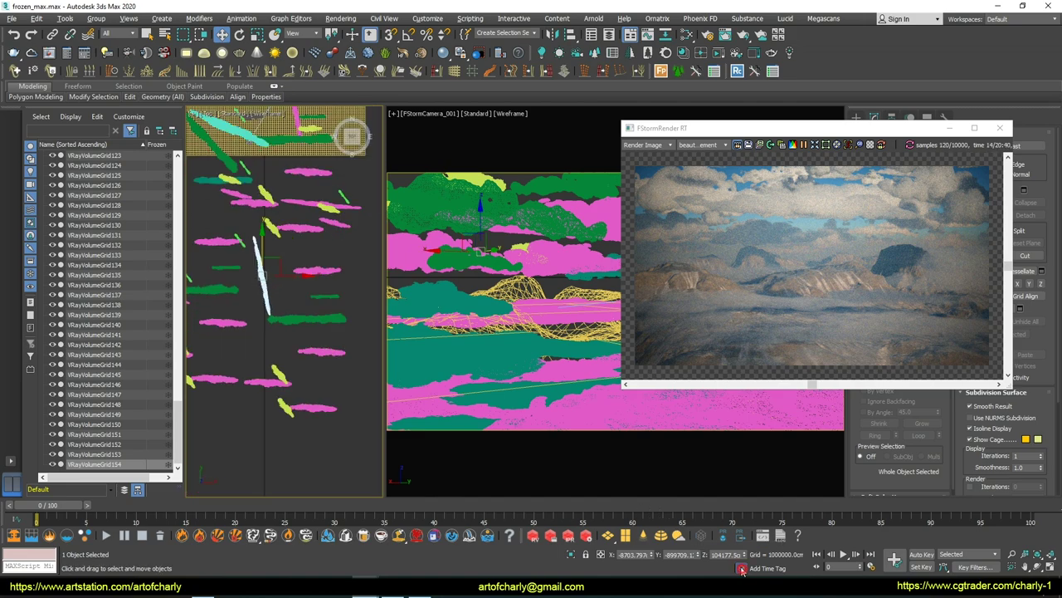
middle_click_drag(325, 359, 271, 260, "alt")
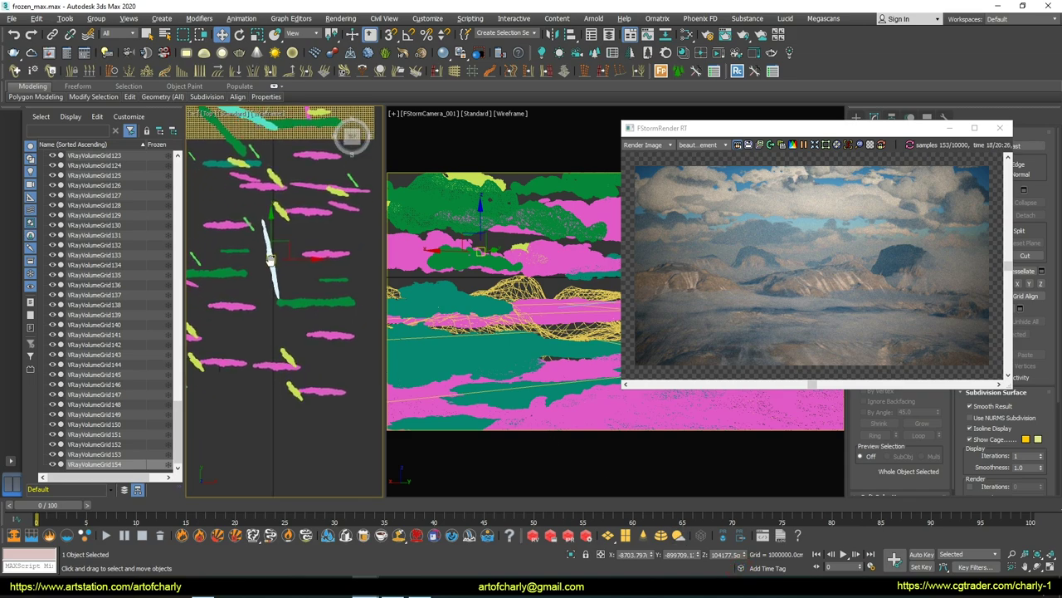
mouse_move(271, 259)
middle_mouse_down("alt")
mouse_move(268, 250)
mouse_move(278, 304)
mouse_move(267, 305)
middle_mouse_up("alt")
key("f")
key("t")
Step: Select the 22 clouds VRayVolumeGrid156 to 177 and clone them as offset instances
key("q")
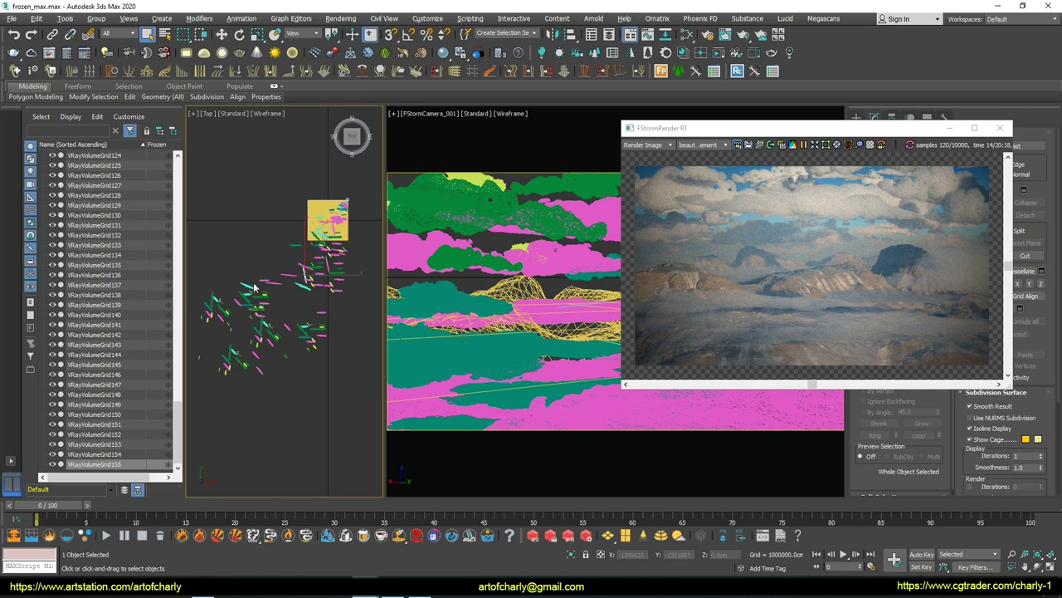
left_click_drag(254, 287, 216, 374)
scroll(262, 304, "up", 3)
key("w")
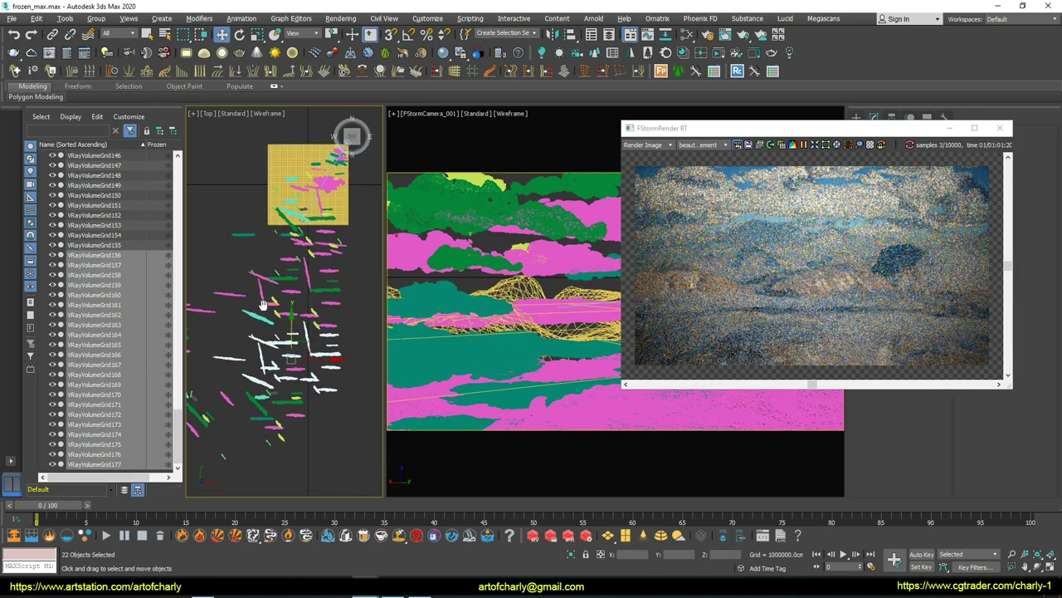
key("f")
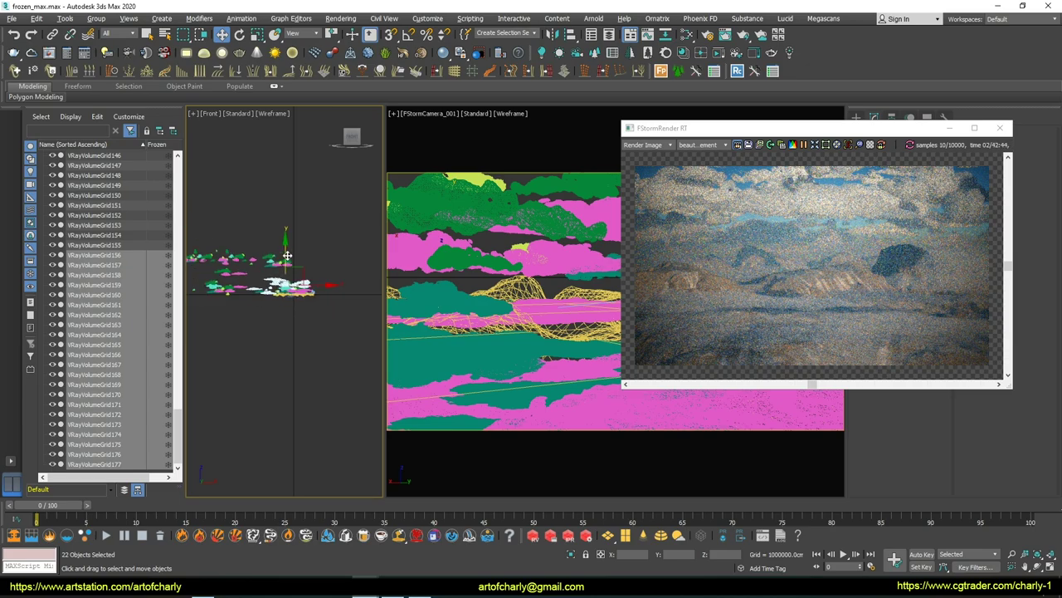
key("t")
left_click_drag(328, 299, 340, 378, "shift")
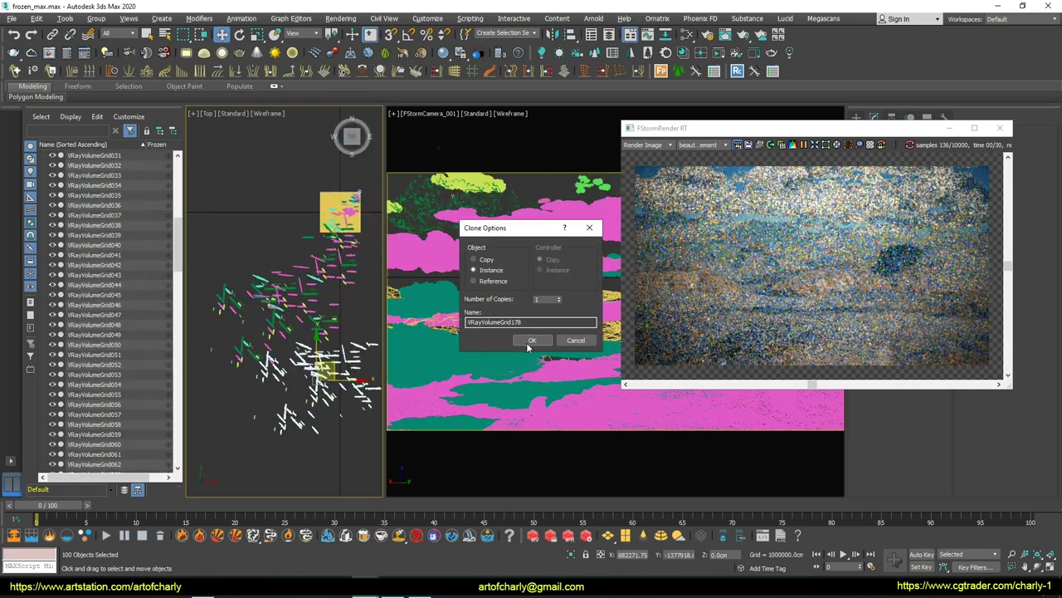
left_click(531, 342)
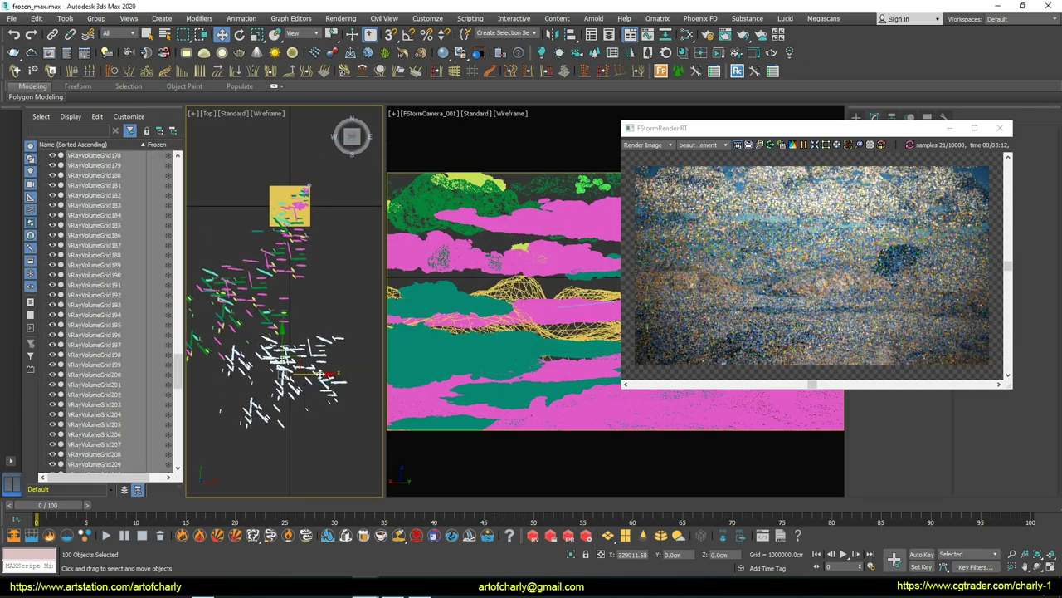
key("f")
key("t")
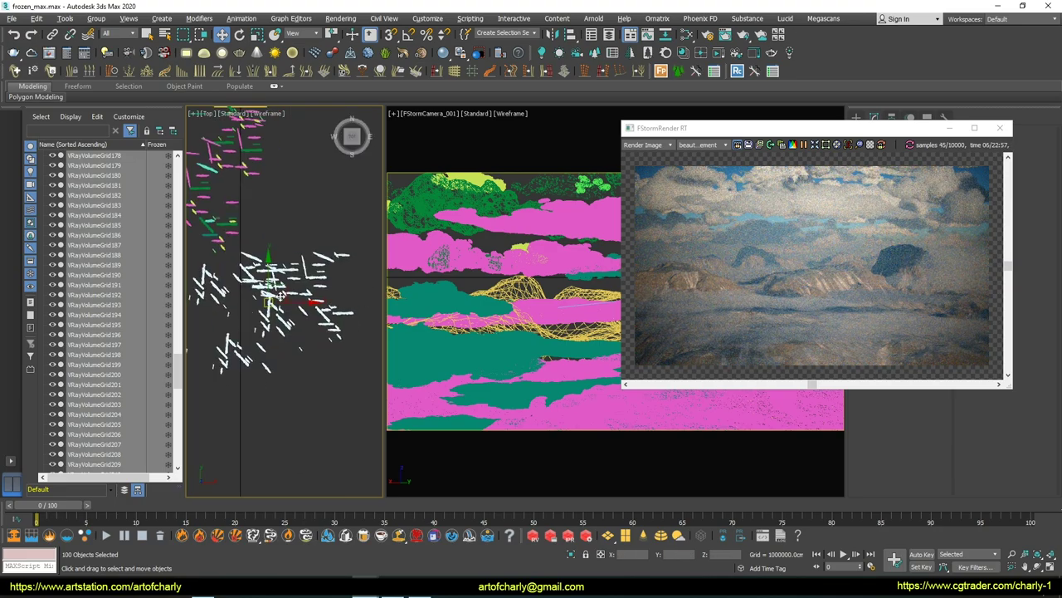
right_click(312, 241)
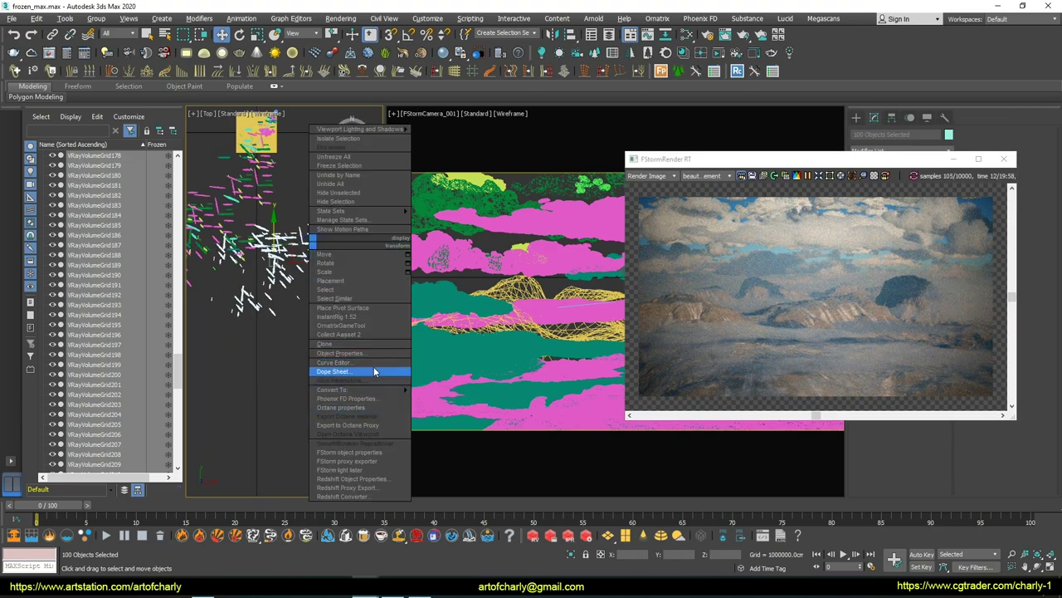
Step: Turn on Display as Box for the cloned clouds in Object Properties
left_click(336, 353)
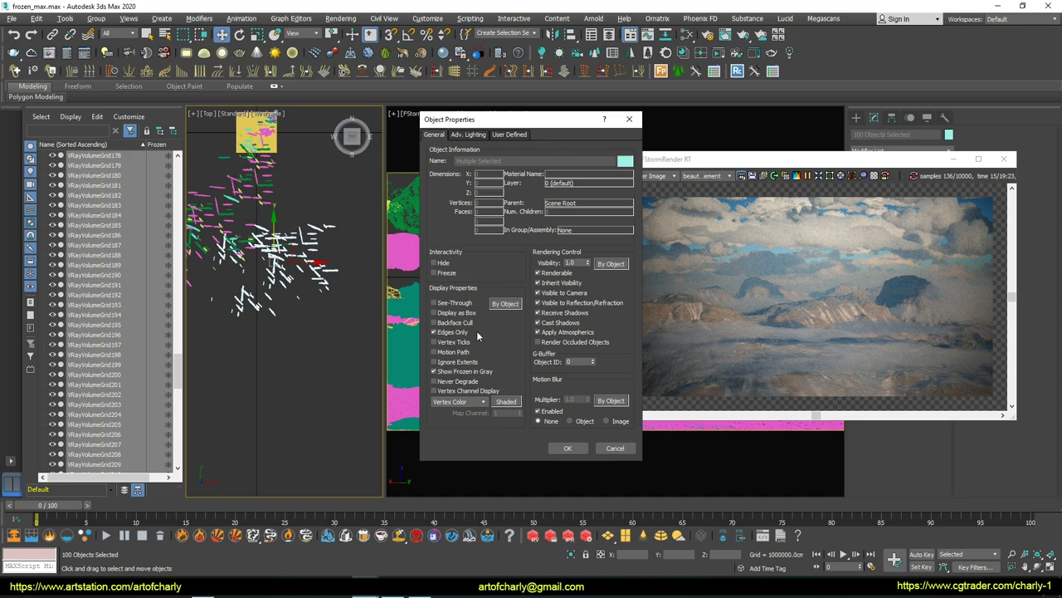
left_click(567, 448)
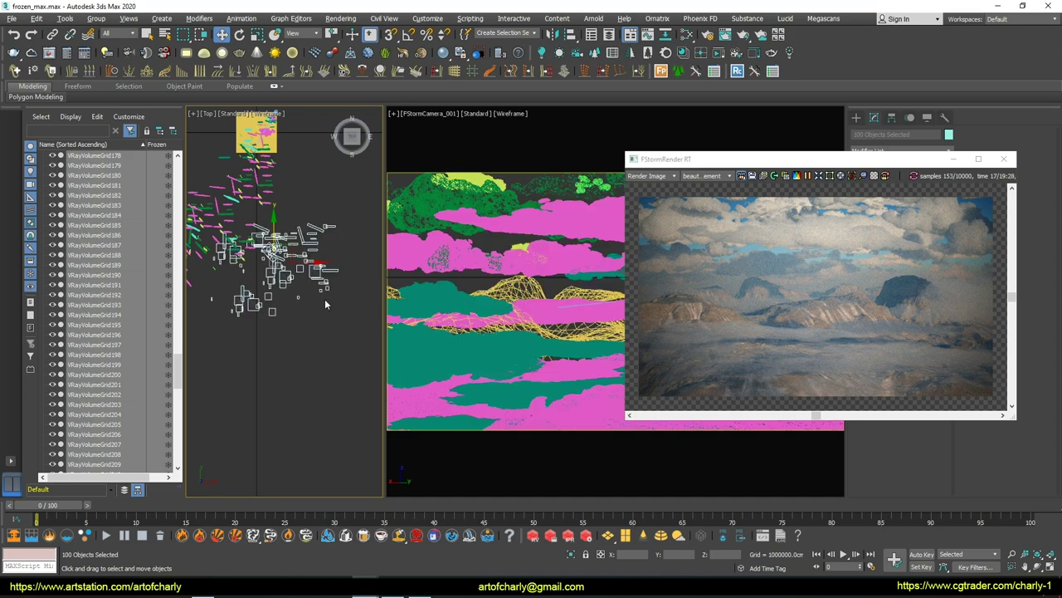
middle_click_drag(257, 284, 307, 325)
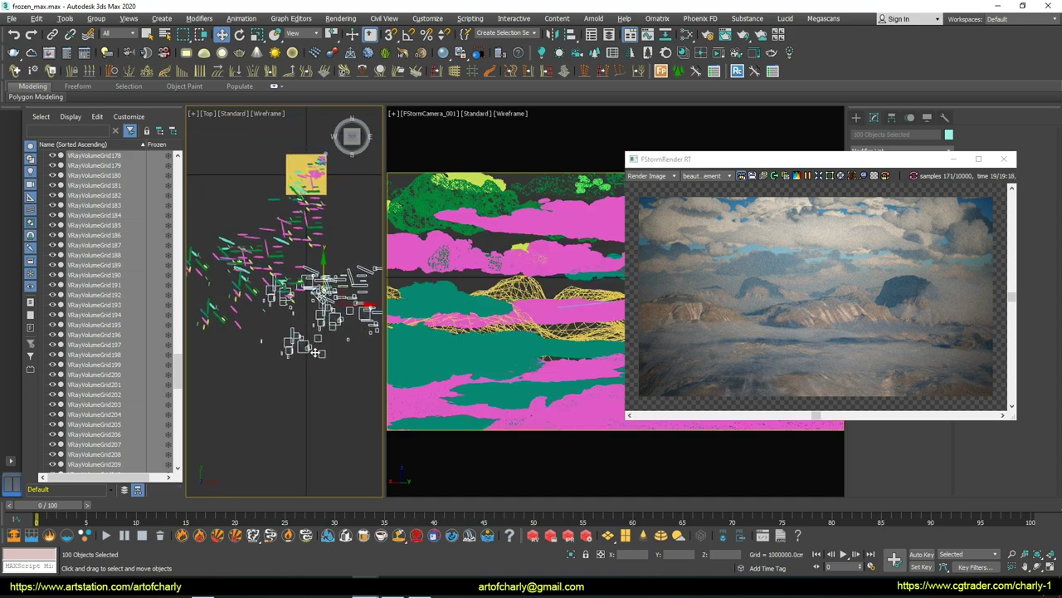
Step: Select every object and enable Display as Box, then view the clouds from the front
key("ctrl+a")
right_click(303, 301)
left_click(321, 369)
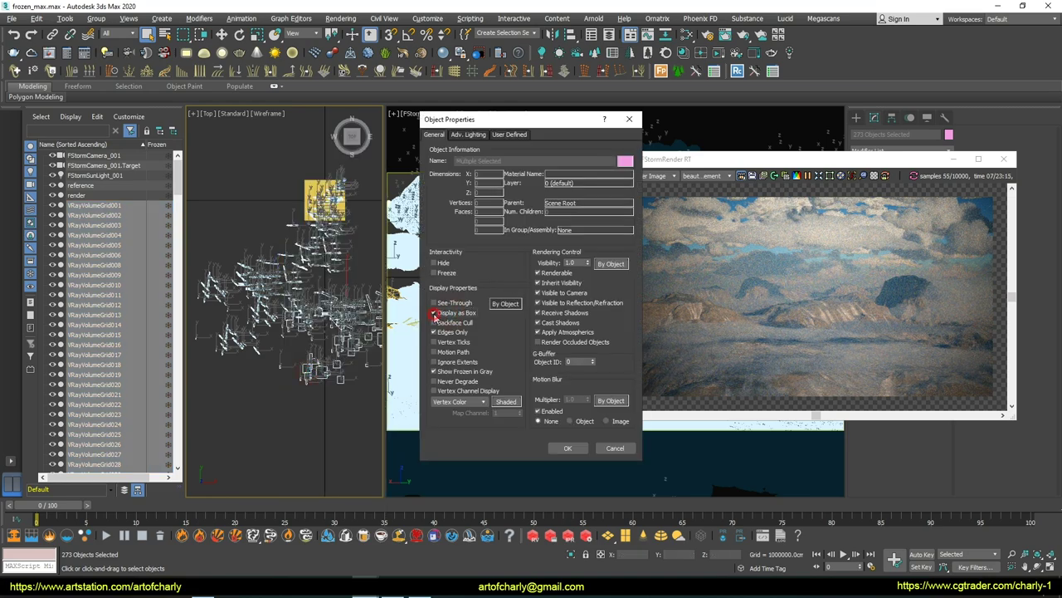
left_click(564, 447)
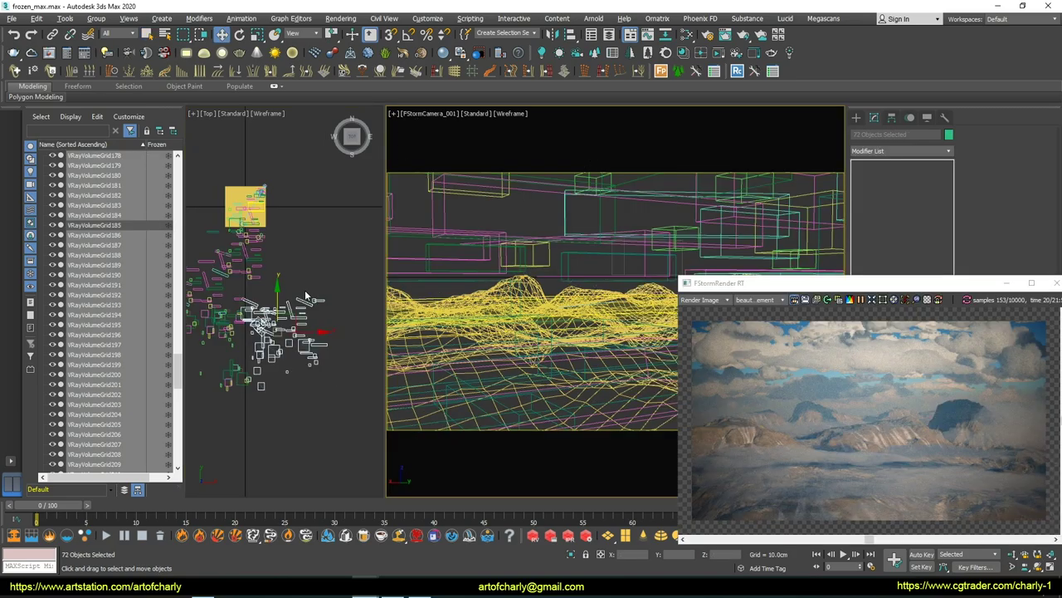
key("f")
scroll(309, 283, "down", 2)
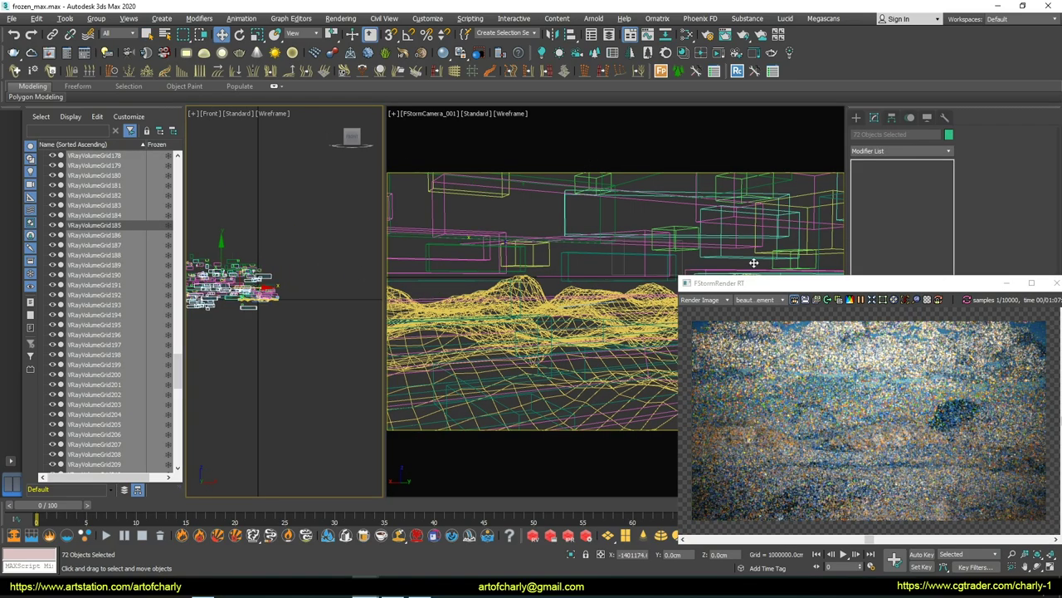
left_click_drag(764, 284, 572, 152)
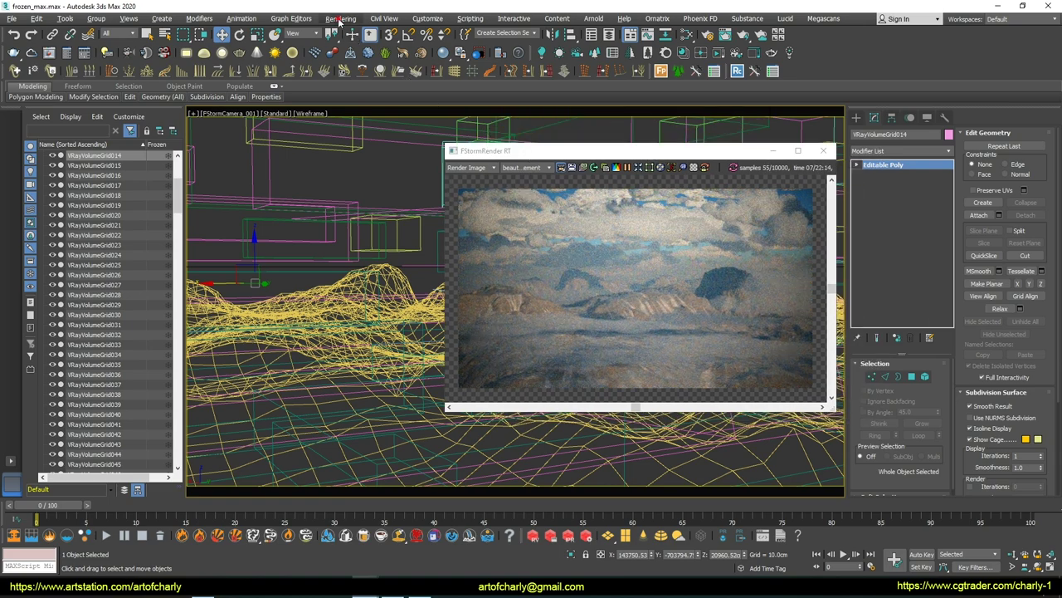
Step: Review the Common and FStorm renderer settings in Render Setup
left_click(339, 18)
left_click(347, 27)
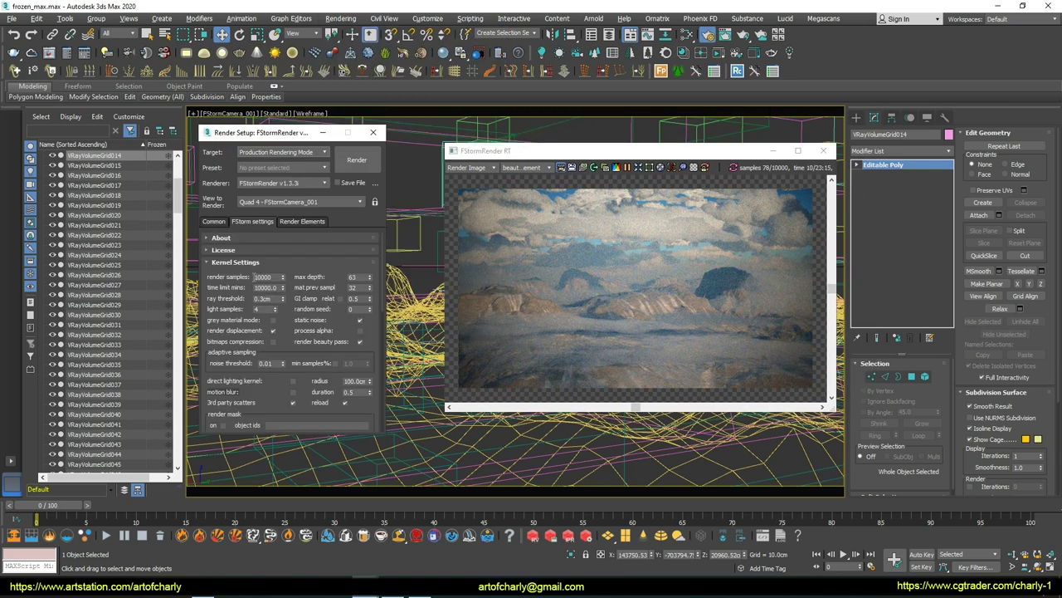
left_click(214, 221)
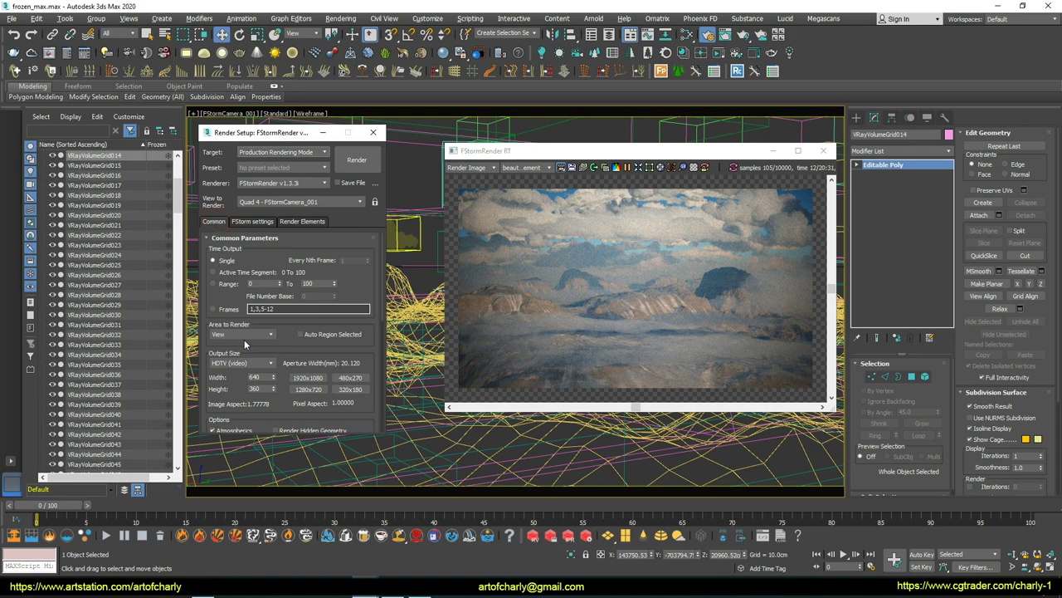
scroll(279, 348, "down", 2)
scroll(290, 344, "down", 2)
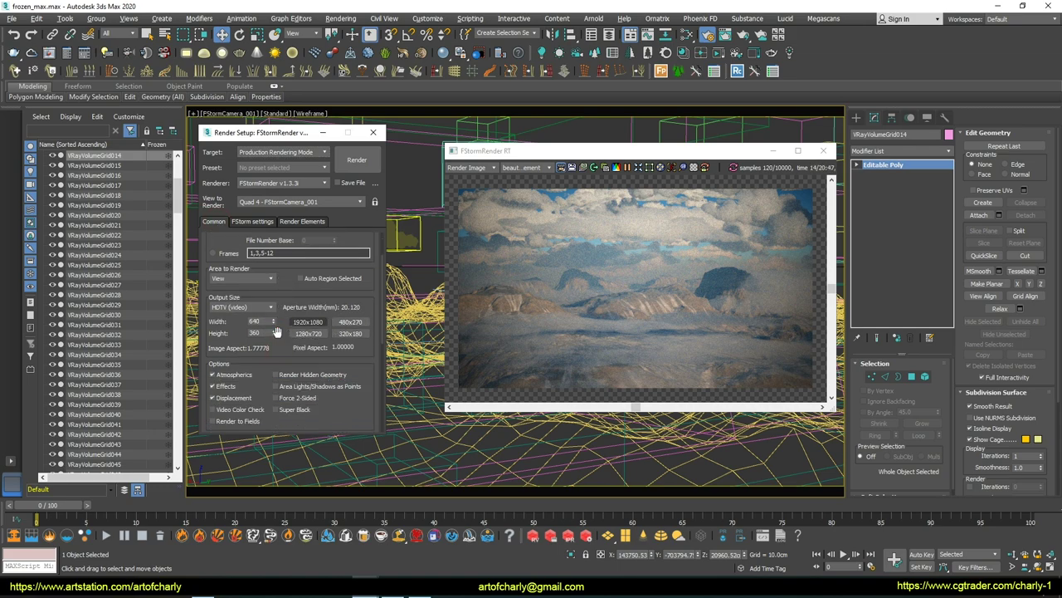
left_click(257, 222)
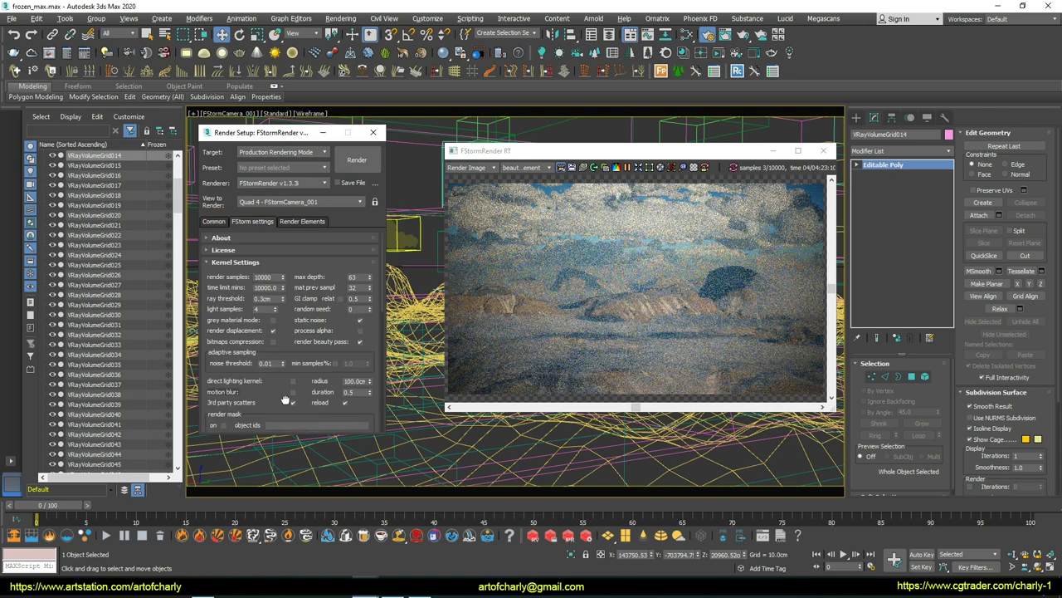
double_click(623, 150)
left_click_drag(249, 132, 108, 120)
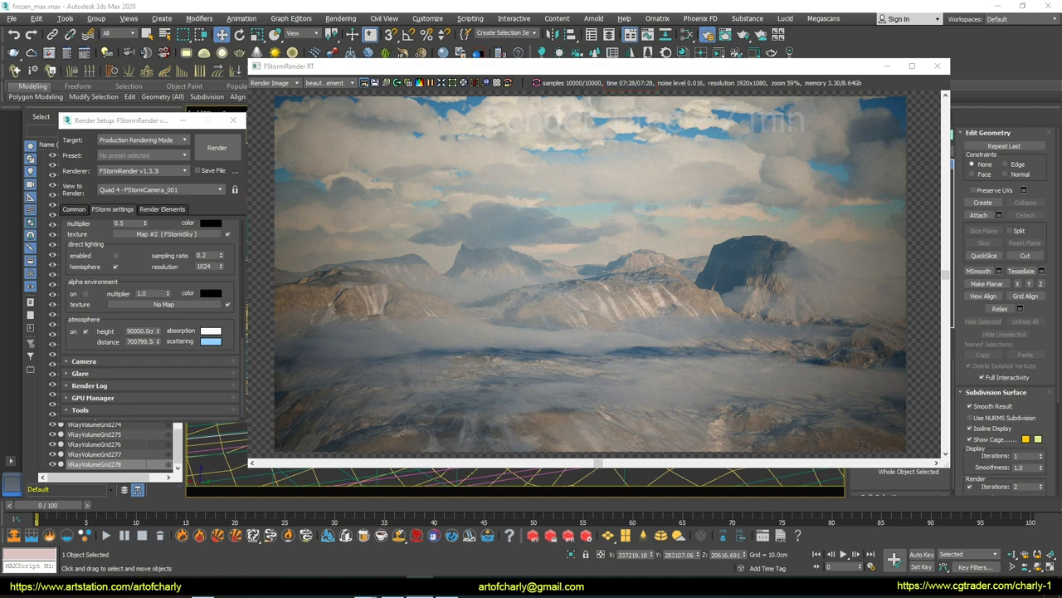
Step: Select most of the VRayVolumeGrid clouds and delete them
key("ctrl+a")
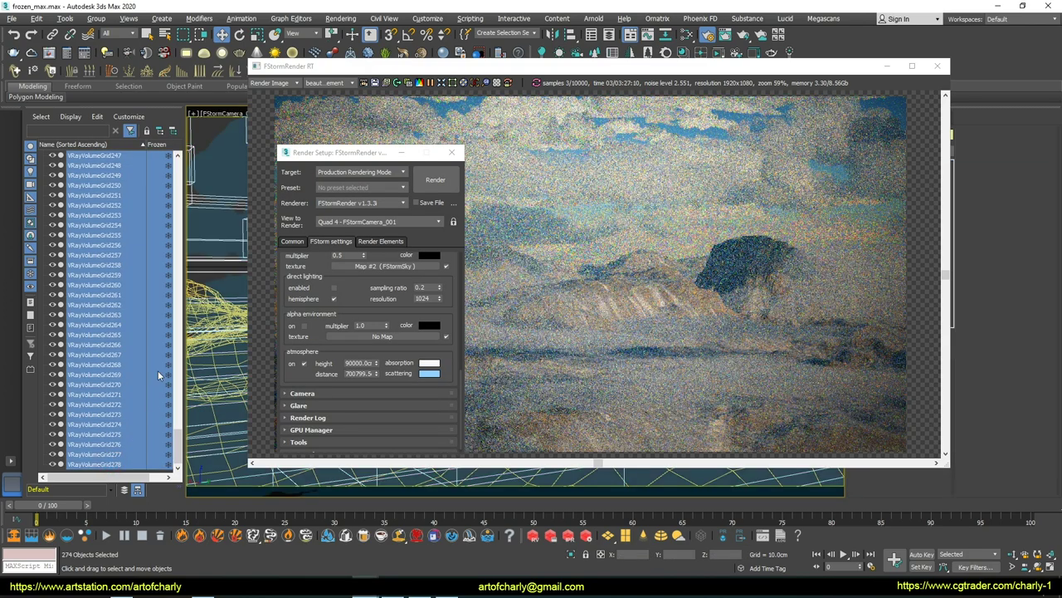
left_click_drag(177, 440, 184, 178)
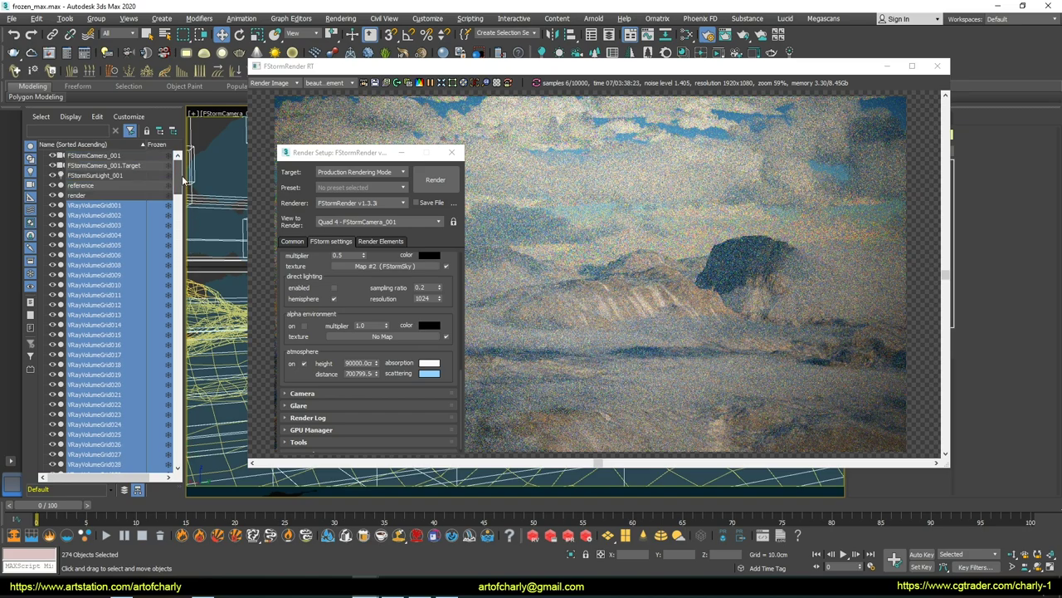
key("Delete")
left_click_drag(348, 159, 184, 143)
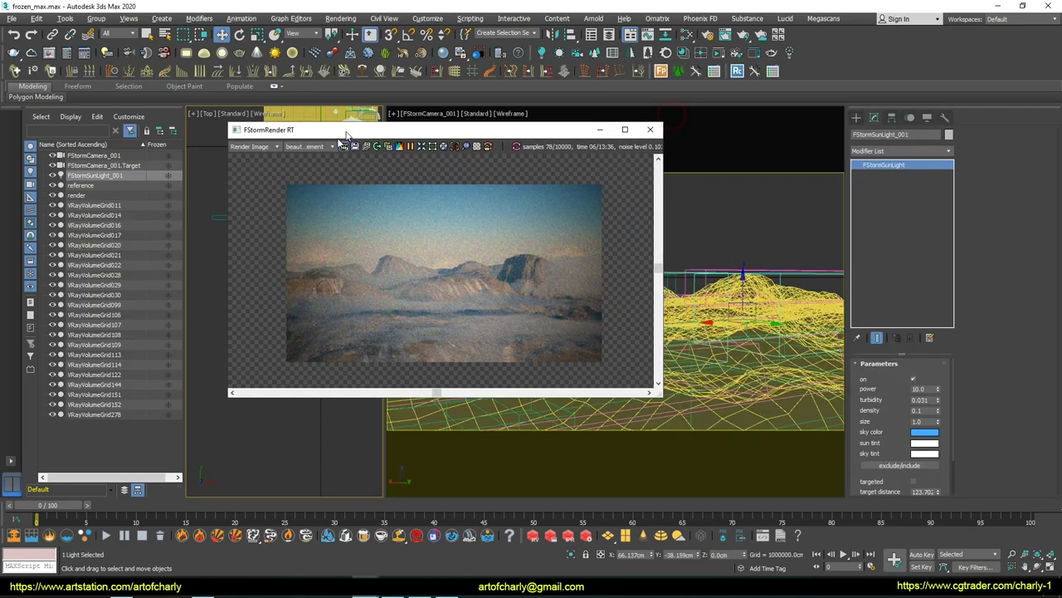
Step: Swing the sun's north direction to about 570 and drop its latitude to -32.05
left_click_drag(898, 470, 903, 354)
left_click_drag(938, 485, 945, 499)
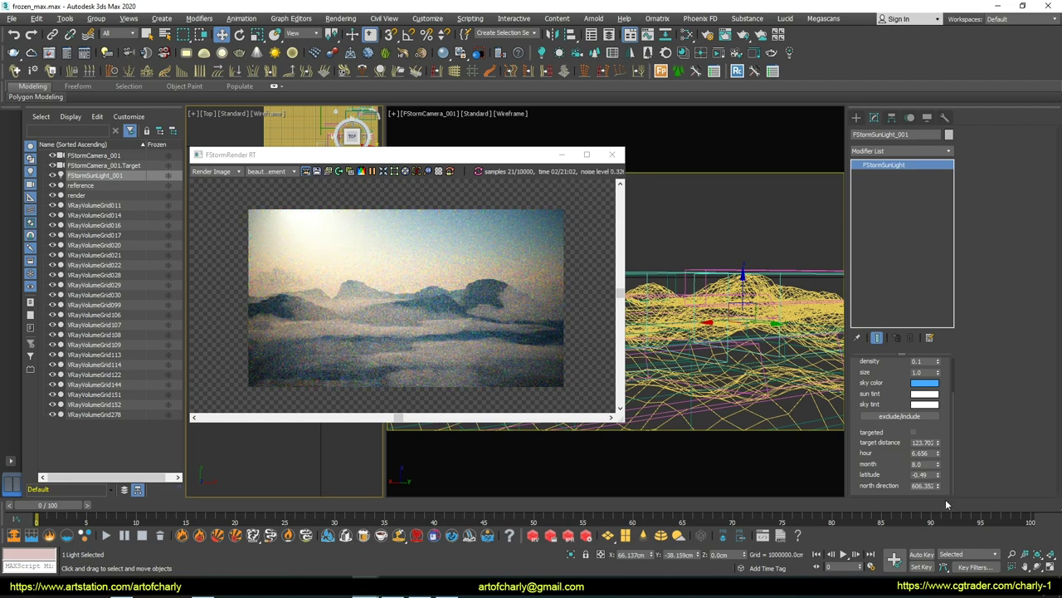
left_click_drag(941, 472, 939, 490)
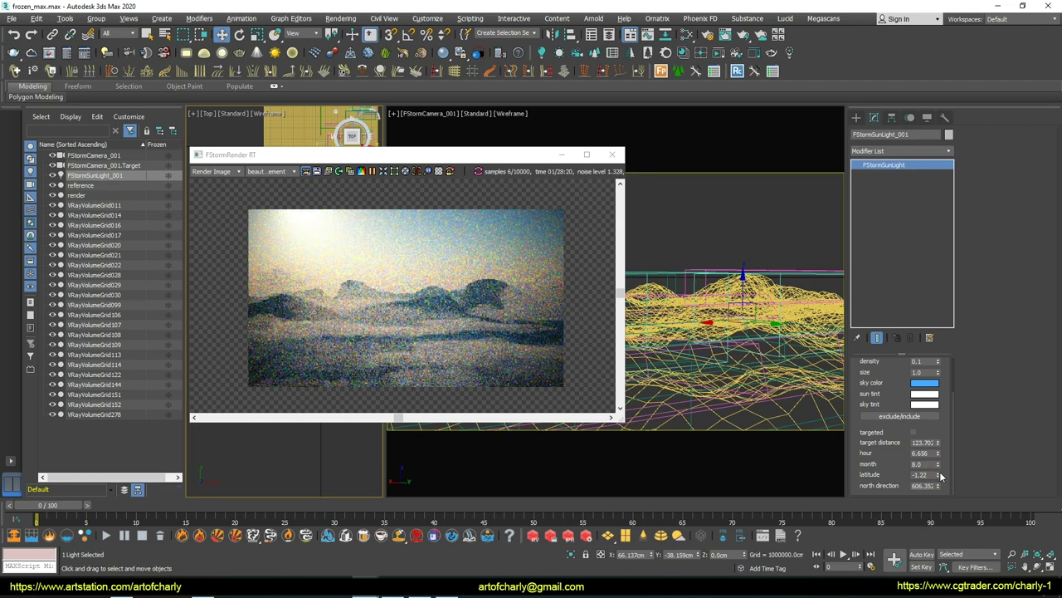
left_click_drag(939, 474, 948, 489)
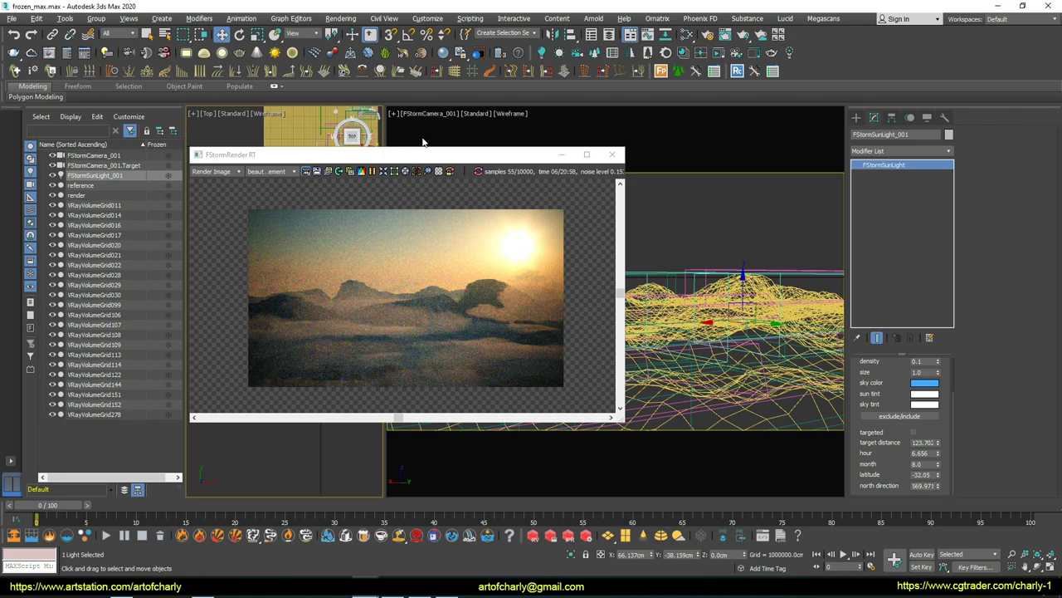
left_click_drag(434, 161, 676, 155)
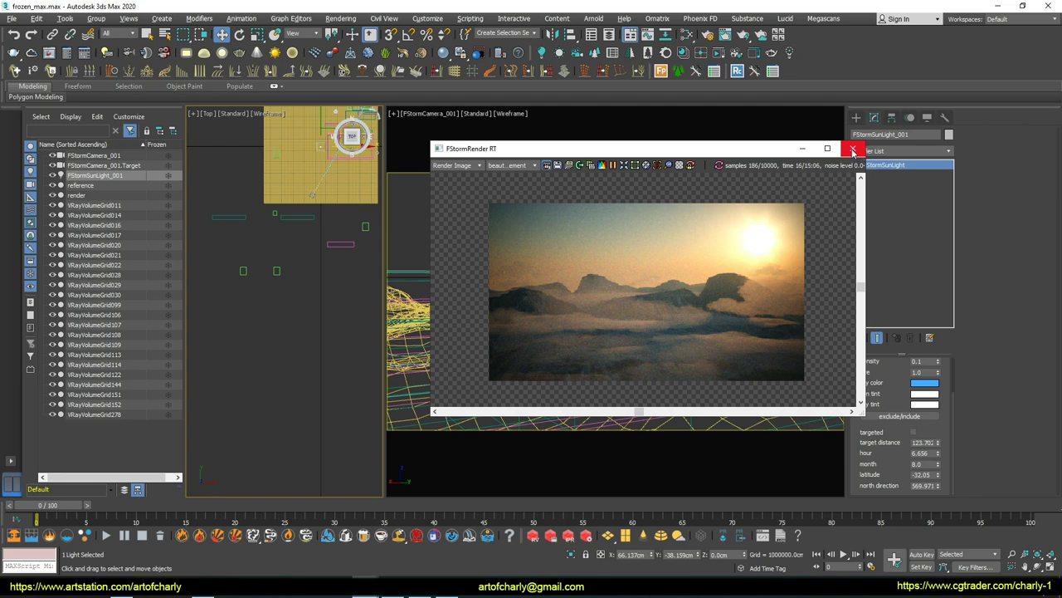
left_click(340, 18)
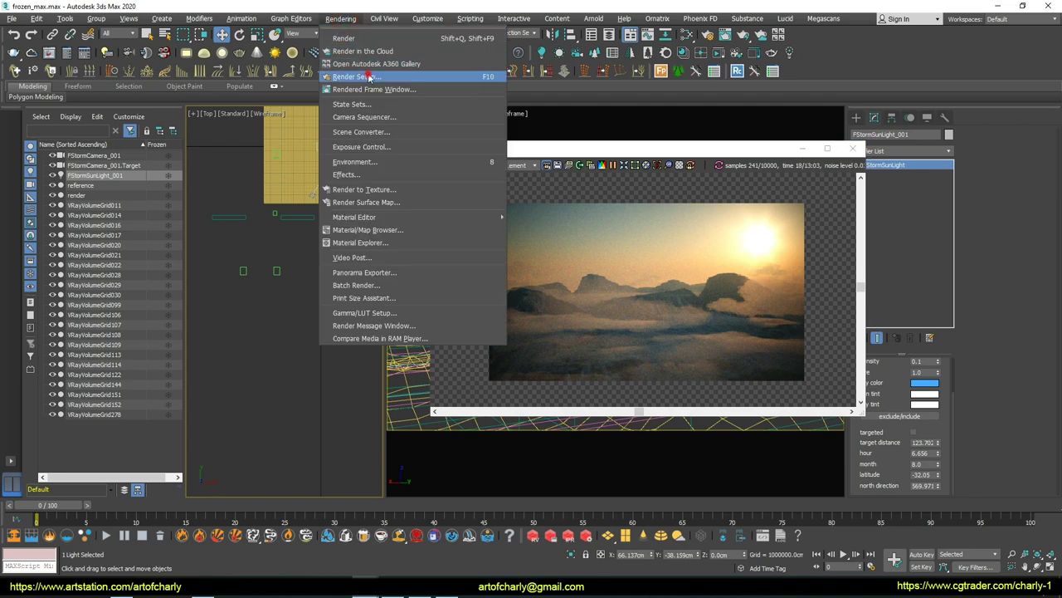
Step: Render at 1920x1080 in an enlarged live window, then switch the output to 480x270
left_click(357, 74)
left_click(277, 211)
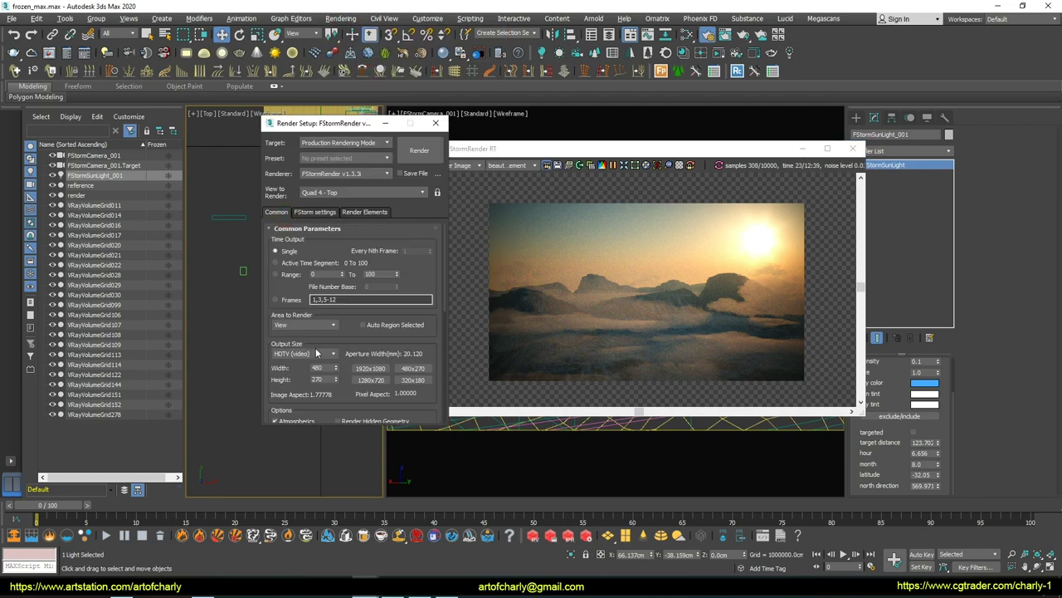
left_click(366, 370)
left_click(314, 212)
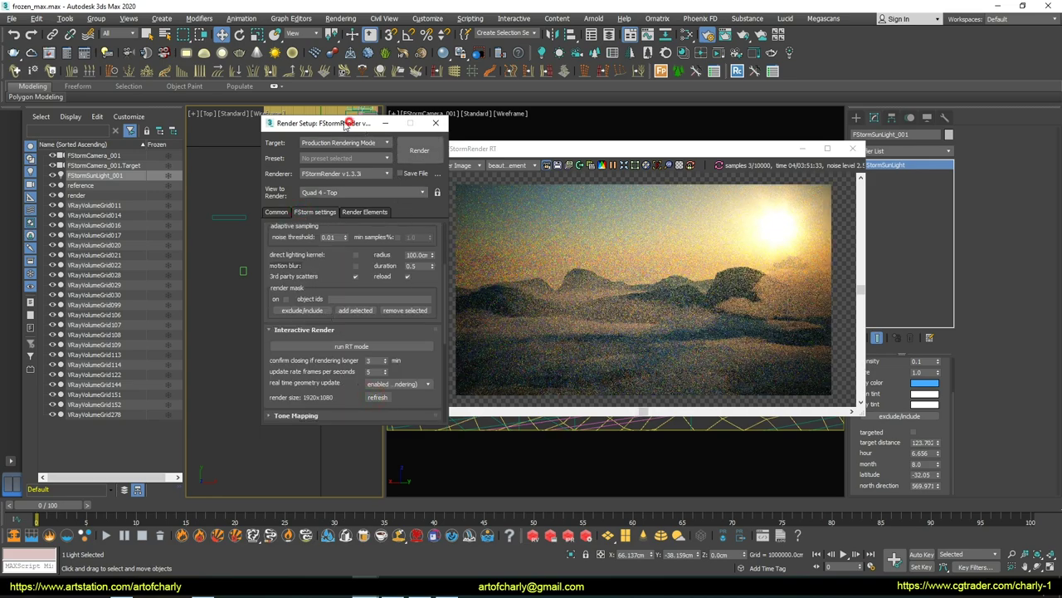
left_click_drag(346, 125, 228, 105)
left_click_drag(503, 150, 382, 62)
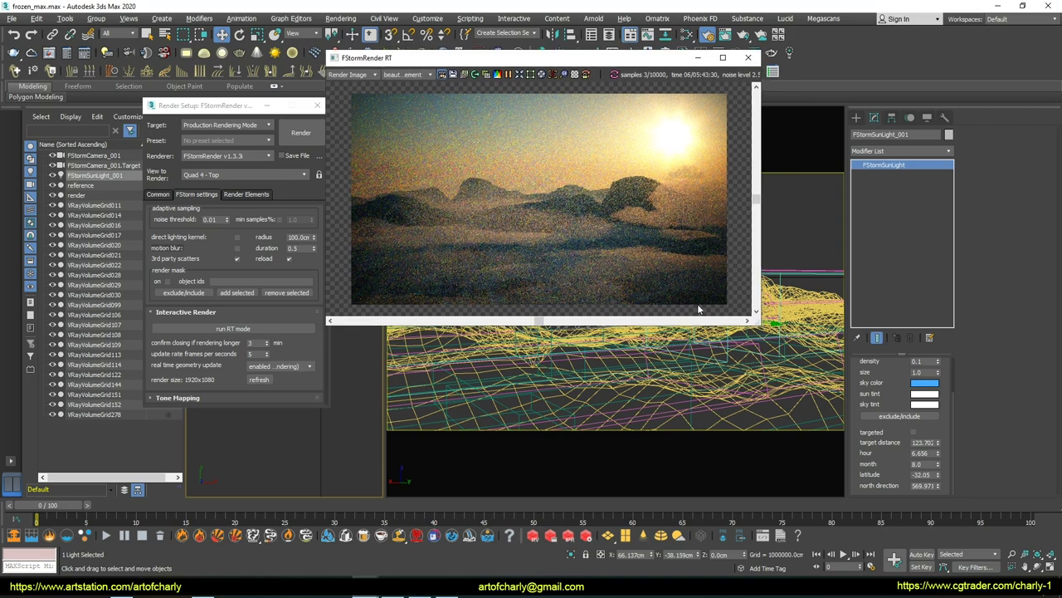
left_click_drag(752, 321, 986, 477)
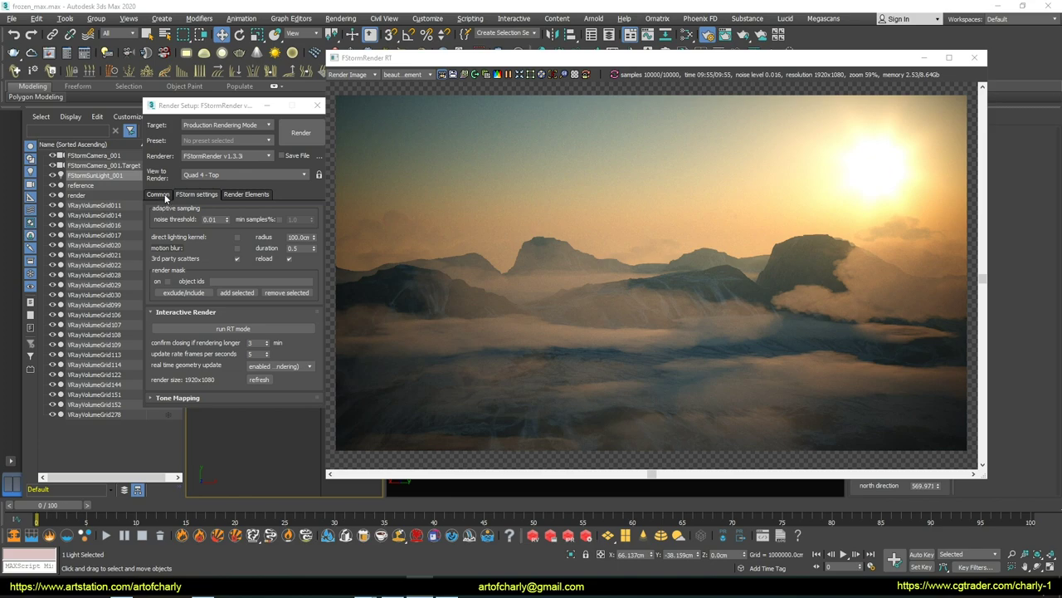
left_click(159, 194)
left_click(299, 352)
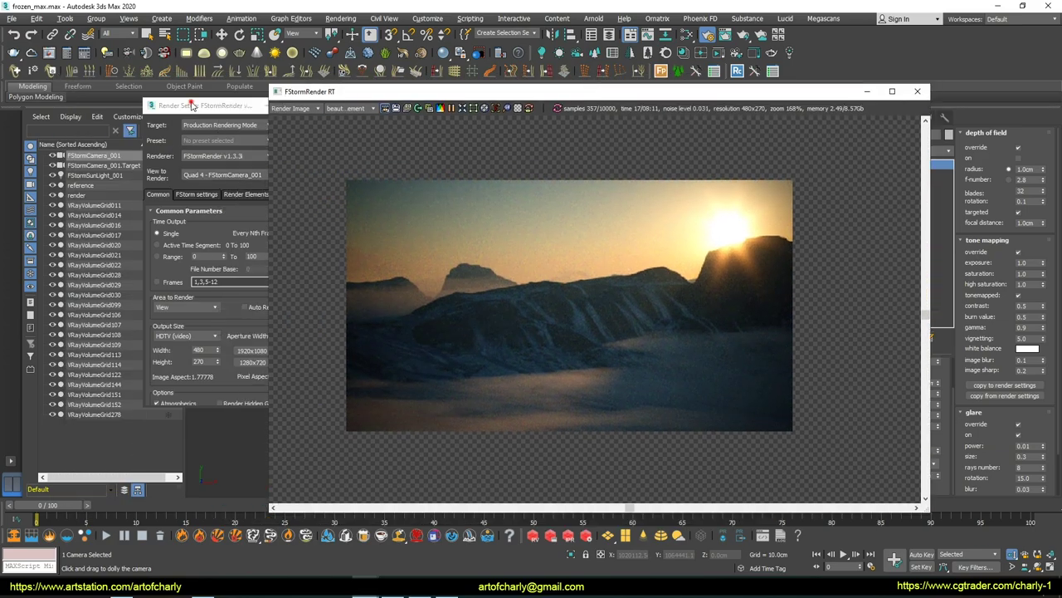
Step: Select FStormSunLight_001 and turn its north direction to 599.04
left_click(191, 105)
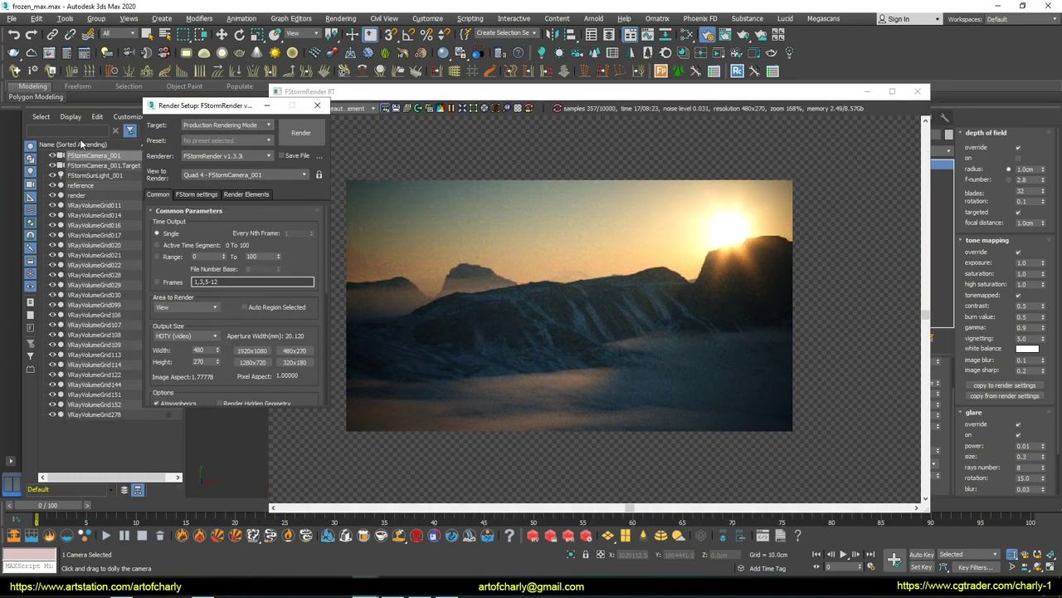
left_click(105, 177)
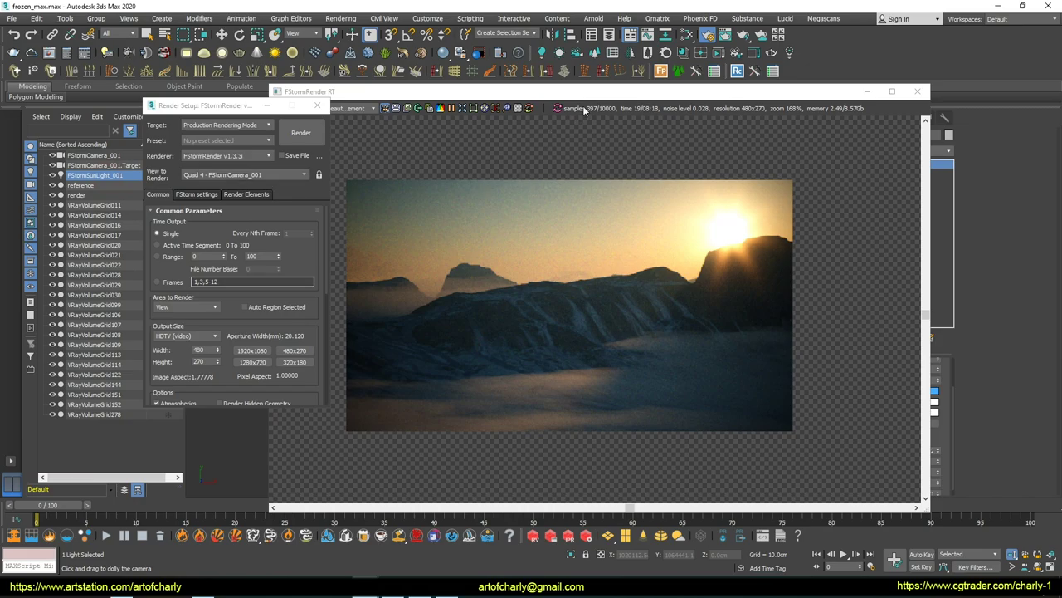
left_click_drag(585, 96, 366, 91)
scroll(939, 490, "down", 1)
left_click_drag(939, 485, 938, 502)
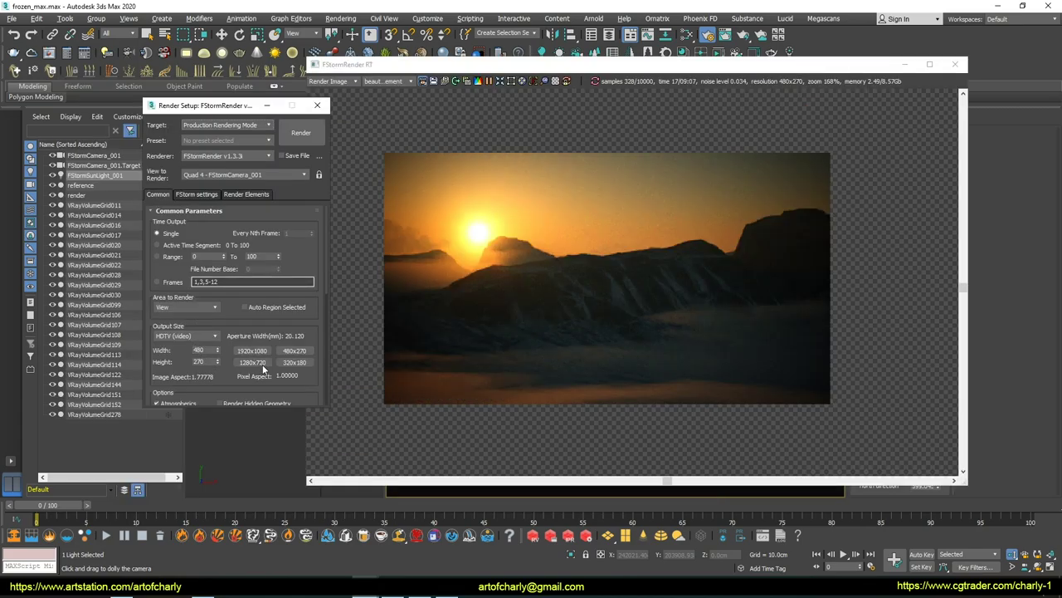
Step: Set the output to 1920x1080 and check the Noise Level channel before returning to the image
left_click(253, 350)
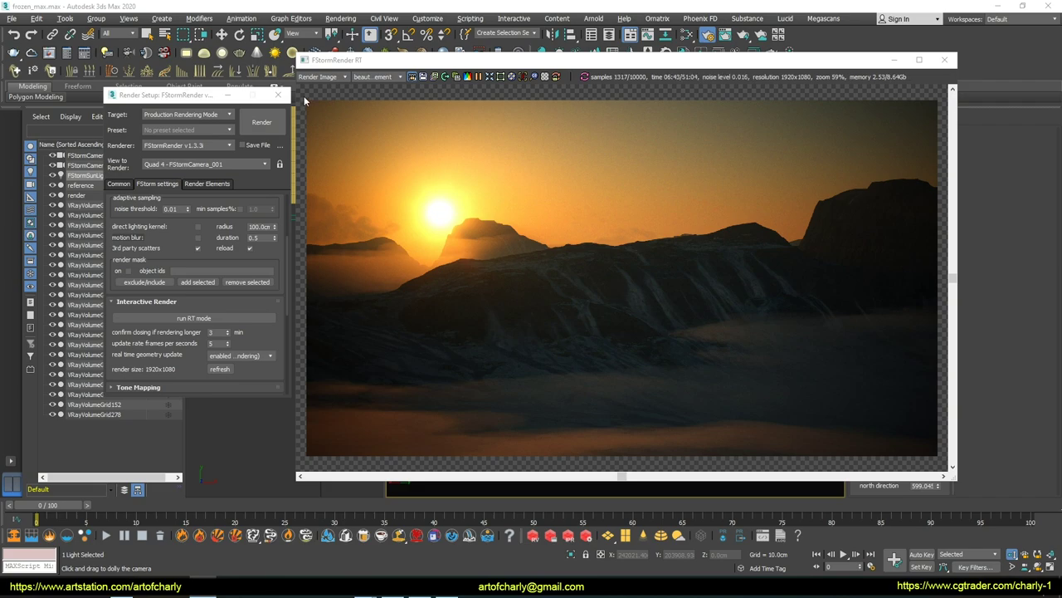
left_click(311, 76)
left_click(320, 102)
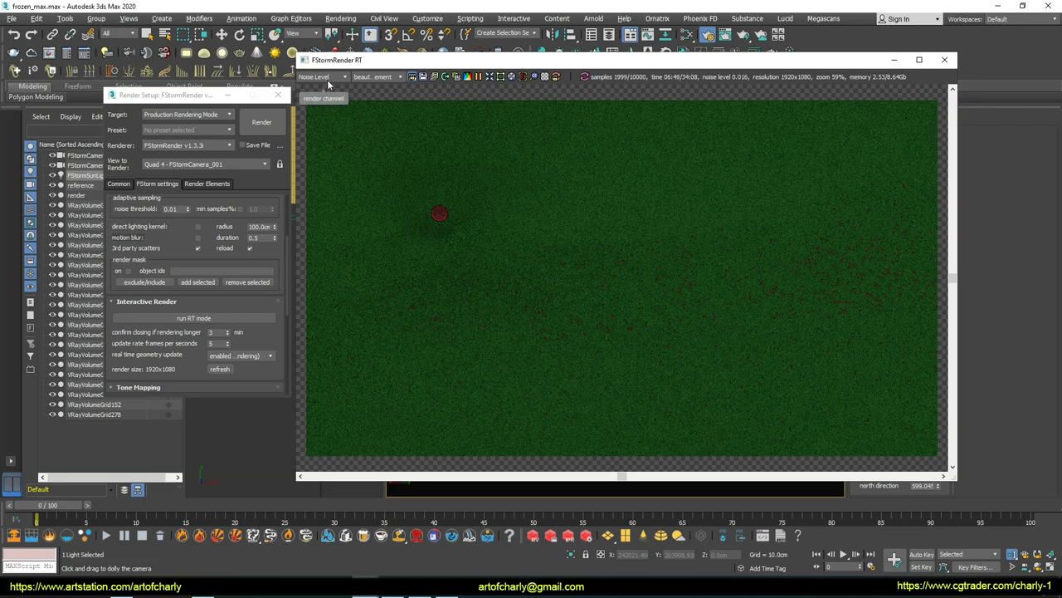
left_click(327, 79)
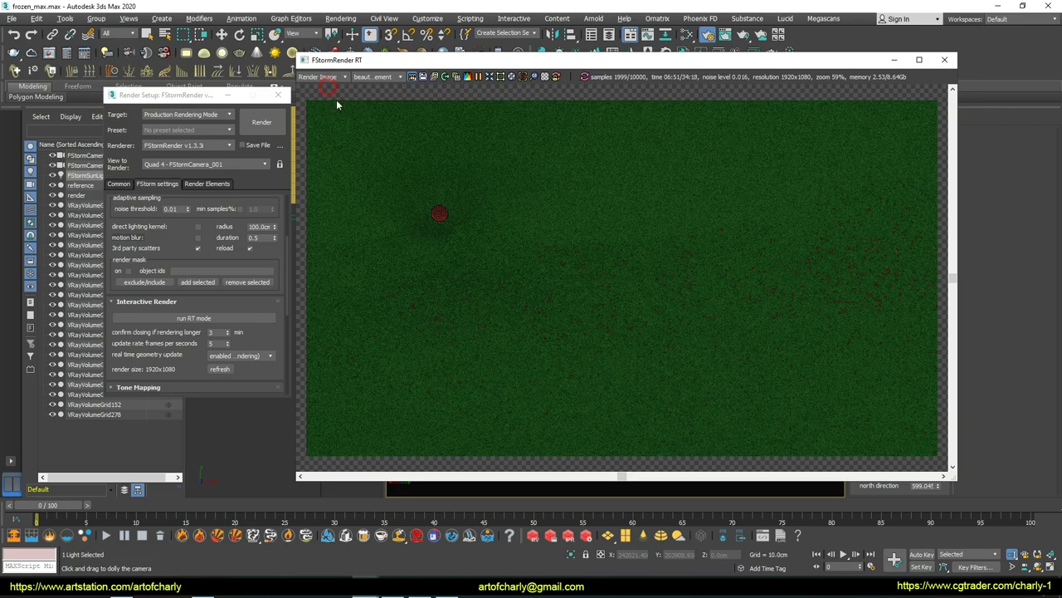
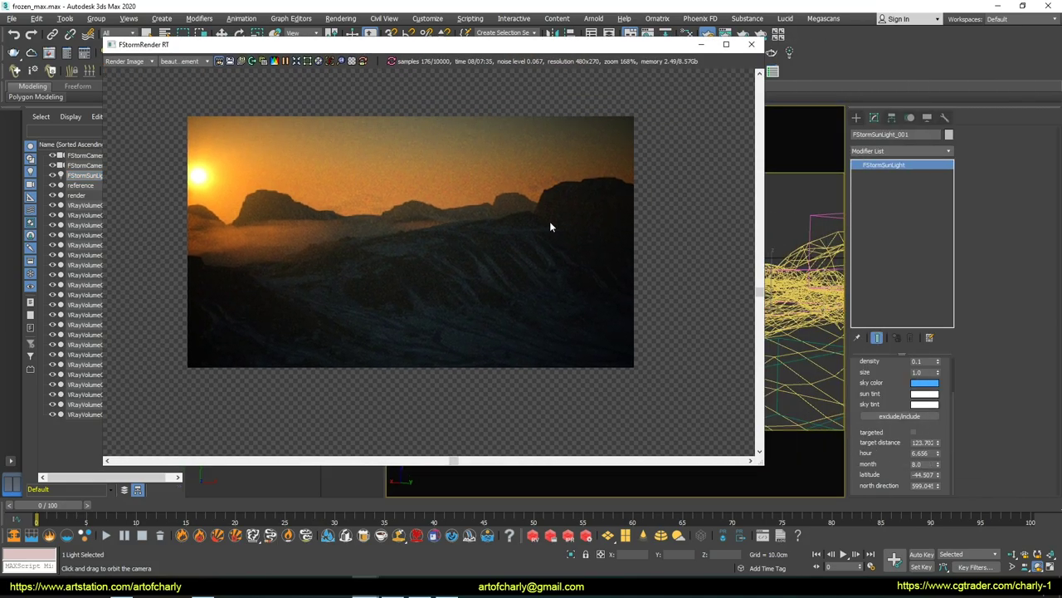
Step: Move the sun to latitude 49.013 and orbit the camera to look down the snowy valley
left_click_drag(939, 479, 942, 468)
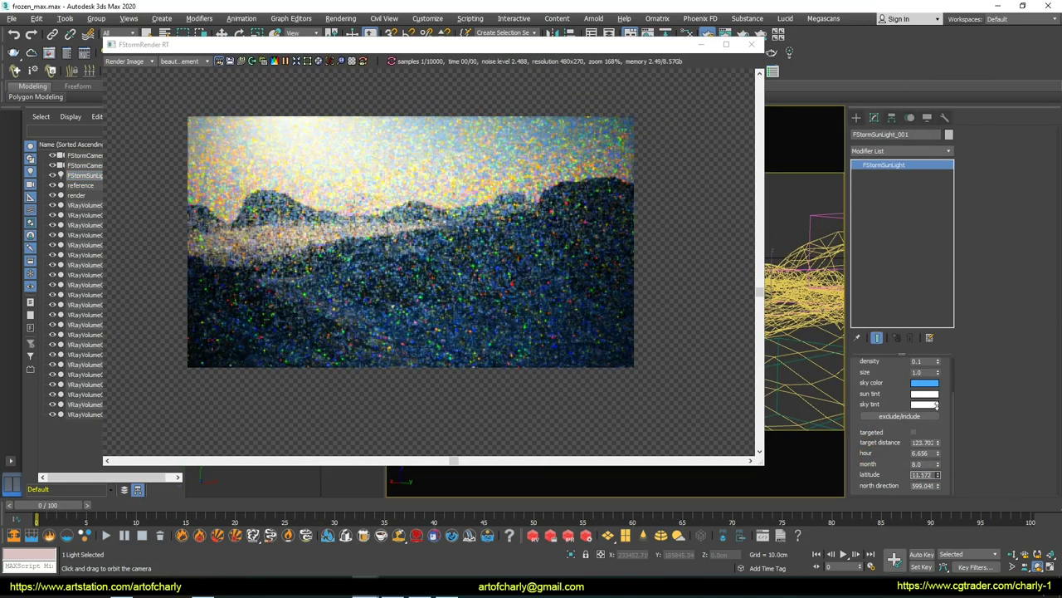
mouse_move(796, 348)
left_mouse_down()
mouse_move(827, 396)
mouse_move(800, 378)
mouse_move(818, 298)
mouse_move(787, 248)
mouse_move(813, 285)
mouse_move(809, 266)
left_mouse_up()
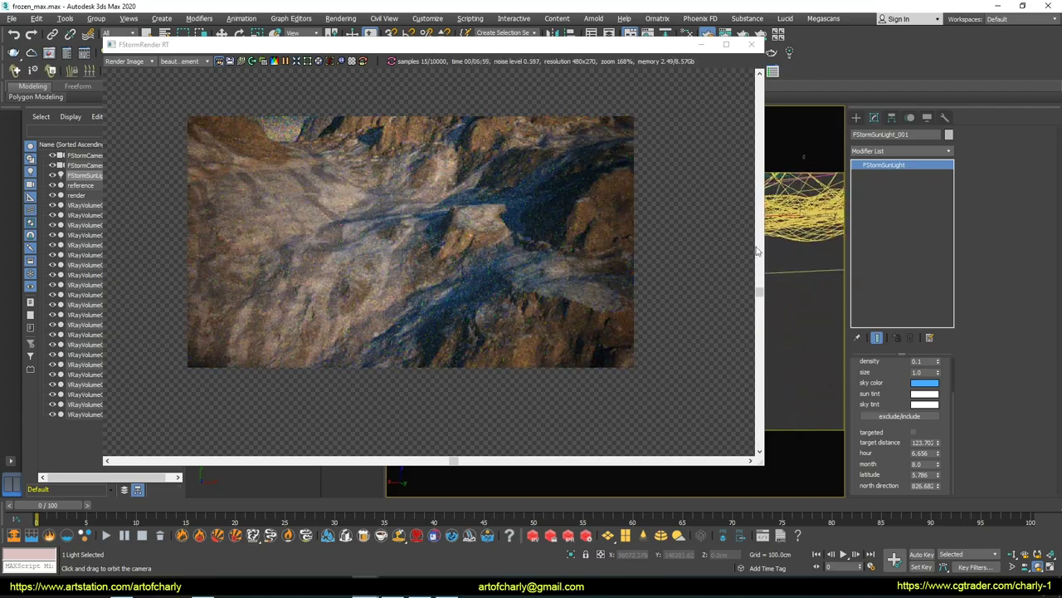
mouse_move(938, 475)
left_mouse_down()
mouse_move(939, 502)
mouse_move(939, 444)
left_mouse_up()
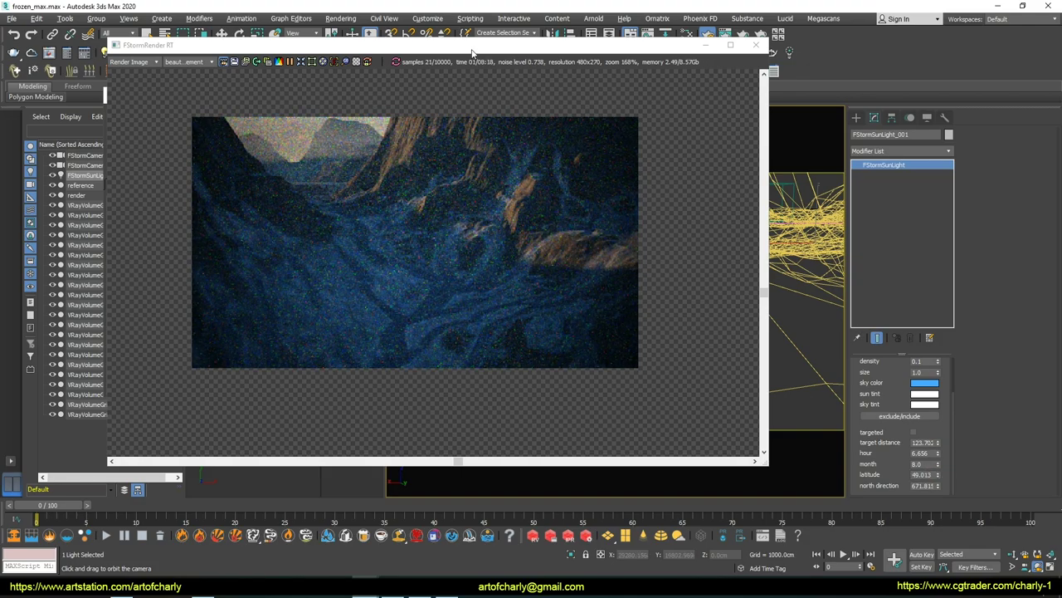
left_click_drag(452, 46, 699, 69)
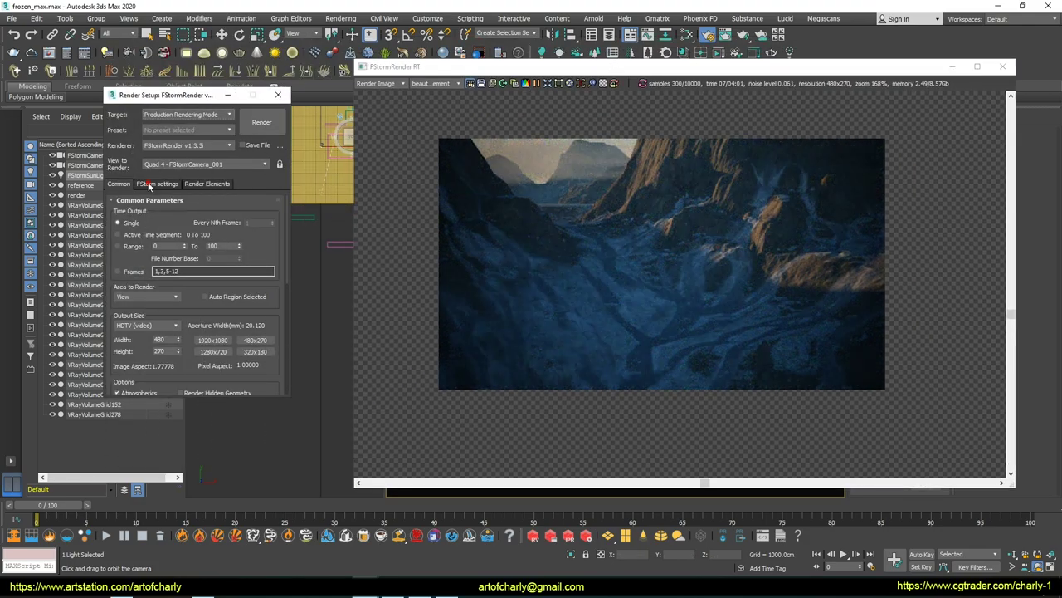
Step: Shorten the FStorm atmospheric haze distance
left_click(150, 184)
scroll(181, 344, "down", 5)
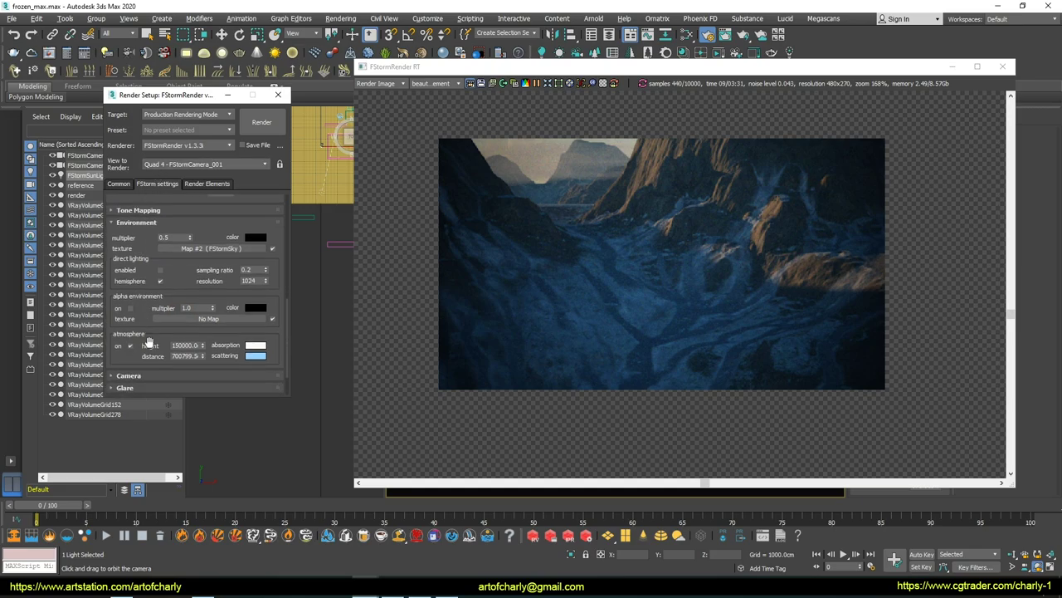
scroll(150, 332, "down", 3)
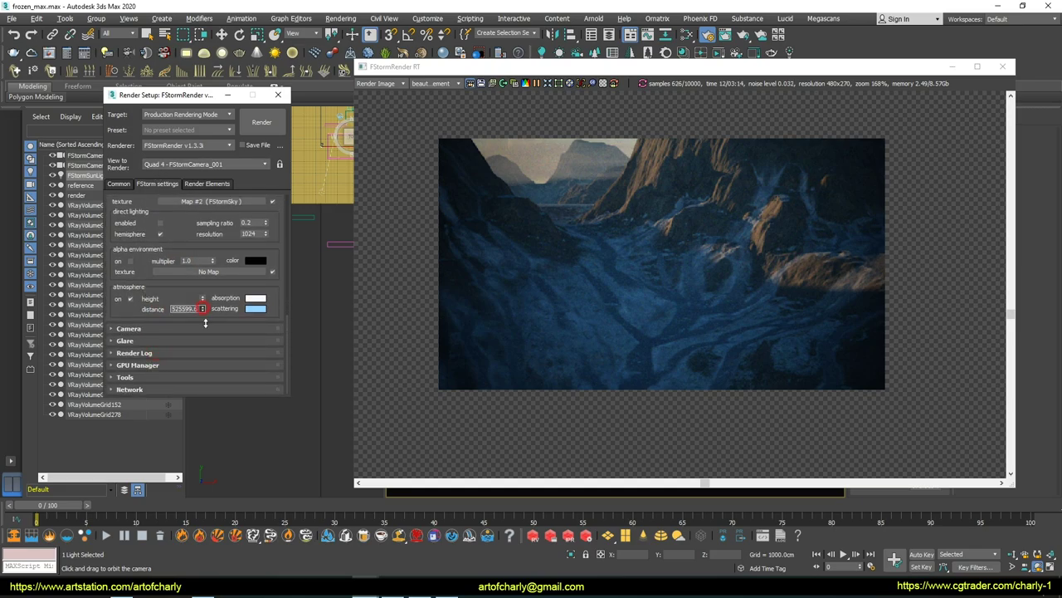
left_click_drag(205, 323, 205, 333)
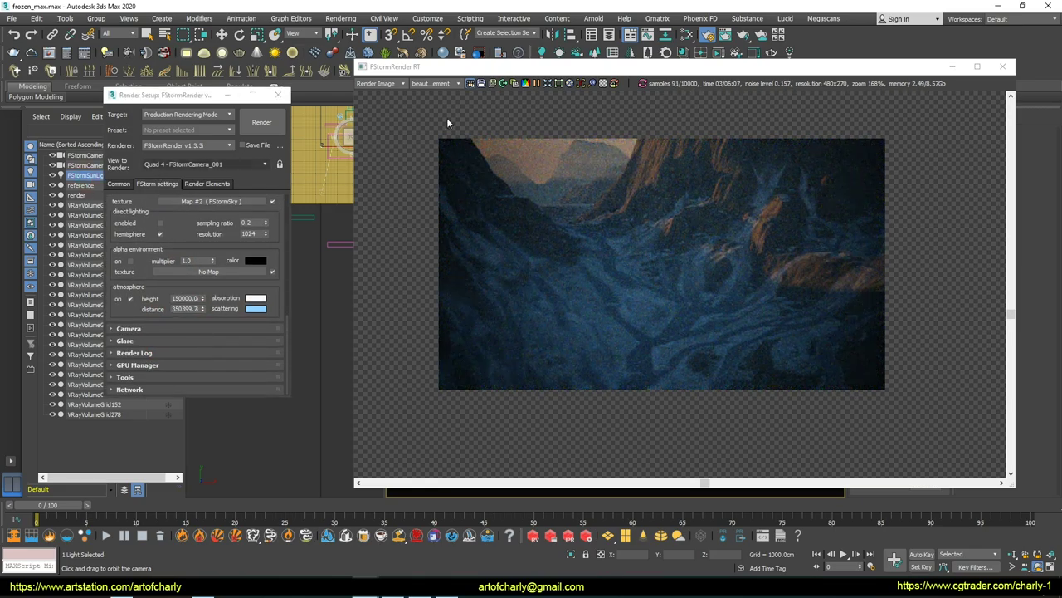
Step: Raise the FStorm sun power to 20
left_click_drag(451, 66, 156, 74)
scroll(900, 390, "up", 2)
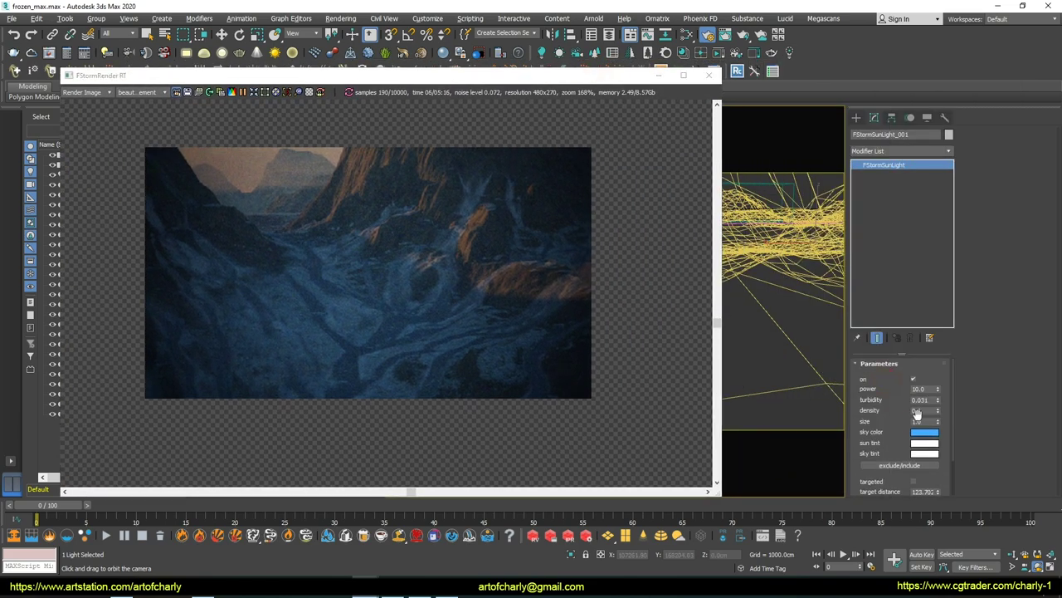
left_click(922, 389)
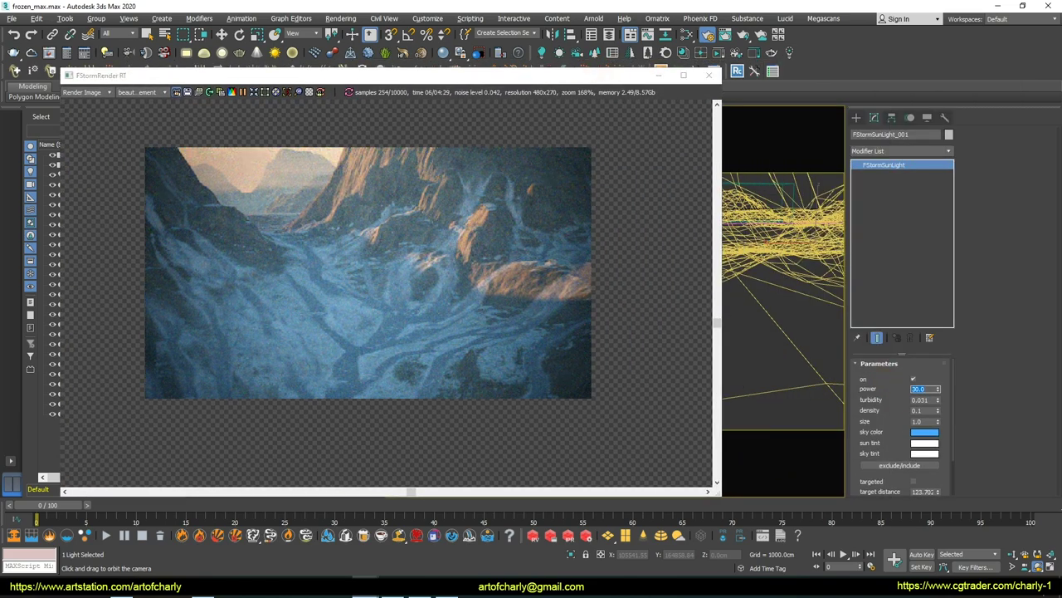
type("20")
key("Return")
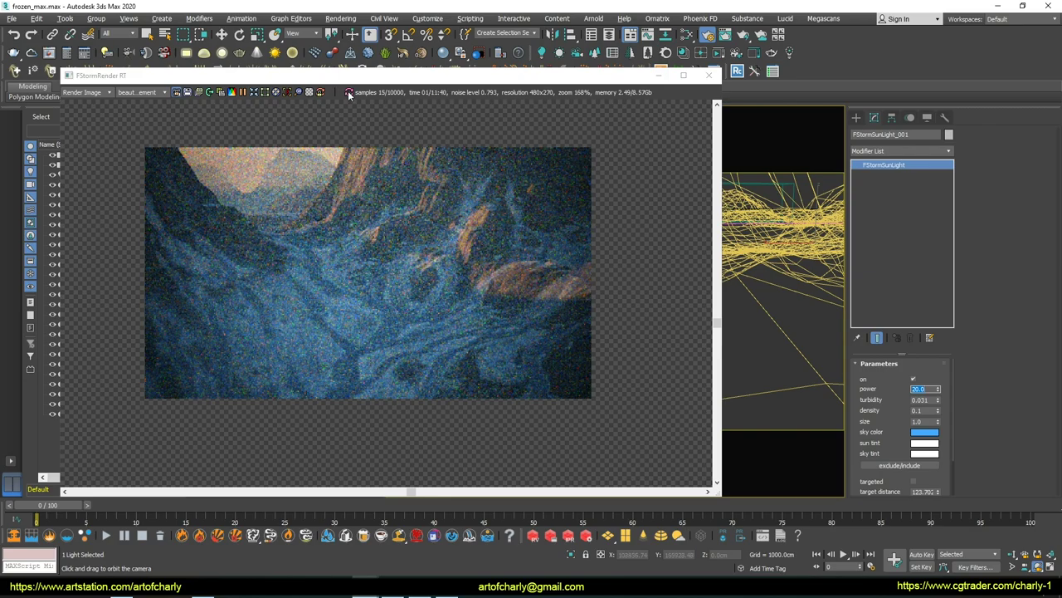
left_click_drag(363, 77, 624, 75)
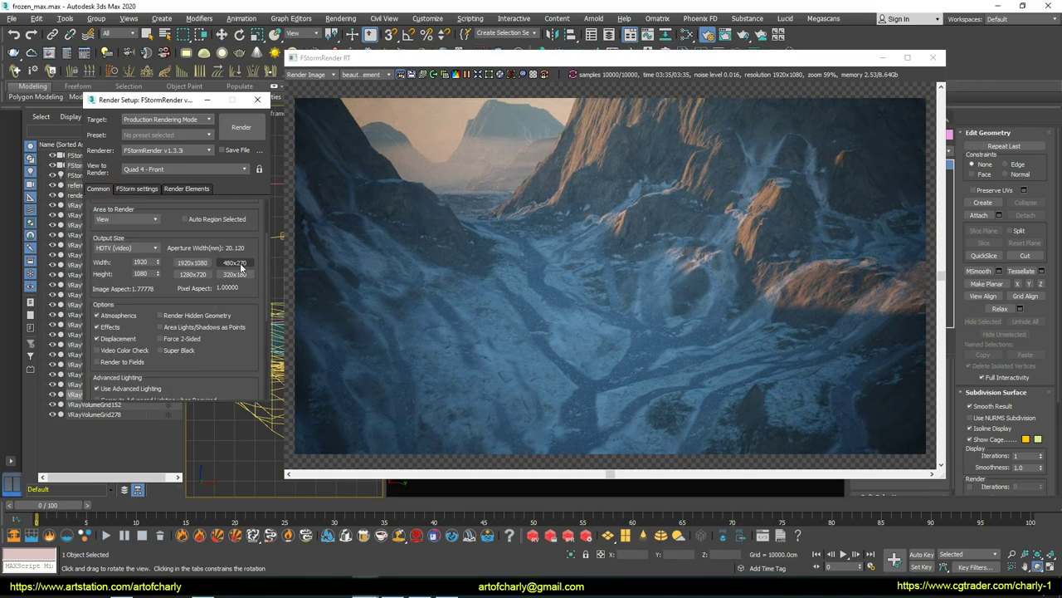
Step: Set the output size to 480x270 and select FStormSunLight_001
left_click(235, 263)
left_click_drag(723, 296, 746, 322)
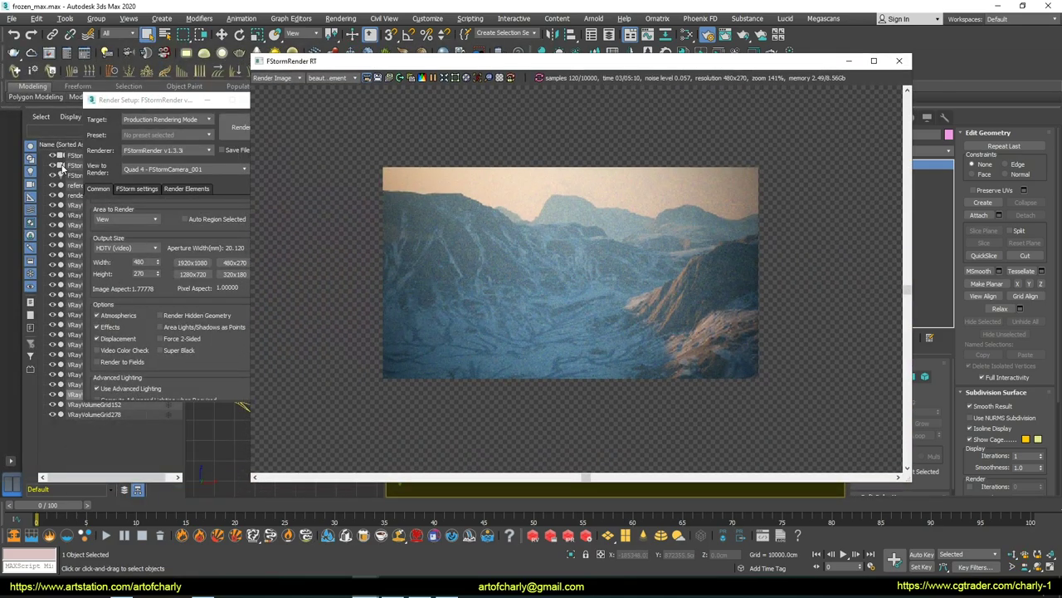
left_click(75, 175)
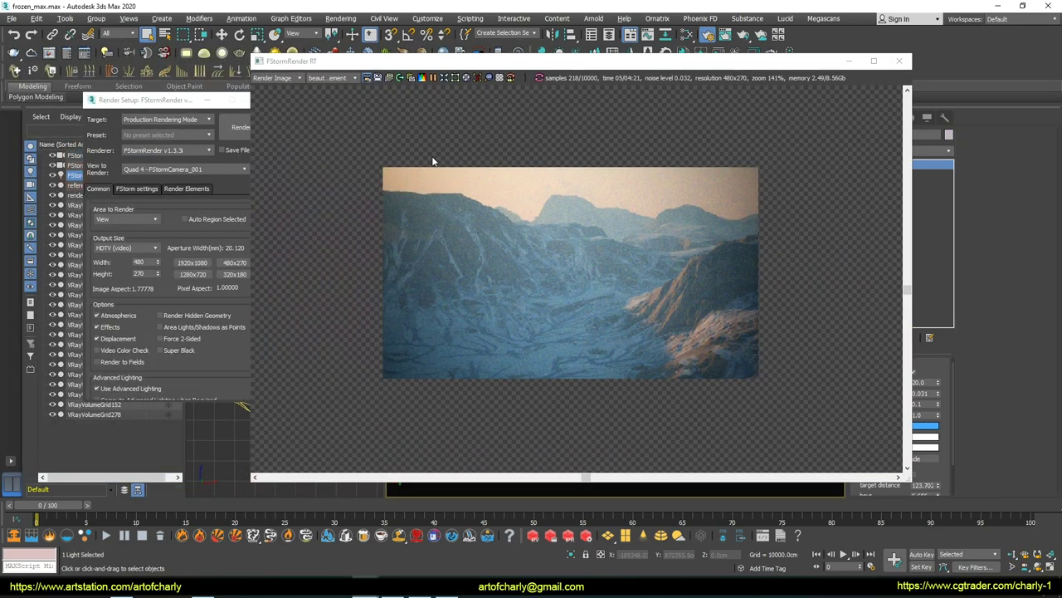
left_click_drag(542, 67, 391, 72)
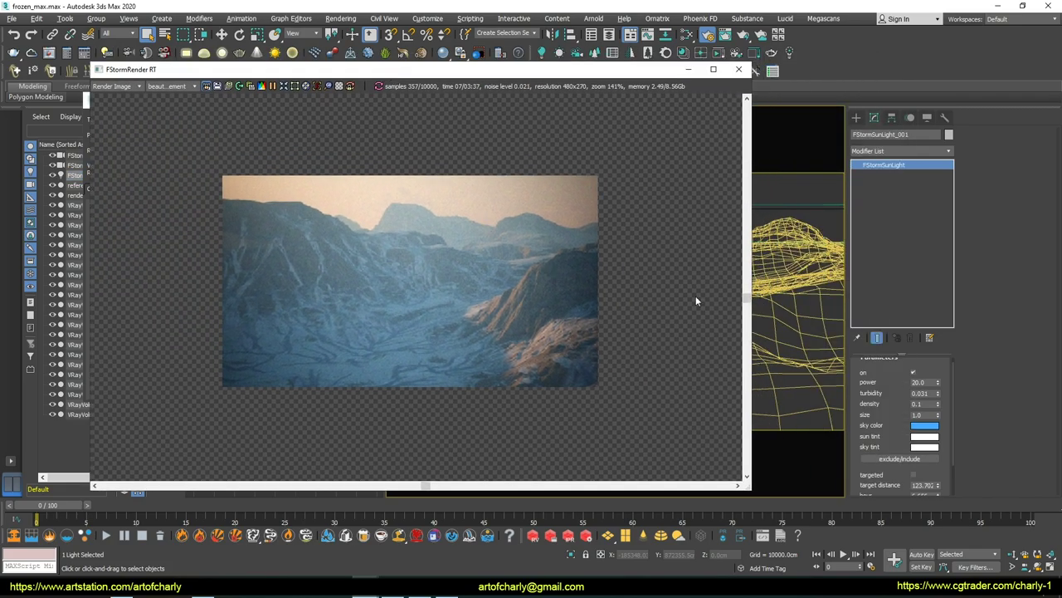
scroll(896, 415, "down", 1)
Step: Nudge the sun's latitude, raising it to 11.14
mouse_move(938, 485)
left_mouse_down()
mouse_move(939, 465)
mouse_move(938, 482)
left_mouse_up()
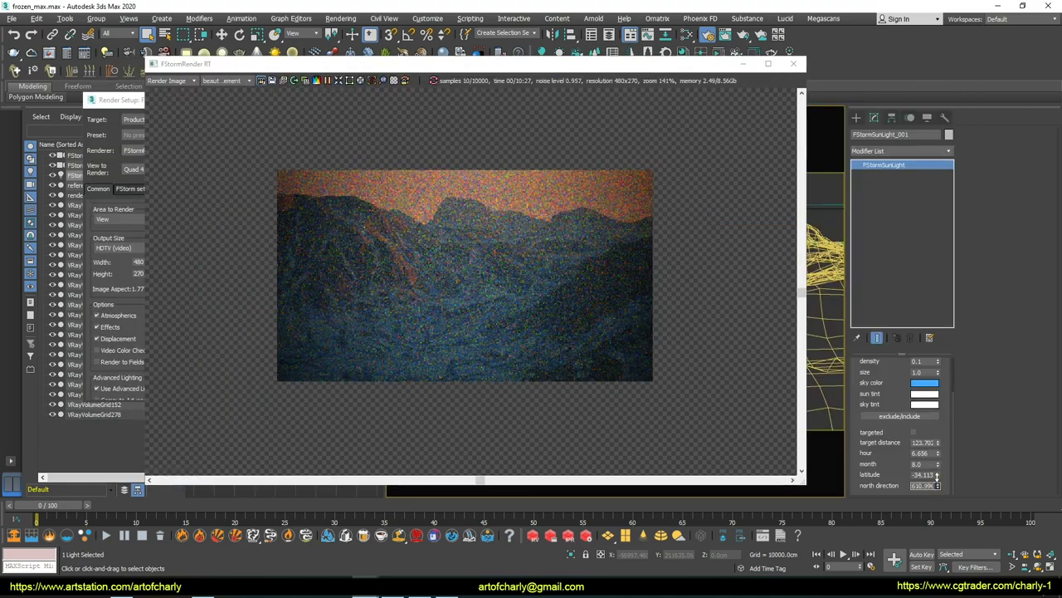
left_click_drag(938, 486, 938, 490)
scroll(896, 415, "up", 3)
scroll(896, 415, "down", 3)
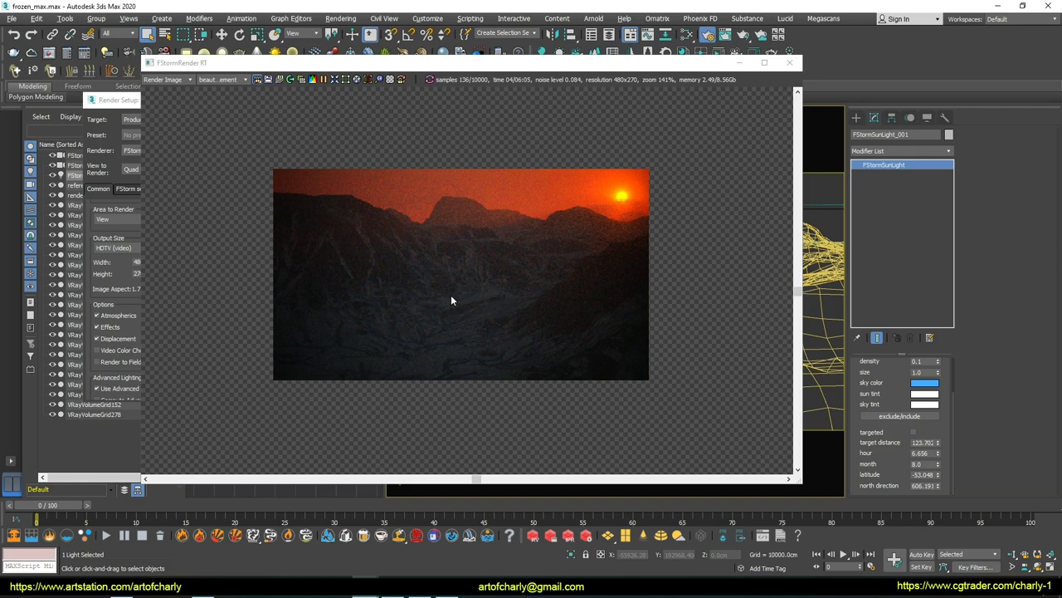
left_click_drag(938, 474, 936, 404)
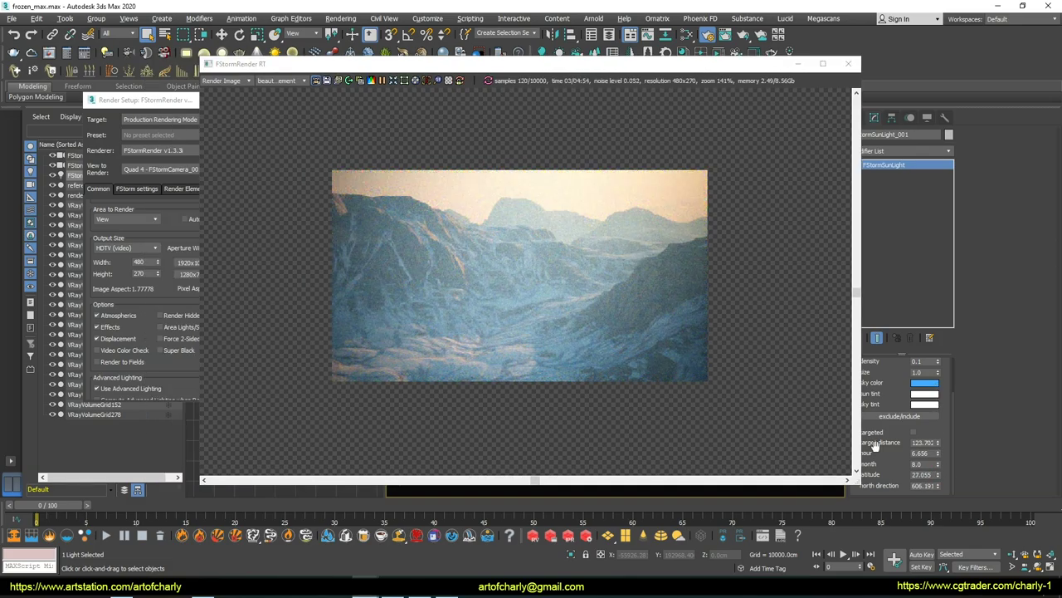
Step: Fine-tune the sun latitude to 1.647 so the peaks catch warm, pale light
scroll(882, 414, "up", 2)
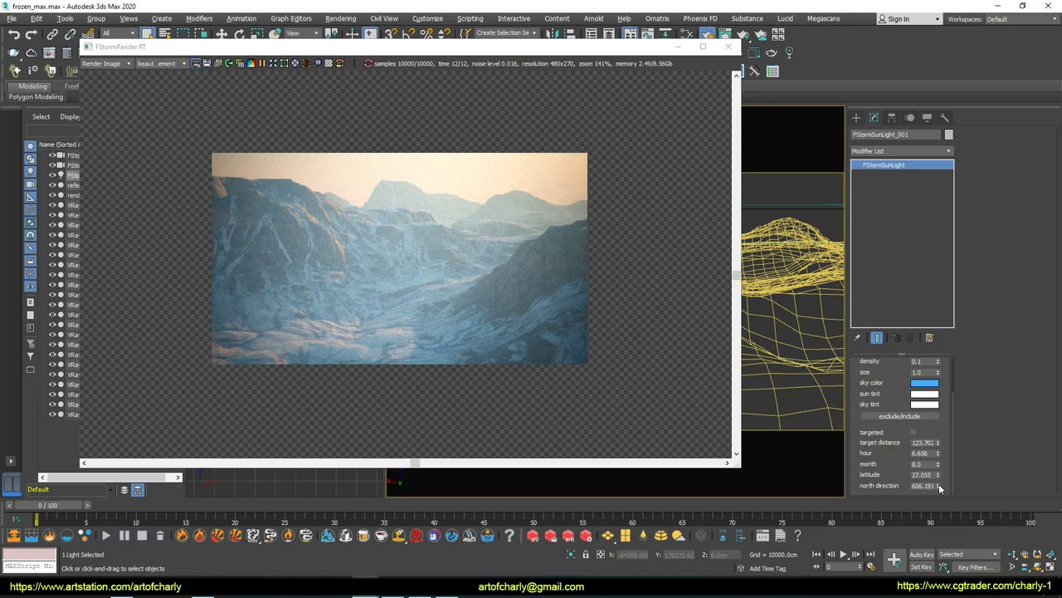
scroll(913, 415, "down", 3)
left_click_drag(938, 484, 939, 492)
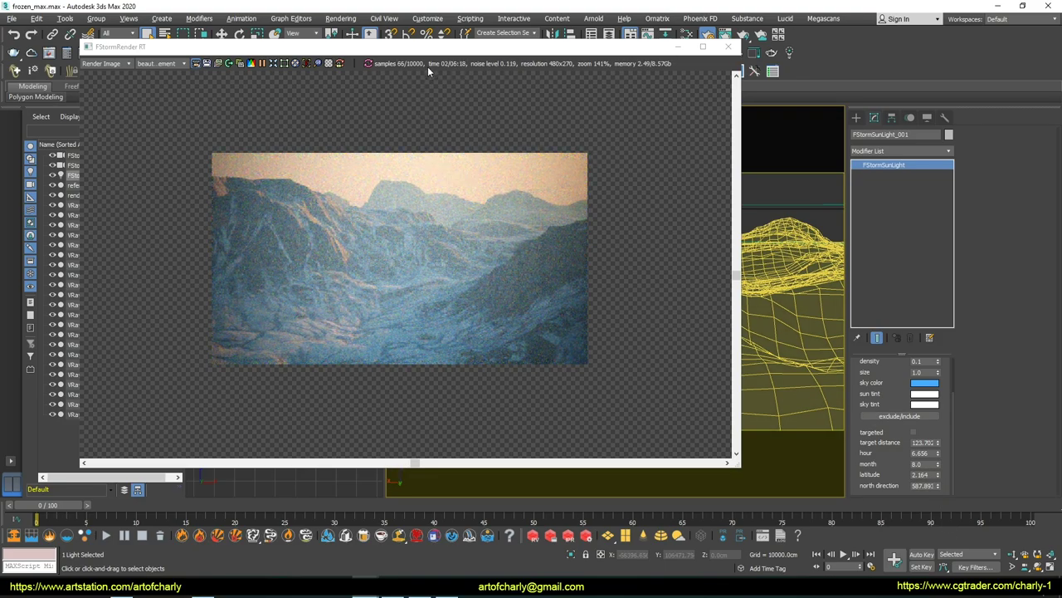
left_click_drag(431, 51, 569, 48)
left_click_drag(938, 476, 938, 481)
scroll(926, 388, "up", 3)
scroll(925, 389, "down", 3)
left_click(141, 110)
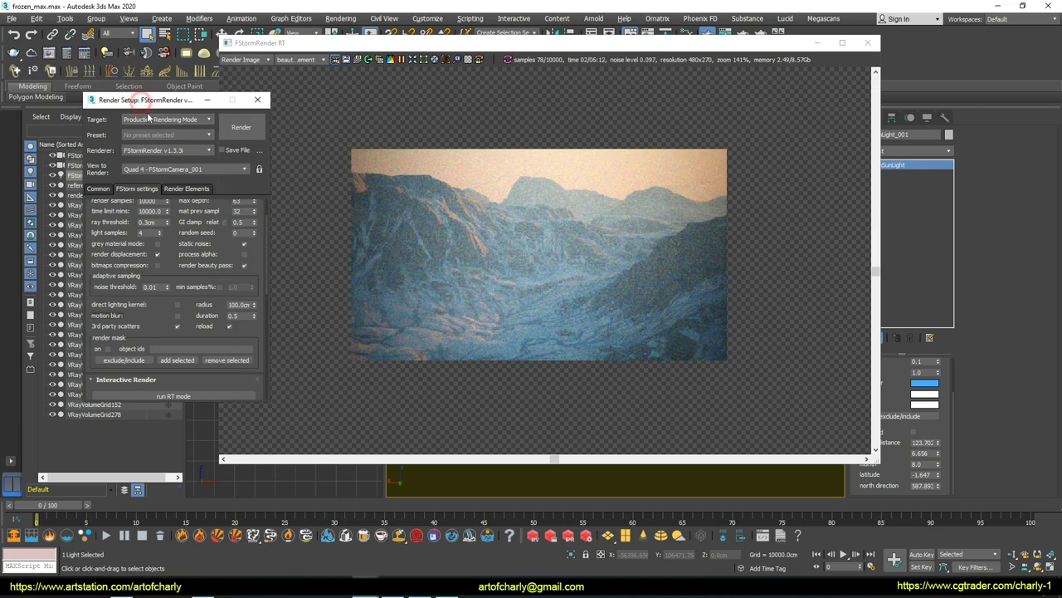
Step: Set the output width to 1920 and refresh the interactive preview at 1920x1080
left_click(98, 190)
double_click(154, 262)
type("1920")
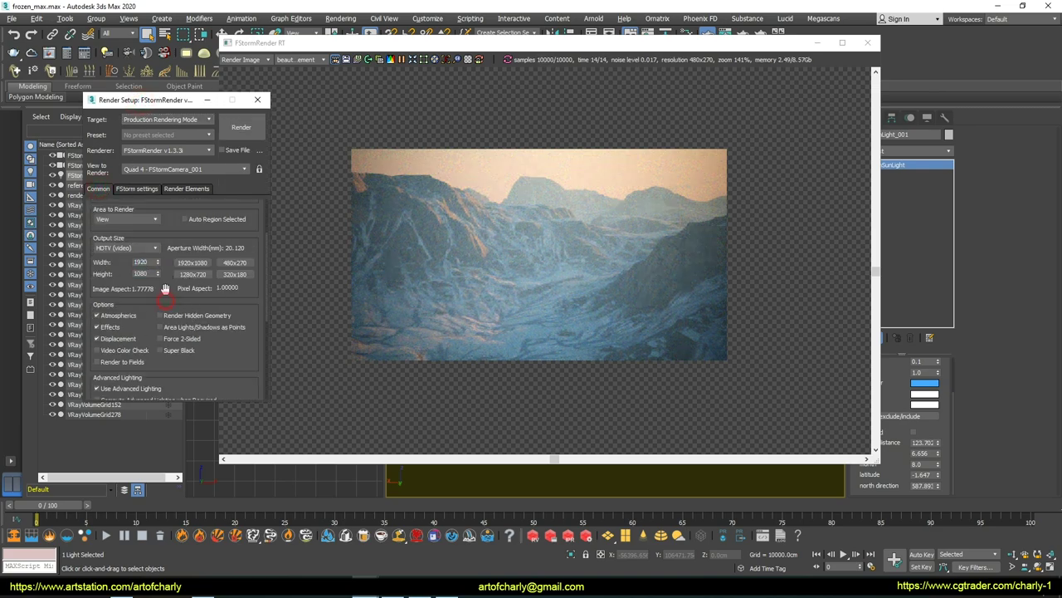
left_click(136, 188)
scroll(186, 332, "down", 2)
scroll(185, 311, "down", 2)
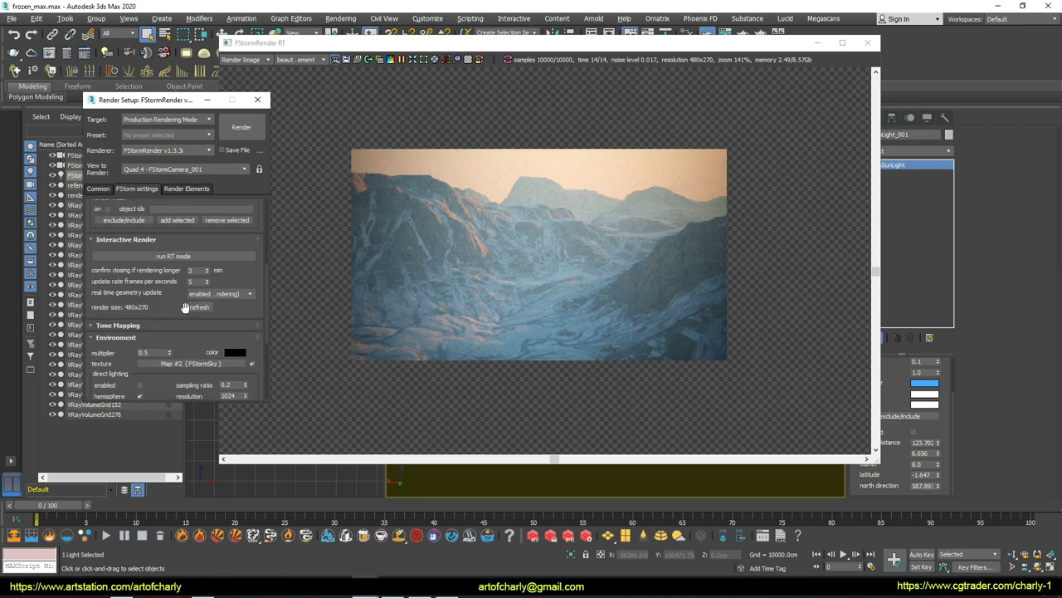
left_click(186, 308)
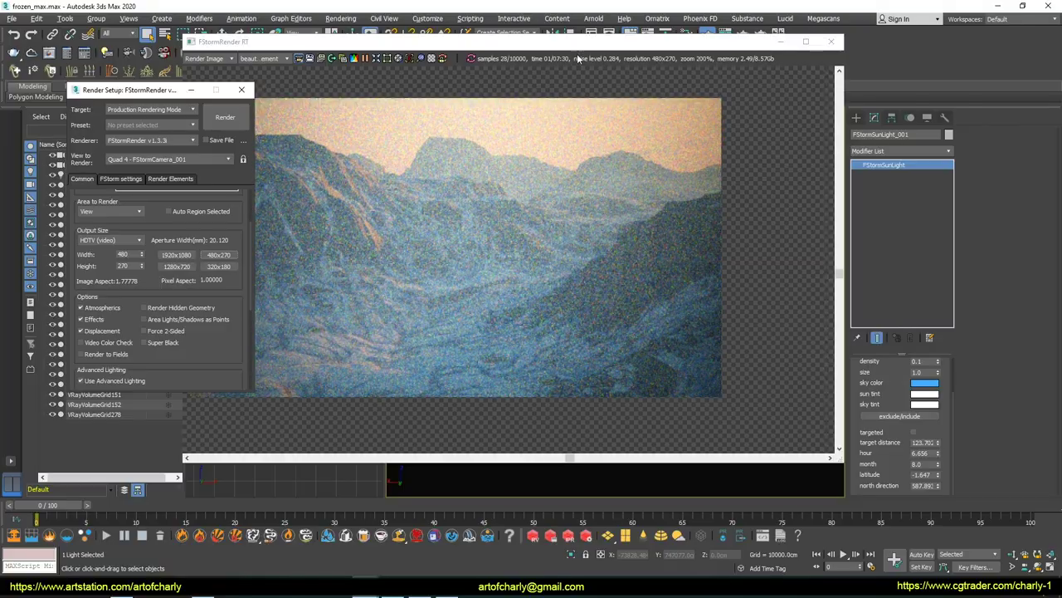
Step: Orbit the camera to frame a large snowy peak and commit the sun power of 50
left_click_drag(573, 40, 391, 38)
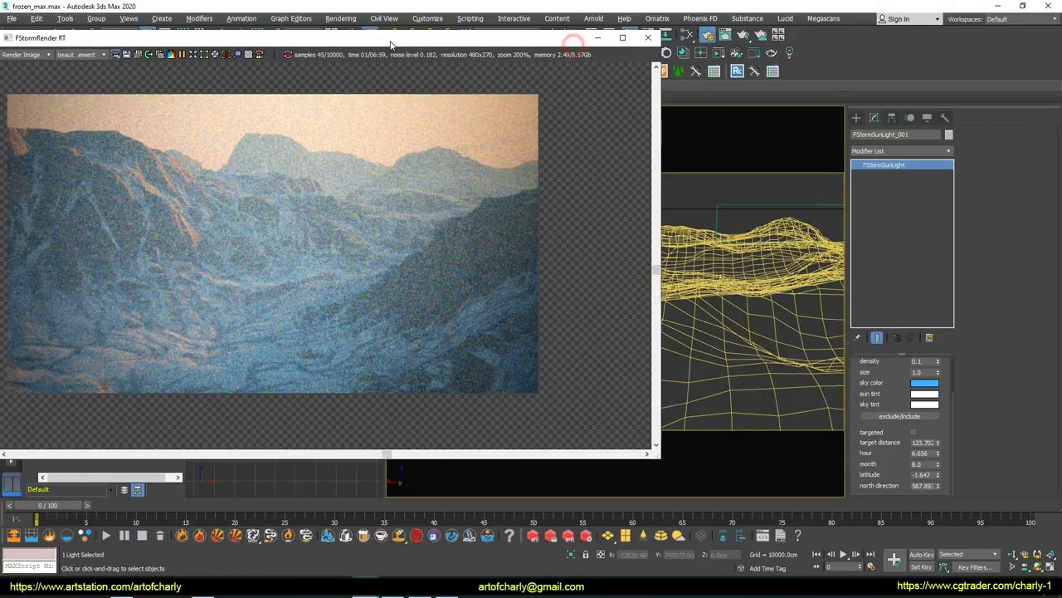
mouse_move(788, 261)
left_mouse_down()
mouse_move(678, 320)
mouse_move(683, 277)
mouse_move(773, 276)
mouse_move(688, 304)
mouse_move(754, 368)
left_mouse_up()
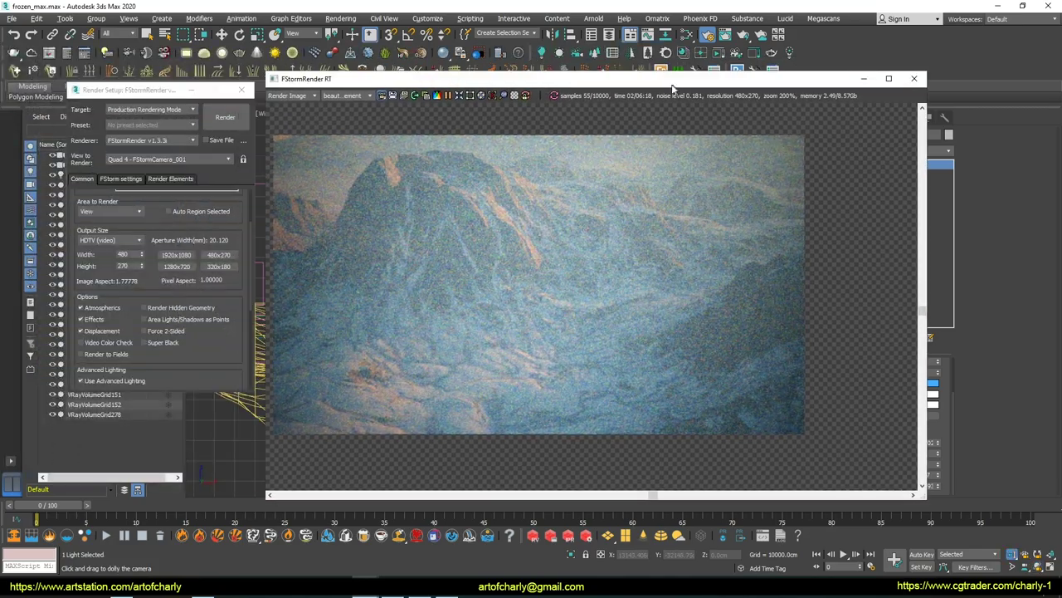
left_click_drag(140, 93, 210, 97)
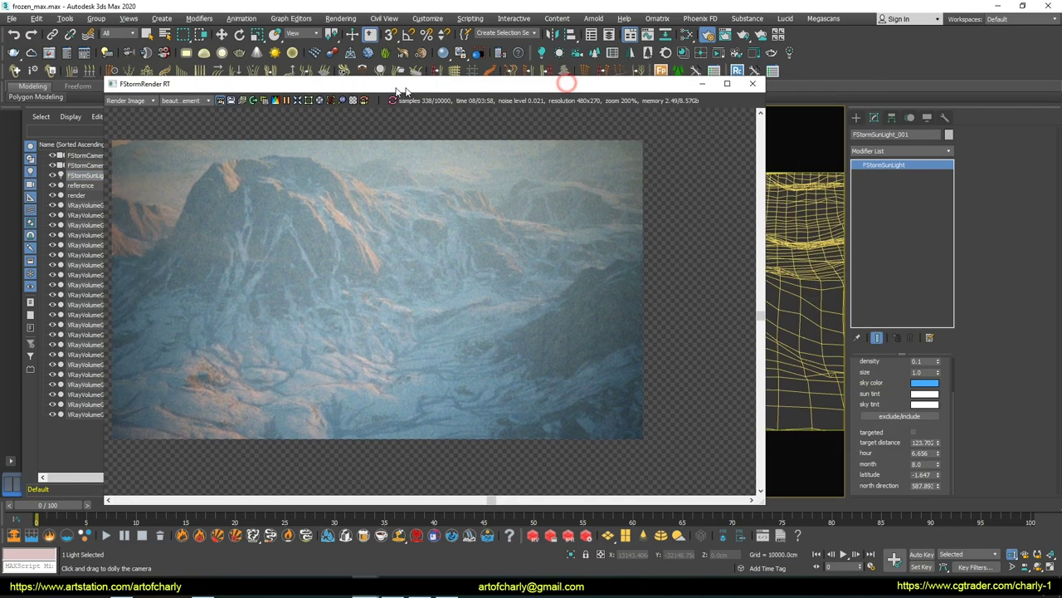
key("Tab")
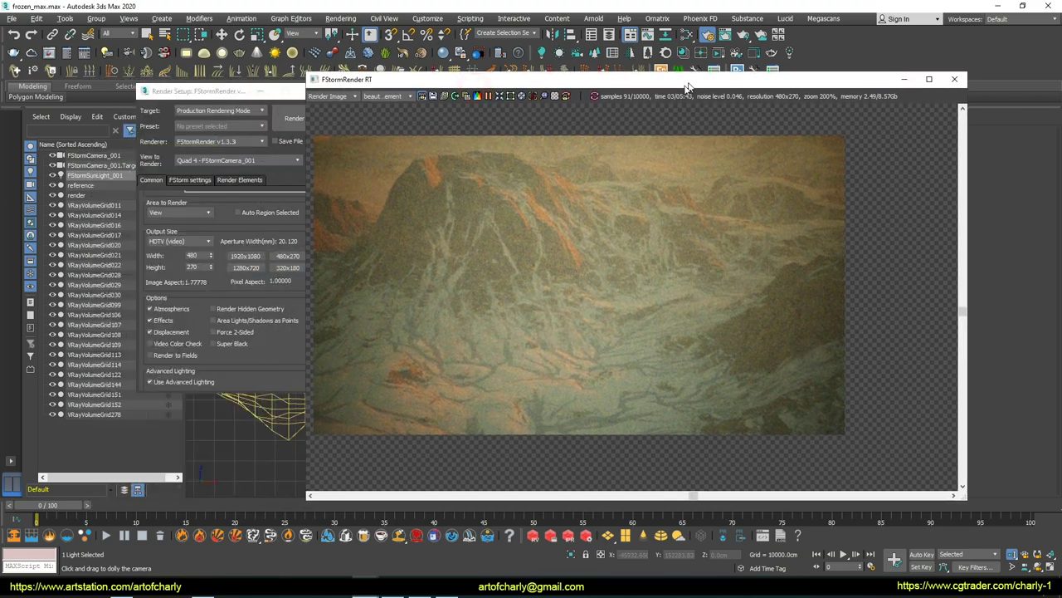
Step: Scroll through the FStorm atmosphere settings in Render Setup, then the Common output size
left_click(189, 91)
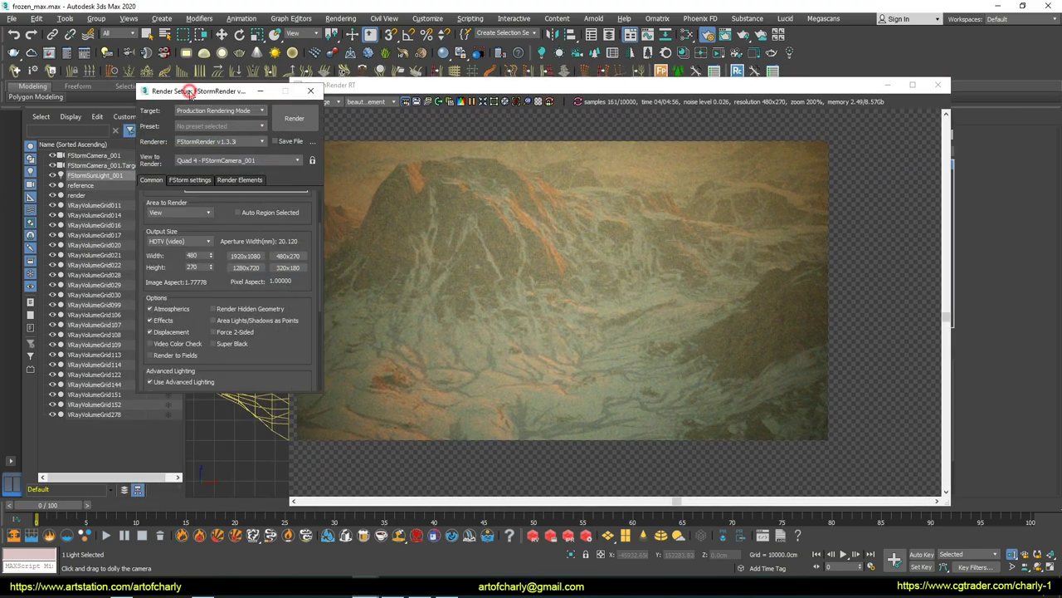
left_click(180, 182)
scroll(184, 300, "down", 3)
scroll(199, 296, "down", 4)
scroll(216, 291, "down", 3)
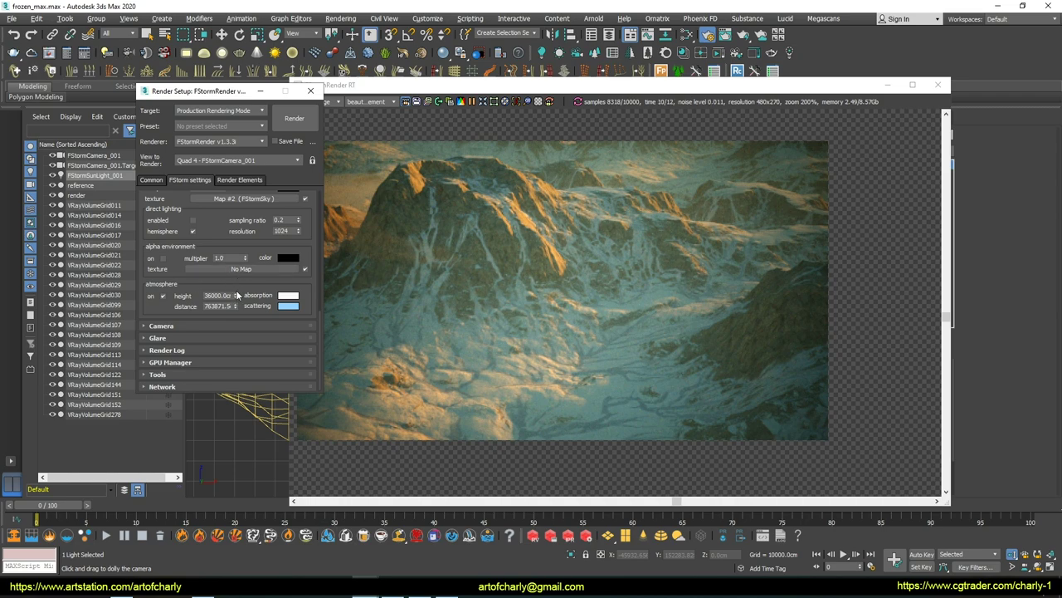
mouse_move(213, 93)
left_mouse_down()
mouse_move(281, 98)
mouse_move(156, 103)
left_mouse_up()
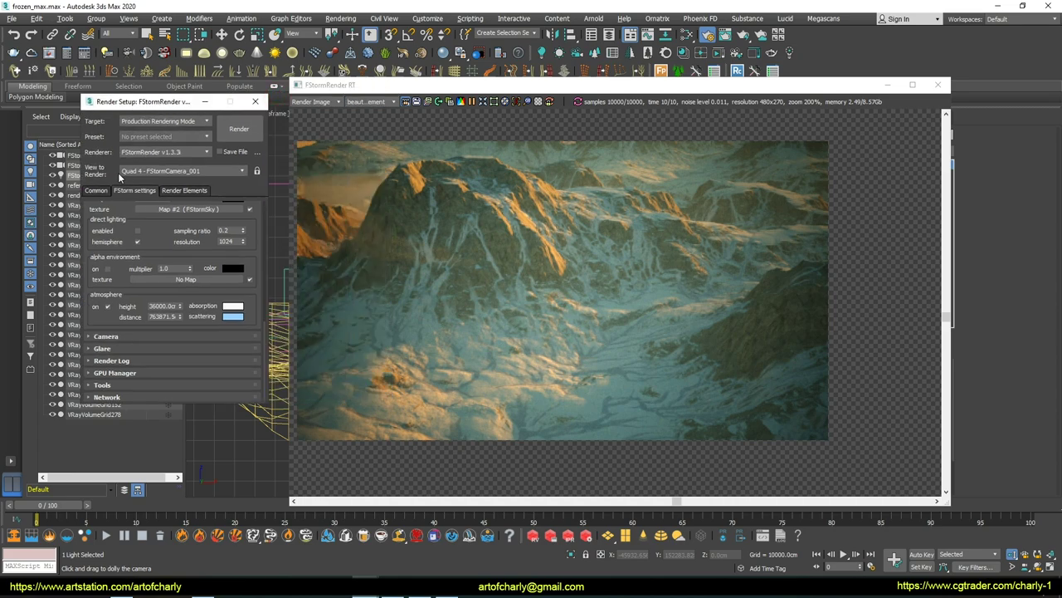
left_click(98, 191)
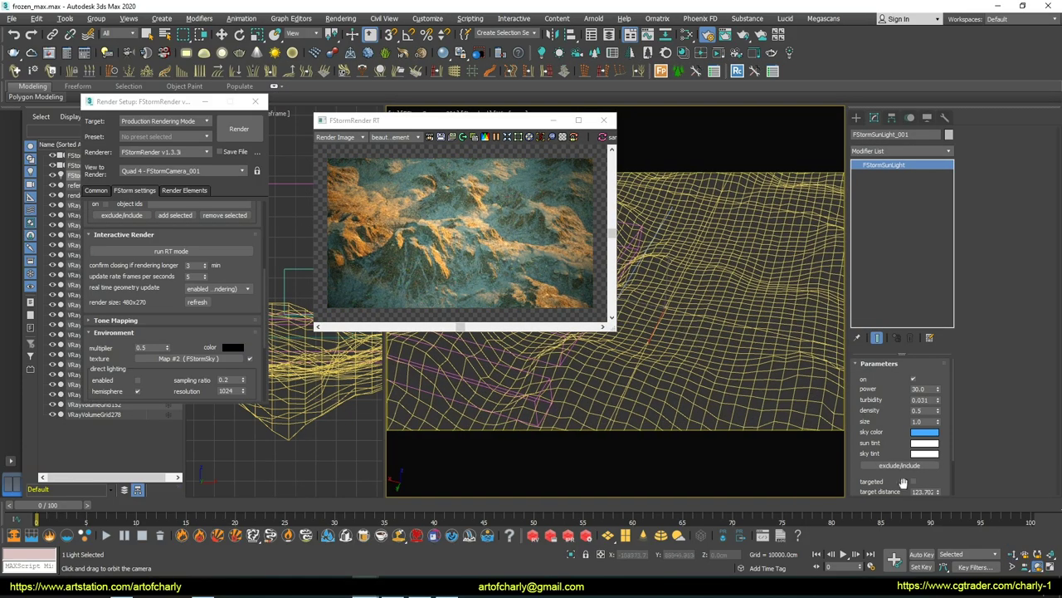
middle_click_drag(671, 367, 747, 357)
scroll(166, 315, "down", 3)
Step: Set atmosphere absorption to pure white 255 and shorten the distance to 56946.63
left_click(232, 305)
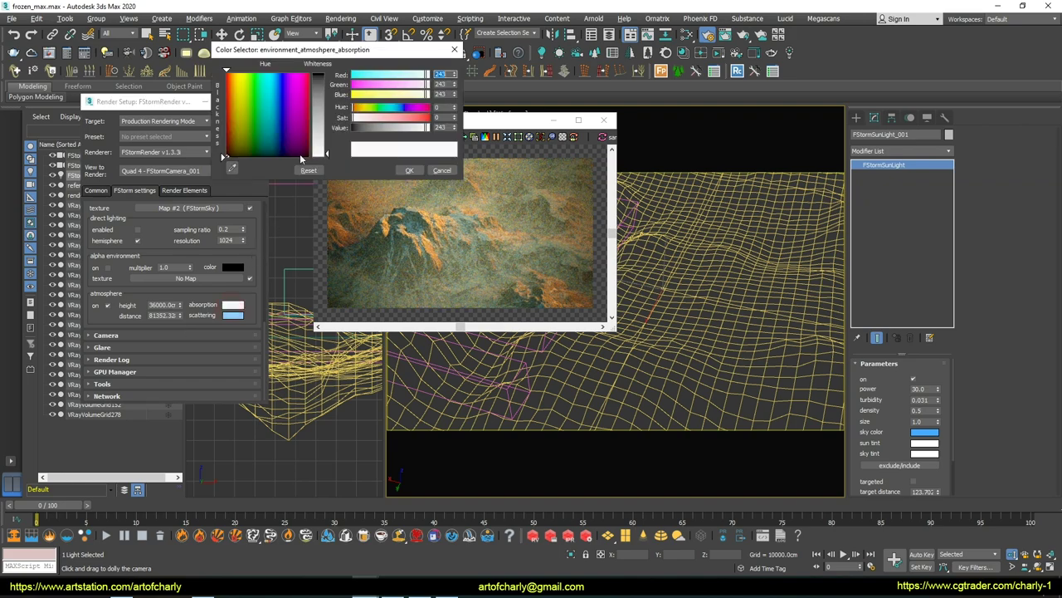
left_click_drag(329, 155, 328, 162)
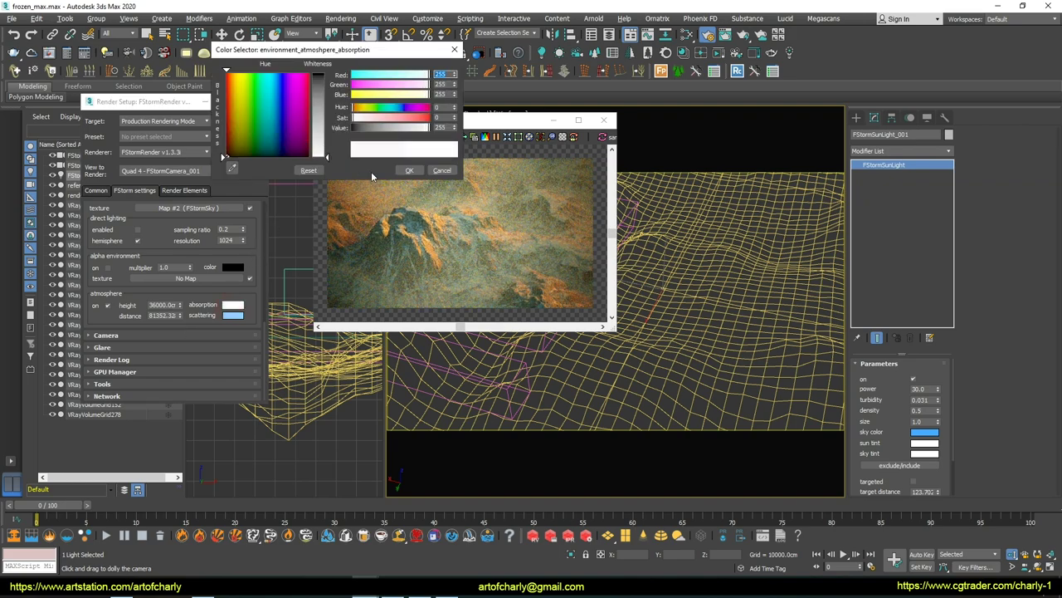
left_click(405, 175)
left_click_drag(178, 316, 180, 342)
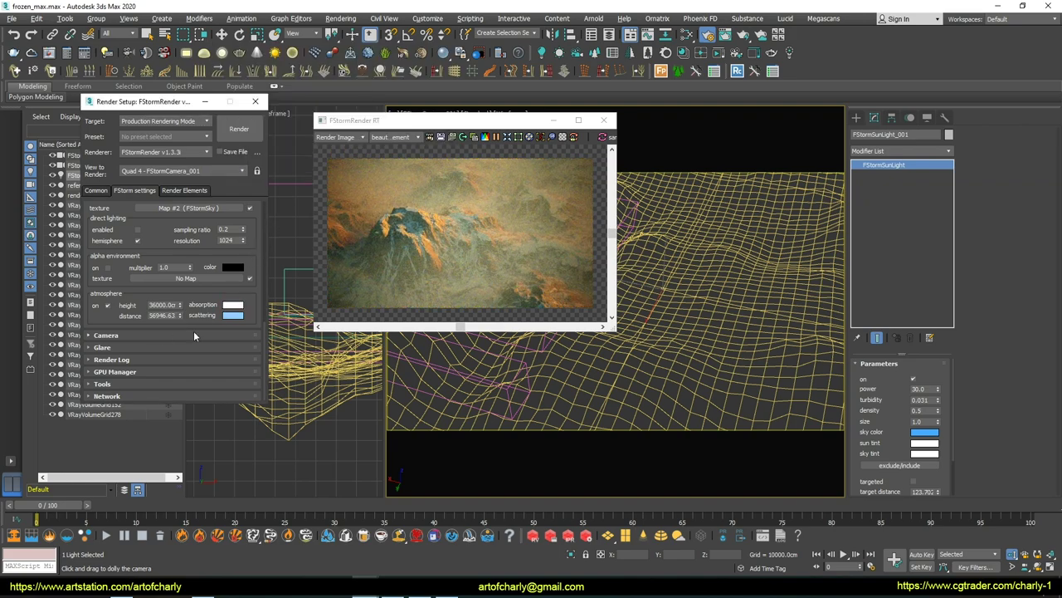
left_click(98, 191)
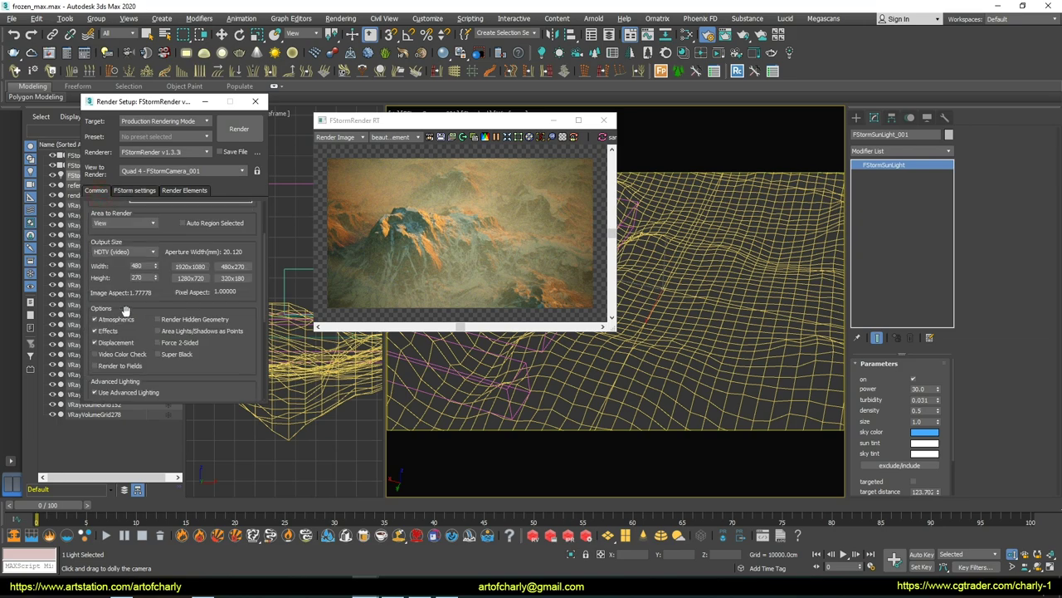
Step: Test a 1920x1080 render, drop to 480x270, and orbit closer to the sunlit ridge
left_click(184, 266)
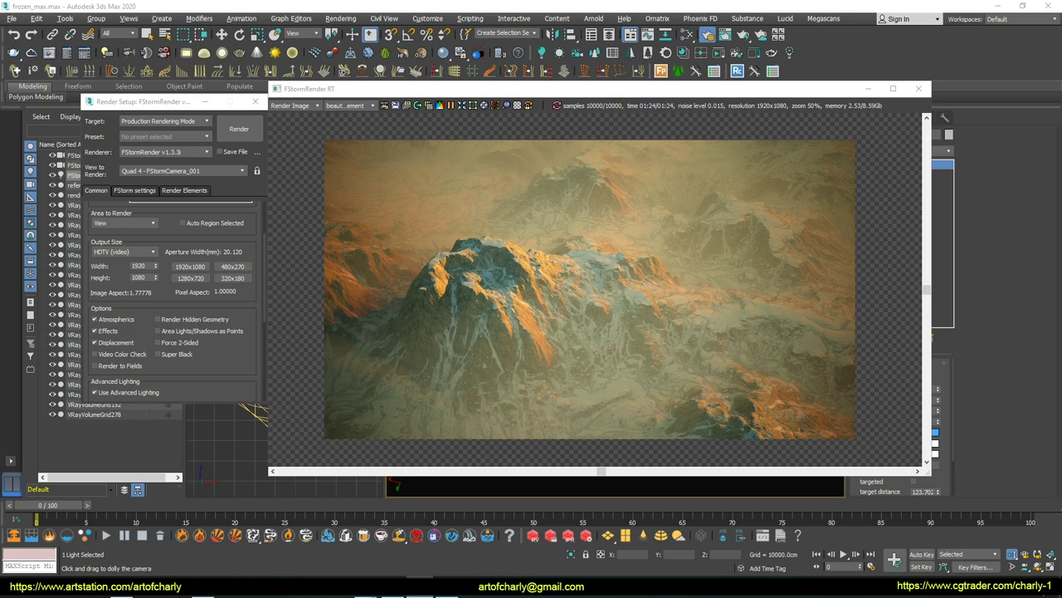
left_click(229, 267)
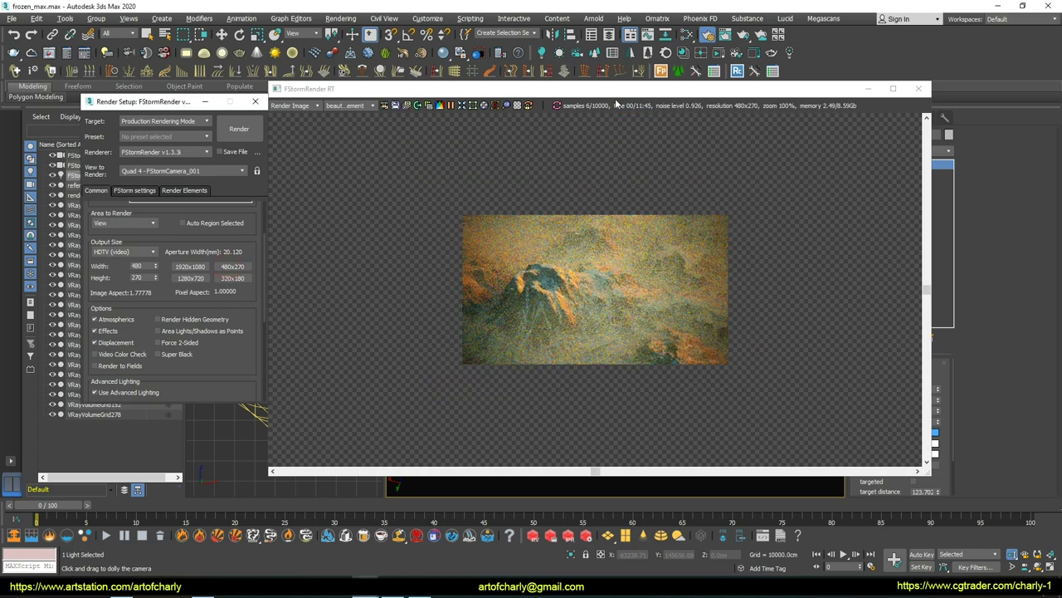
left_click_drag(664, 94, 349, 76)
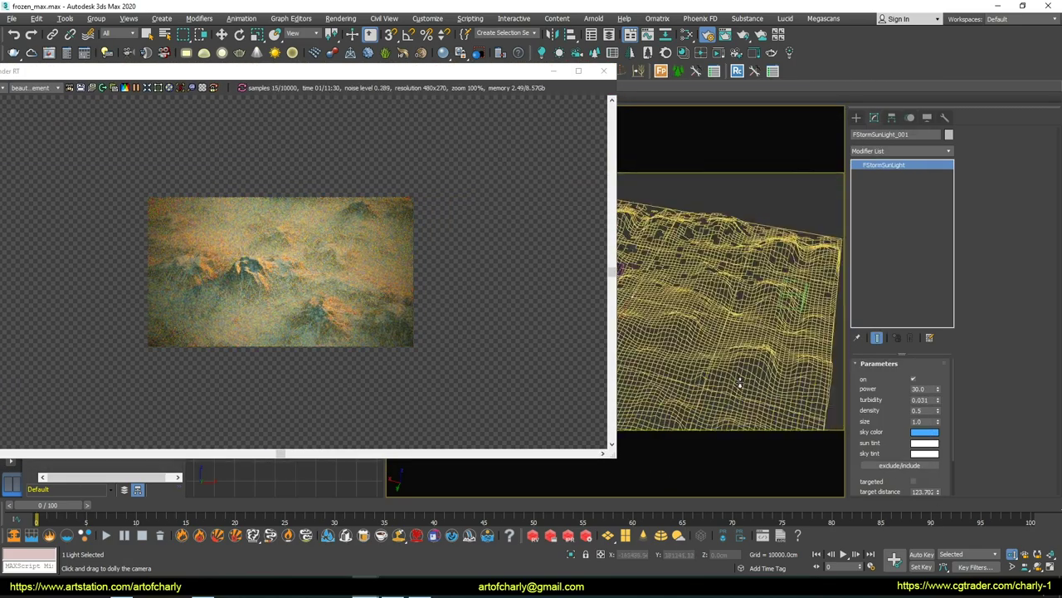
left_click(1037, 563)
mouse_move(718, 311)
left_mouse_down()
mouse_move(750, 230)
mouse_move(712, 303)
mouse_move(716, 263)
mouse_move(742, 235)
mouse_move(742, 261)
left_mouse_up()
left_click_drag(426, 75, 802, 76)
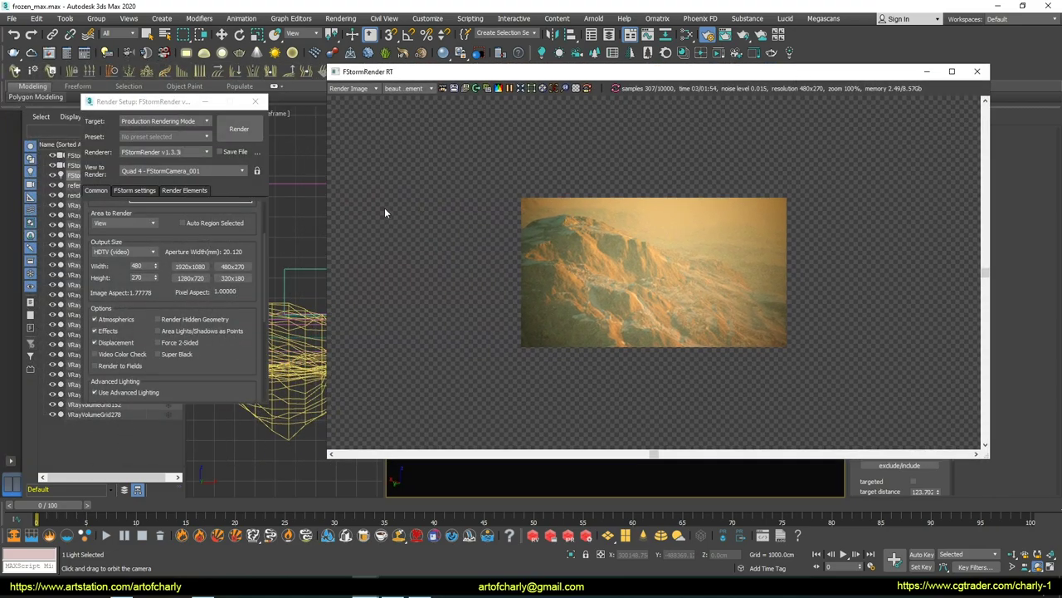
Step: Render the ridge view at 1920x1080, then return to 480x270 previews
left_click(189, 265)
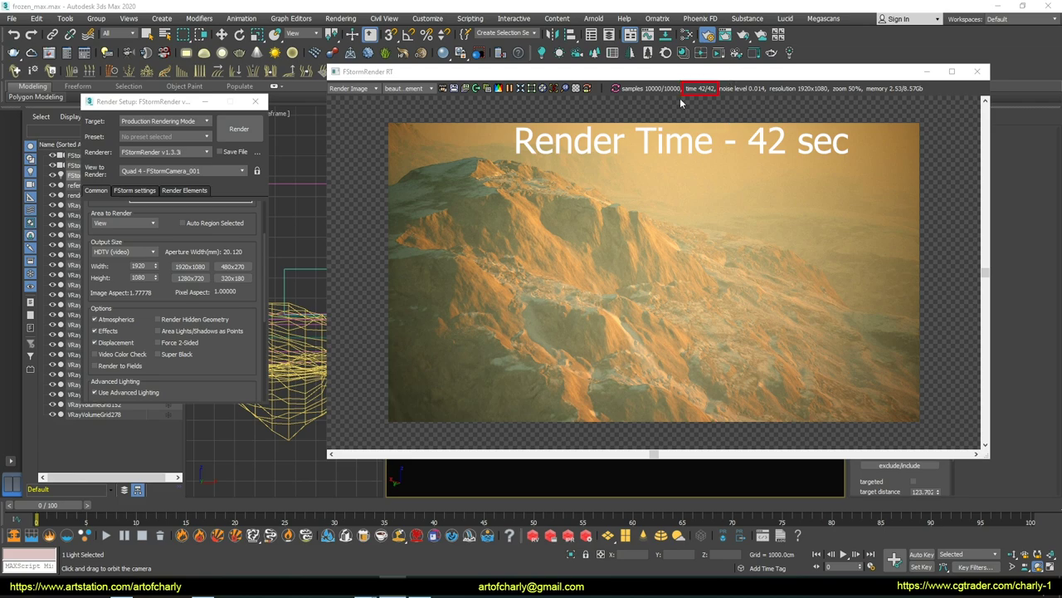
left_click(232, 266)
left_click_drag(632, 76, 166, 76)
Step: Orbit the camera to frame a big foreground peak rising above the fog
scroll(192, 283, "up", 2)
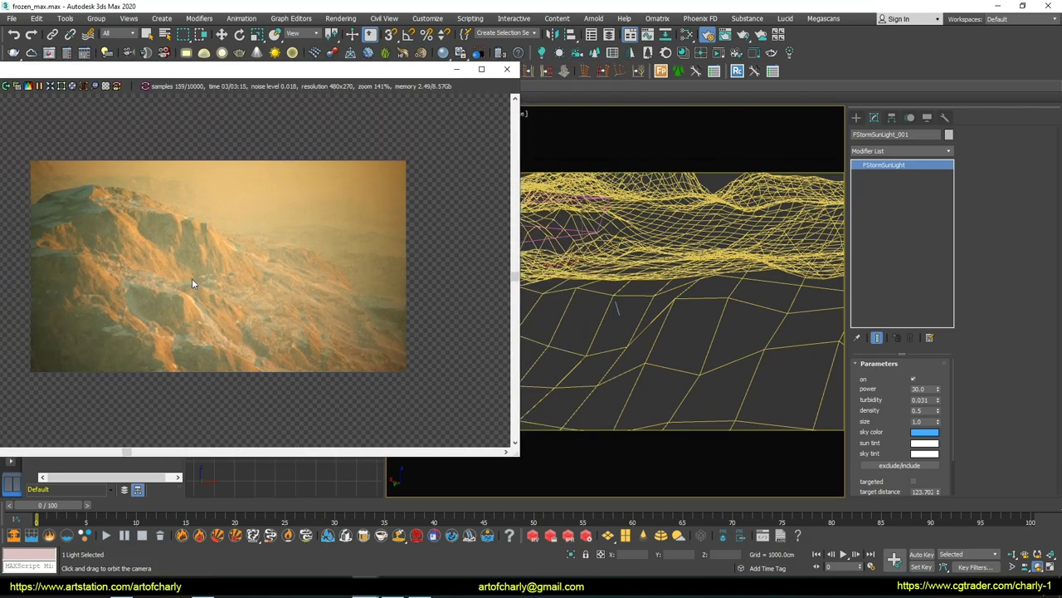
mouse_move(712, 308)
left_mouse_down()
mouse_move(676, 284)
mouse_move(747, 269)
mouse_move(738, 274)
mouse_move(729, 245)
left_mouse_up()
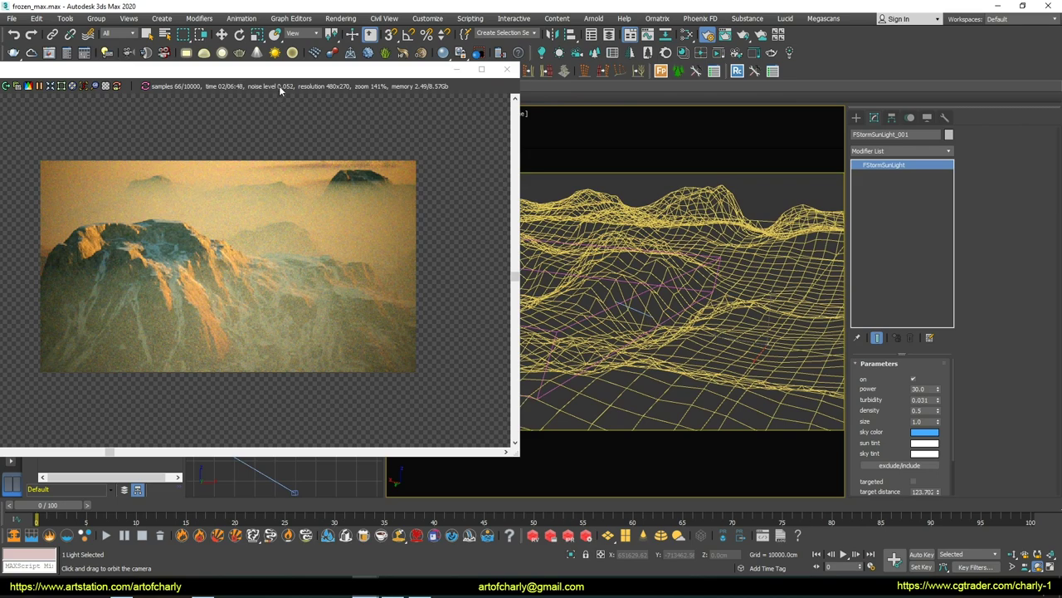
left_click_drag(316, 75, 512, 85)
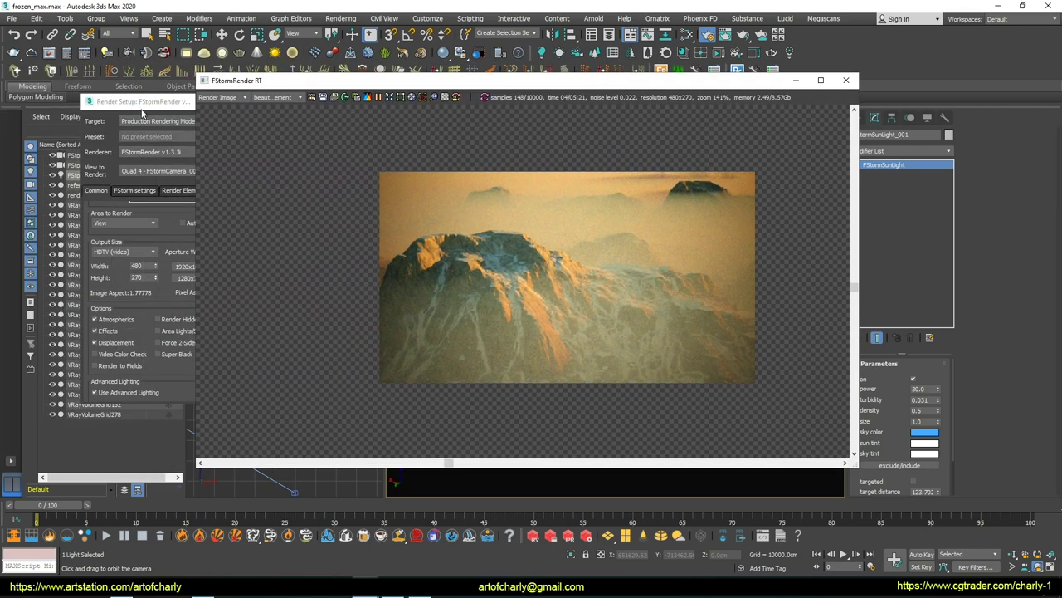
left_click_drag(142, 100, 175, 101)
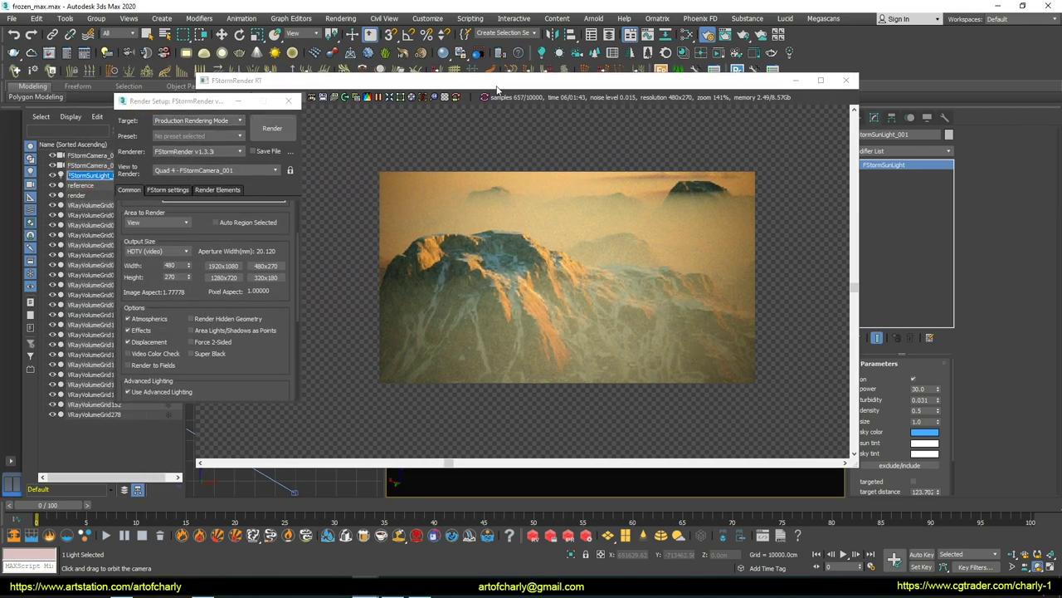
left_click_drag(498, 89, 375, 89)
Step: Set the sun latitude to -18.574 for warmer light
scroll(900, 398, "down", 2)
left_click_drag(940, 518, 936, 479)
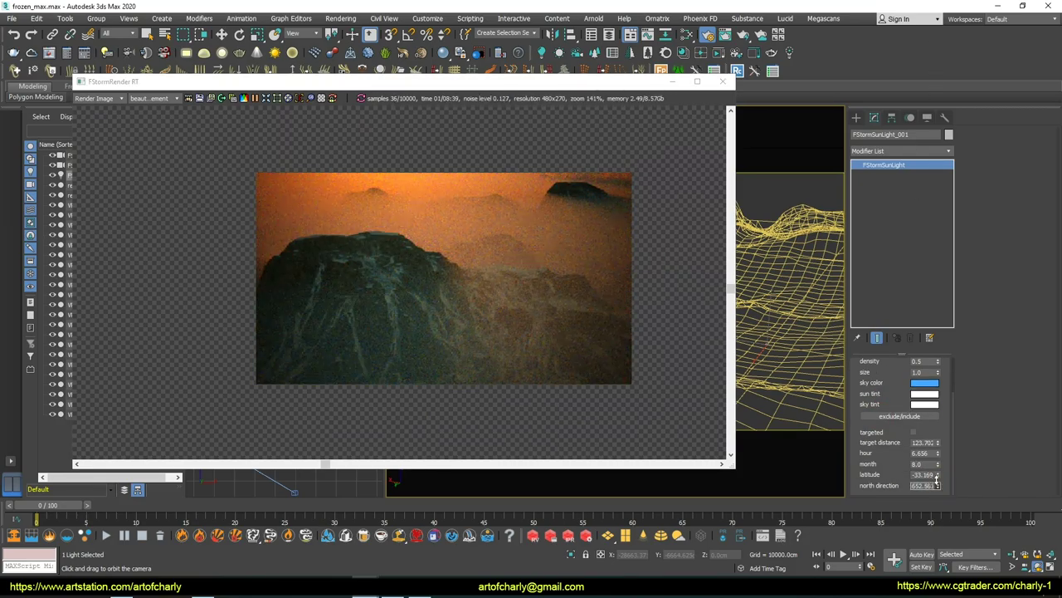
left_click_drag(937, 480, 936, 498)
left_click_drag(797, 321, 798, 322)
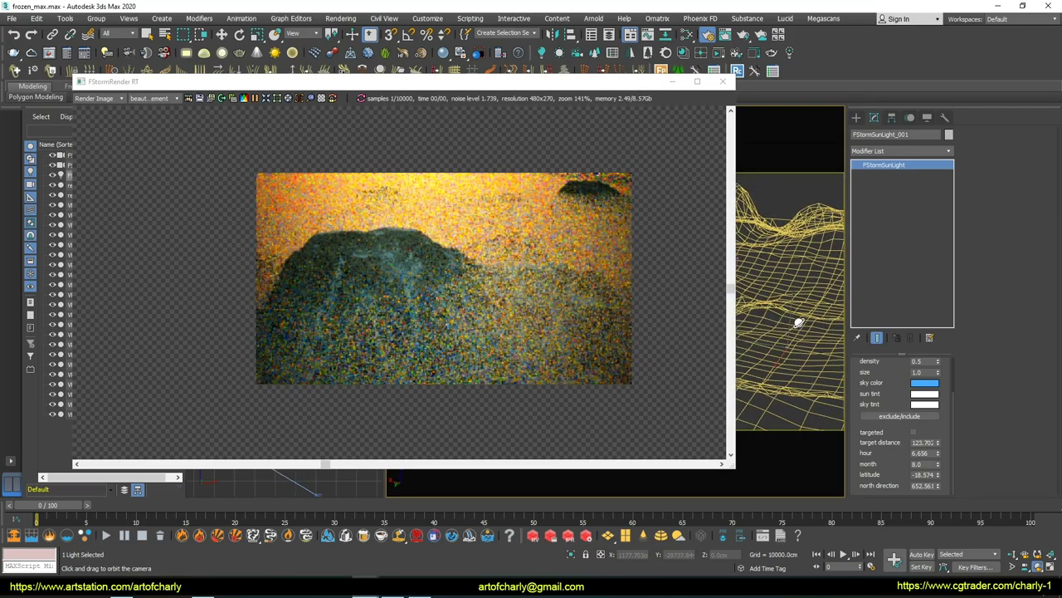
left_click_drag(540, 94, 798, 113)
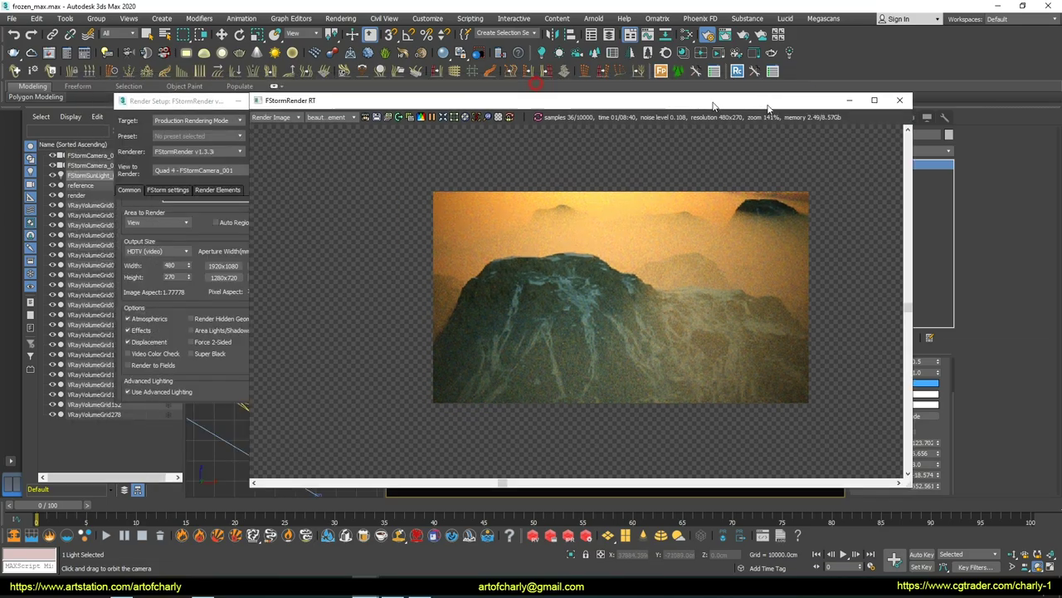
left_click(166, 189)
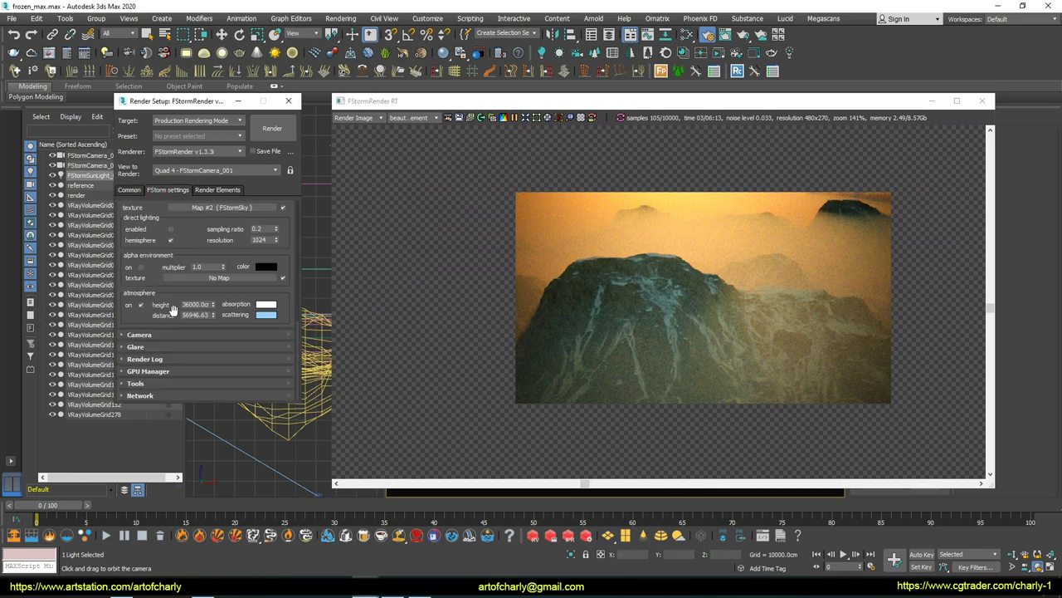
Step: Lower the fog height to 9360 and orbit the camera over the fog-filled valleys
left_click_drag(212, 312, 213, 357)
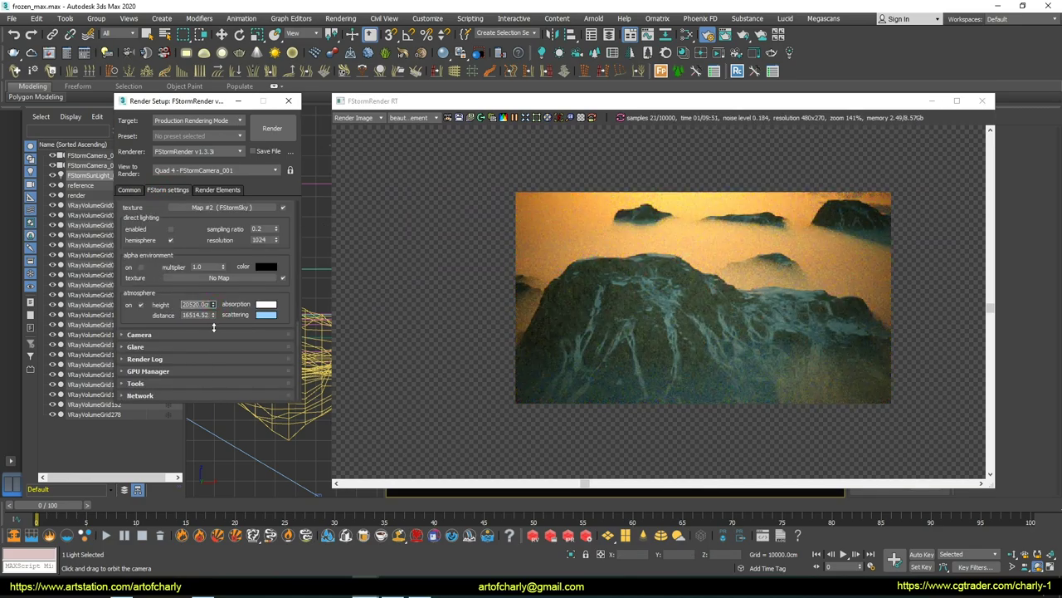
left_click_drag(641, 111, 390, 91)
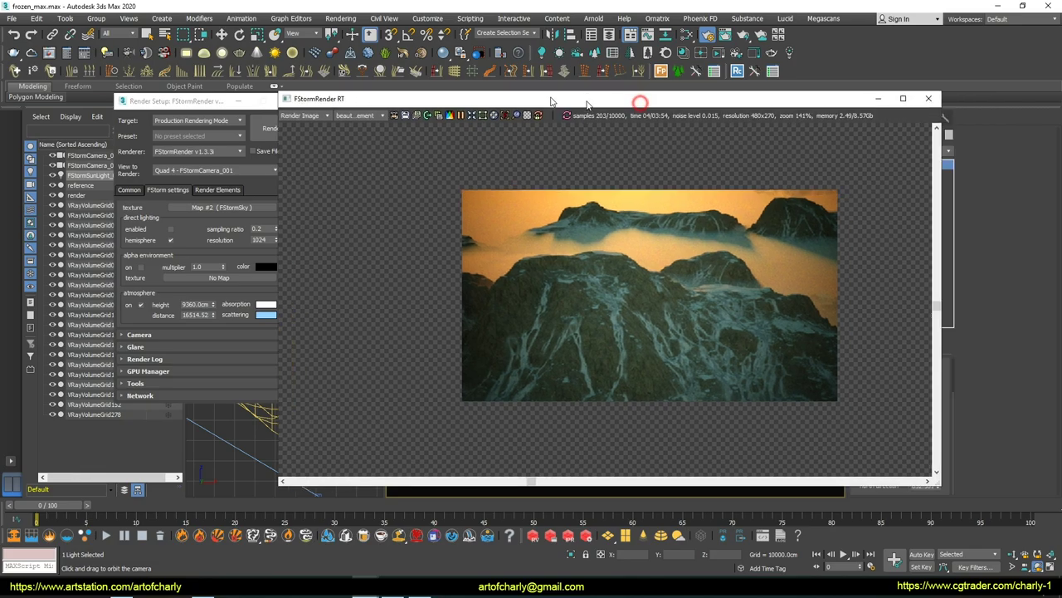
left_click_drag(771, 309, 785, 307)
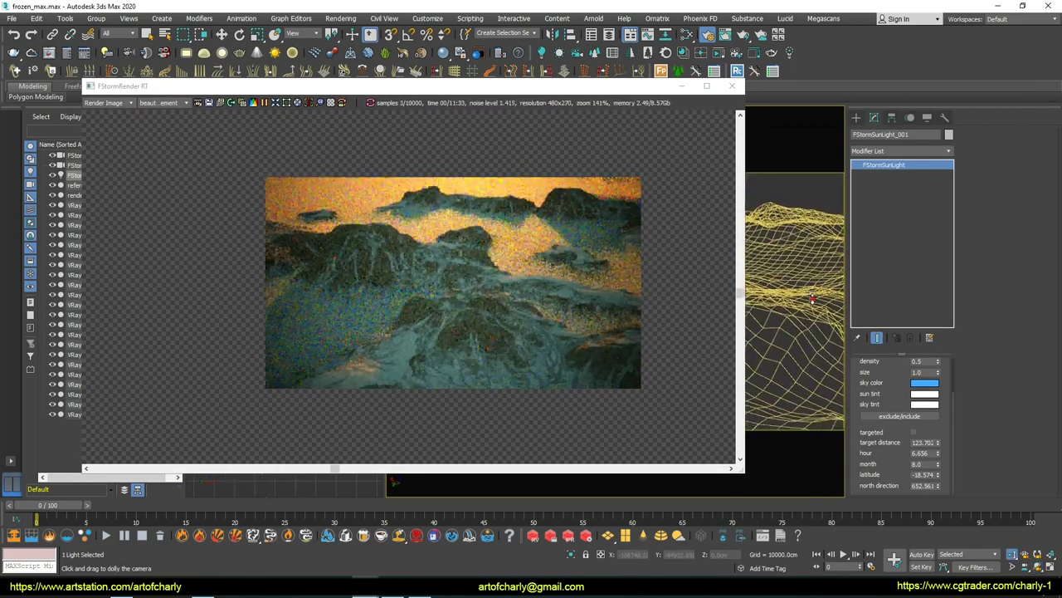
left_click_drag(754, 299, 805, 304)
Step: Set atmosphere height to 31927.85 and distance to 79643.53
left_click_drag(454, 87, 621, 90)
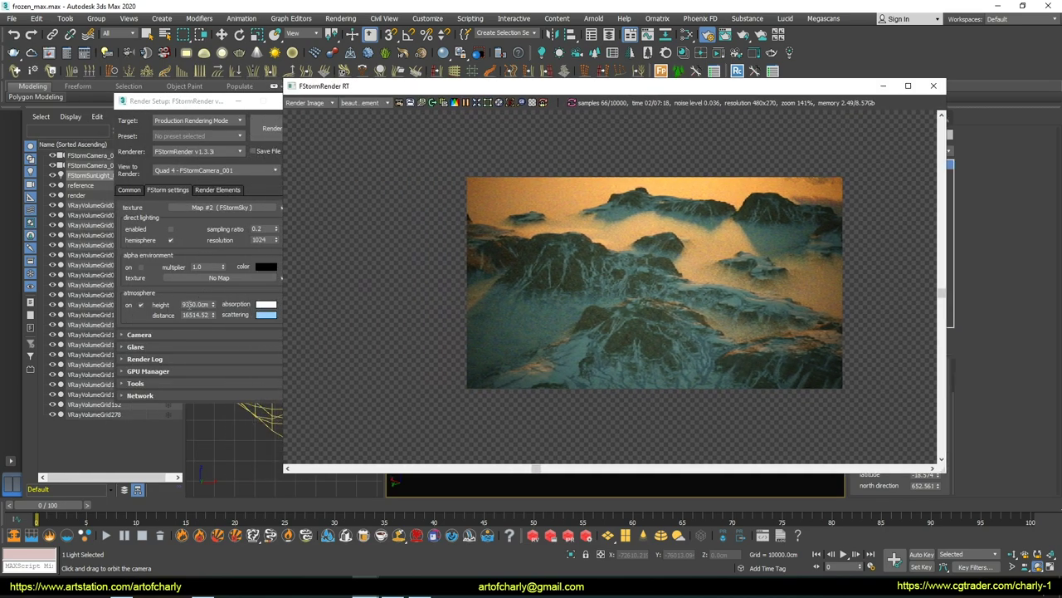
left_click_drag(212, 314, 211, 318)
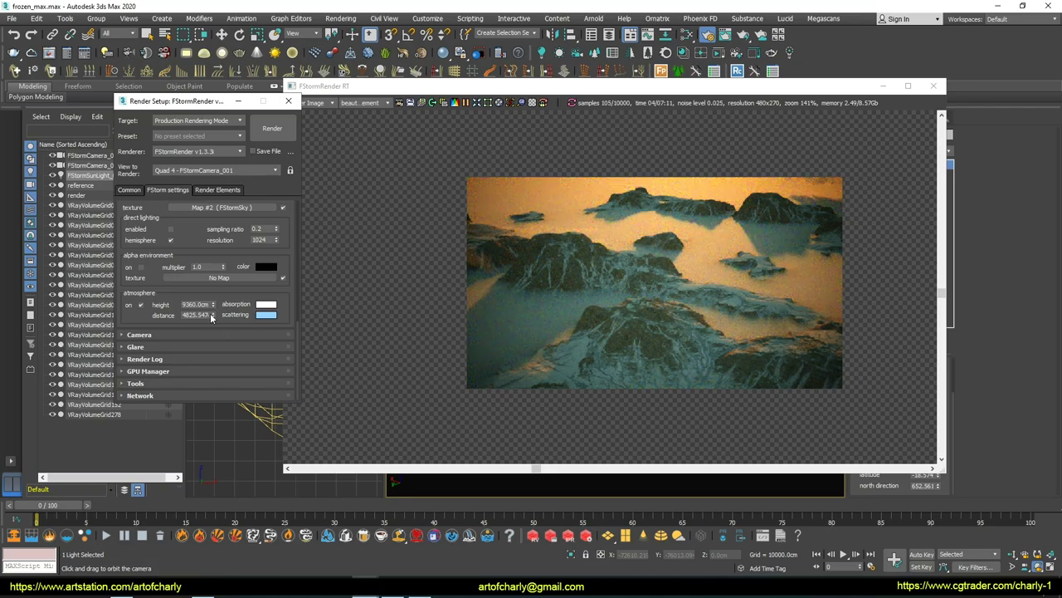
left_click_drag(212, 318, 213, 373)
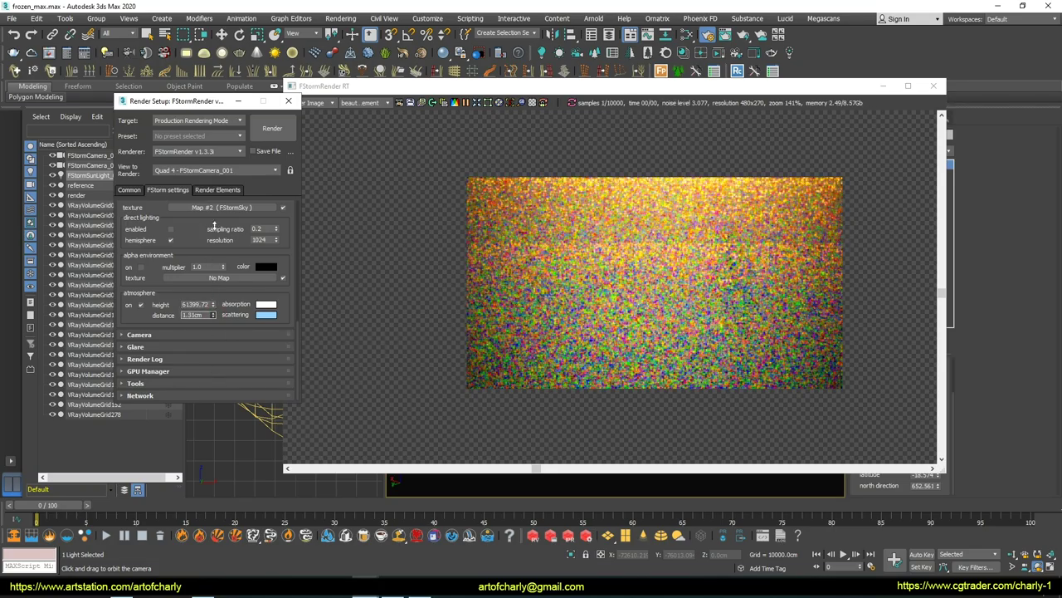
mouse_move(214, 225)
left_mouse_down()
mouse_move(222, 339)
mouse_move(215, 330)
left_mouse_up()
left_click_drag(602, 87, 450, 75)
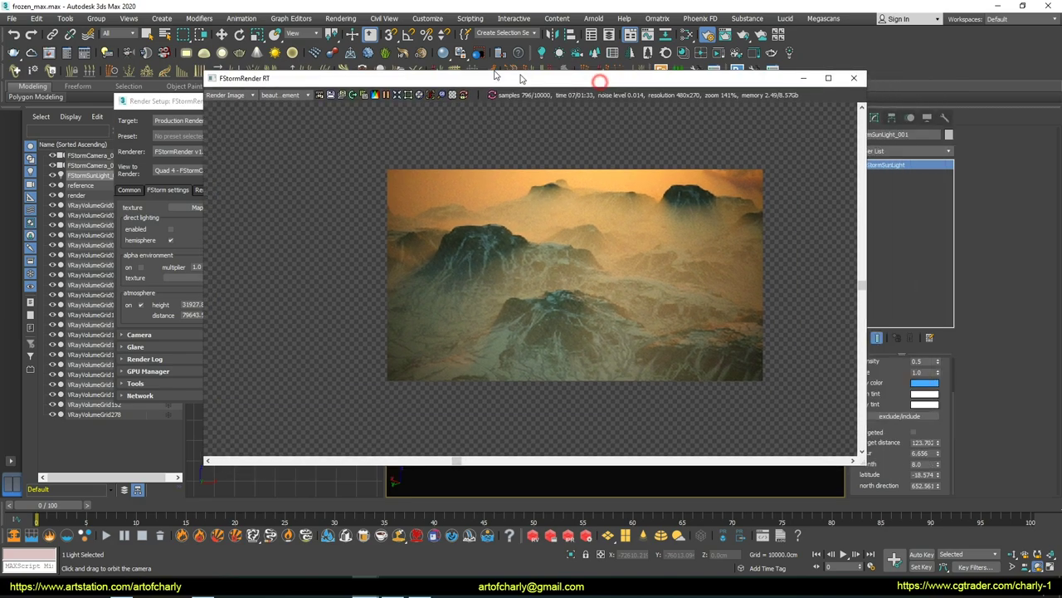
Step: Turn the sun's north direction to 601.201 and render the hazy peaks at 1920x1080
left_click_drag(939, 488, 937, 483)
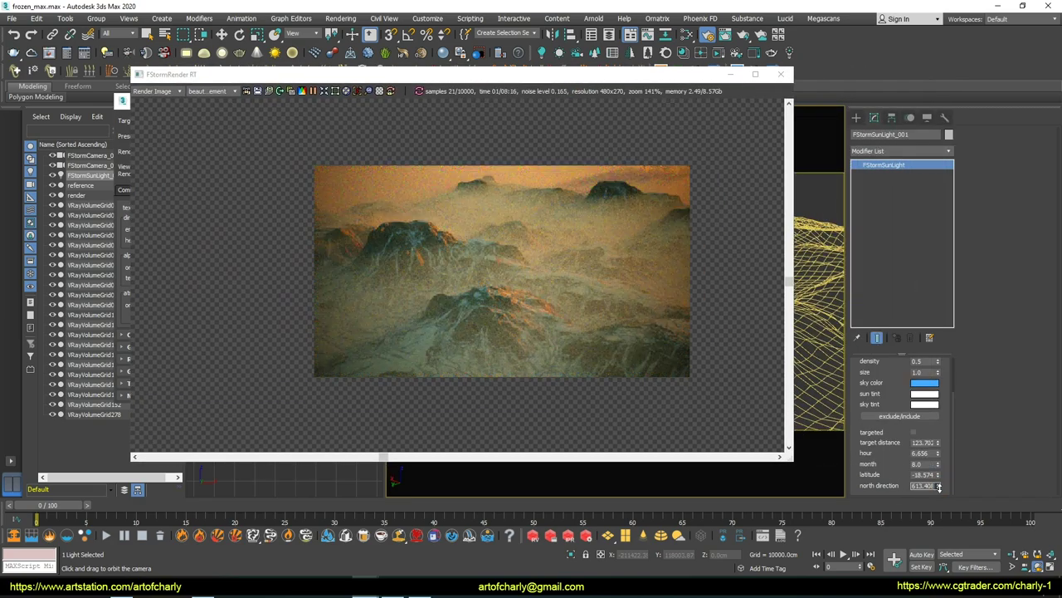
left_click_drag(542, 74, 733, 68)
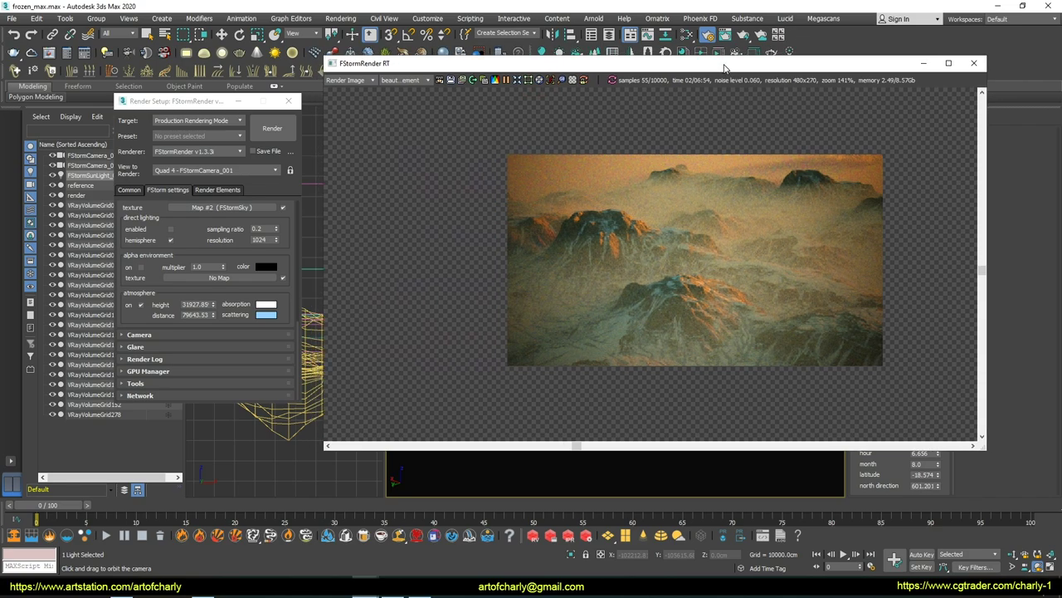
left_click(129, 190)
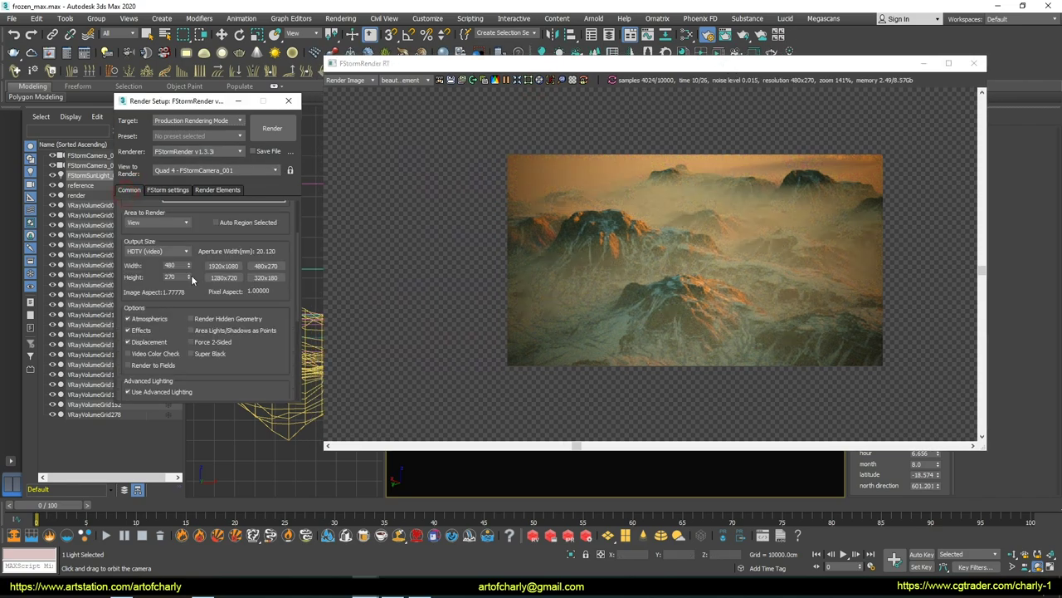
left_click(224, 266)
left_click(168, 189)
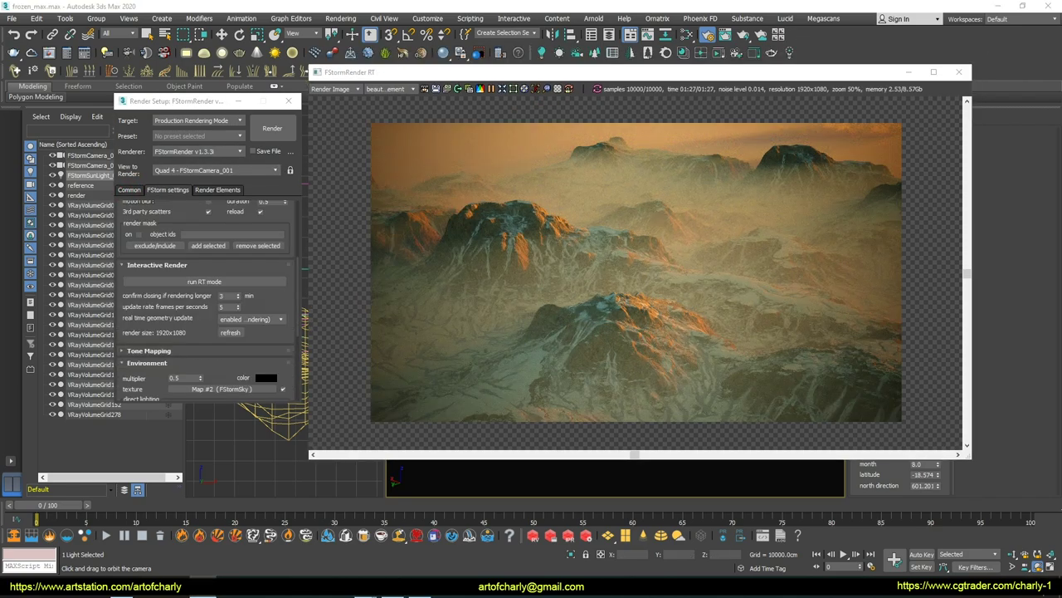